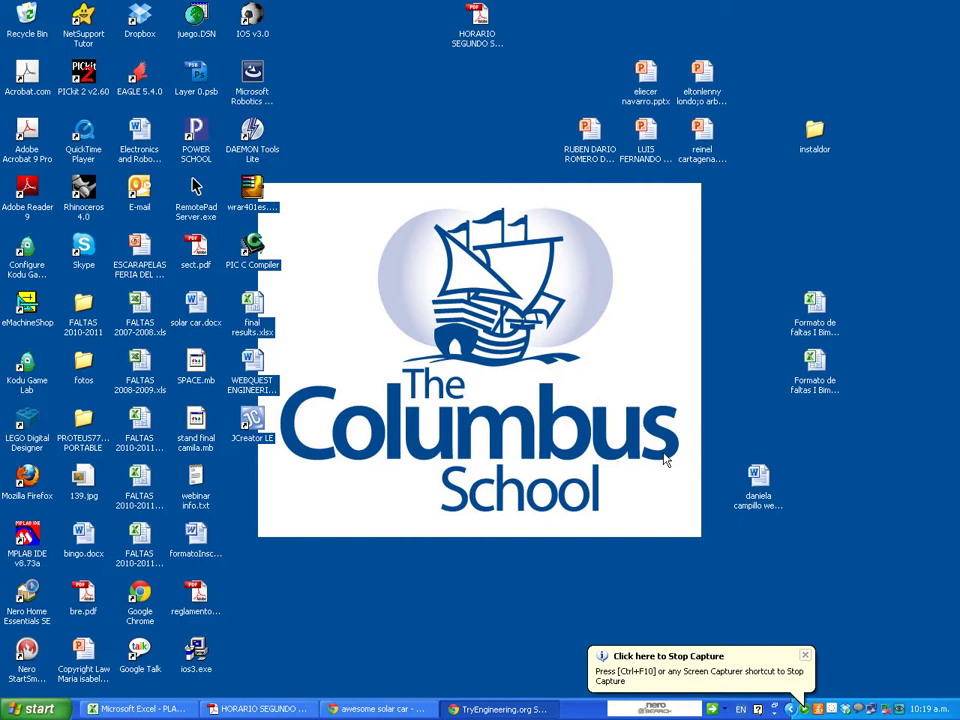
Look through the awesome solar car image search results for reference car shapes
{"action": "left_click", "coordinate": [378, 708]}
{"action": "scroll", "coordinate": [604, 482], "scroll_direction": "up", "scroll_amount": 5}
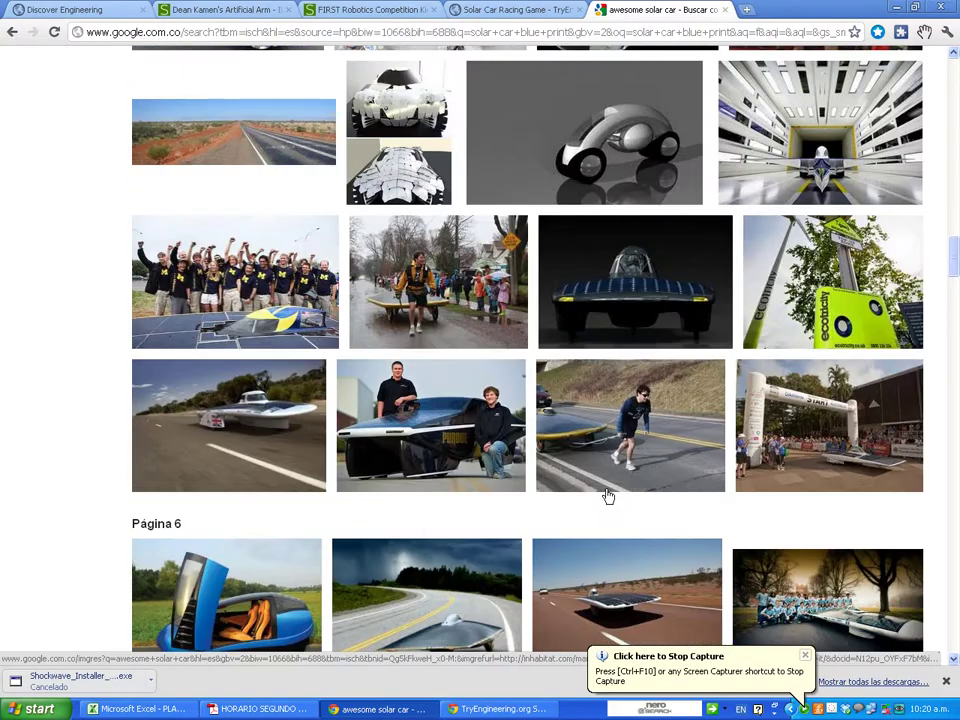
{"action": "scroll", "coordinate": [605, 495], "scroll_direction": "up", "scroll_amount": 4}
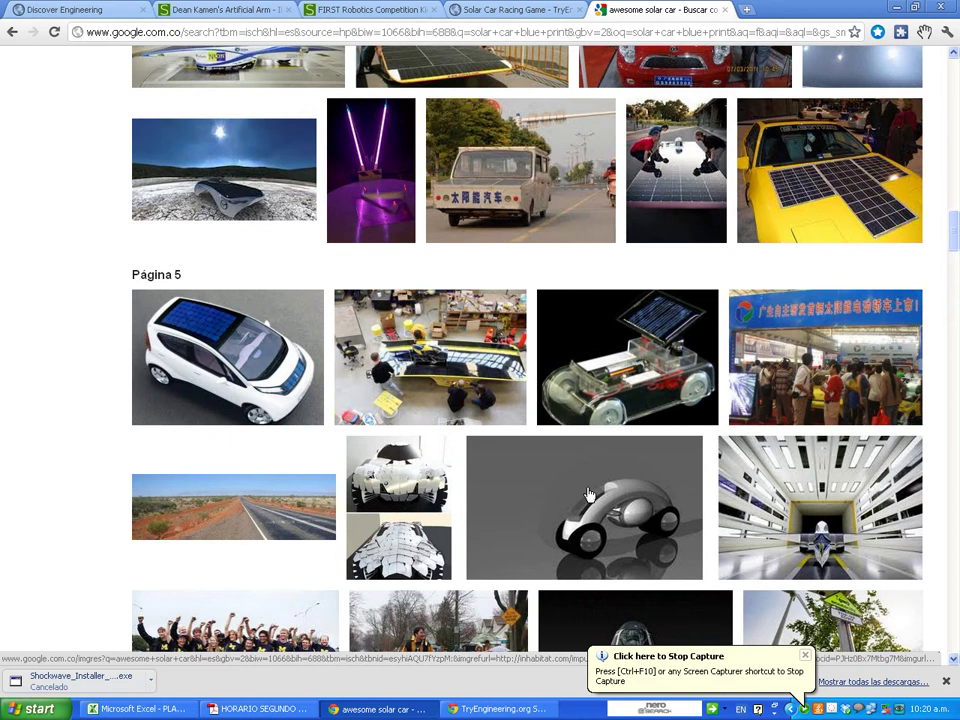
{"action": "scroll", "coordinate": [590, 494], "scroll_direction": "up", "scroll_amount": 3}
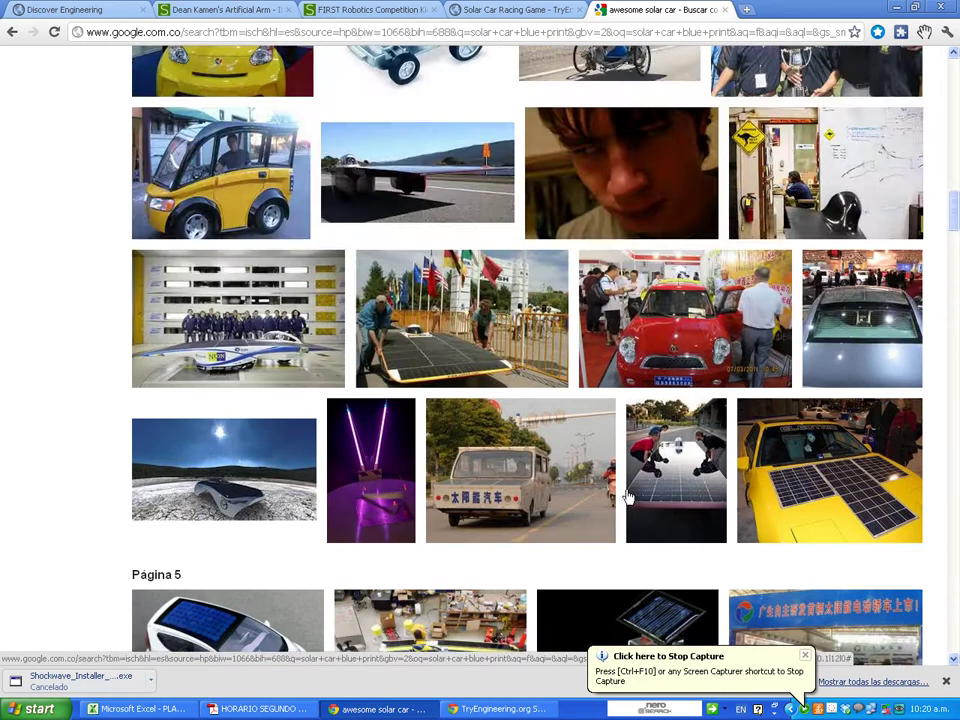
{"action": "scroll", "coordinate": [629, 499], "scroll_direction": "up", "scroll_amount": 3}
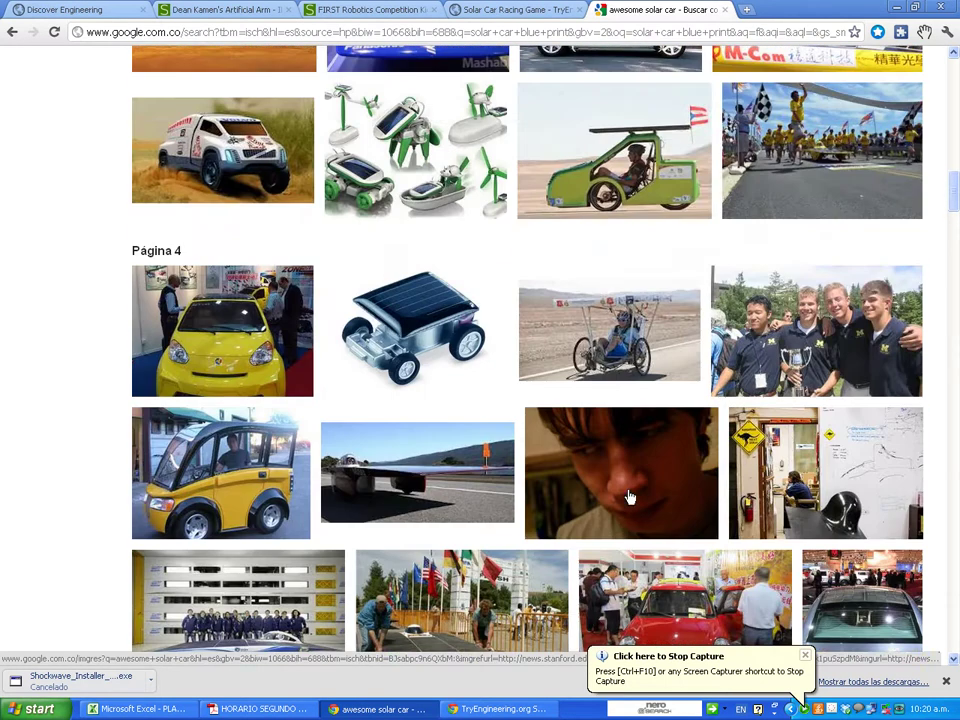
{"action": "scroll", "coordinate": [591, 497], "scroll_direction": "up", "scroll_amount": 2}
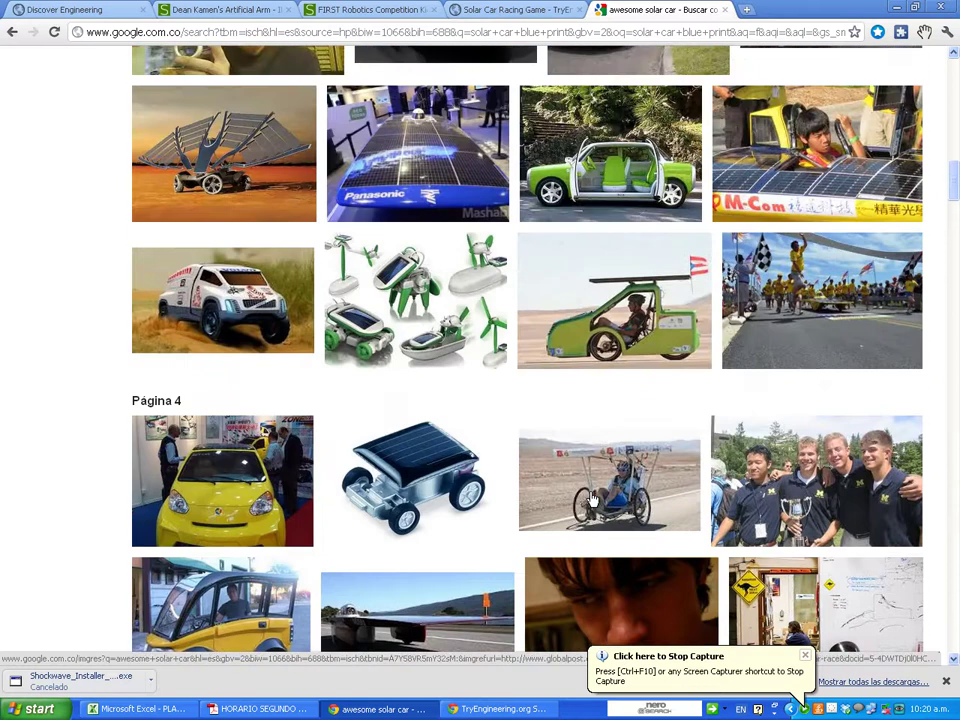
{"action": "scroll", "coordinate": [591, 497], "scroll_direction": "up", "scroll_amount": 2}
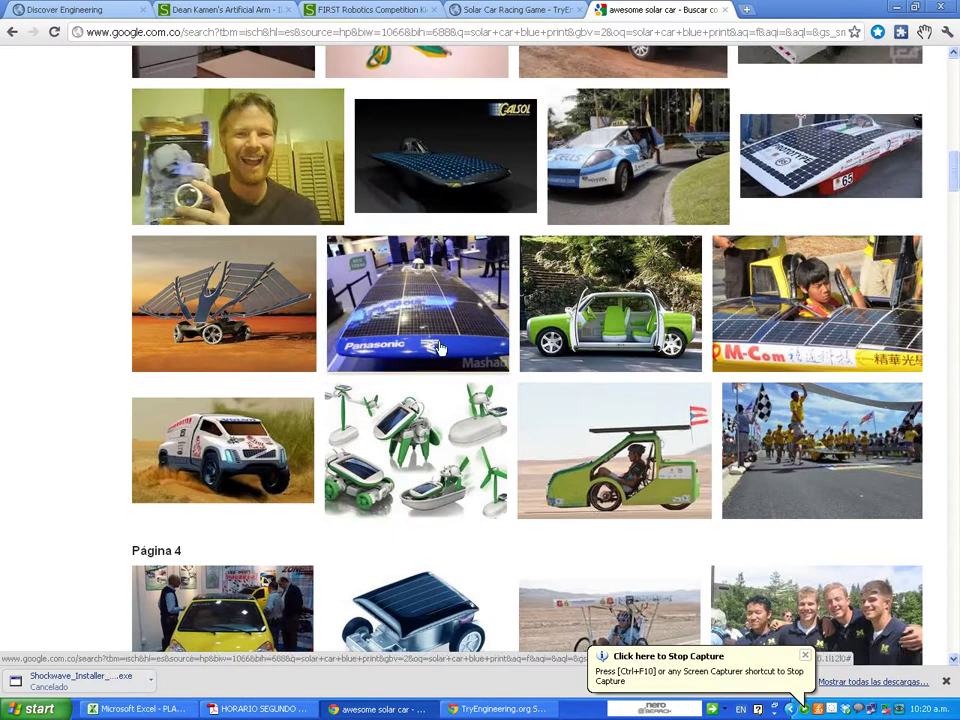
{"action": "scroll", "coordinate": [548, 483], "scroll_direction": "up", "scroll_amount": 3}
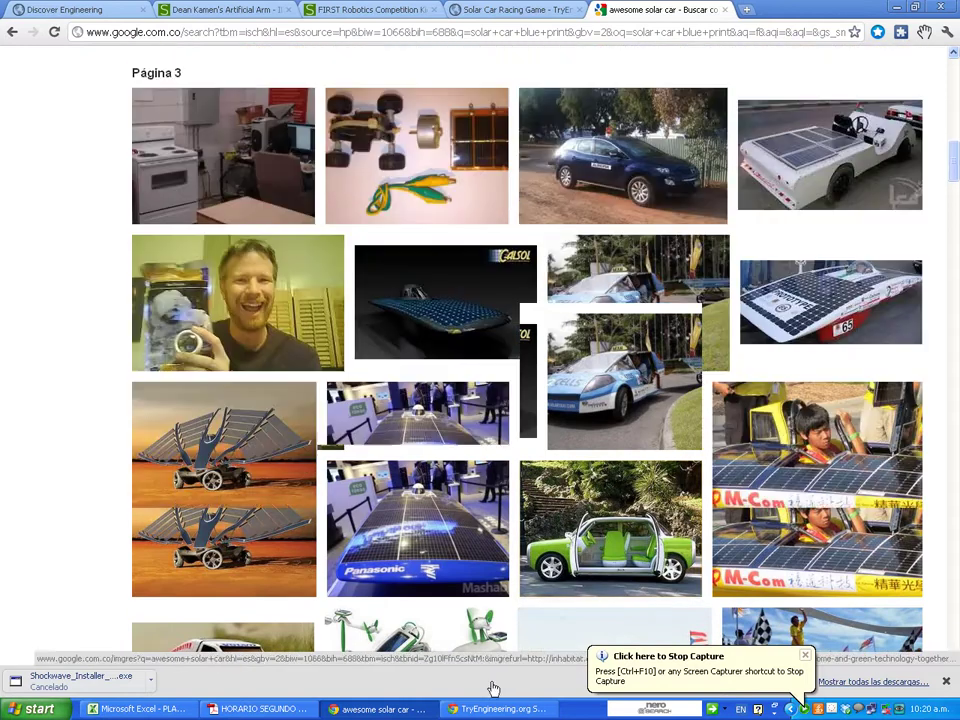
Look over the five cars offered in the Solar Car Racing Game window, then minimize it
{"action": "left_click", "coordinate": [497, 708]}
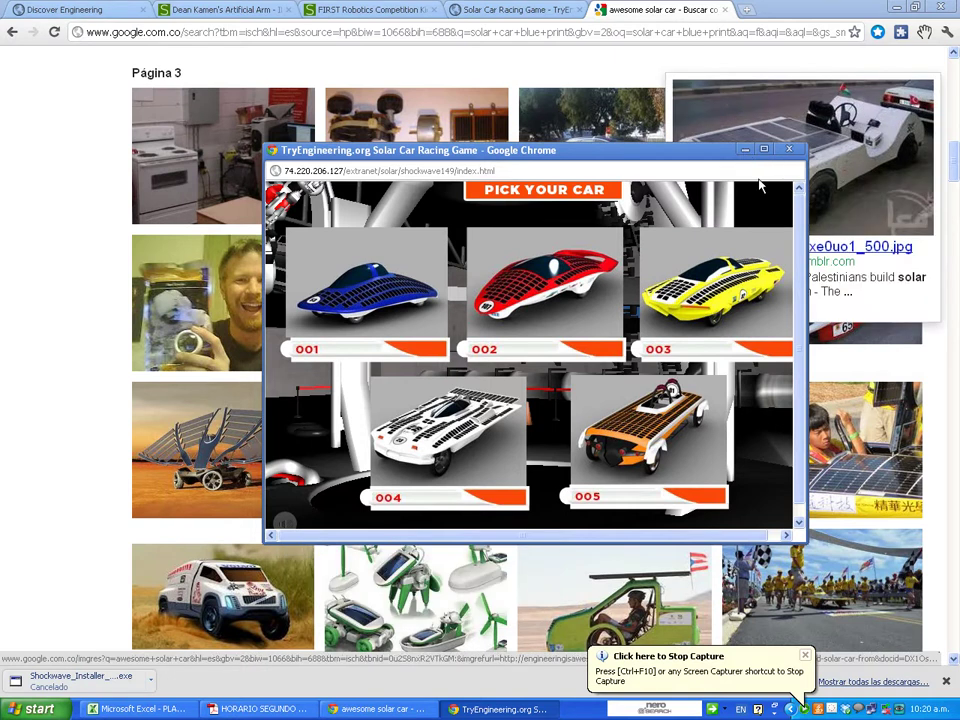
{"action": "left_click", "coordinate": [745, 150]}
{"action": "left_click", "coordinate": [513, 710]}
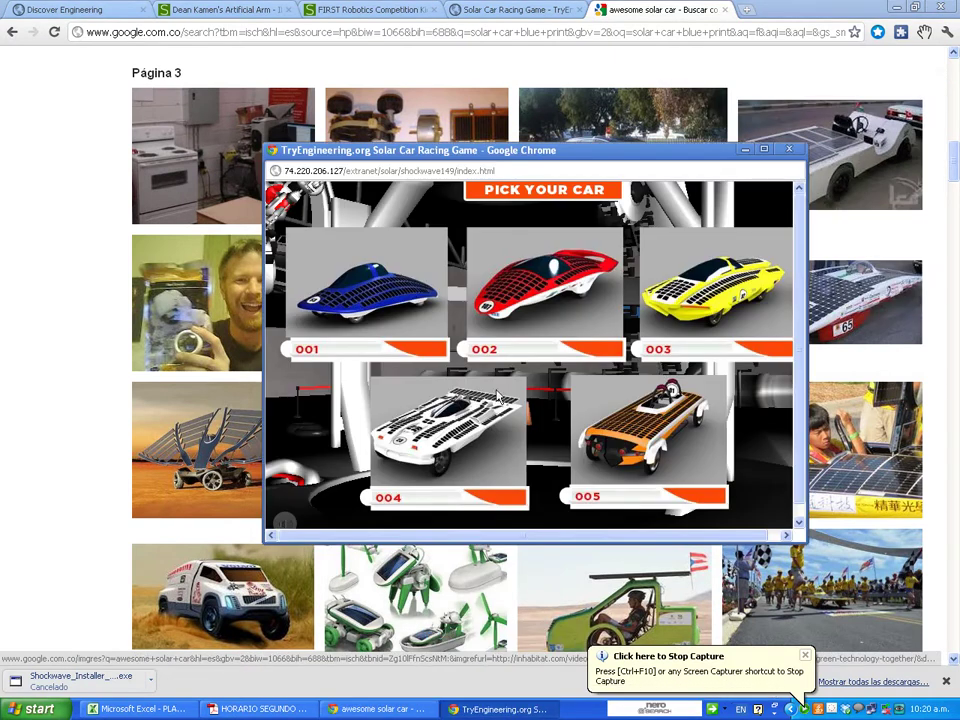
{"action": "left_click", "coordinate": [745, 150]}
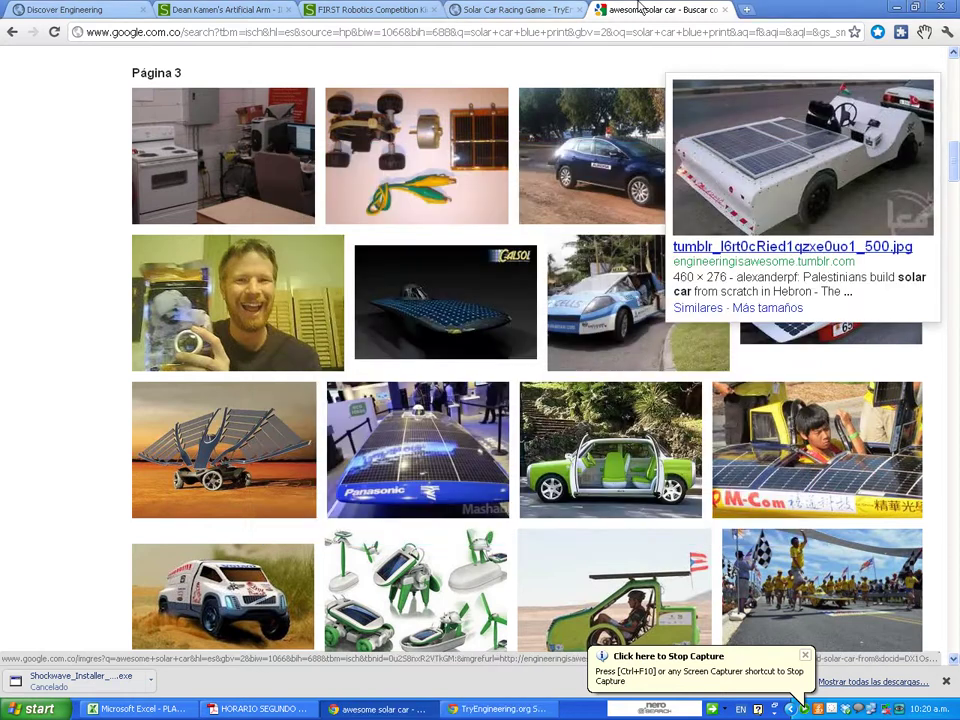
Switch to Rhinoceros 4.0 and start a new model from the Large Objects - Centimeters template
{"action": "left_click", "coordinate": [899, 7]}
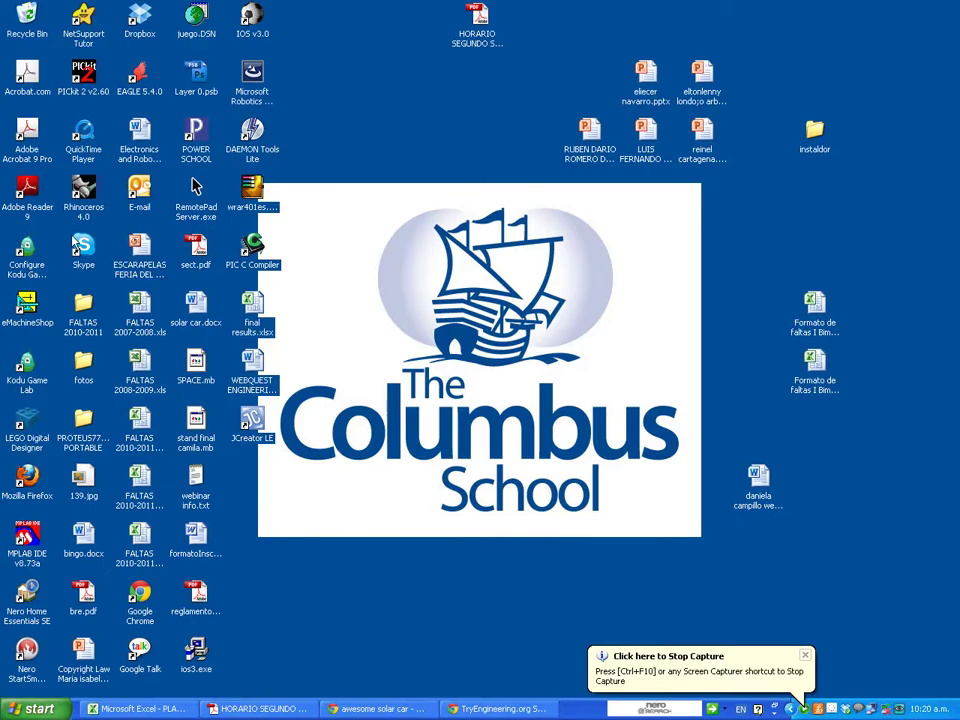
{"action": "double_click", "coordinate": [84, 190]}
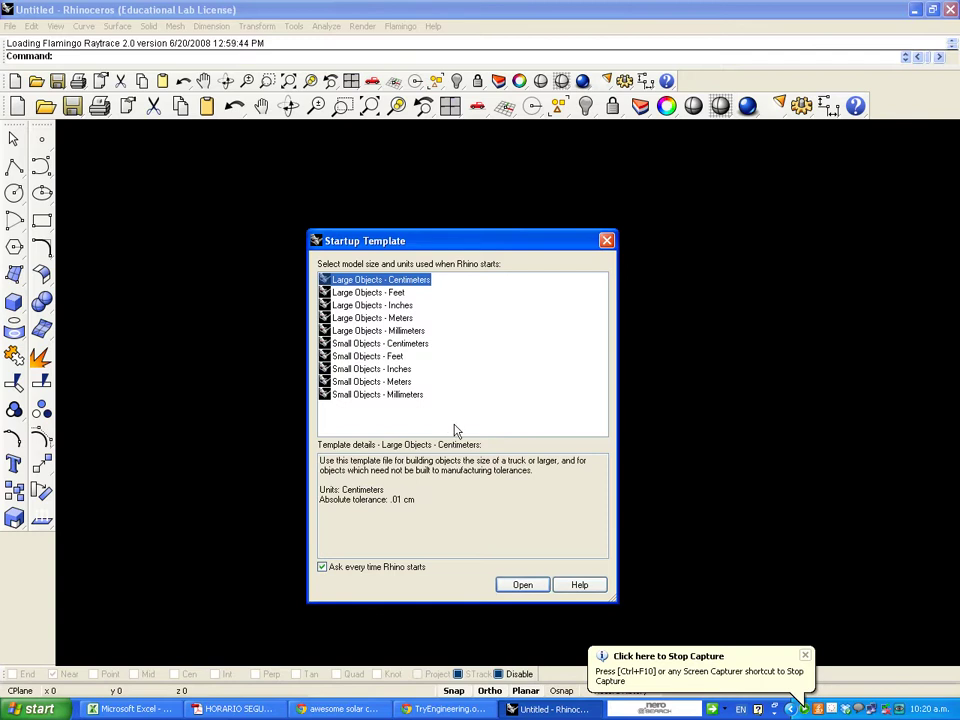
{"action": "left_click", "coordinate": [520, 590]}
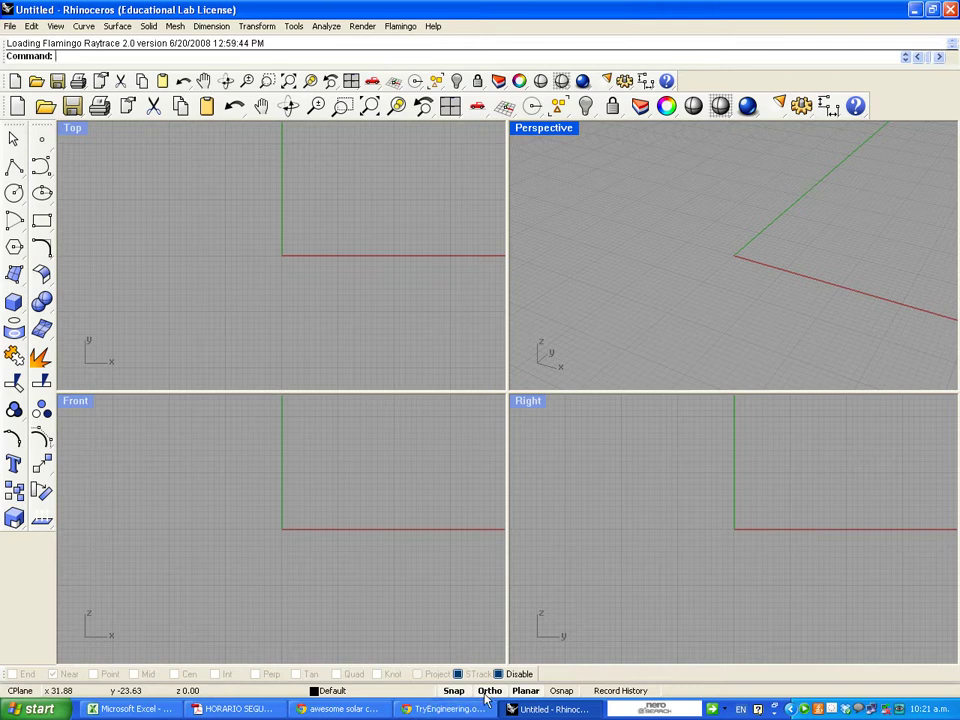
Set the drawing aids so that Snap and Planar are on and Ortho is off
{"action": "left_click", "coordinate": [452, 691]}
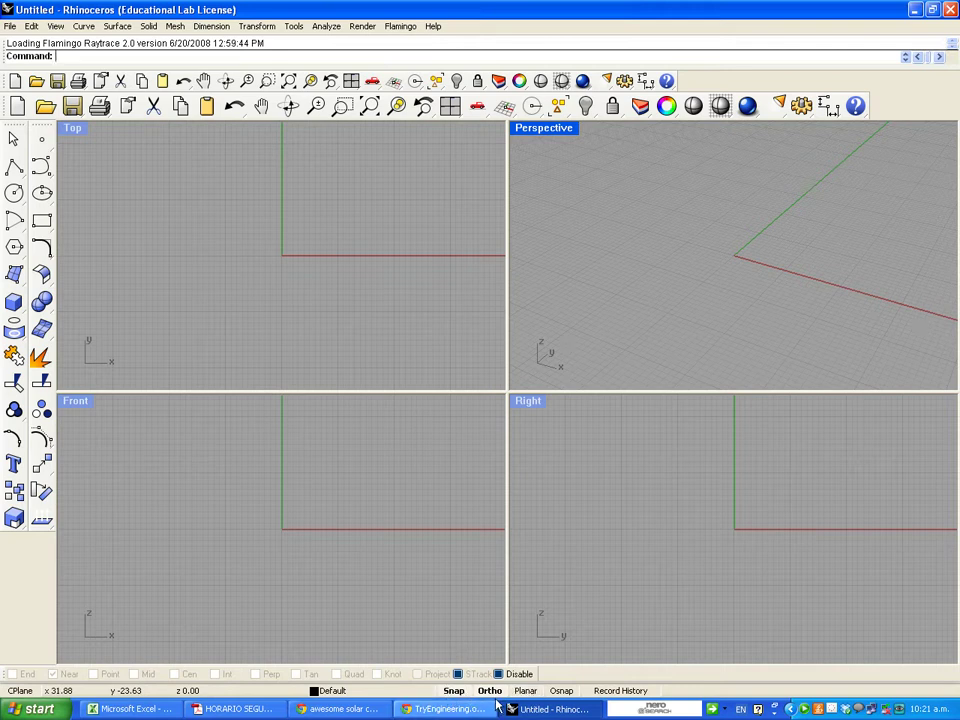
{"action": "left_click", "coordinate": [525, 693]}
{"action": "left_click", "coordinate": [492, 691]}
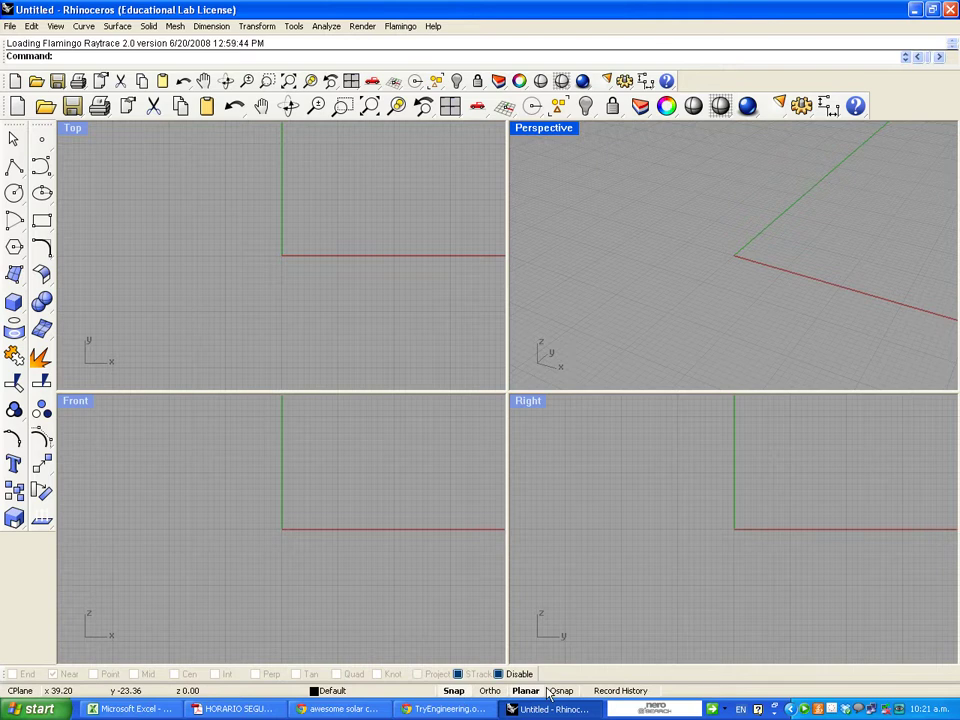
Create a solid sphere of about 10 cm radius centred on the origin in the Top view
{"action": "left_click", "coordinate": [17, 304]}
{"action": "left_click", "coordinate": [69, 319]}
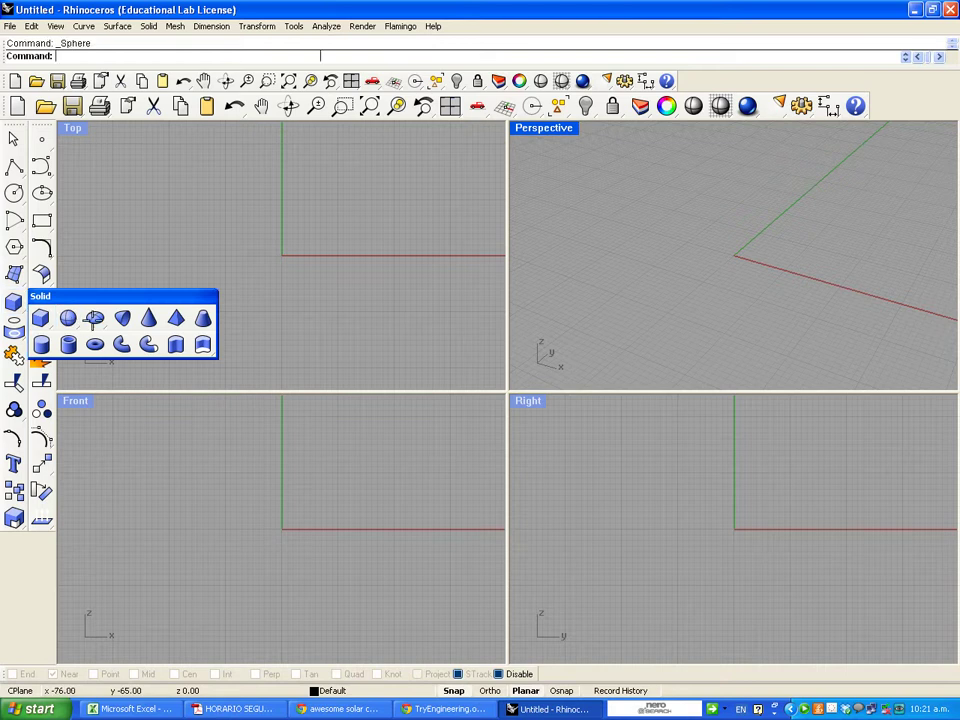
{"action": "left_click", "coordinate": [283, 256]}
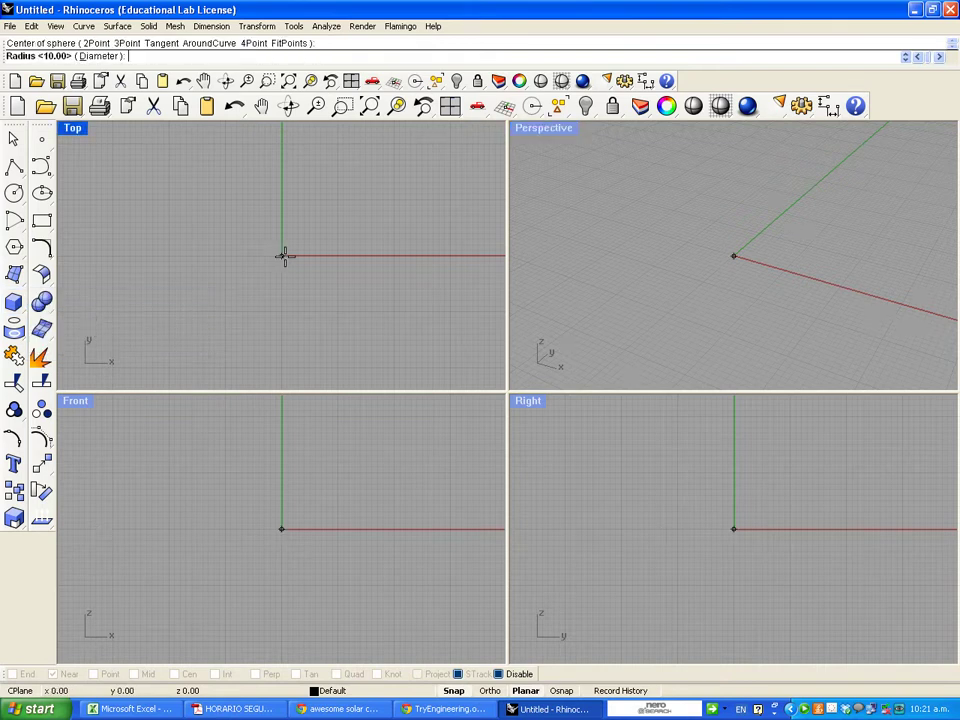
{"action": "left_click", "coordinate": [340, 257]}
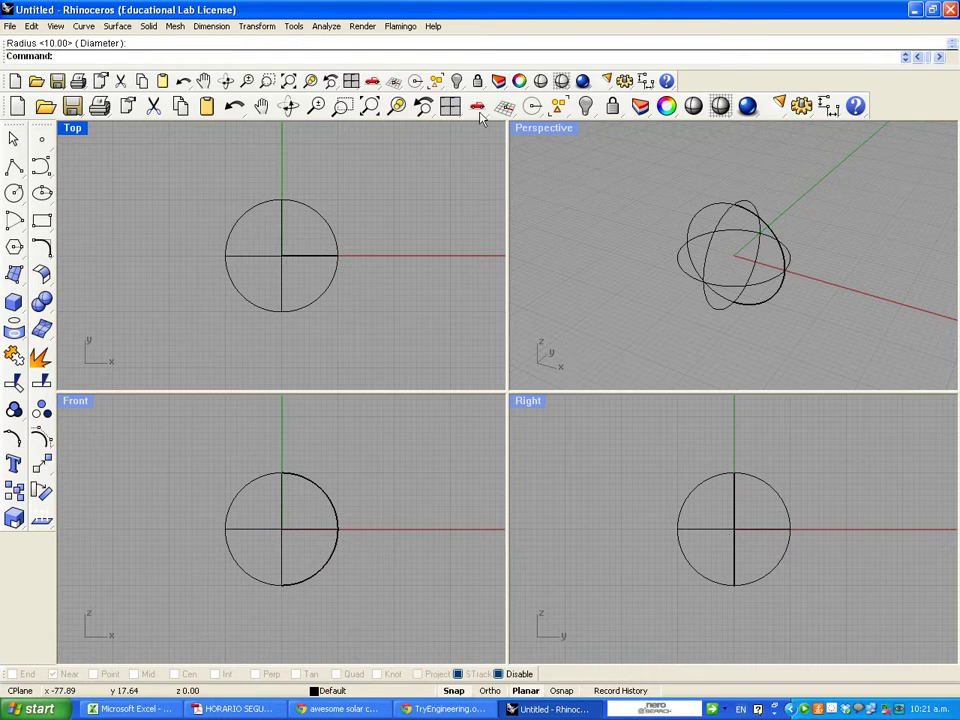
Set the Perspective view to the Rendered display mode and inspect the sphere from another angle
{"action": "left_click", "coordinate": [535, 129]}
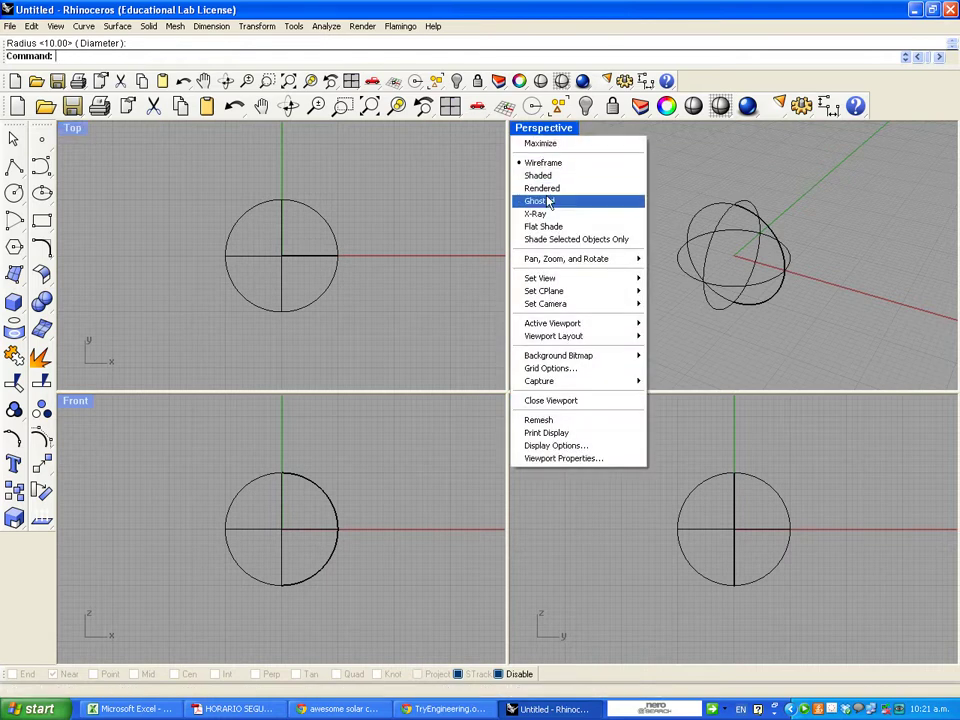
{"action": "left_click", "coordinate": [555, 195]}
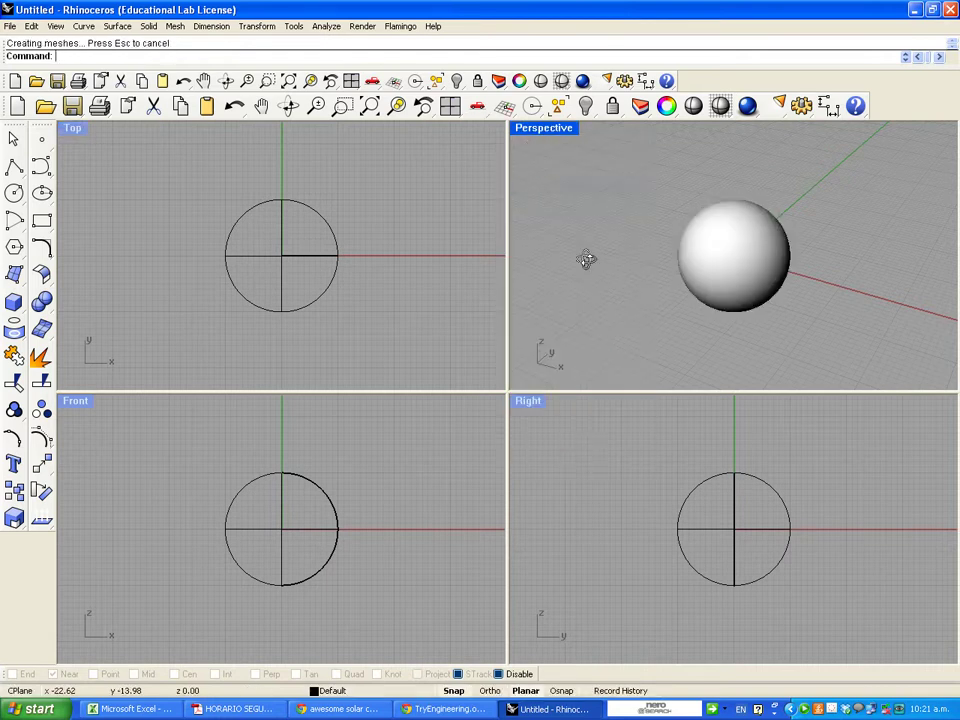
{"action": "right_click_drag", "start_coordinate": [615, 252], "coordinate": [700, 230]}
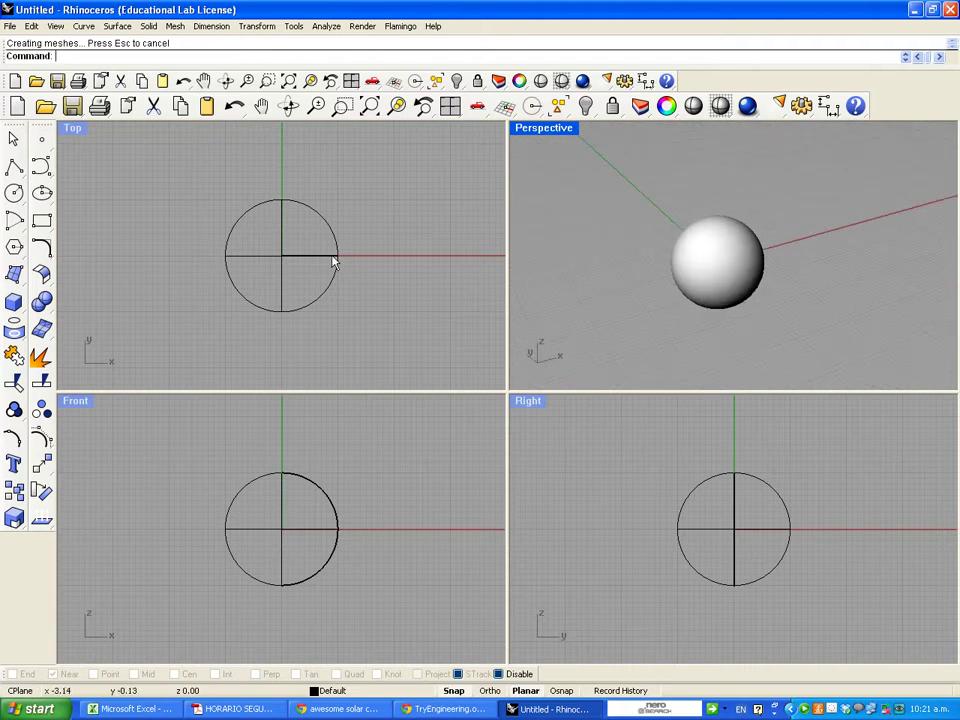
Turn on the sphere's control points
{"action": "left_click", "coordinate": [281, 214]}
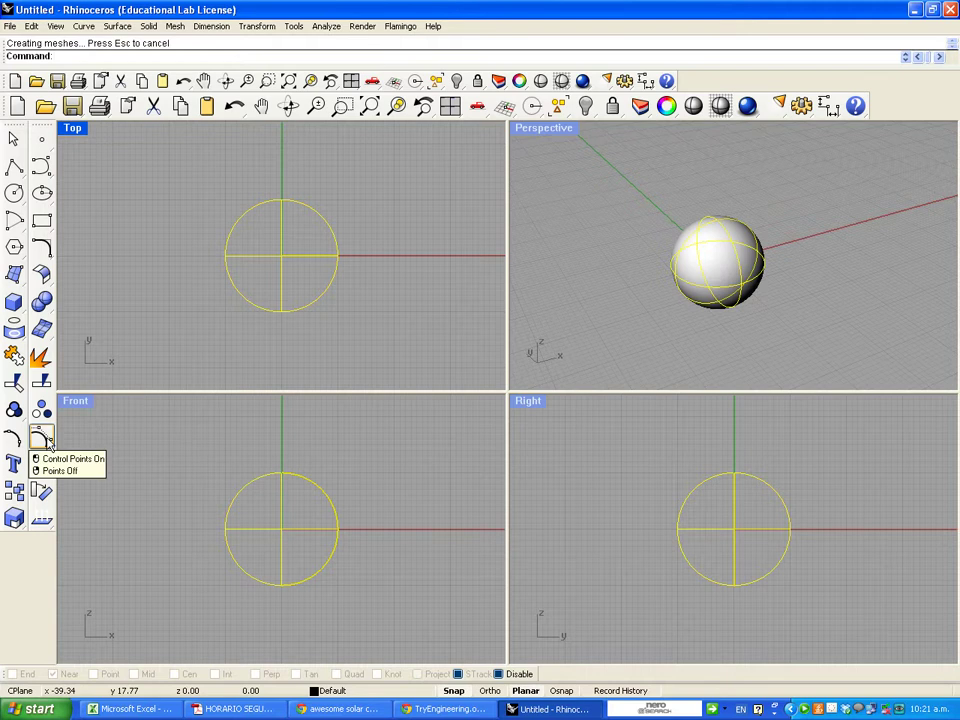
{"action": "left_click", "coordinate": [169, 360]}
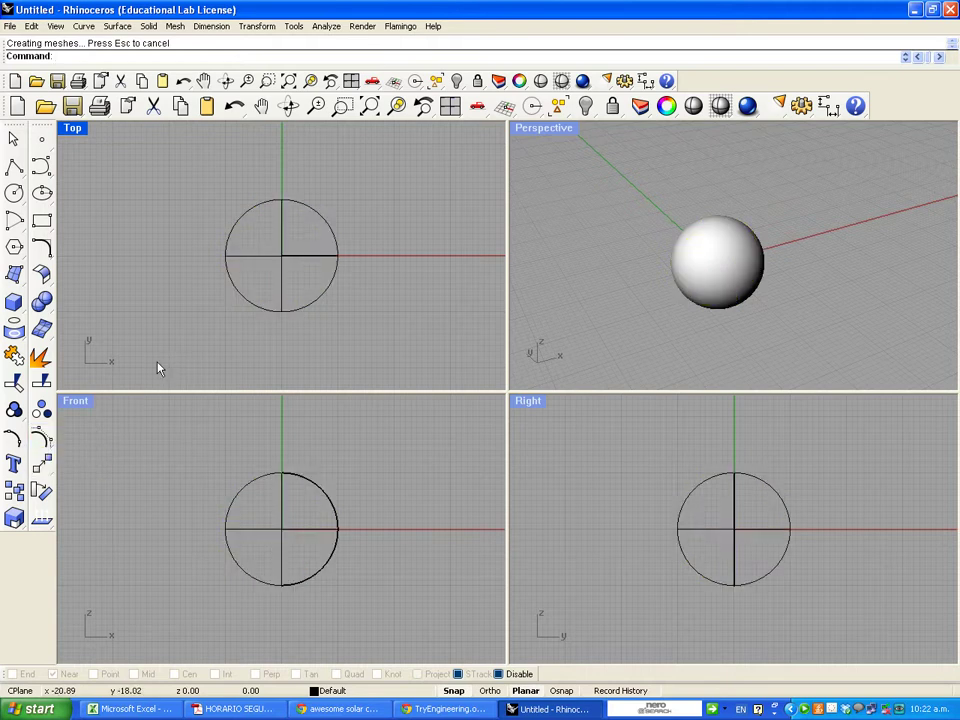
{"action": "left_click", "coordinate": [41, 440]}
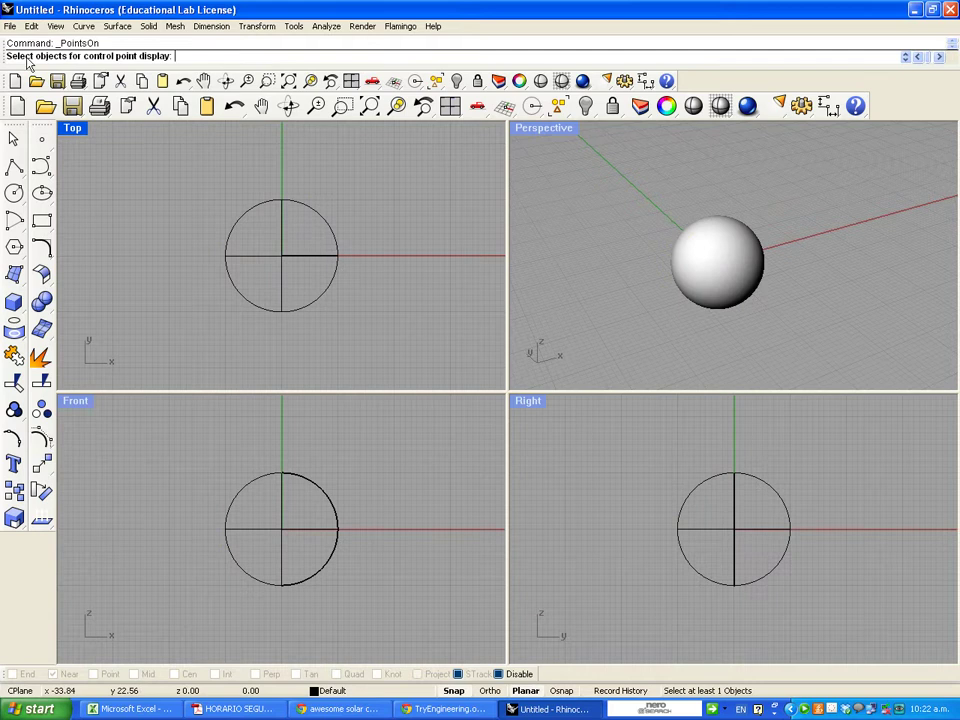
{"action": "left_click", "coordinate": [253, 208]}
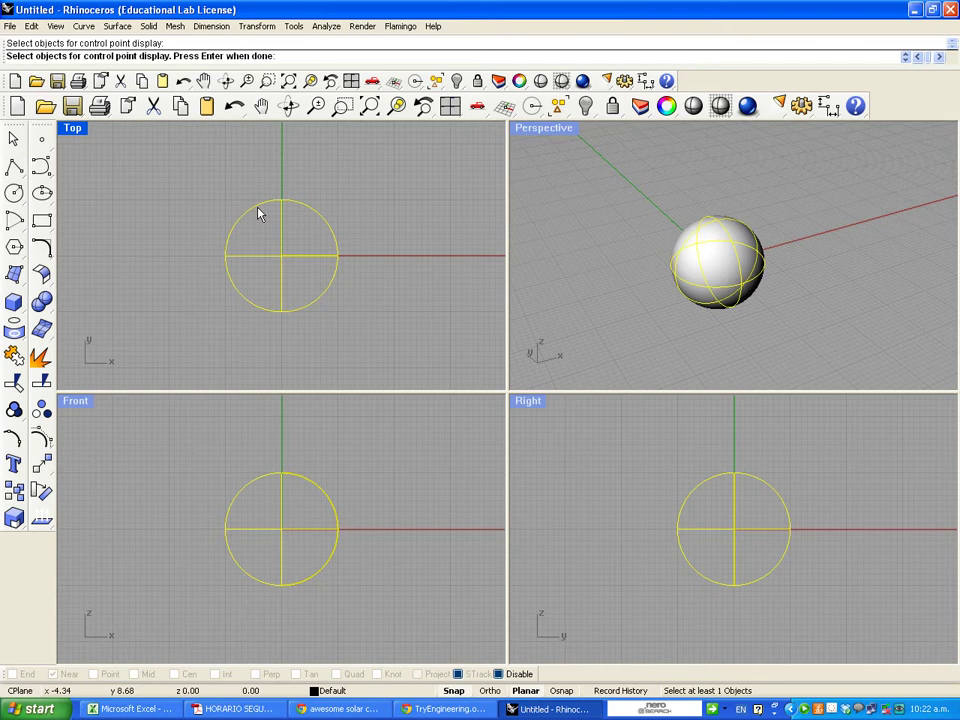
{"action": "key", "text": "Return"}
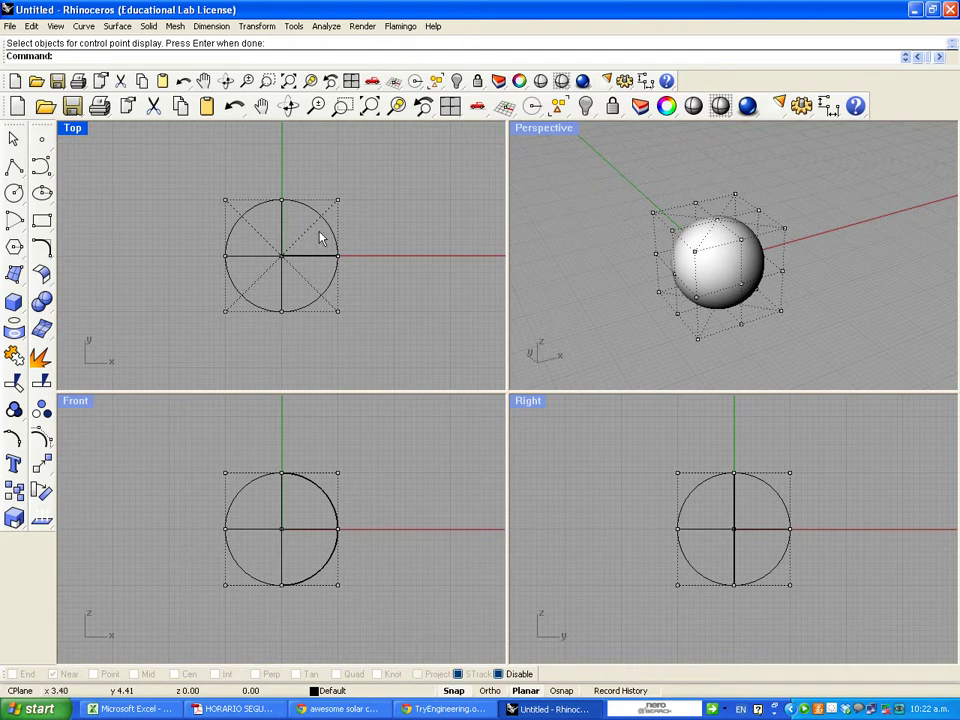
{"action": "right_click_drag", "start_coordinate": [789, 265], "coordinate": [851, 254]}
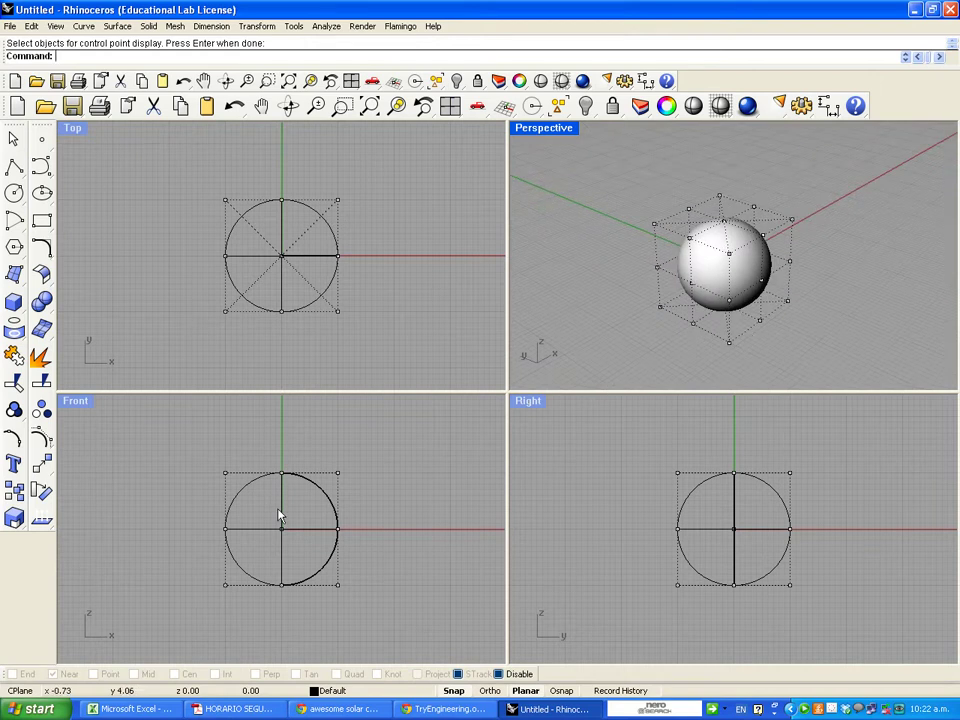
In the enlarged Front view, move the sphere's middle control points on the positive X side about 10 cm outward
{"action": "double_click", "coordinate": [75, 404]}
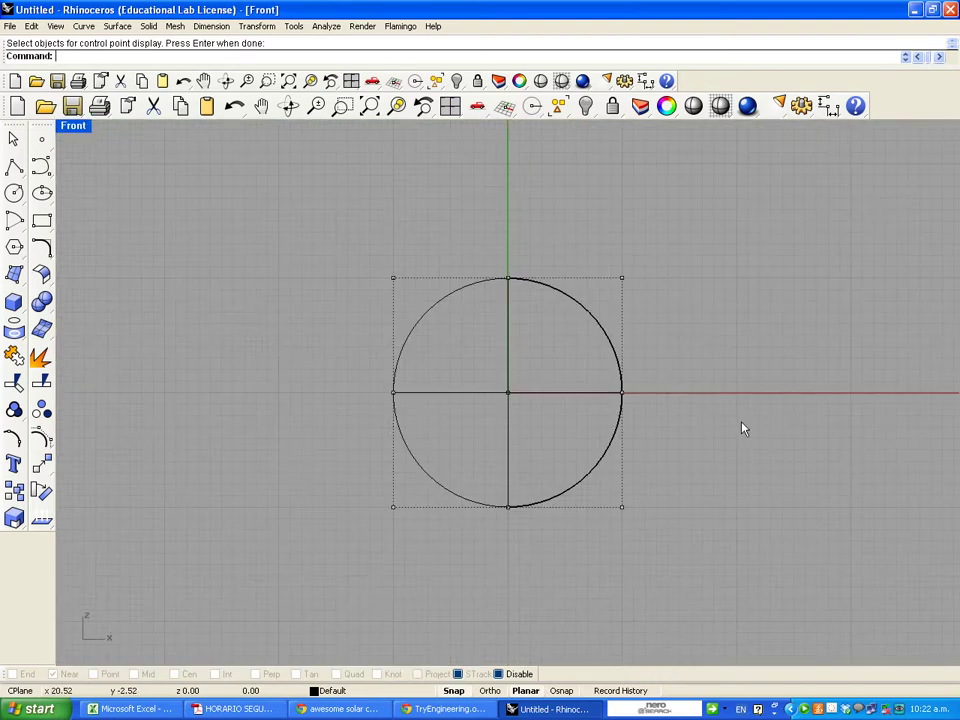
{"action": "left_click_drag", "start_coordinate": [559, 337], "coordinate": [678, 446]}
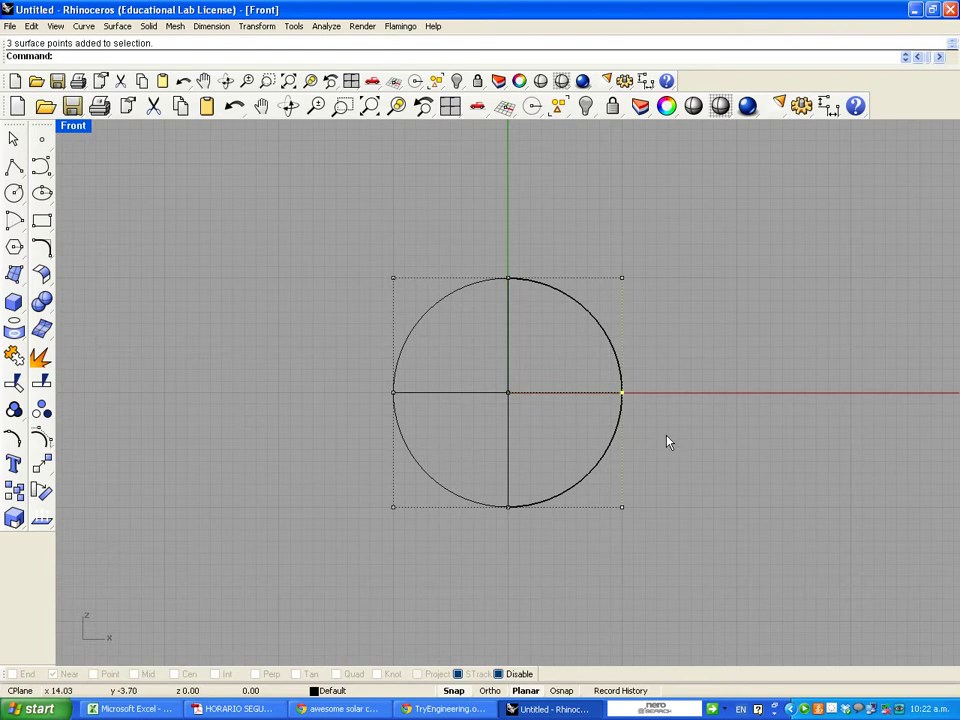
{"action": "scroll", "coordinate": [632, 418], "scroll_direction": "up", "scroll_amount": 2}
{"action": "scroll", "coordinate": [598, 418], "scroll_direction": "up", "scroll_amount": 2}
{"action": "scroll", "coordinate": [598, 416], "scroll_direction": "down", "scroll_amount": 2}
{"action": "left_click_drag", "start_coordinate": [621, 388], "coordinate": [761, 388]}
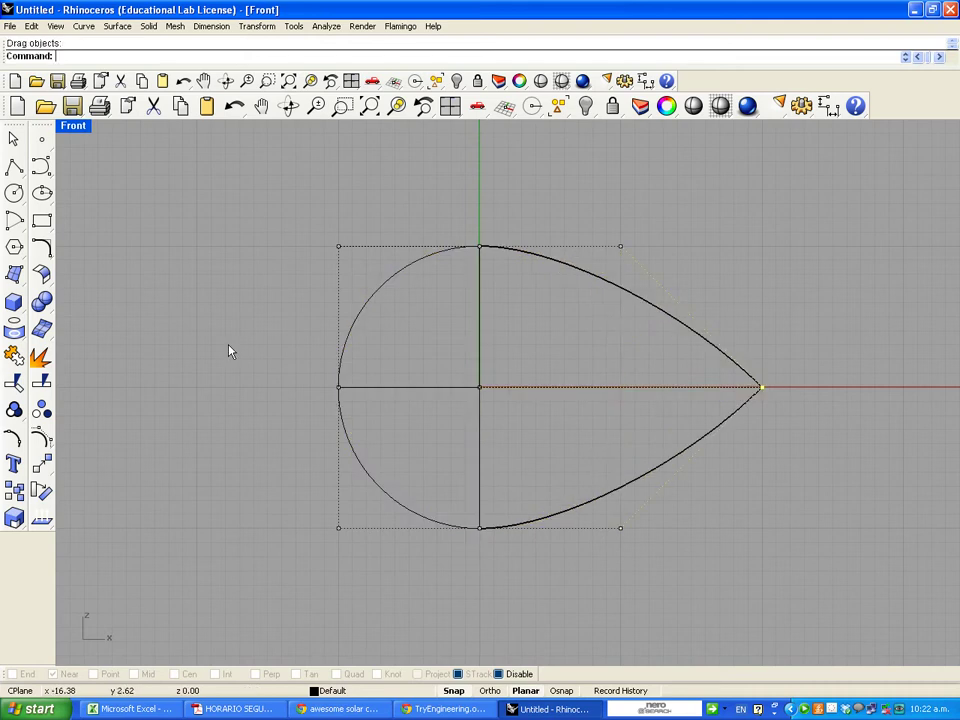
Move the middle control points on the negative X side about 10 cm outward in the Front view, then restore the four-view layout
{"action": "left_click_drag", "start_coordinate": [286, 361], "coordinate": [405, 427]}
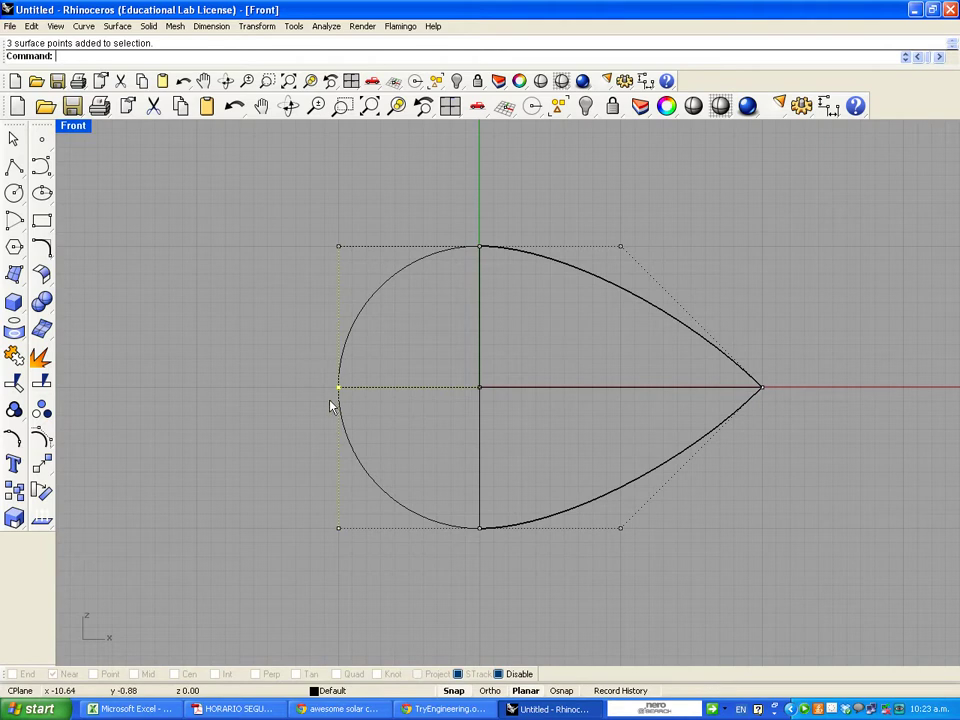
{"action": "left_click_drag", "start_coordinate": [339, 390], "coordinate": [198, 388]}
{"action": "left_click", "coordinate": [836, 306]}
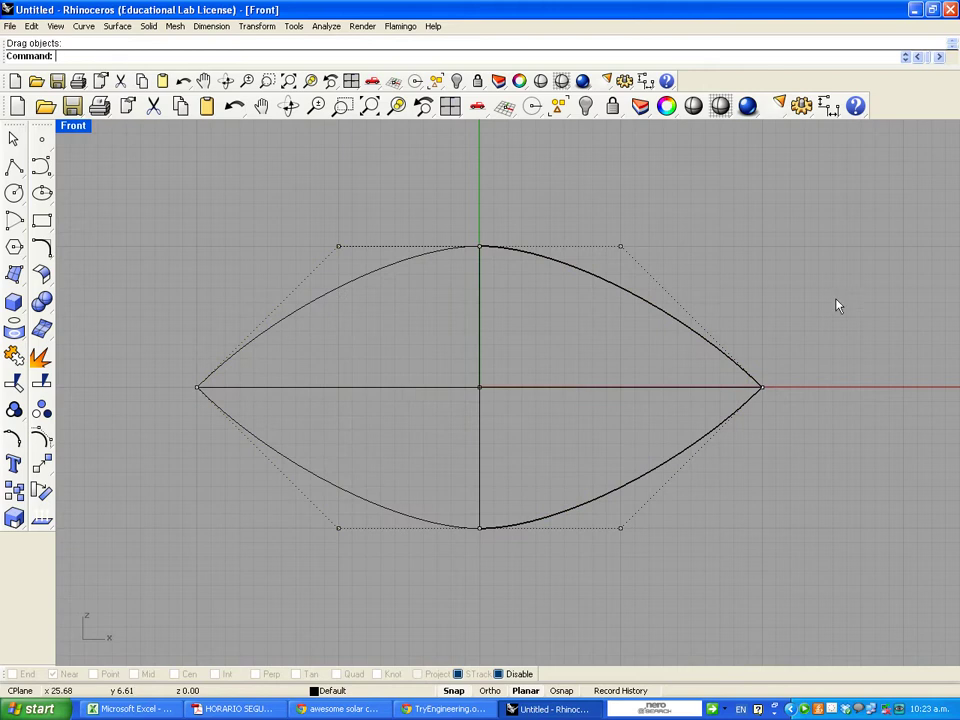
{"action": "double_click", "coordinate": [70, 127]}
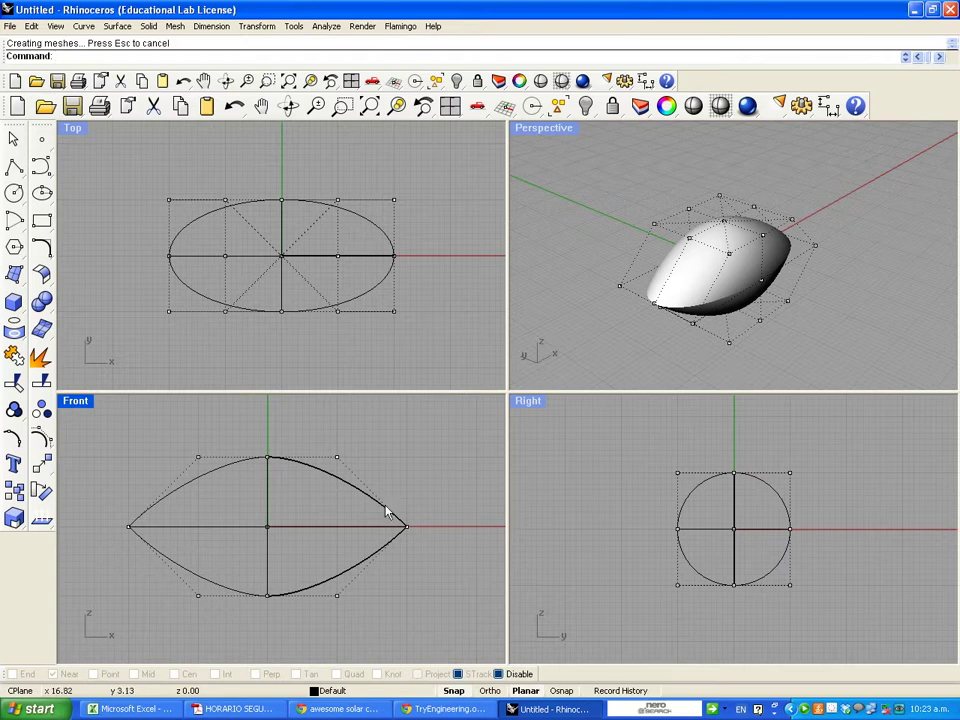
{"action": "mouse_move", "coordinate": [700, 303]}
{"action": "right_mouse_down"}
{"action": "mouse_move", "coordinate": [531, 293]}
{"action": "mouse_move", "coordinate": [552, 234]}
{"action": "mouse_move", "coordinate": [786, 281]}
{"action": "mouse_move", "coordinate": [671, 257]}
{"action": "mouse_move", "coordinate": [761, 315]}
{"action": "mouse_move", "coordinate": [543, 321]}
{"action": "mouse_move", "coordinate": [746, 251]}
{"action": "mouse_move", "coordinate": [821, 257]}
{"action": "mouse_move", "coordinate": [530, 320]}
{"action": "mouse_move", "coordinate": [559, 333]}
{"action": "right_mouse_up"}
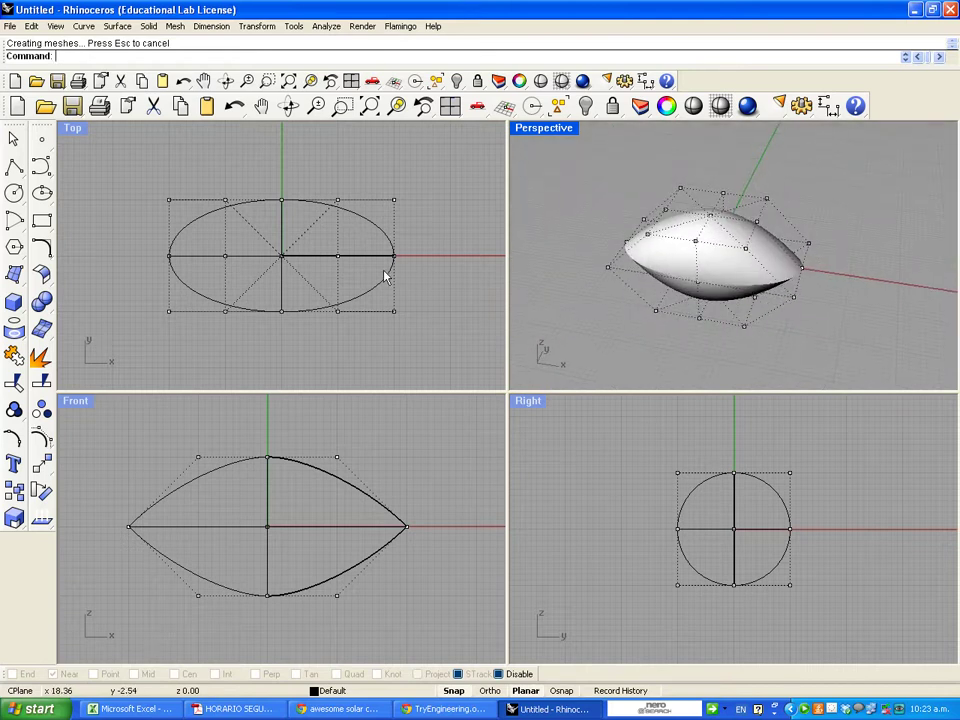
In the enlarged Top view, move the middle control points on the positive Y side about 30 cm outward, then restore the four-view layout
{"action": "scroll", "coordinate": [186, 229], "scroll_direction": "down", "scroll_amount": 5}
{"action": "mouse_move", "coordinate": [401, 285]}
{"action": "right_mouse_down"}
{"action": "mouse_move", "coordinate": [401, 329]}
{"action": "mouse_move", "coordinate": [389, 325]}
{"action": "mouse_move", "coordinate": [407, 294]}
{"action": "right_mouse_up"}
{"action": "scroll", "coordinate": [405, 306], "scroll_direction": "up", "scroll_amount": 3}
{"action": "left_click_drag", "start_coordinate": [206, 224], "coordinate": [332, 259]}
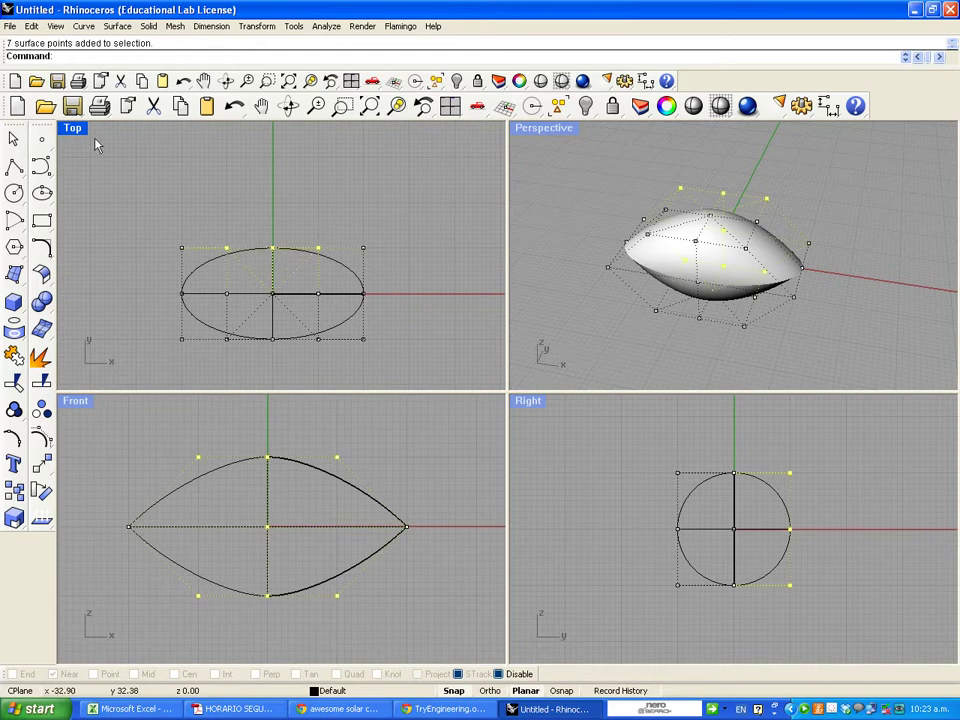
{"action": "double_click", "coordinate": [71, 129]}
{"action": "right_click_drag", "start_coordinate": [545, 255], "coordinate": [509, 434]}
{"action": "scroll", "coordinate": [510, 309], "scroll_direction": "down", "scroll_amount": 4}
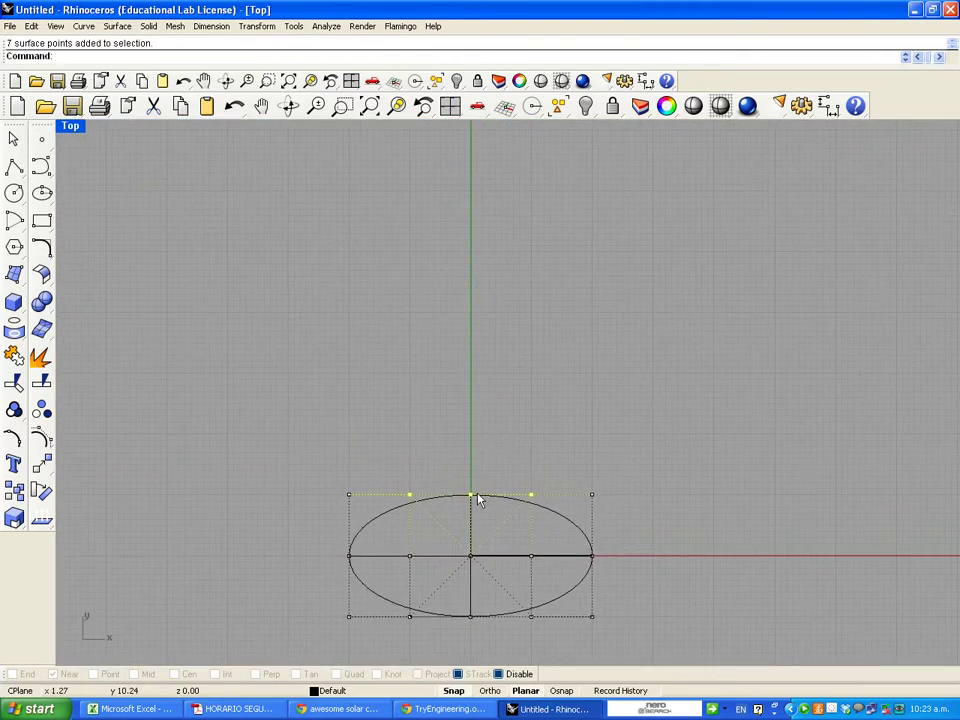
{"action": "left_click_drag", "start_coordinate": [471, 495], "coordinate": [472, 312]}
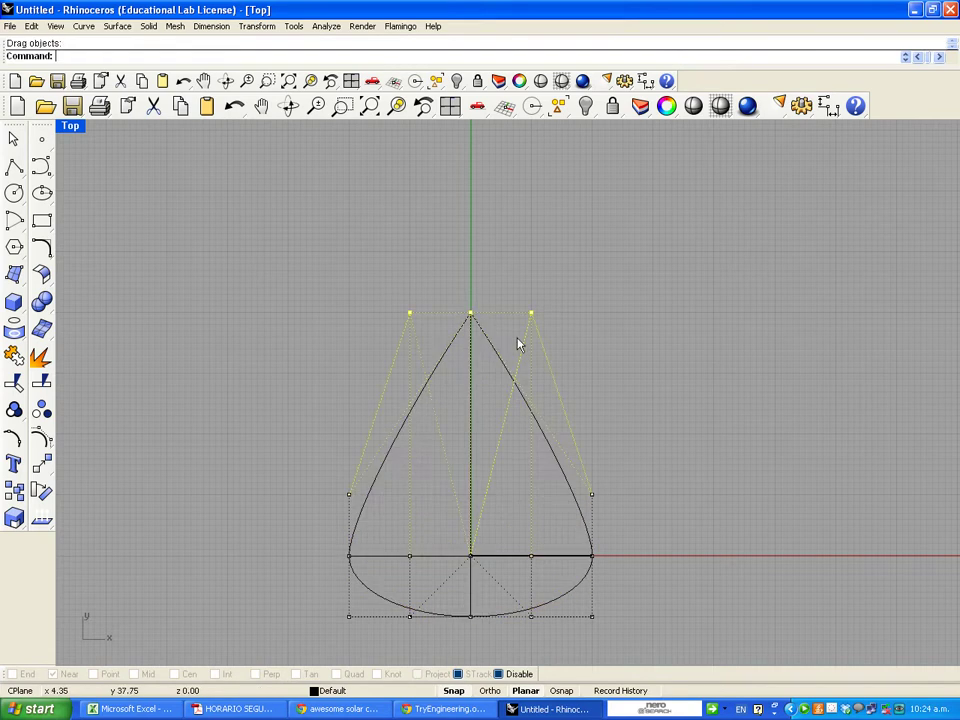
{"action": "left_click", "coordinate": [663, 425]}
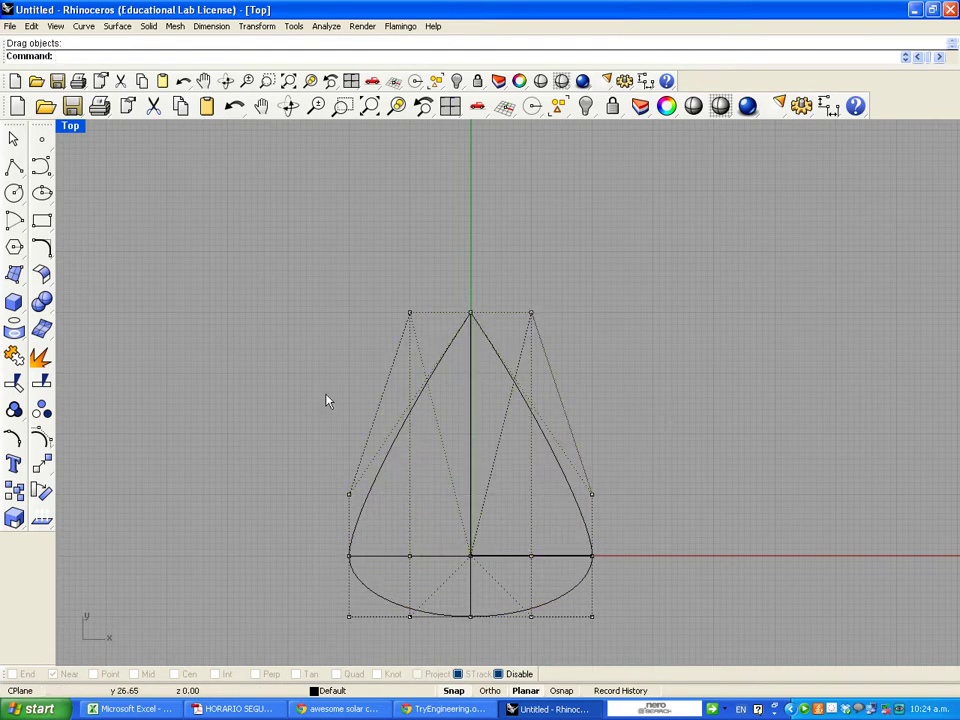
{"action": "double_click", "coordinate": [70, 126]}
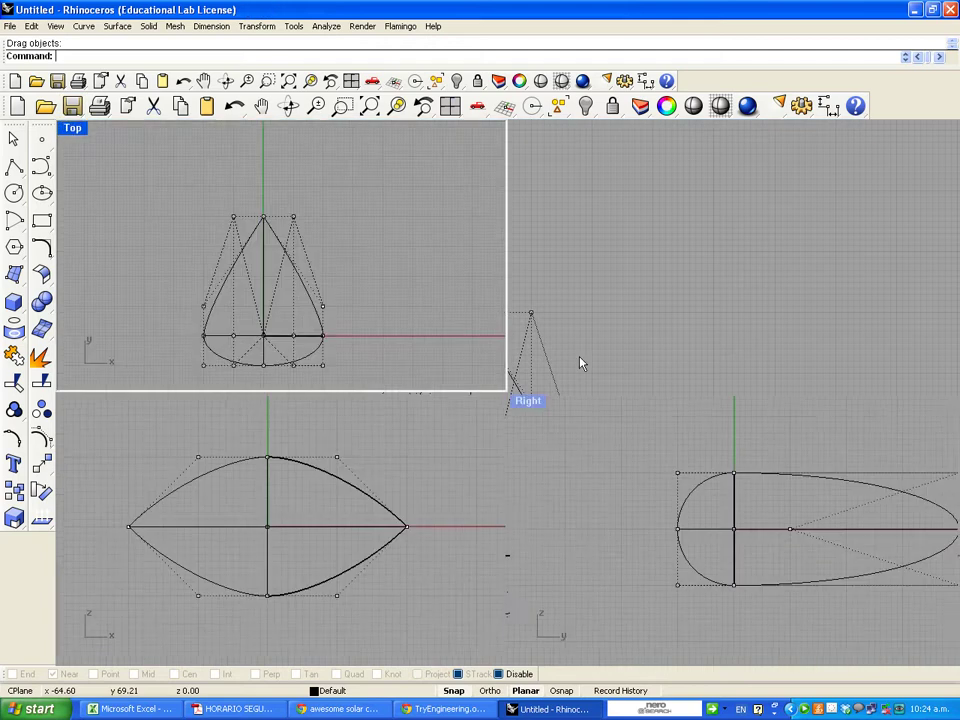
{"action": "mouse_move", "coordinate": [762, 325]}
{"action": "right_mouse_down"}
{"action": "mouse_move", "coordinate": [634, 274]}
{"action": "mouse_move", "coordinate": [936, 251]}
{"action": "mouse_move", "coordinate": [782, 238]}
{"action": "mouse_move", "coordinate": [943, 279]}
{"action": "mouse_move", "coordinate": [677, 306]}
{"action": "mouse_move", "coordinate": [836, 326]}
{"action": "mouse_move", "coordinate": [707, 311]}
{"action": "mouse_move", "coordinate": [628, 281]}
{"action": "mouse_move", "coordinate": [738, 307]}
{"action": "mouse_move", "coordinate": [737, 321]}
{"action": "mouse_move", "coordinate": [615, 210]}
{"action": "mouse_move", "coordinate": [663, 290]}
{"action": "mouse_move", "coordinate": [705, 287]}
{"action": "mouse_move", "coordinate": [694, 308]}
{"action": "mouse_move", "coordinate": [836, 328]}
{"action": "mouse_move", "coordinate": [776, 342]}
{"action": "right_mouse_up"}
{"action": "left_click", "coordinate": [434, 313]}
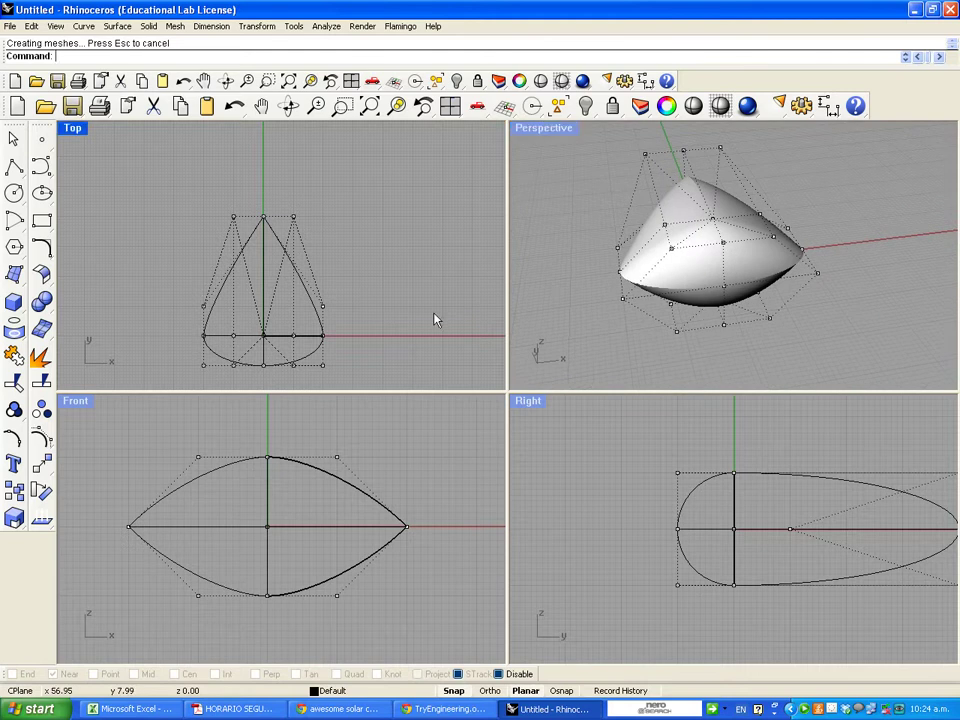
In the Front view, raise the body's bottom row of control points about 7 cm to flatten the underside
{"action": "left_click_drag", "start_coordinate": [178, 568], "coordinate": [385, 628]}
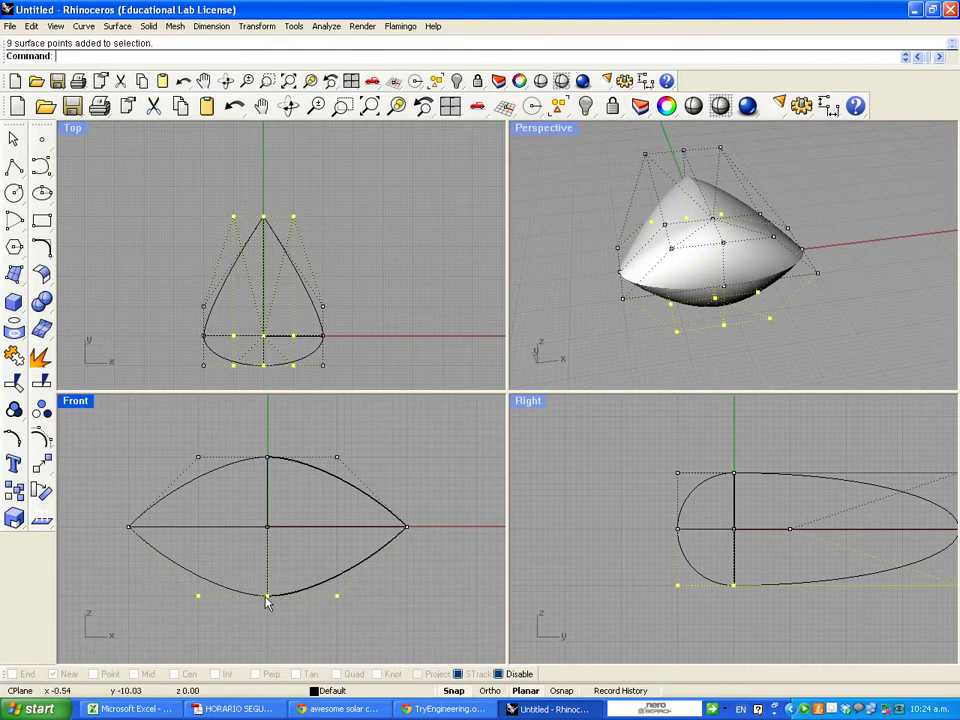
{"action": "left_click", "coordinate": [169, 594]}
{"action": "left_click_drag", "start_coordinate": [146, 574], "coordinate": [390, 620]}
{"action": "left_click_drag", "start_coordinate": [268, 600], "coordinate": [266, 548]}
{"action": "right_click_drag", "start_coordinate": [864, 263], "coordinate": [777, 318]}
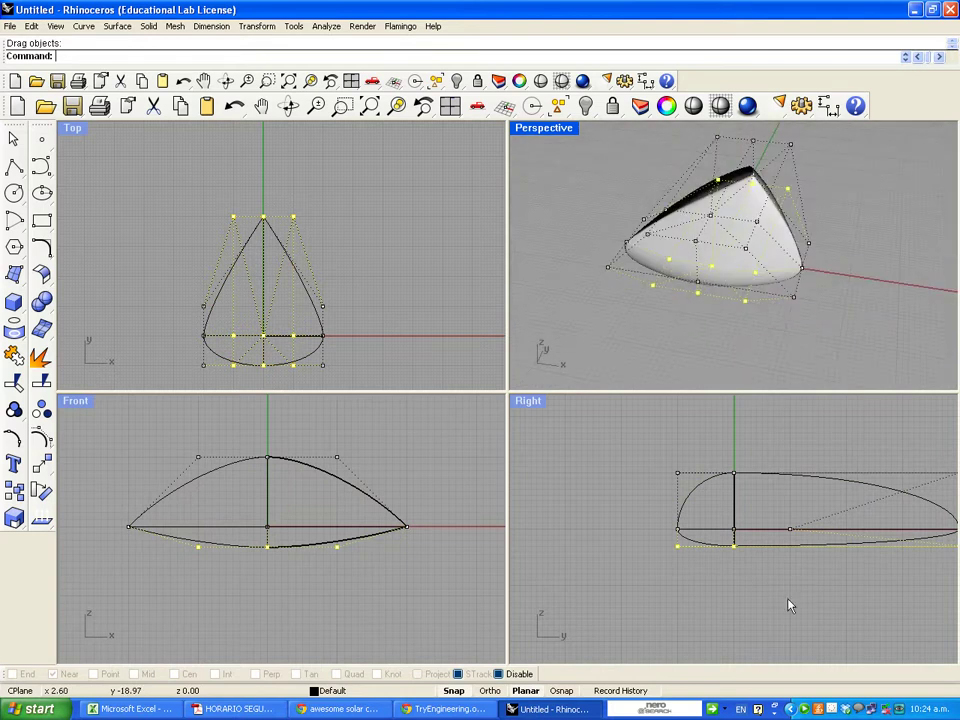
{"action": "right_click_drag", "start_coordinate": [665, 552], "coordinate": [556, 545]}
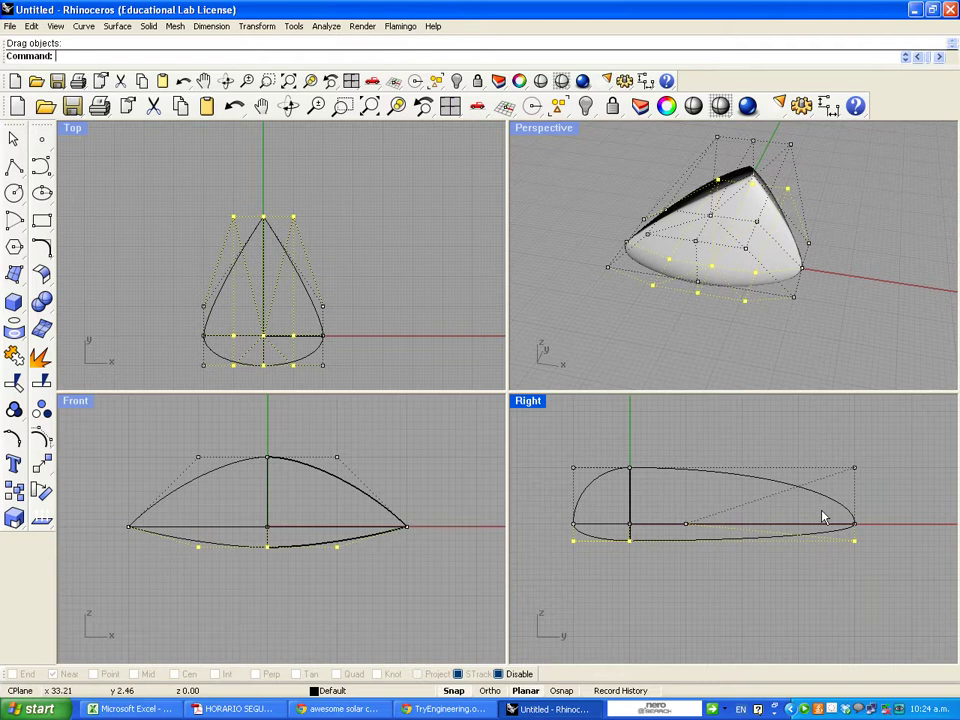
{"action": "left_click", "coordinate": [364, 279]}
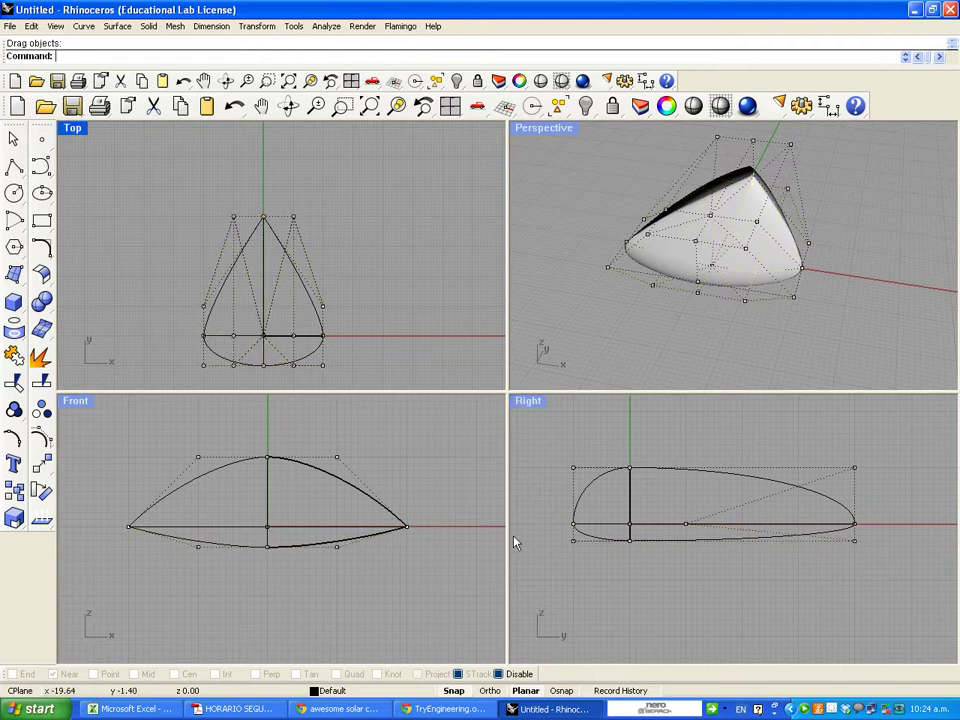
Lower the body's top row of control points about 5 cm in the Front view and inspect the flattened shape
{"action": "left_click_drag", "start_coordinate": [164, 441], "coordinate": [392, 490]}
{"action": "left_click_drag", "start_coordinate": [268, 463], "coordinate": [268, 492]}
{"action": "right_click_drag", "start_coordinate": [830, 278], "coordinate": [798, 314]}
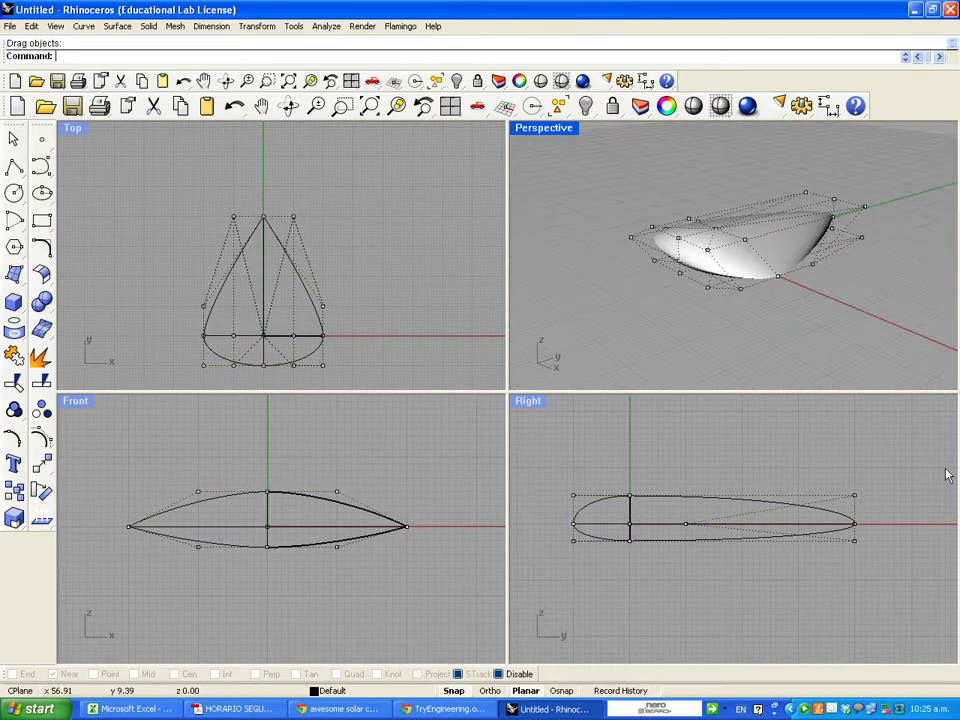
{"action": "right_click_drag", "start_coordinate": [840, 321], "coordinate": [677, 300]}
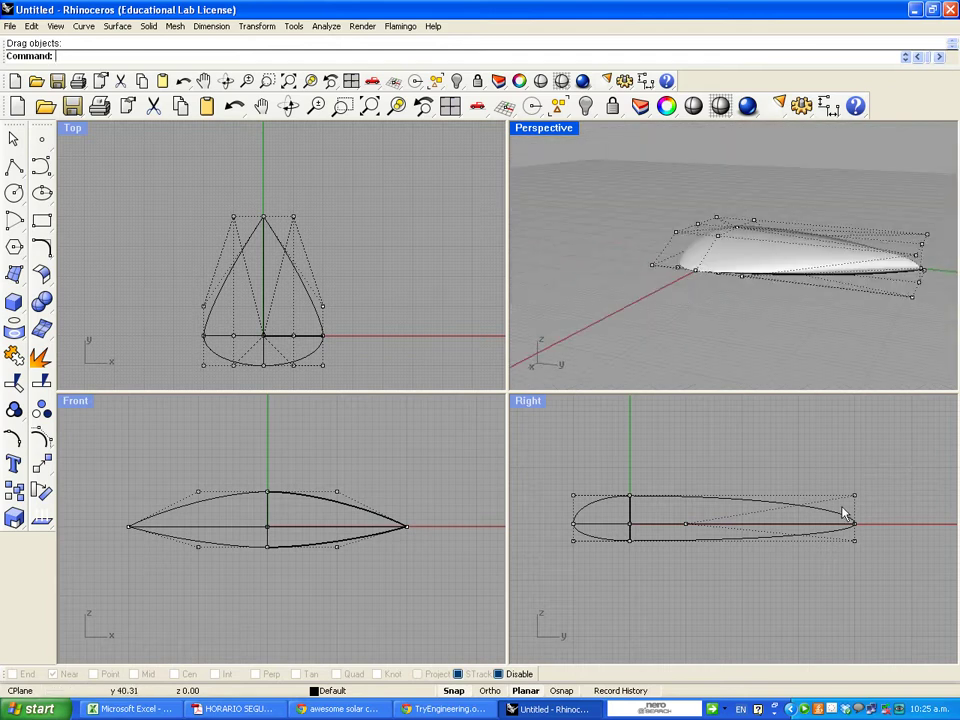
In the enlarged Right view, lower the upper control points at the long tail end by 3 cm, then restore the four views
{"action": "double_click", "coordinate": [527, 400]}
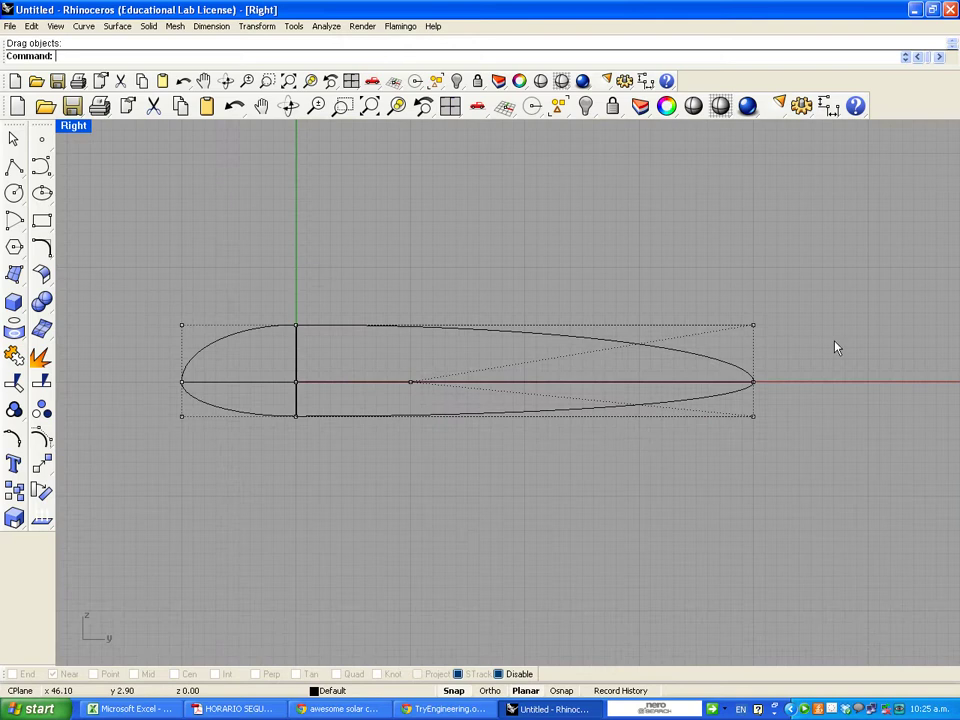
{"action": "right_click_drag", "start_coordinate": [836, 347], "coordinate": [769, 371]}
{"action": "left_click_drag", "start_coordinate": [672, 331], "coordinate": [782, 394]}
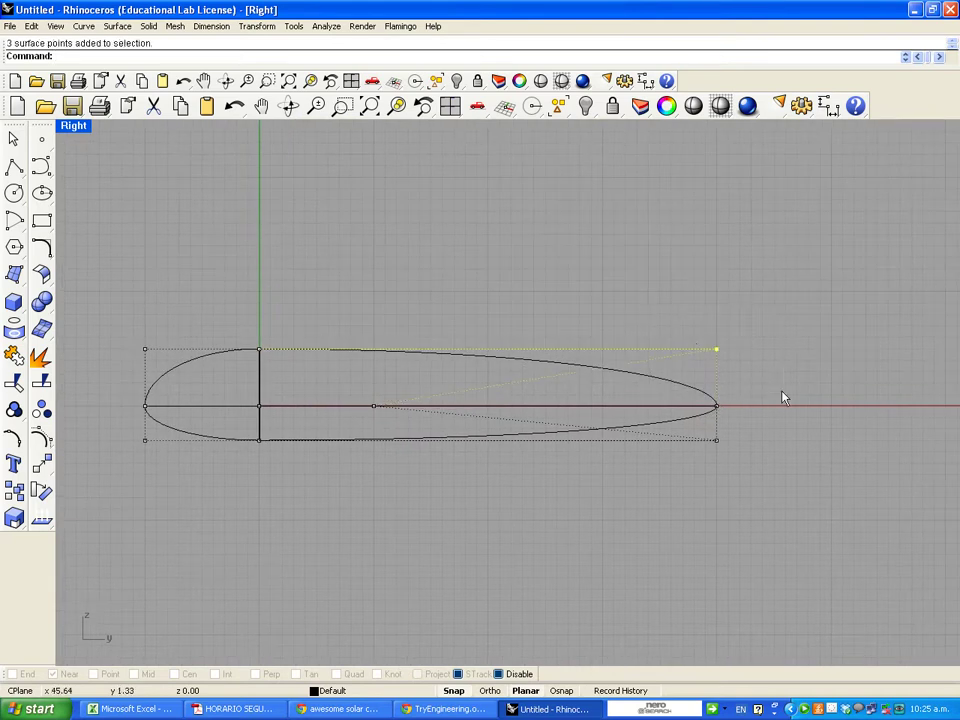
{"action": "left_click_drag", "start_coordinate": [716, 351], "coordinate": [716, 383]}
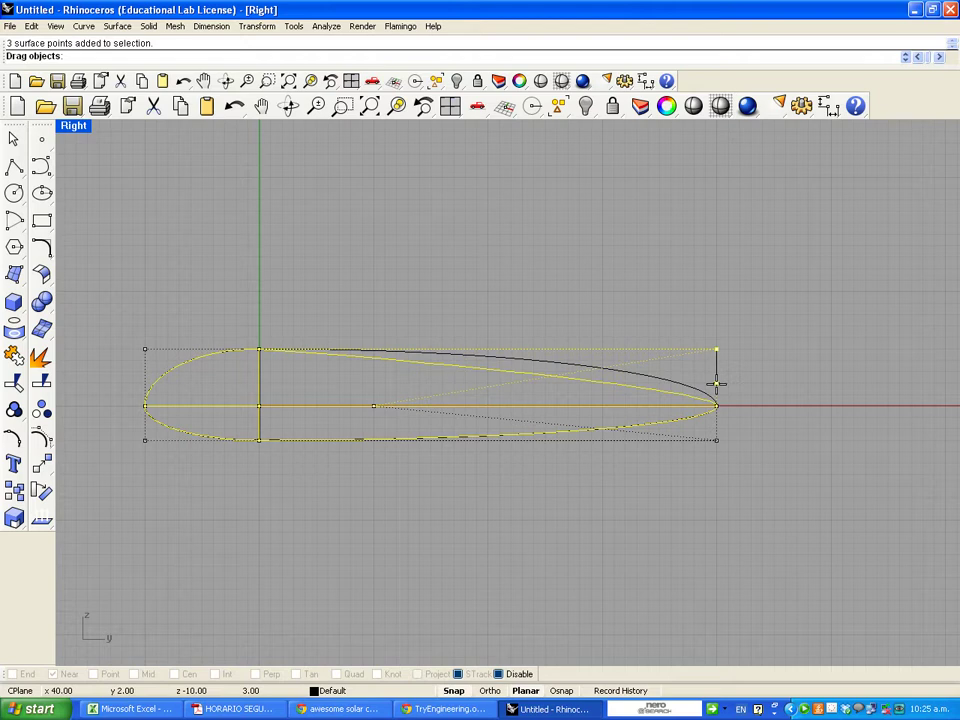
{"action": "left_click_drag", "start_coordinate": [716, 383], "coordinate": [716, 383]}
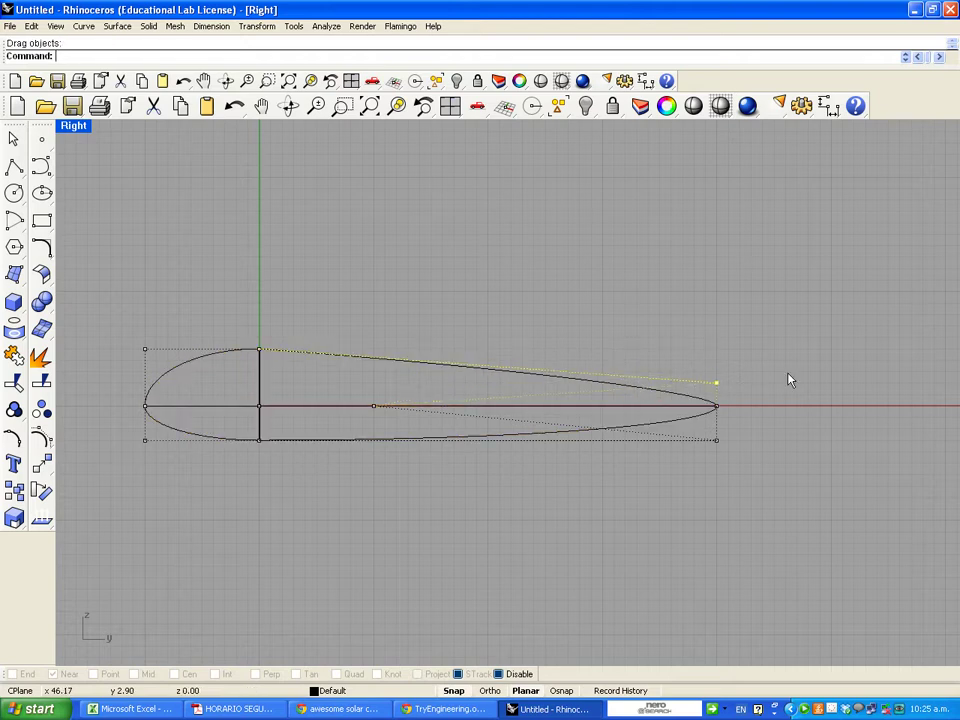
{"action": "double_click", "coordinate": [70, 125]}
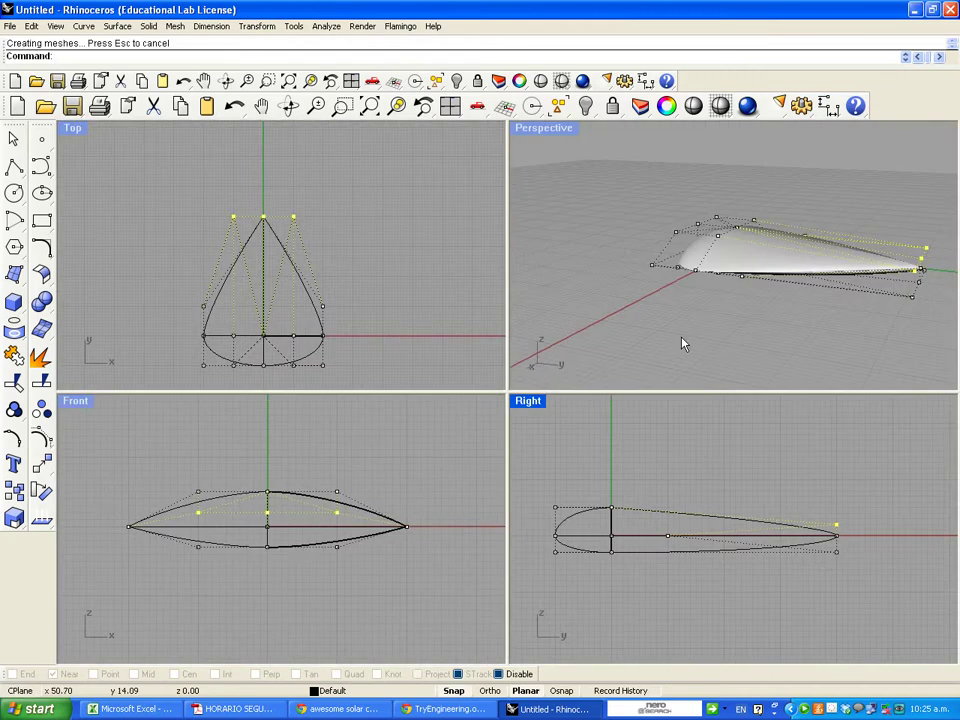
Turn off the control points and inspect the tapered body in the Perspective view
{"action": "right_click_drag", "start_coordinate": [823, 300], "coordinate": [590, 316]}
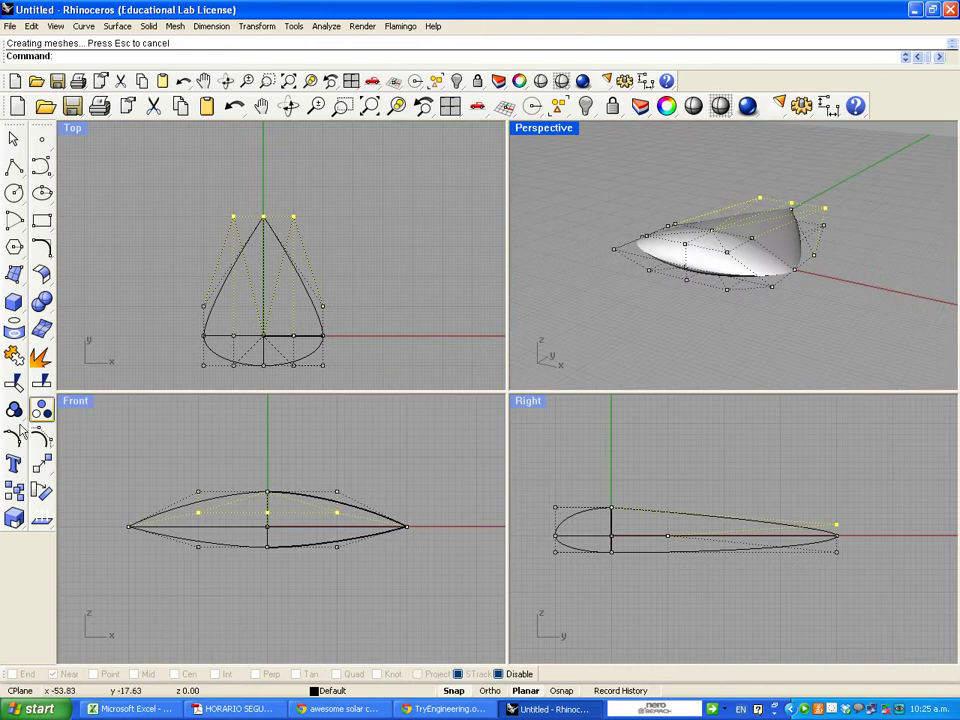
{"action": "right_click", "coordinate": [38, 442]}
{"action": "right_click_drag", "start_coordinate": [515, 238], "coordinate": [750, 264]}
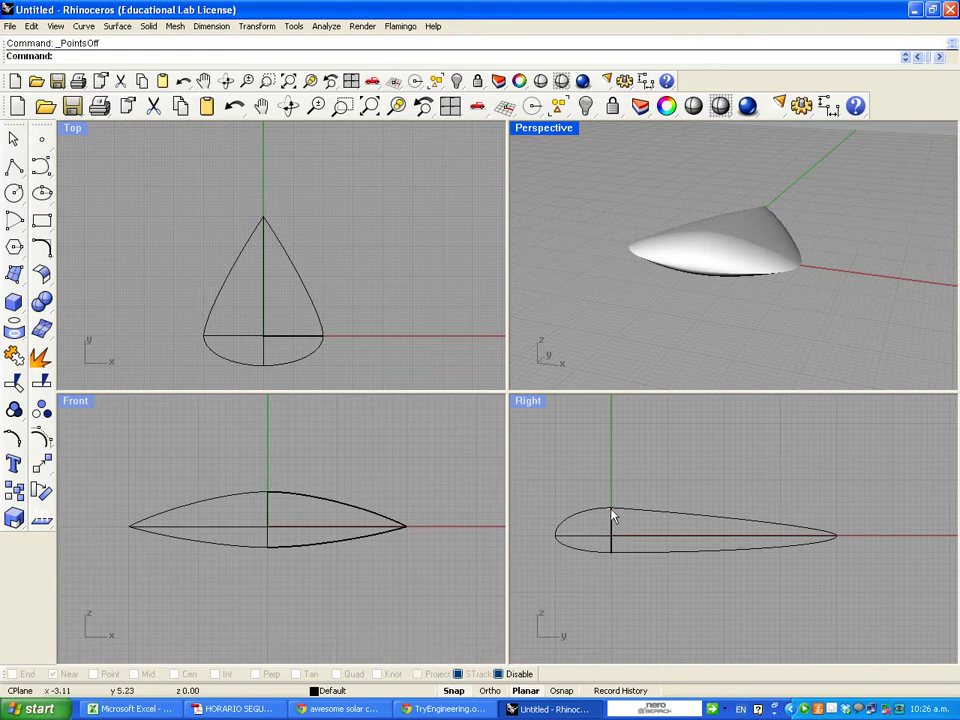
Turn the body's control points back on and lower the upper middle and nose points about 2 cm in the enlarged Right view
{"action": "key", "text": "ctrl+a"}
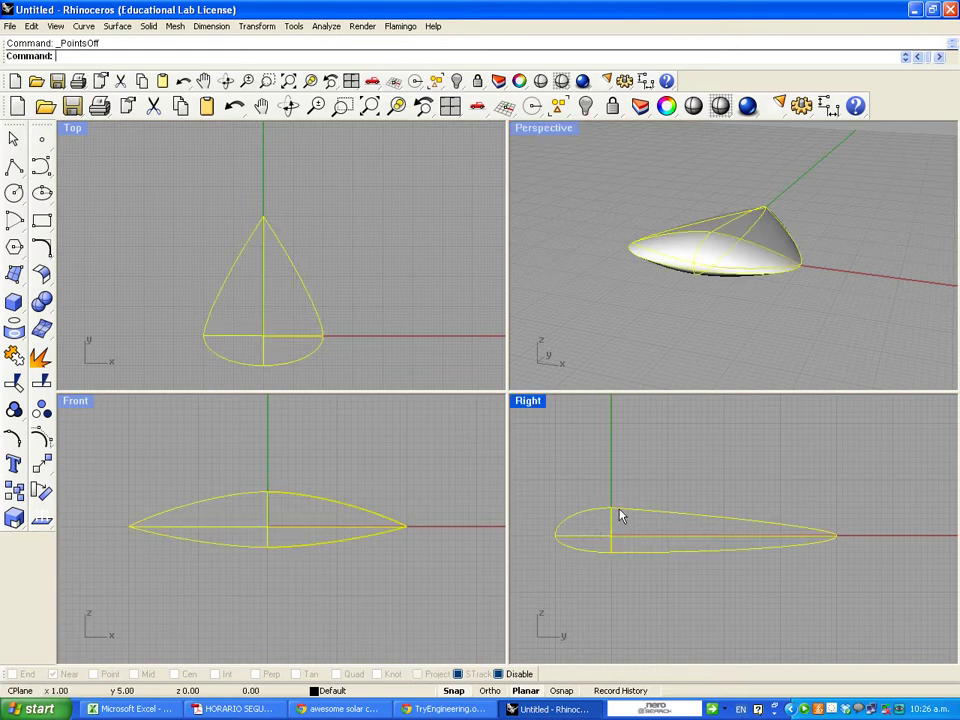
{"action": "left_click", "coordinate": [24, 435]}
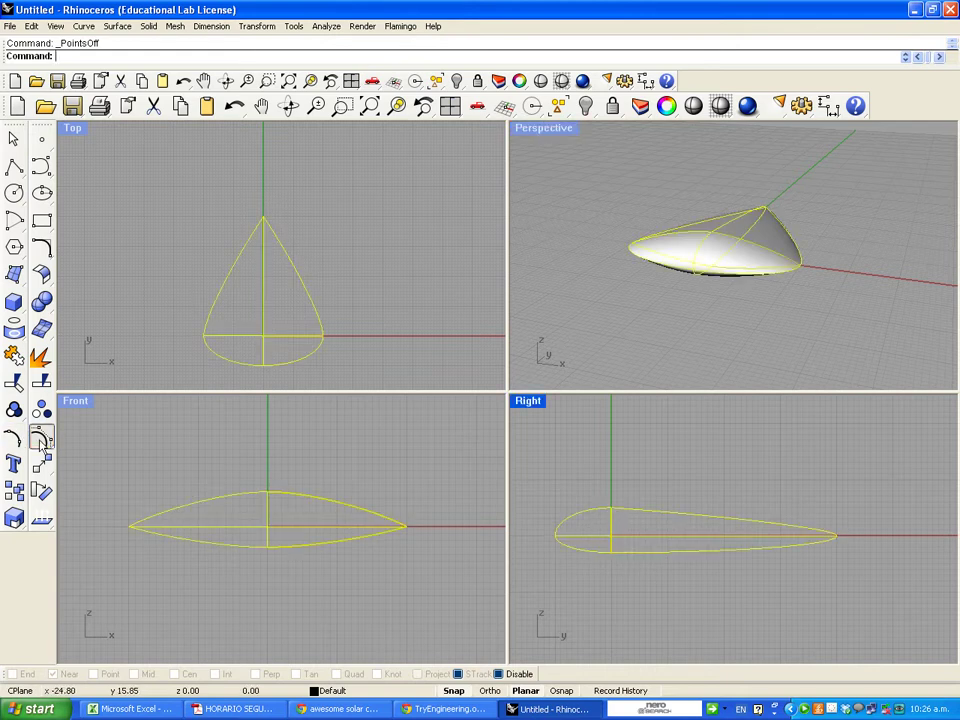
{"action": "left_click_drag", "start_coordinate": [543, 497], "coordinate": [628, 528]}
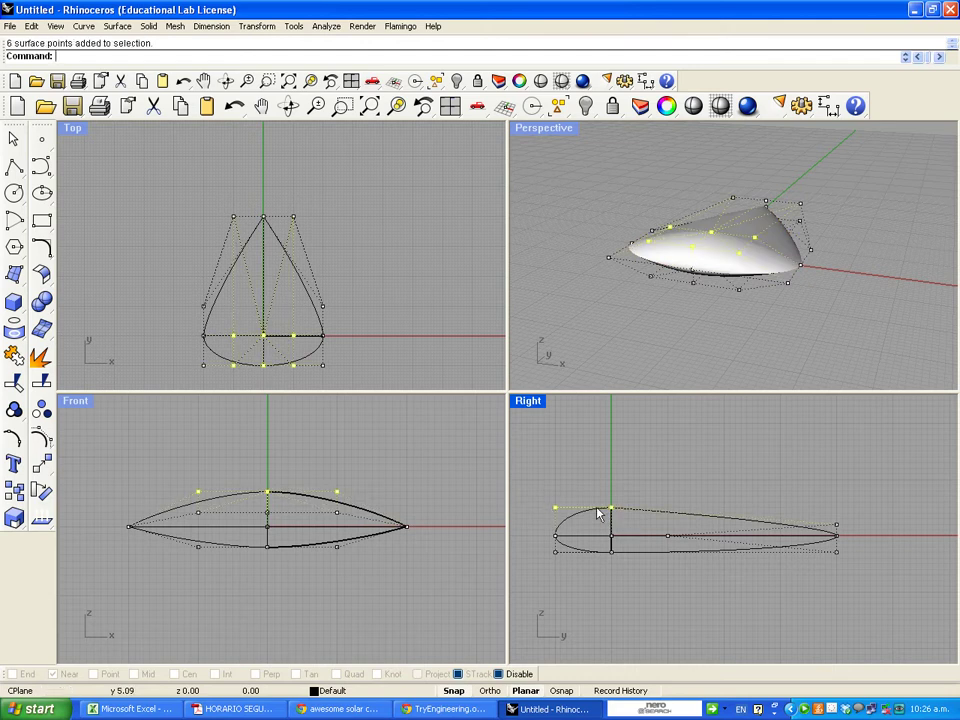
{"action": "scroll", "coordinate": [560, 518], "scroll_direction": "up", "scroll_amount": 6}
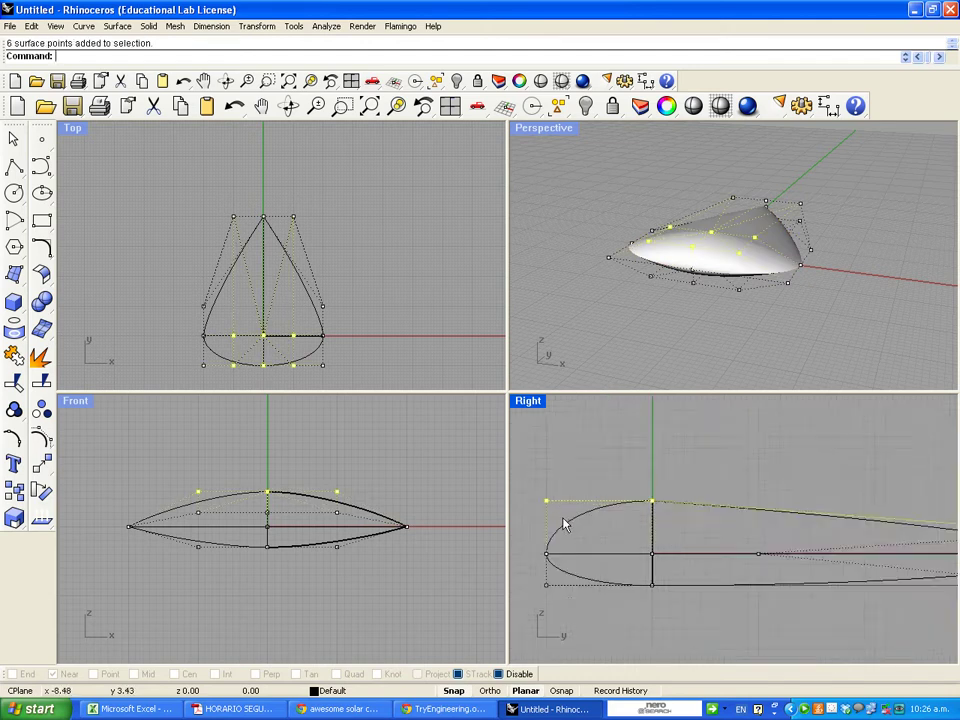
{"action": "scroll", "coordinate": [563, 520], "scroll_direction": "up", "scroll_amount": 3}
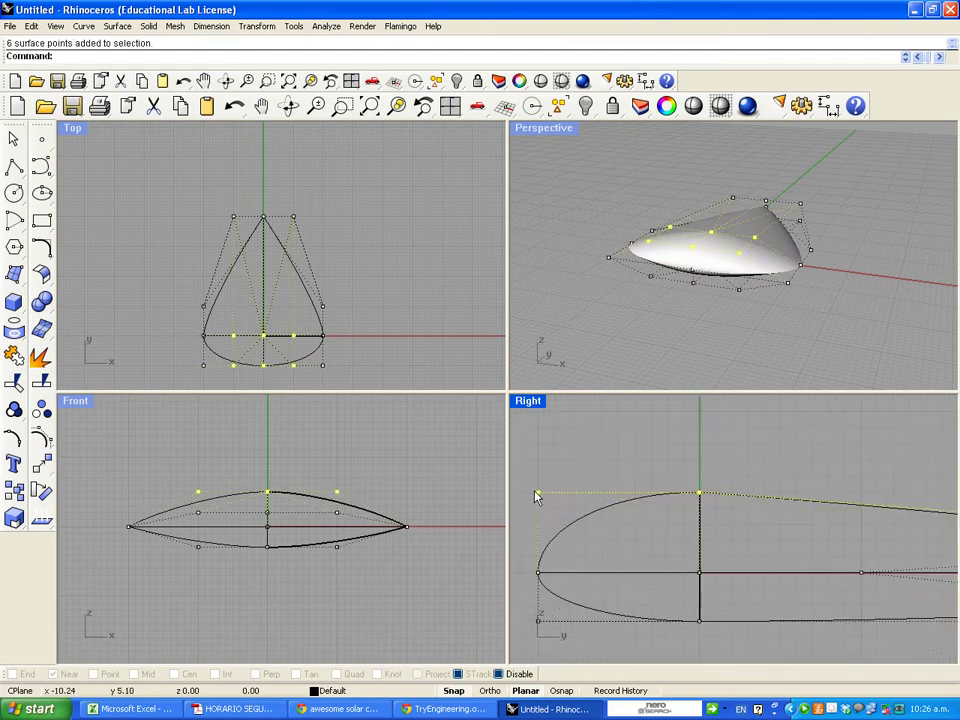
{"action": "double_click", "coordinate": [528, 402]}
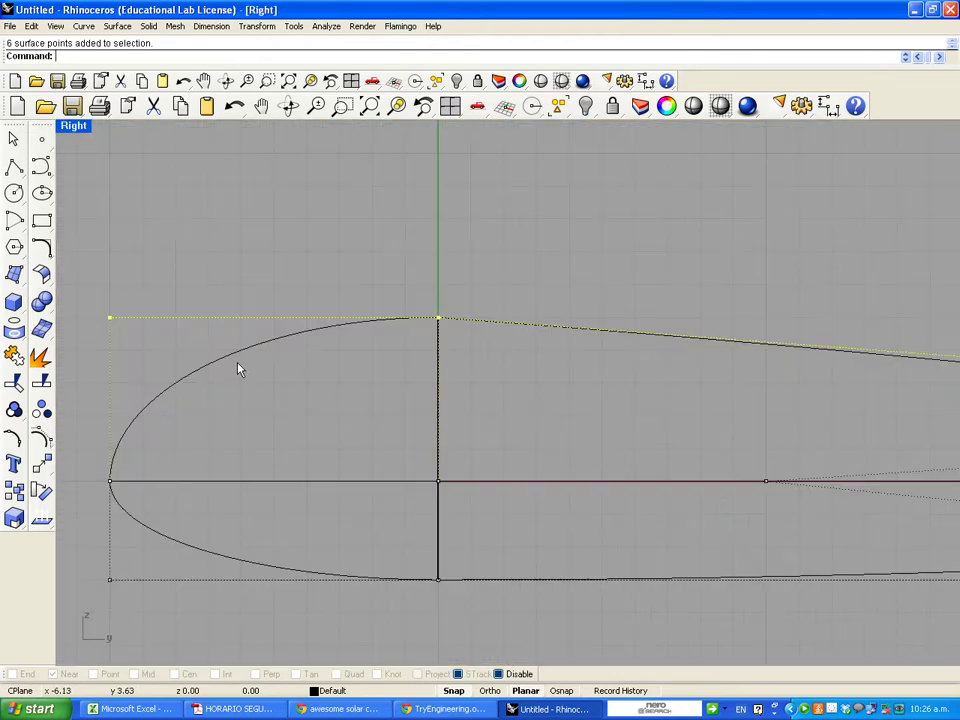
{"action": "left_click_drag", "start_coordinate": [109, 320], "coordinate": [107, 383]}
{"action": "left_click", "coordinate": [302, 294]}
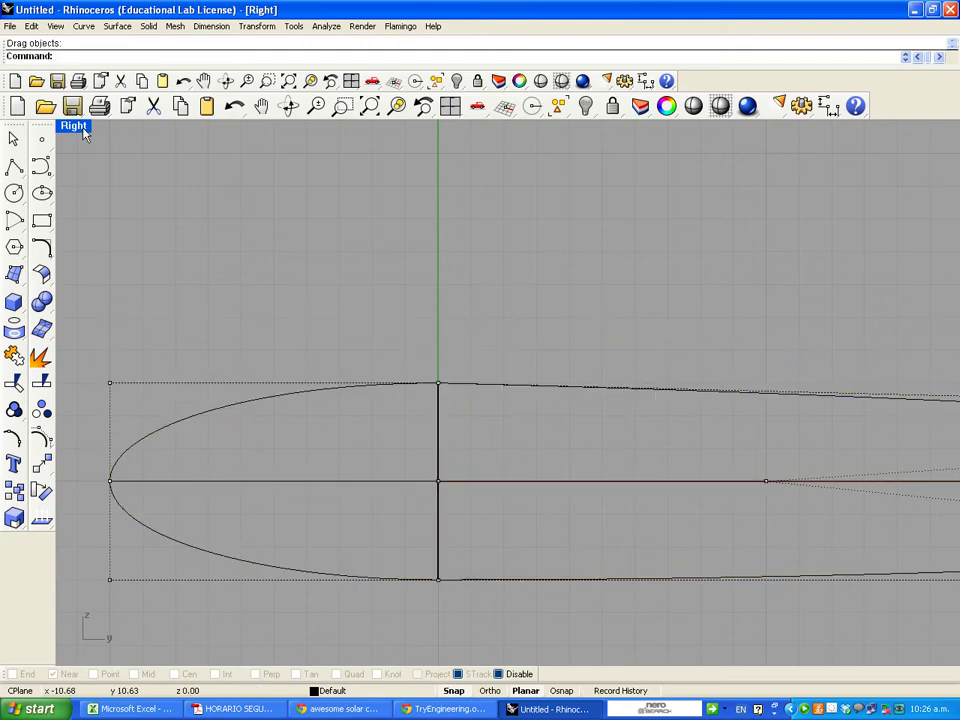
{"action": "double_click", "coordinate": [84, 129]}
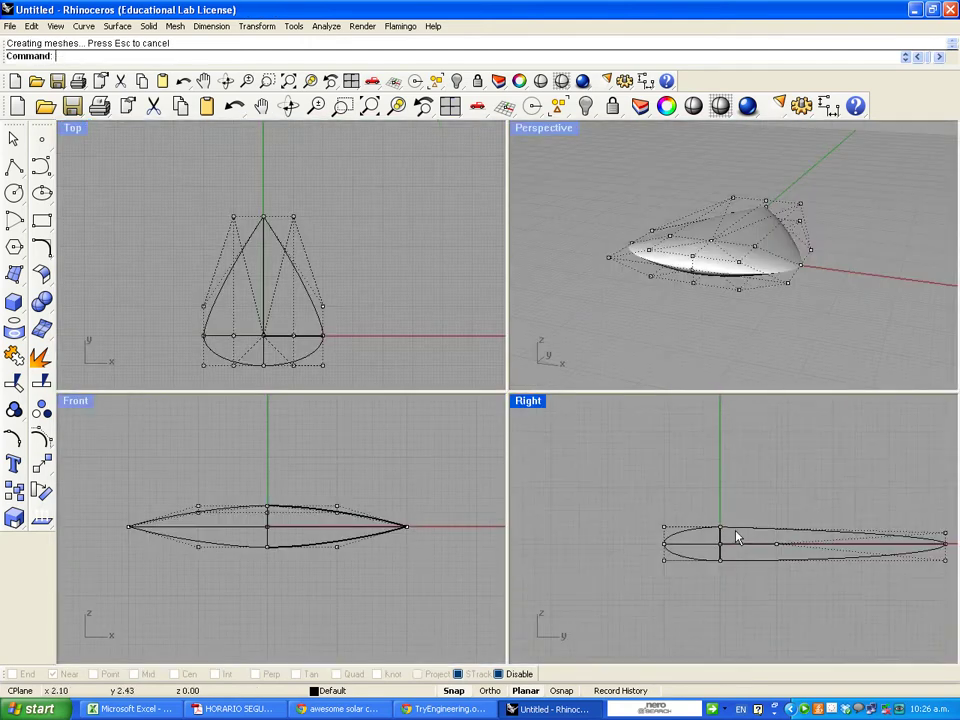
{"action": "right_click_drag", "start_coordinate": [748, 497], "coordinate": [677, 476]}
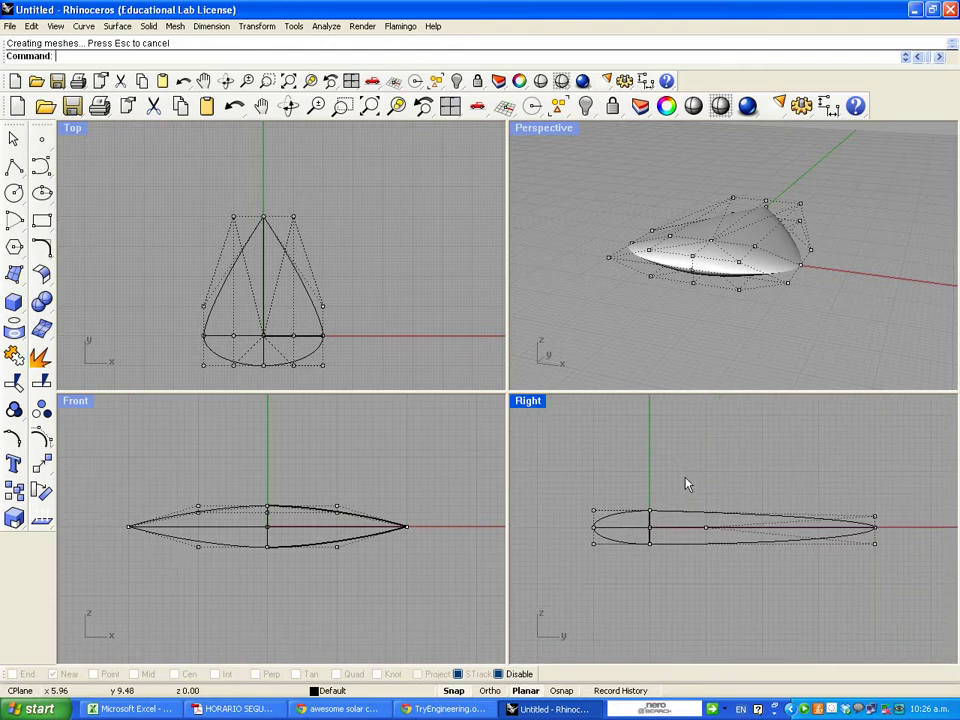
Turn off the control points and inspect the thinner body from several angles in the Perspective view
{"action": "mouse_move", "coordinate": [725, 332]}
{"action": "right_mouse_down"}
{"action": "mouse_move", "coordinate": [731, 326]}
{"action": "mouse_move", "coordinate": [606, 300]}
{"action": "mouse_move", "coordinate": [694, 302]}
{"action": "mouse_move", "coordinate": [767, 347]}
{"action": "mouse_move", "coordinate": [790, 333]}
{"action": "right_mouse_up"}
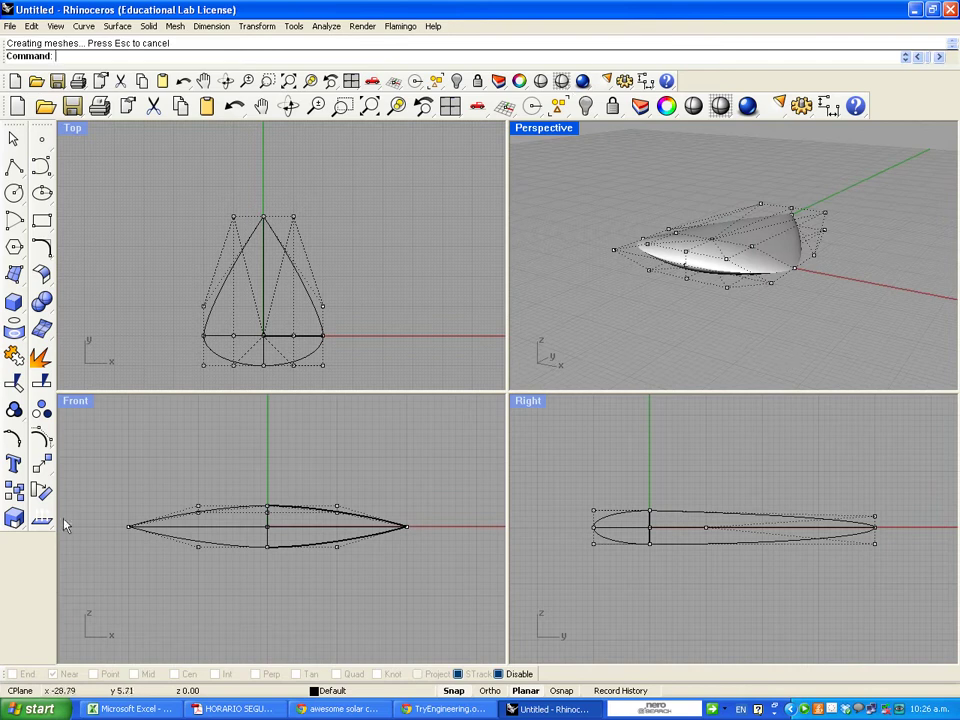
{"action": "left_click", "coordinate": [43, 434]}
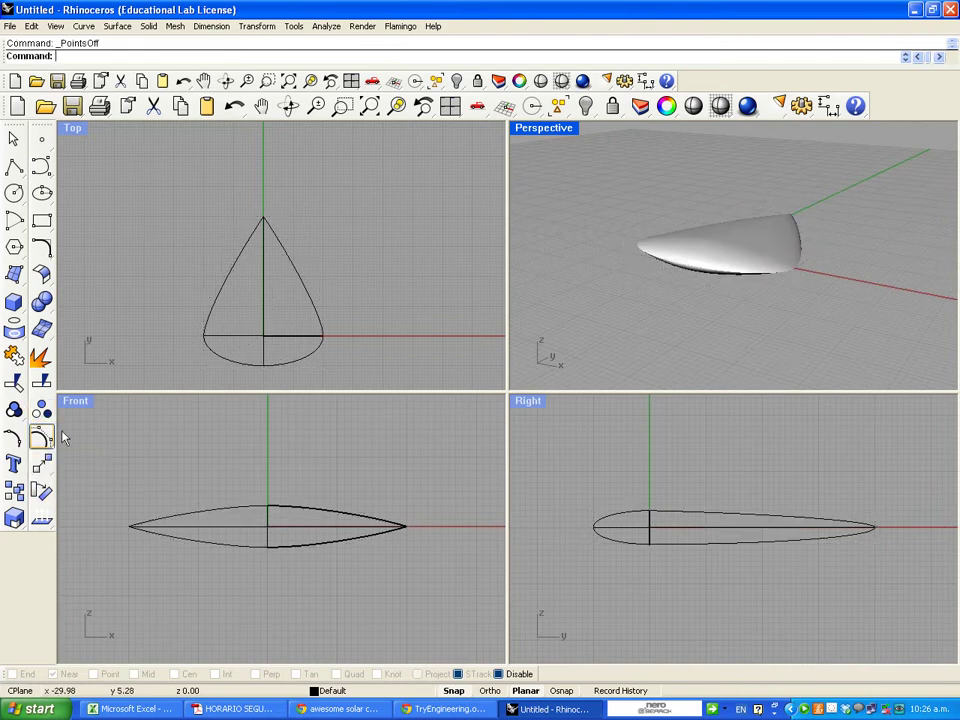
{"action": "mouse_move", "coordinate": [664, 315]}
{"action": "right_mouse_down"}
{"action": "mouse_move", "coordinate": [536, 208]}
{"action": "mouse_move", "coordinate": [520, 292]}
{"action": "mouse_move", "coordinate": [572, 242]}
{"action": "mouse_move", "coordinate": [701, 313]}
{"action": "mouse_move", "coordinate": [714, 339]}
{"action": "mouse_move", "coordinate": [643, 360]}
{"action": "mouse_move", "coordinate": [756, 251]}
{"action": "mouse_move", "coordinate": [782, 300]}
{"action": "mouse_move", "coordinate": [765, 231]}
{"action": "mouse_move", "coordinate": [766, 243]}
{"action": "mouse_move", "coordinate": [784, 229]}
{"action": "right_mouse_up"}
{"action": "right_click_drag", "start_coordinate": [696, 319], "coordinate": [754, 323]}
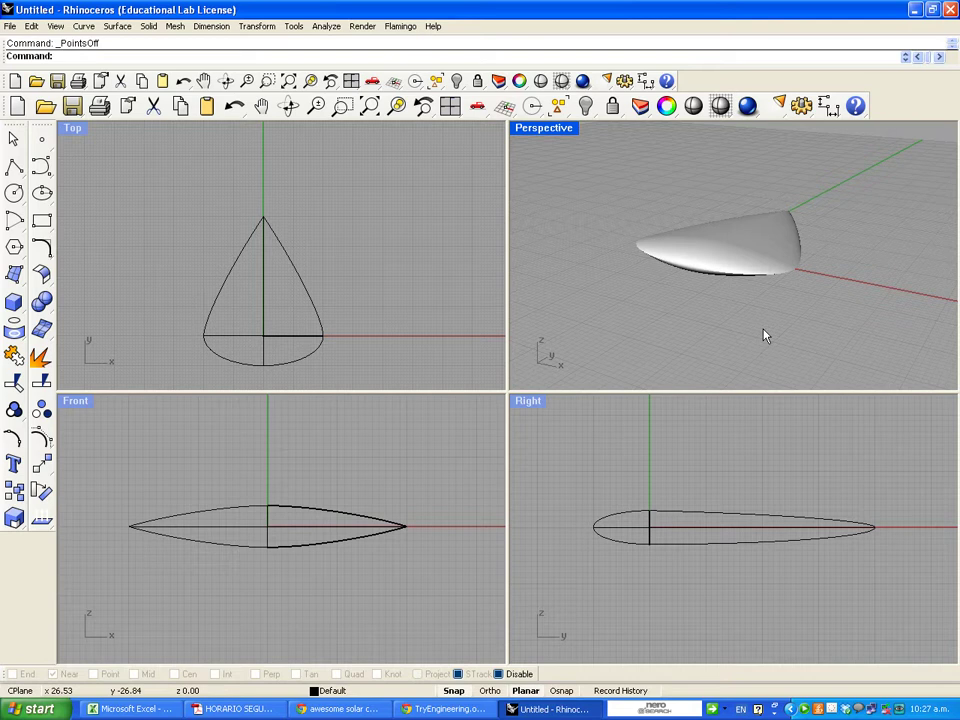
{"action": "right_click_drag", "start_coordinate": [764, 336], "coordinate": [729, 229]}
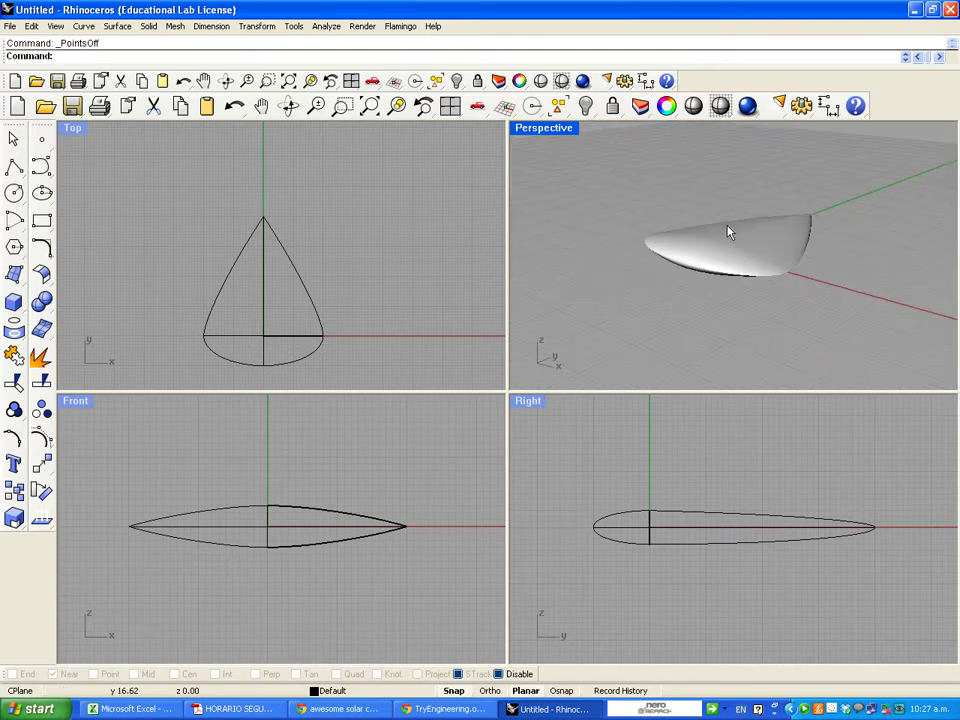
{"action": "right_click_drag", "start_coordinate": [765, 313], "coordinate": [780, 339]}
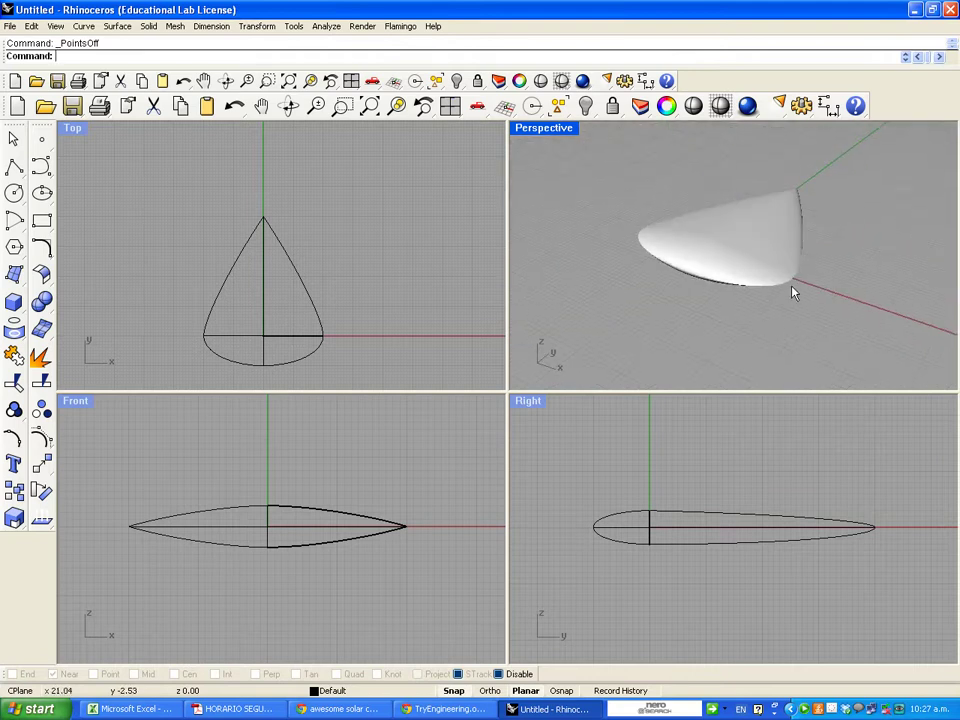
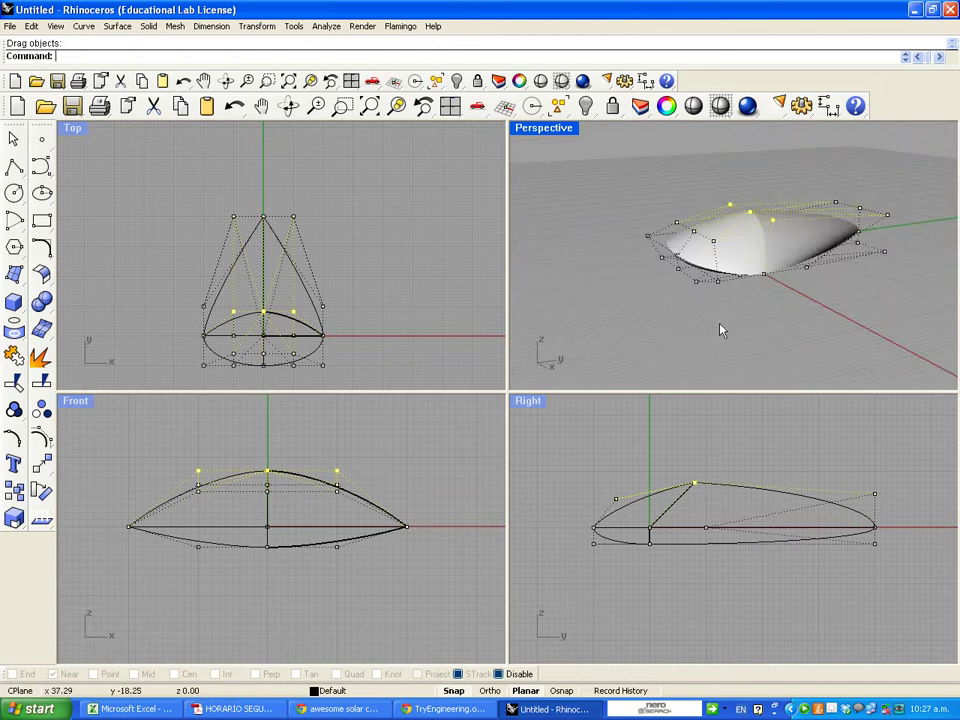
Deselect the raised upper control points
{"action": "left_click", "coordinate": [643, 304]}
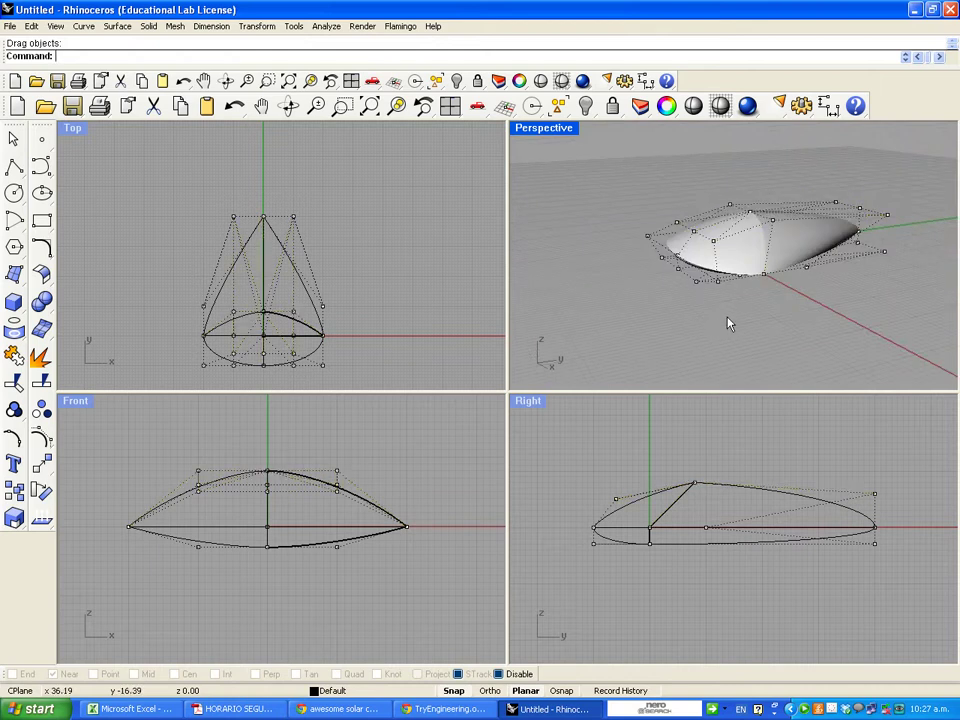
With the body's control points on, pull its two side corner points outward to about x 28 and x -30 in the Top view
{"action": "mouse_move", "coordinate": [810, 315]}
{"action": "right_mouse_down"}
{"action": "mouse_move", "coordinate": [647, 283]}
{"action": "mouse_move", "coordinate": [813, 322]}
{"action": "right_mouse_up"}
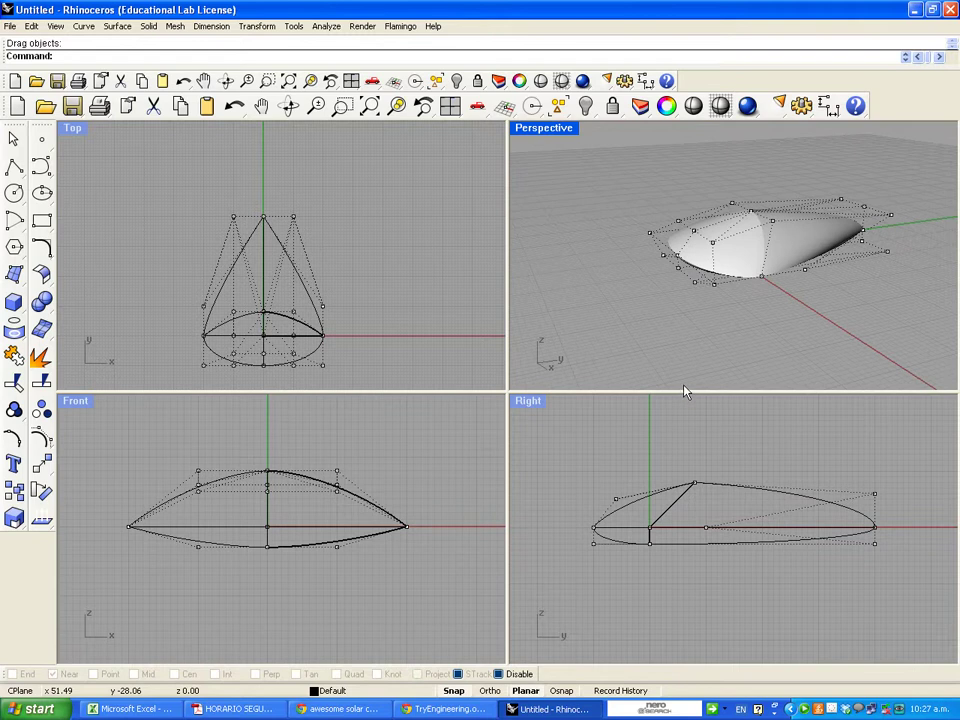
{"action": "left_click", "coordinate": [650, 556]}
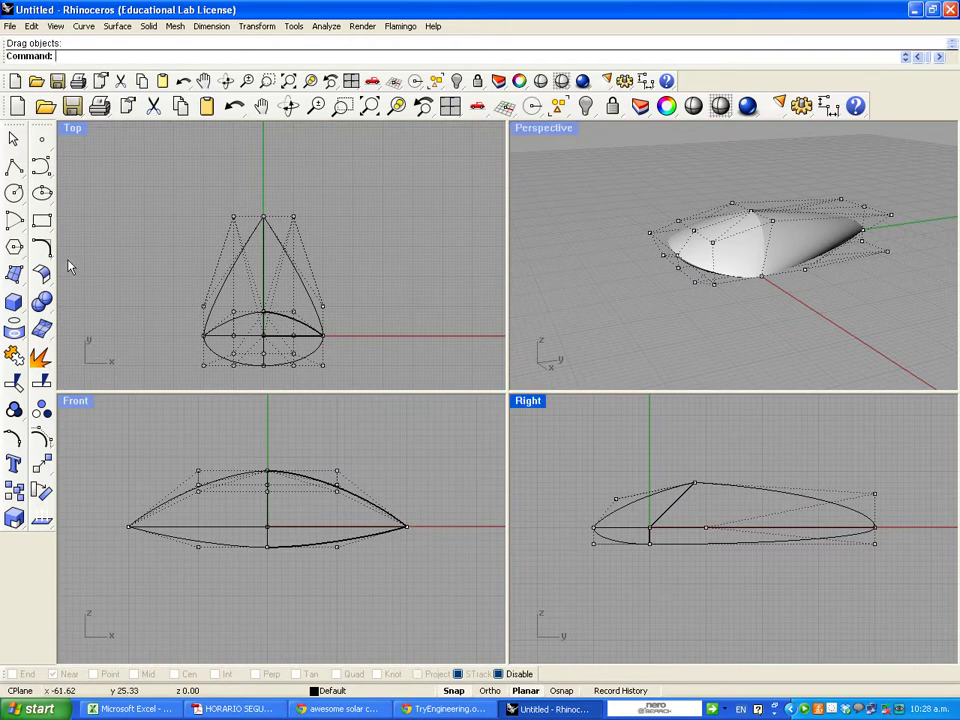
{"action": "right_click_drag", "start_coordinate": [137, 306], "coordinate": [150, 274]}
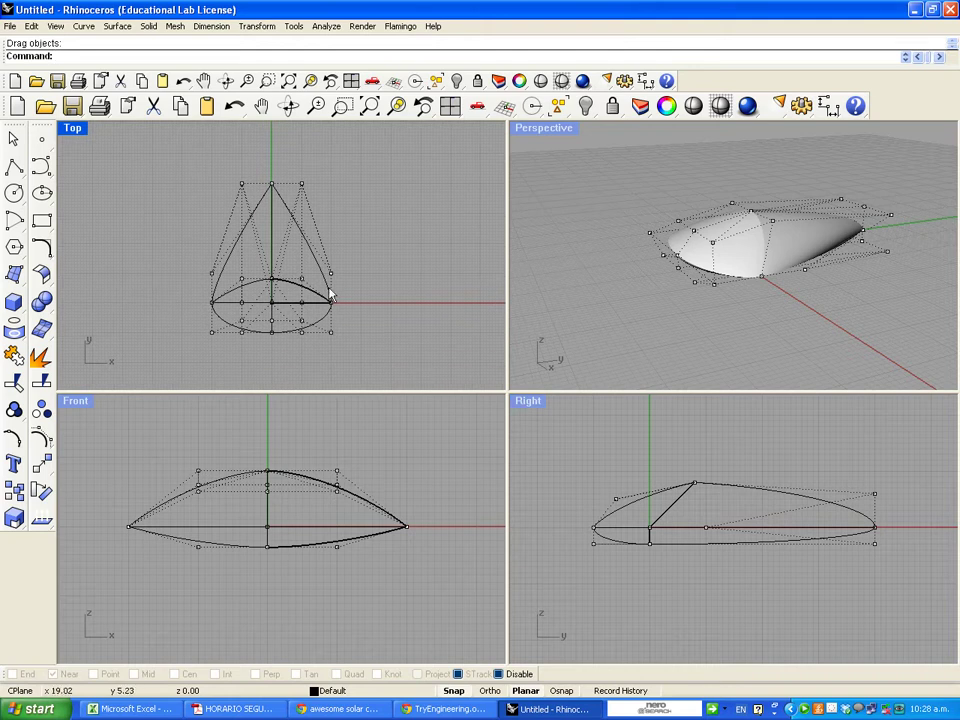
{"action": "right_click", "coordinate": [45, 458]}
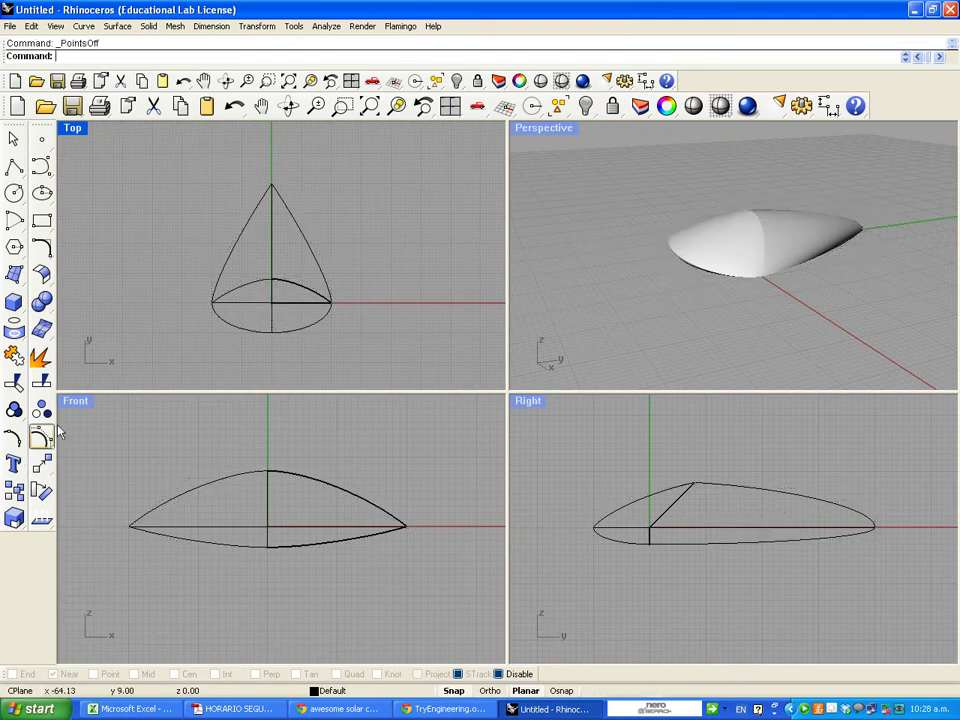
{"action": "left_click", "coordinate": [272, 332]}
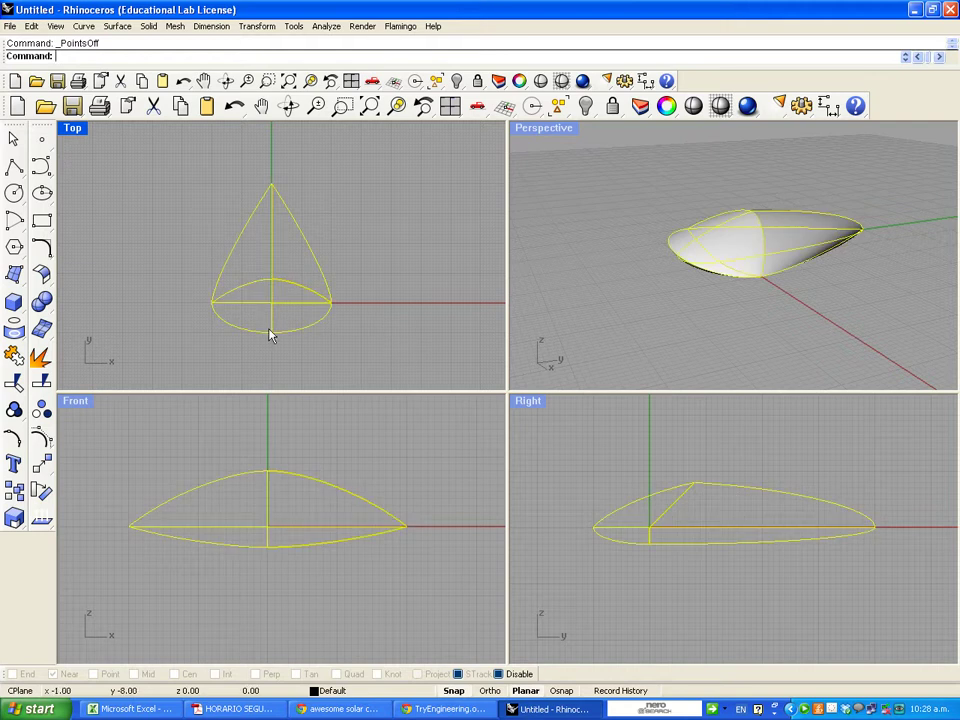
{"action": "left_click", "coordinate": [40, 438]}
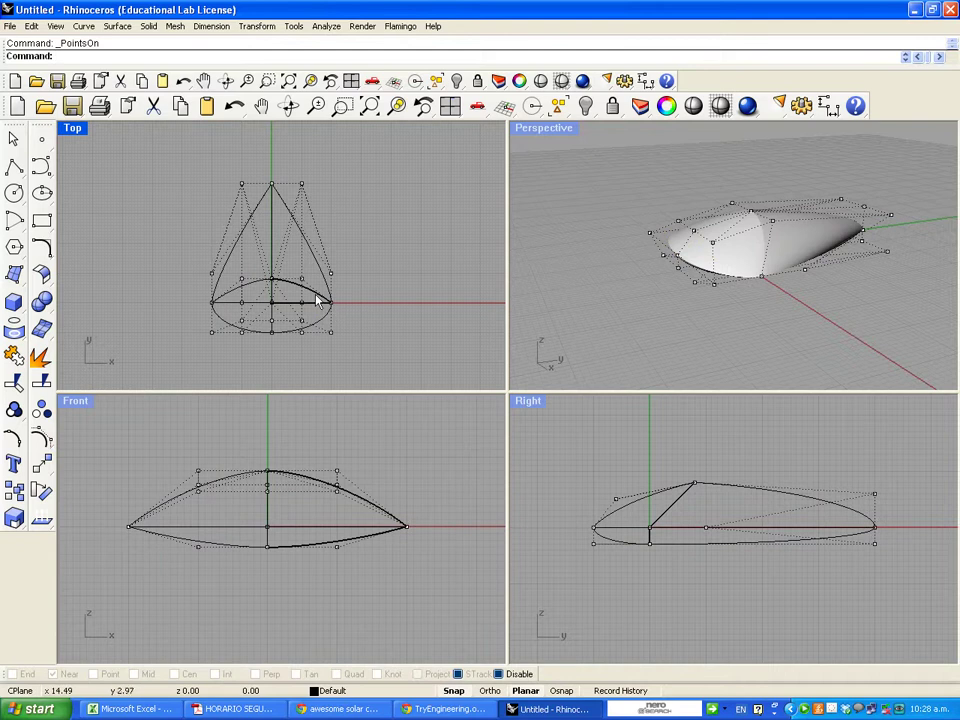
{"action": "left_click_drag", "start_coordinate": [332, 305], "coordinate": [354, 303]}
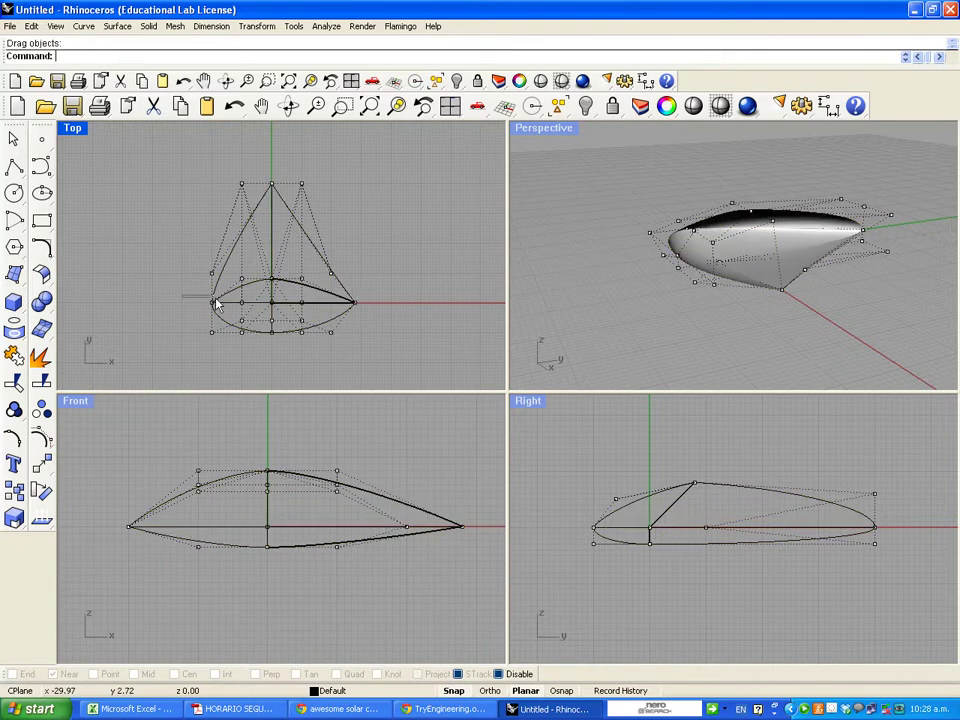
{"action": "left_click", "coordinate": [210, 307]}
{"action": "left_click_drag", "start_coordinate": [210, 307], "coordinate": [182, 302]}
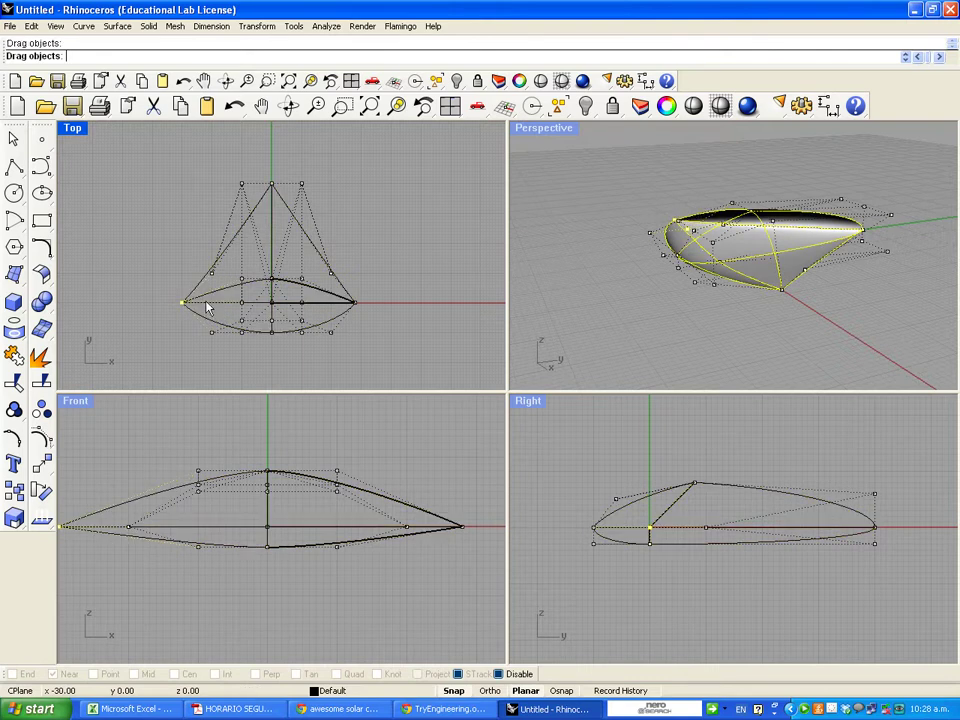
Move the three upper control points at the pointed end about 15 units toward the body's middle and 1 unit down in the Right view
{"action": "right_click_drag", "start_coordinate": [579, 313], "coordinate": [668, 360]}
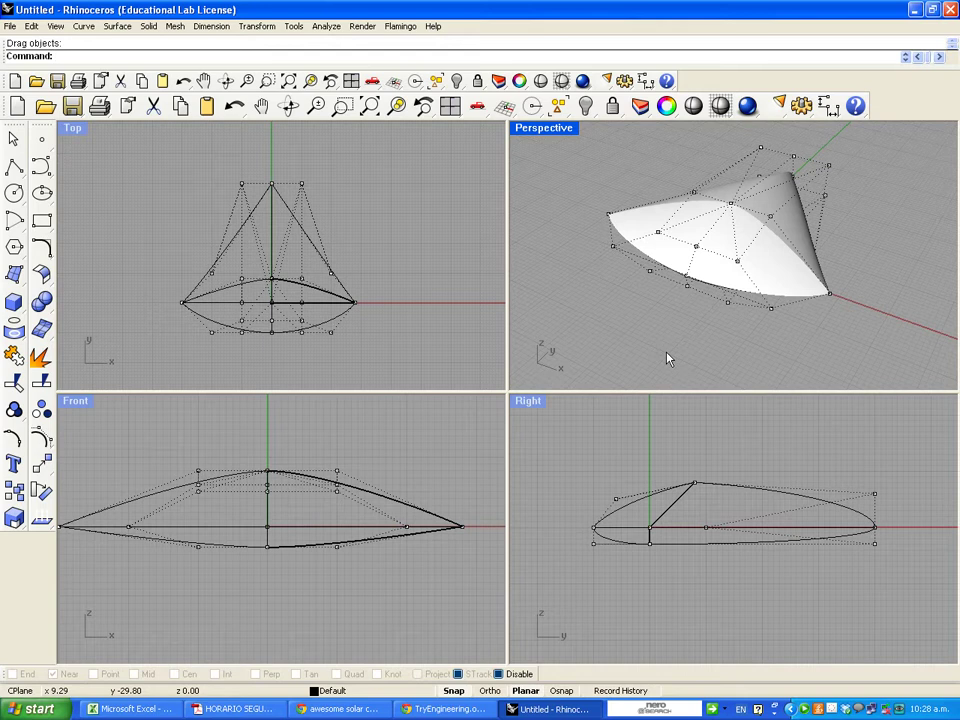
{"action": "right_click_drag", "start_coordinate": [679, 358], "coordinate": [722, 349]}
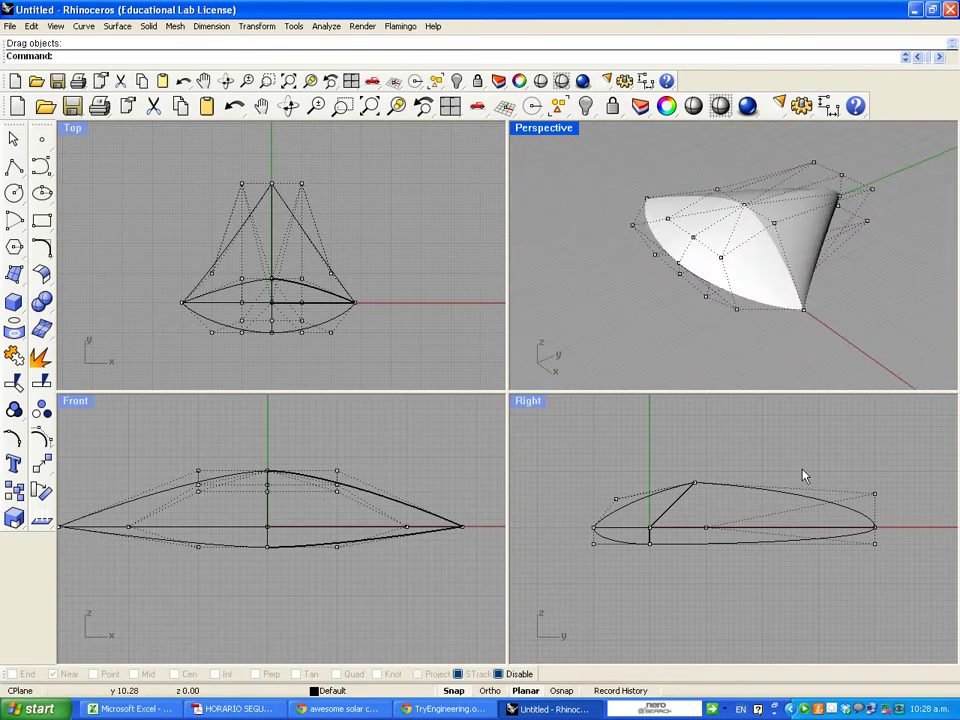
{"action": "left_click_drag", "start_coordinate": [806, 452], "coordinate": [910, 520]}
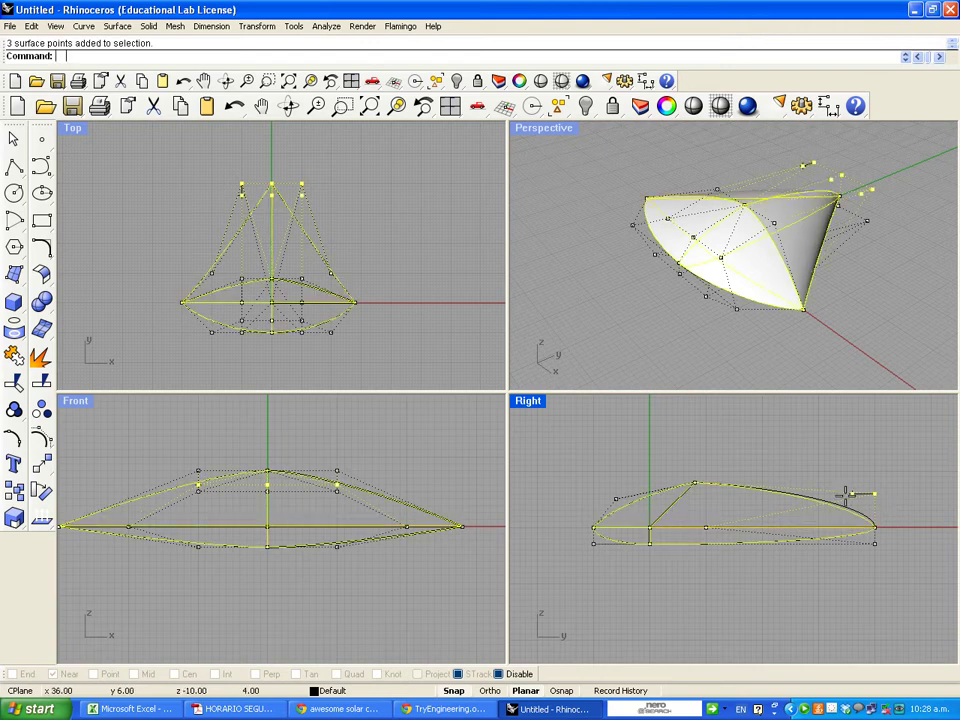
{"action": "left_click_drag", "start_coordinate": [847, 493], "coordinate": [790, 500]}
{"action": "left_click", "coordinate": [883, 272]}
{"action": "right_click_drag", "start_coordinate": [837, 325], "coordinate": [910, 332]}
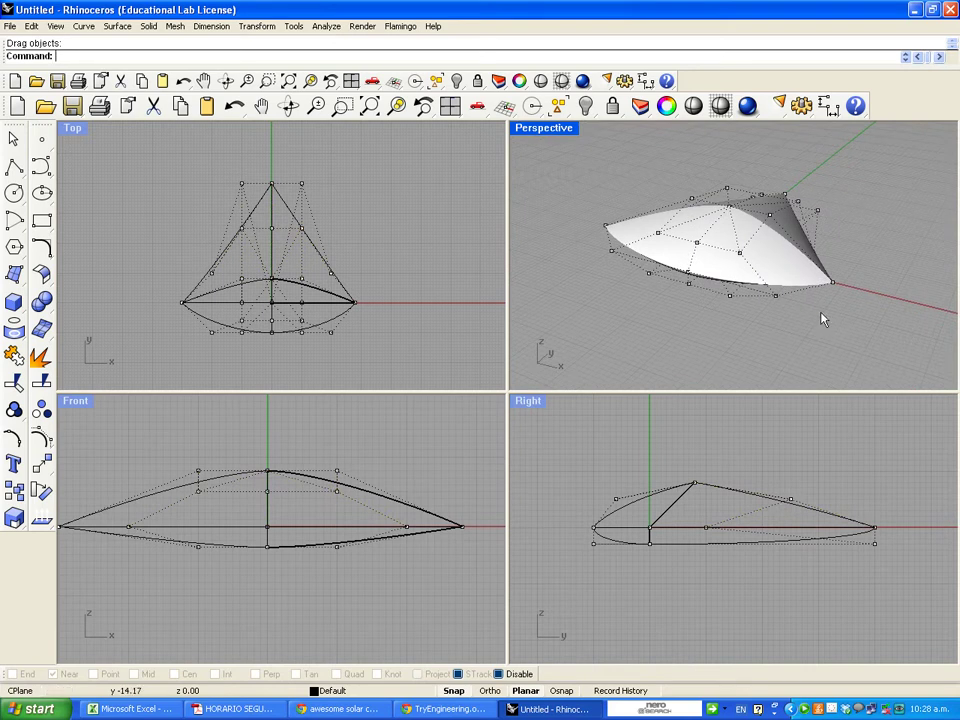
{"action": "right_click_drag", "start_coordinate": [821, 317], "coordinate": [761, 330]}
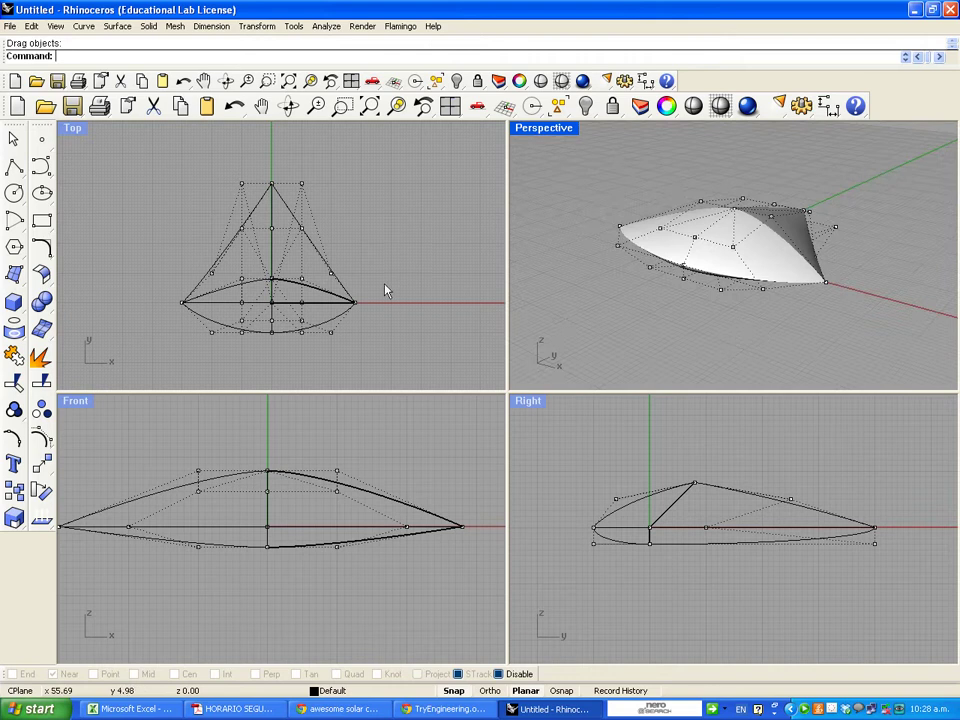
Set the Top view to Ghosted display and turn off the body's control points
{"action": "right_click_drag", "start_coordinate": [403, 347], "coordinate": [414, 332]}
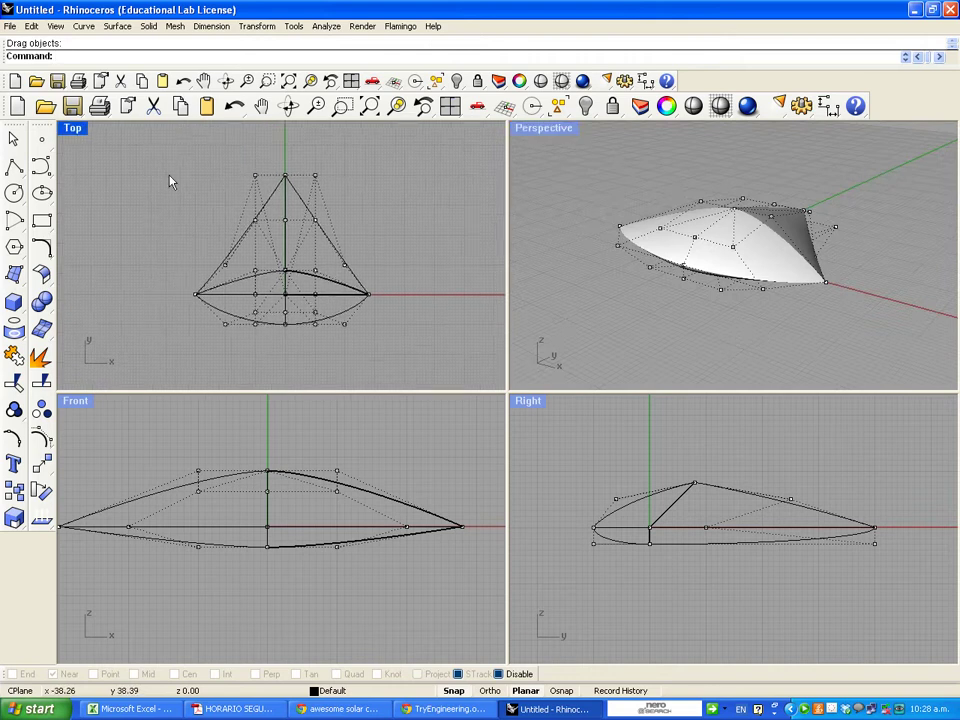
{"action": "left_click", "coordinate": [76, 130]}
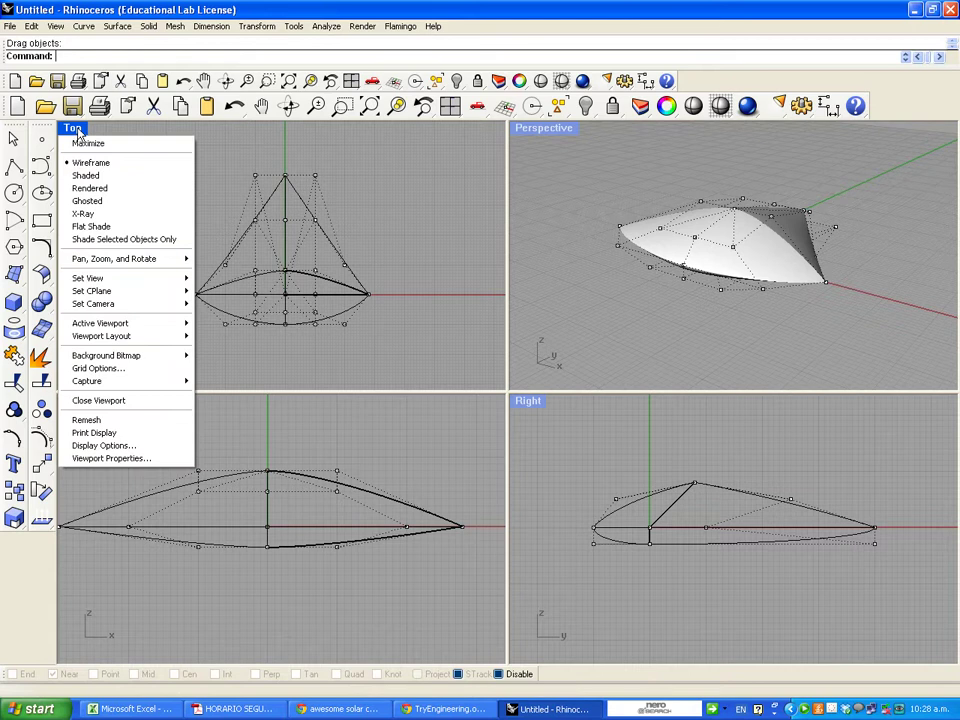
{"action": "left_click", "coordinate": [86, 202]}
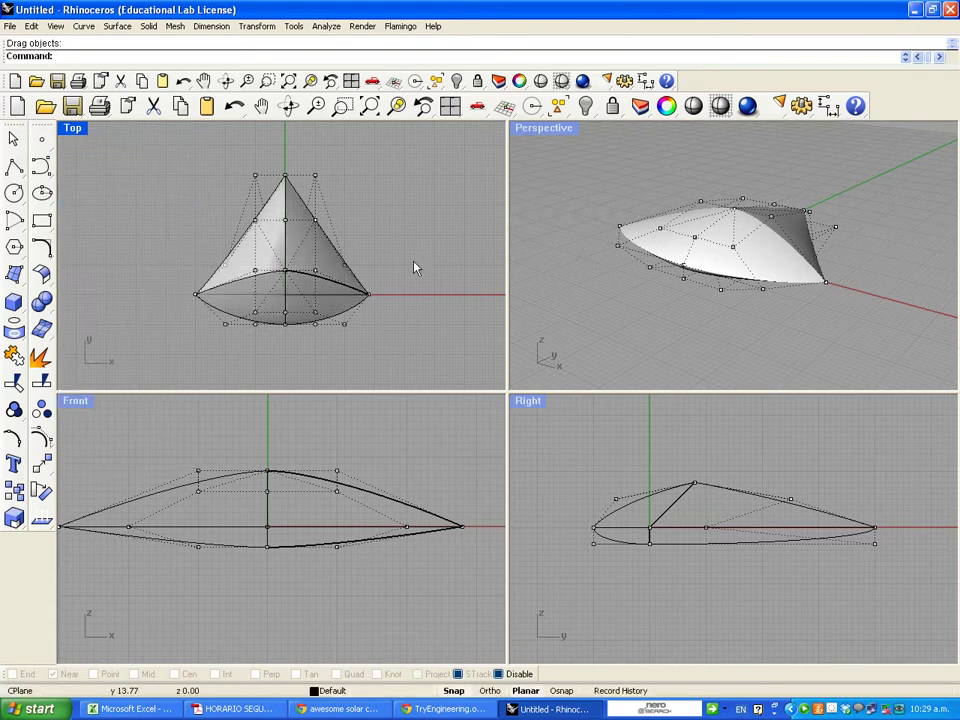
{"action": "right_click", "coordinate": [42, 438]}
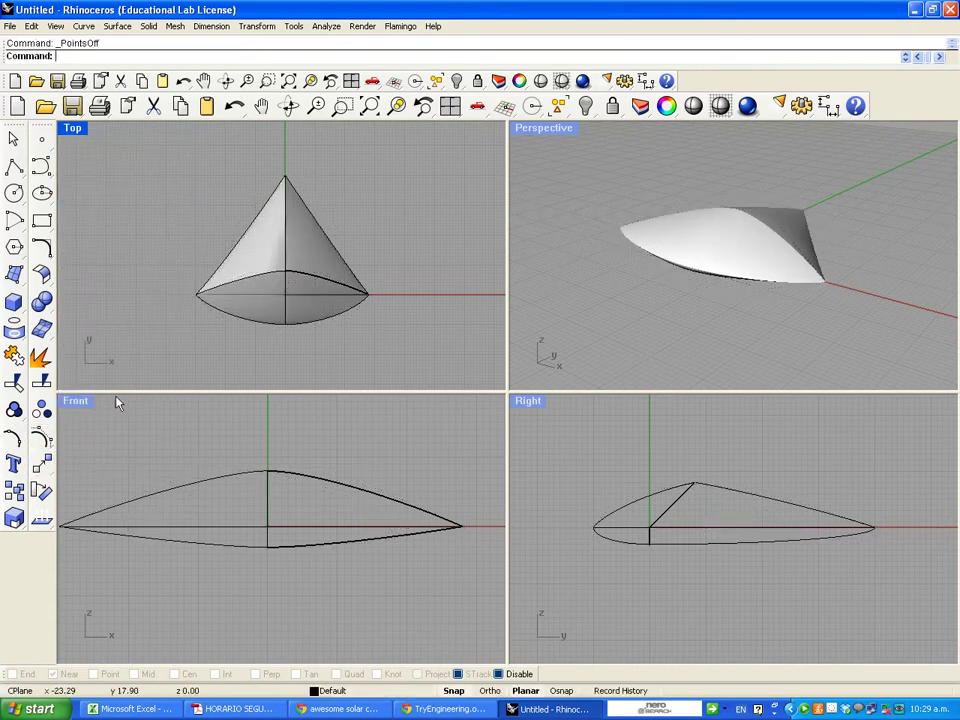
{"action": "right_click_drag", "start_coordinate": [372, 338], "coordinate": [398, 356]}
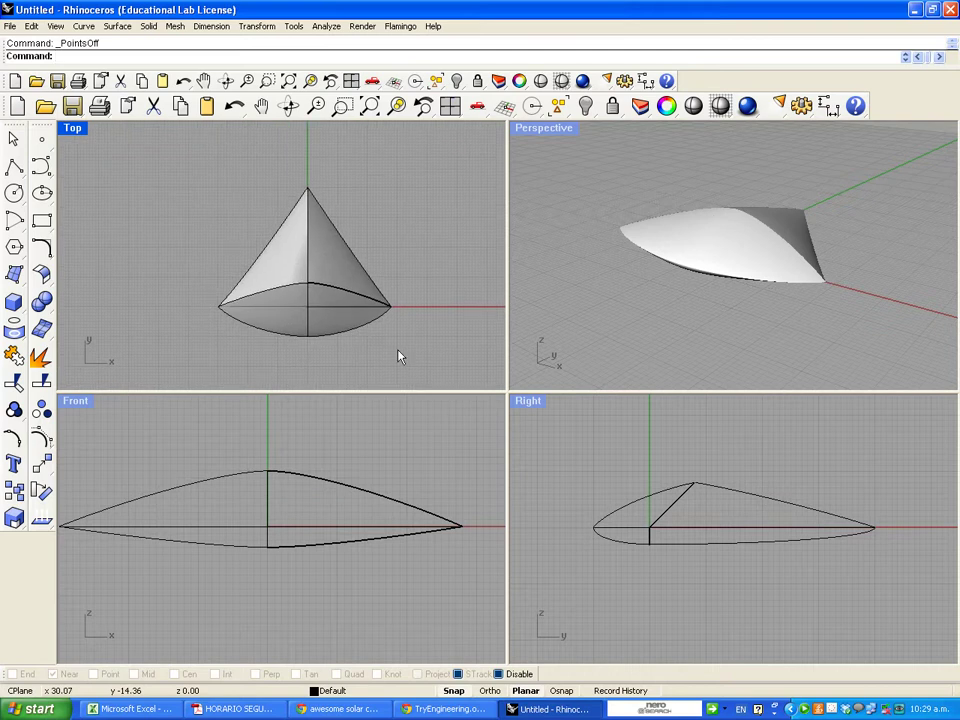
Draw an ellipse centred at 0,3 in the enlarged Top view, with a lengthwise radius of 8 and a crosswise radius of 4
{"action": "double_click", "coordinate": [72, 128]}
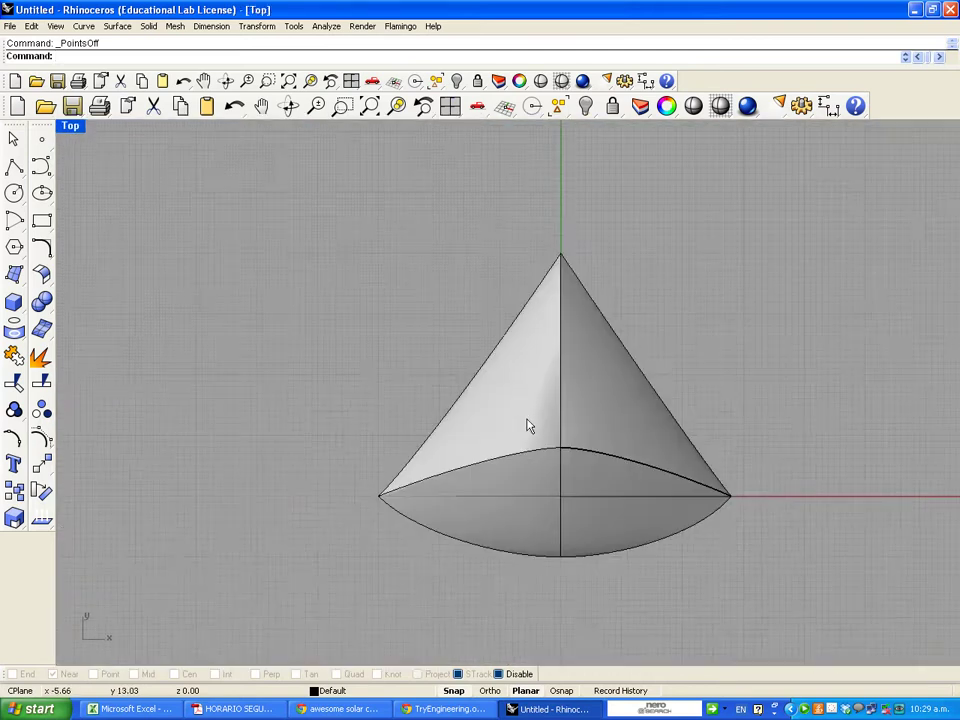
{"action": "scroll", "coordinate": [530, 427], "scroll_direction": "down", "scroll_amount": 3}
{"action": "scroll", "coordinate": [501, 476], "scroll_direction": "up", "scroll_amount": 2}
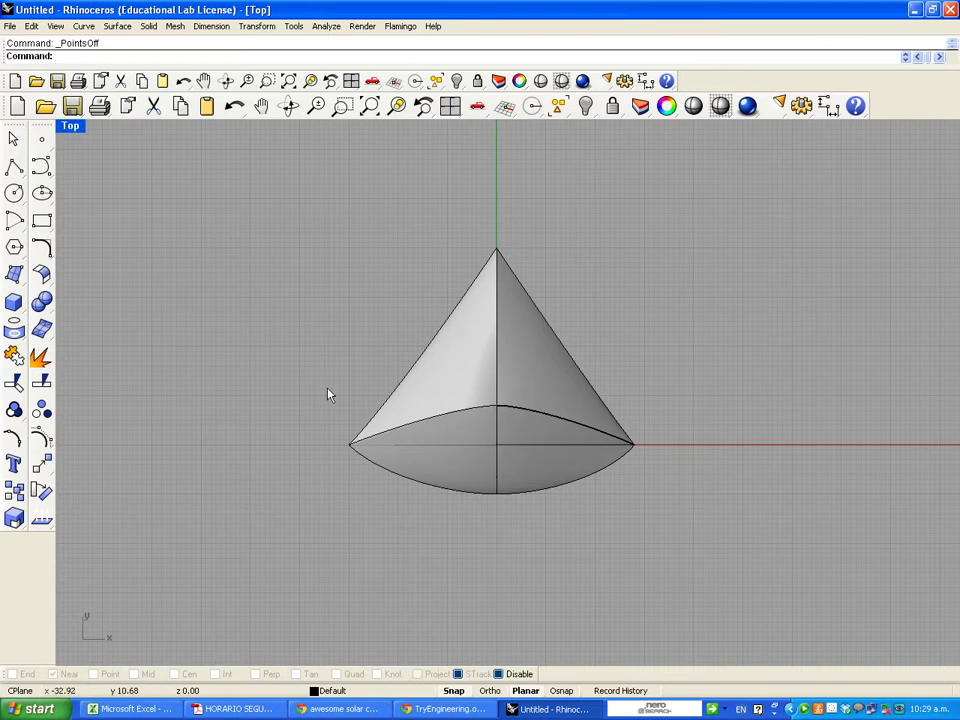
{"action": "left_click", "coordinate": [43, 195]}
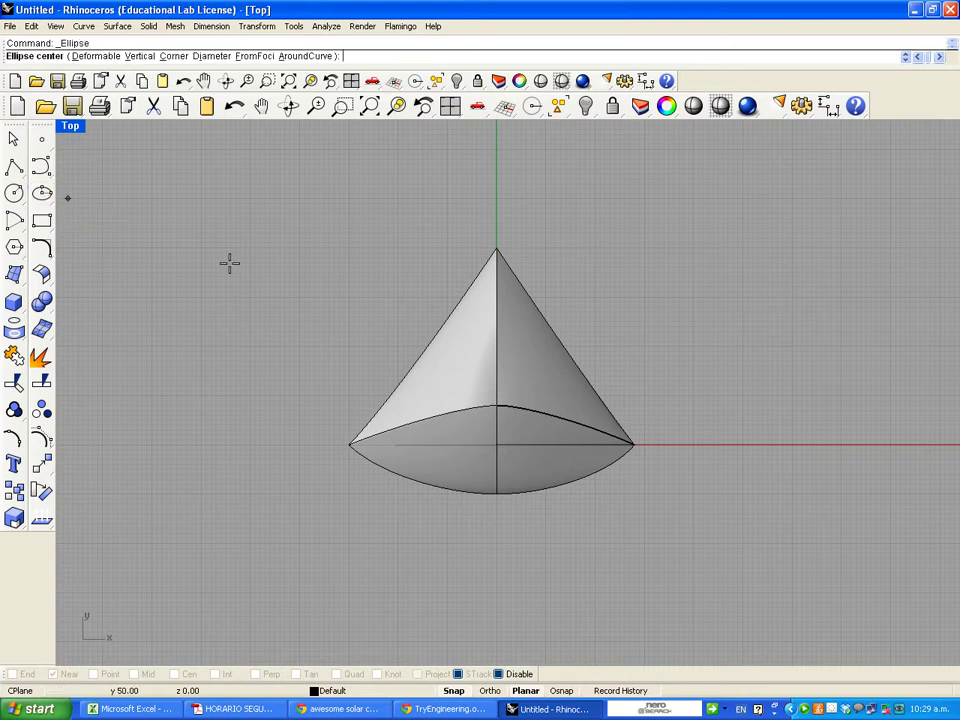
{"action": "left_click", "coordinate": [496, 430]}
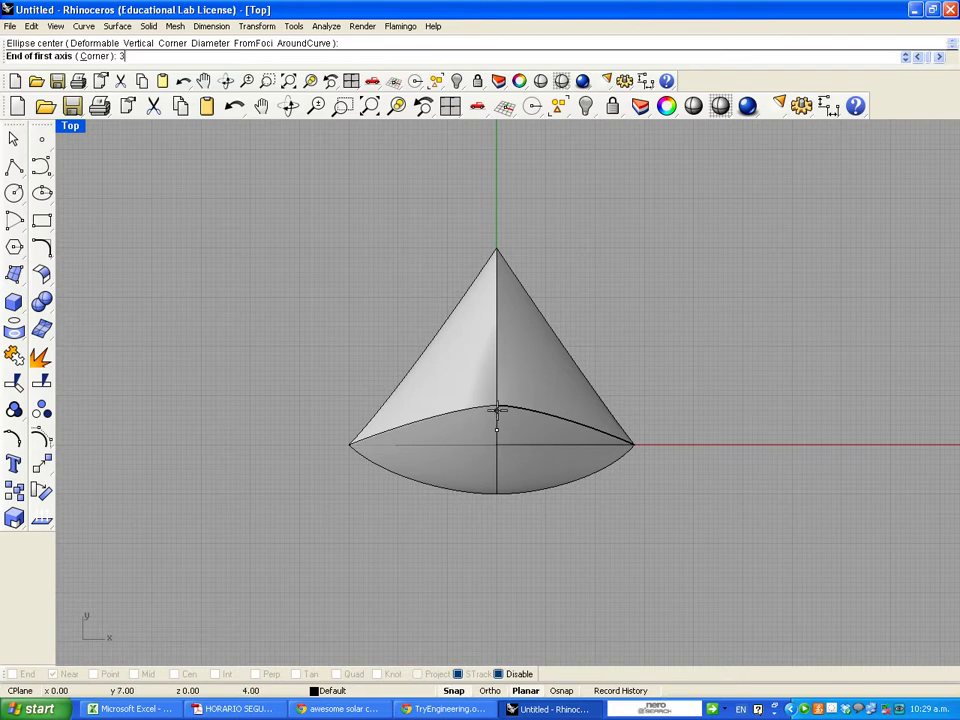
{"action": "scroll", "coordinate": [497, 413], "scroll_direction": "up", "scroll_amount": 2}
{"action": "scroll", "coordinate": [497, 408], "scroll_direction": "up", "scroll_amount": 2}
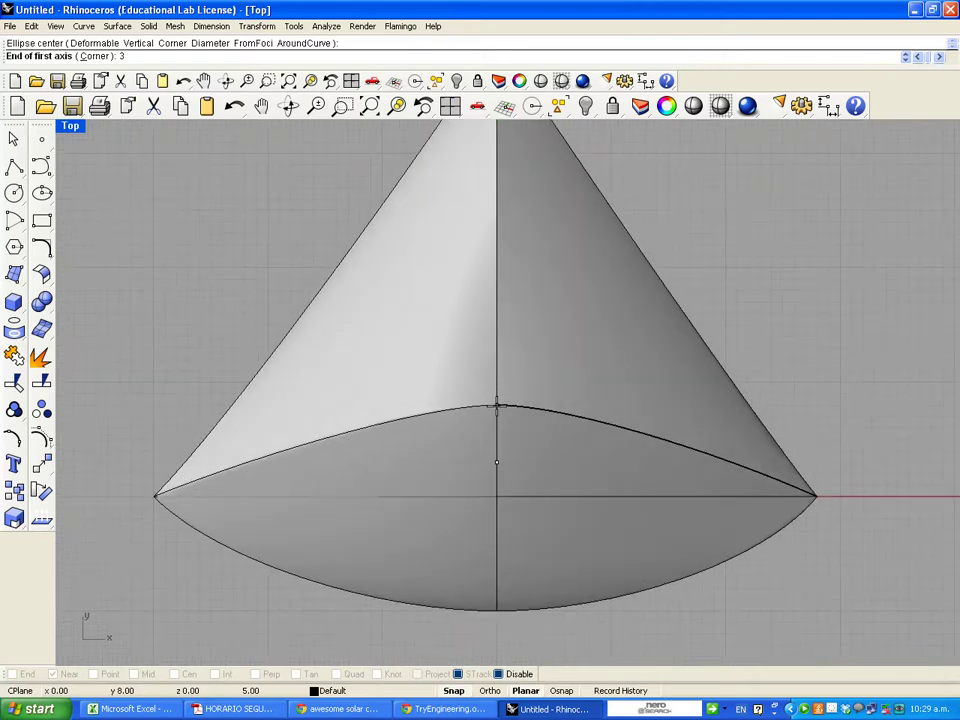
{"action": "scroll", "coordinate": [497, 420], "scroll_direction": "down", "scroll_amount": 2}
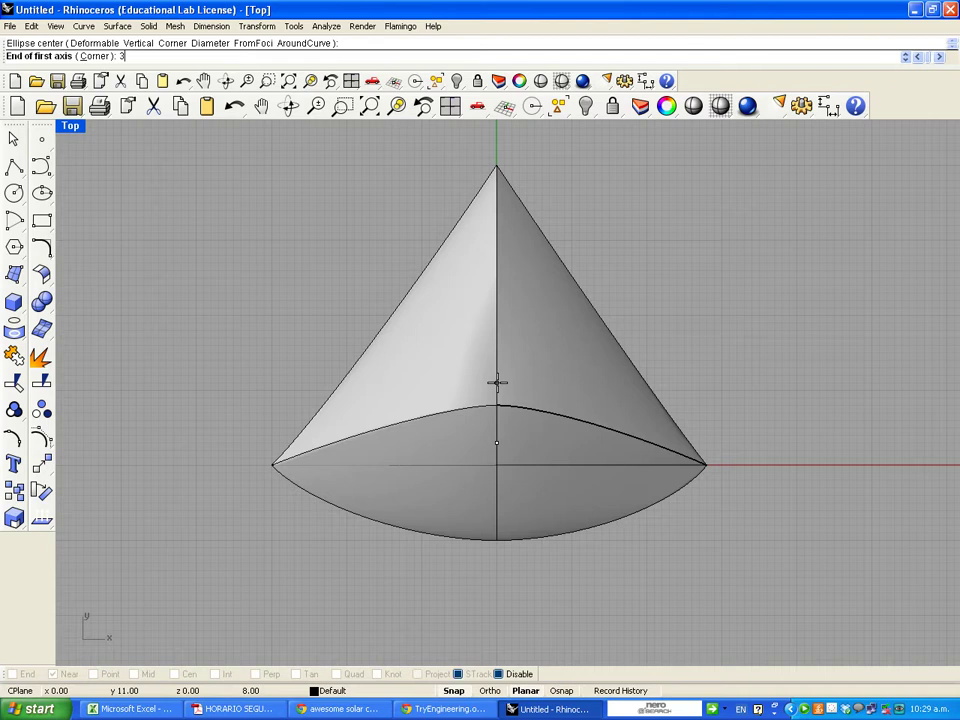
{"action": "key", "text": "Return"}
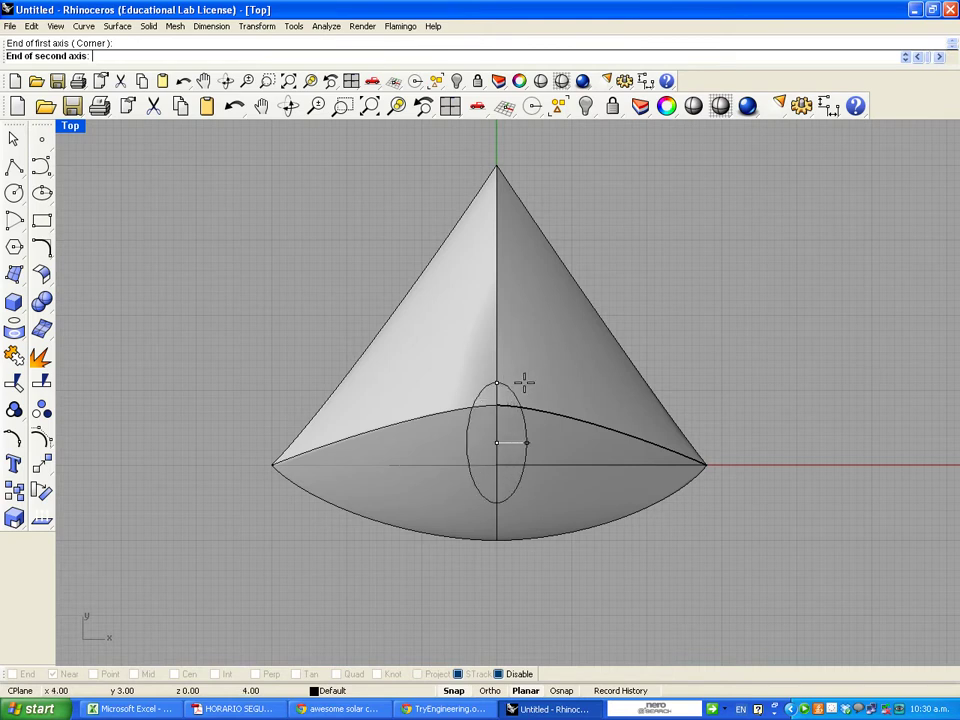
{"action": "left_click", "coordinate": [527, 382]}
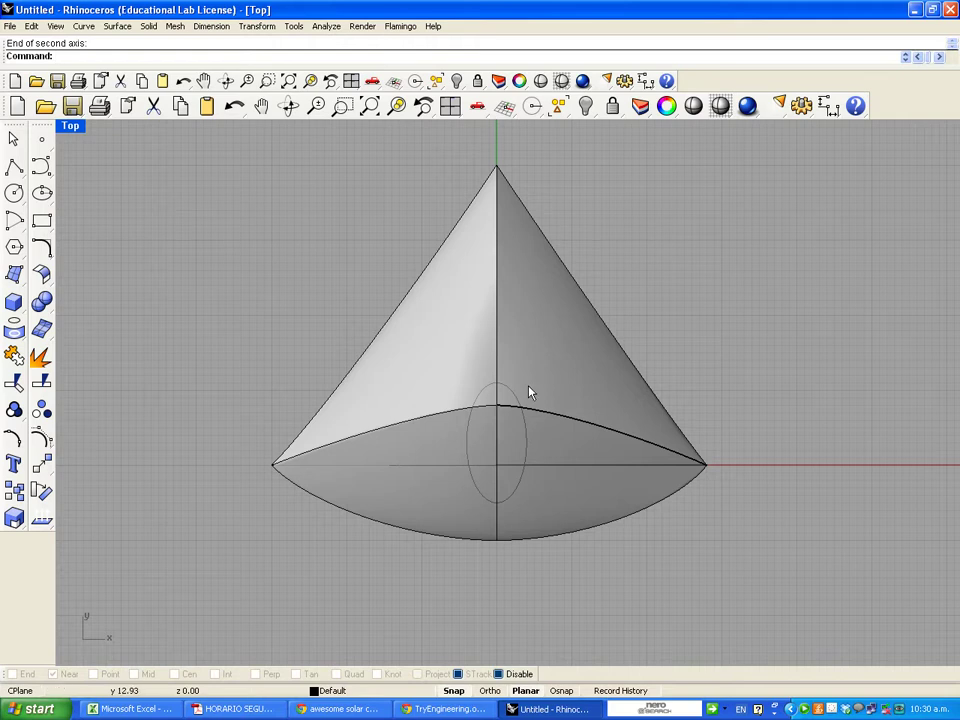
Restore the four views, raise the ellipse about 10 units above the body in the Front view, and deselect it
{"action": "double_click", "coordinate": [70, 127]}
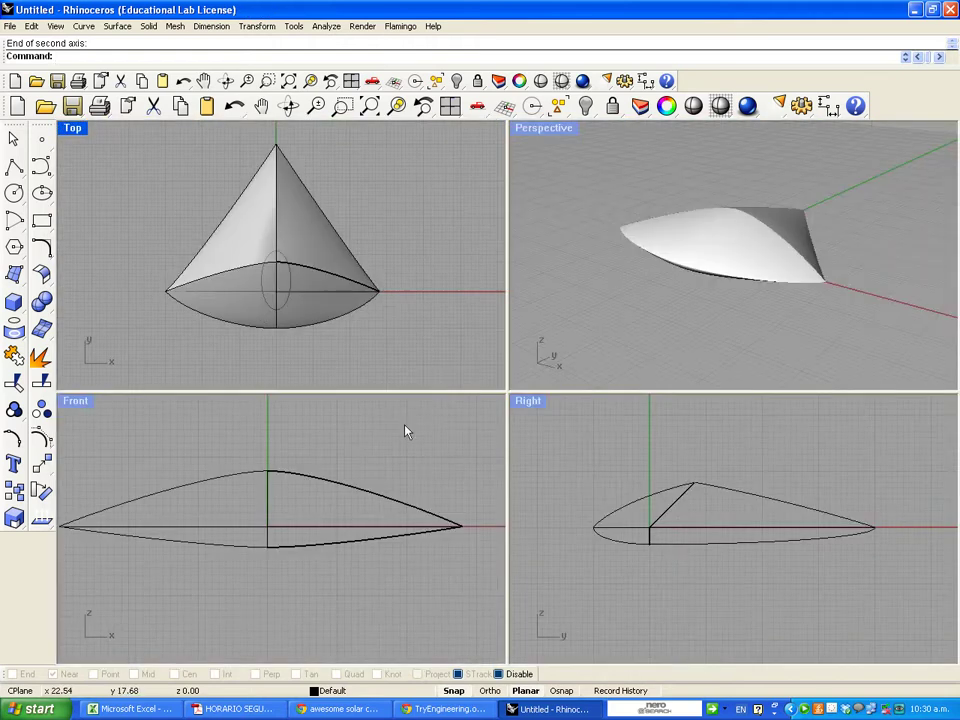
{"action": "left_click", "coordinate": [265, 287]}
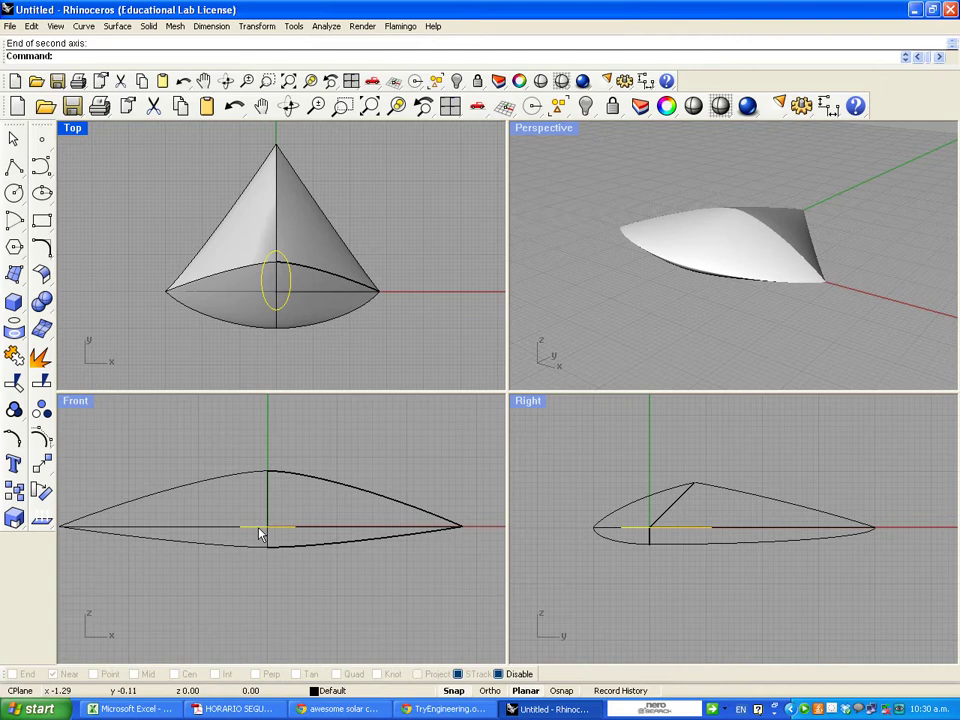
{"action": "left_click_drag", "start_coordinate": [252, 527], "coordinate": [254, 457]}
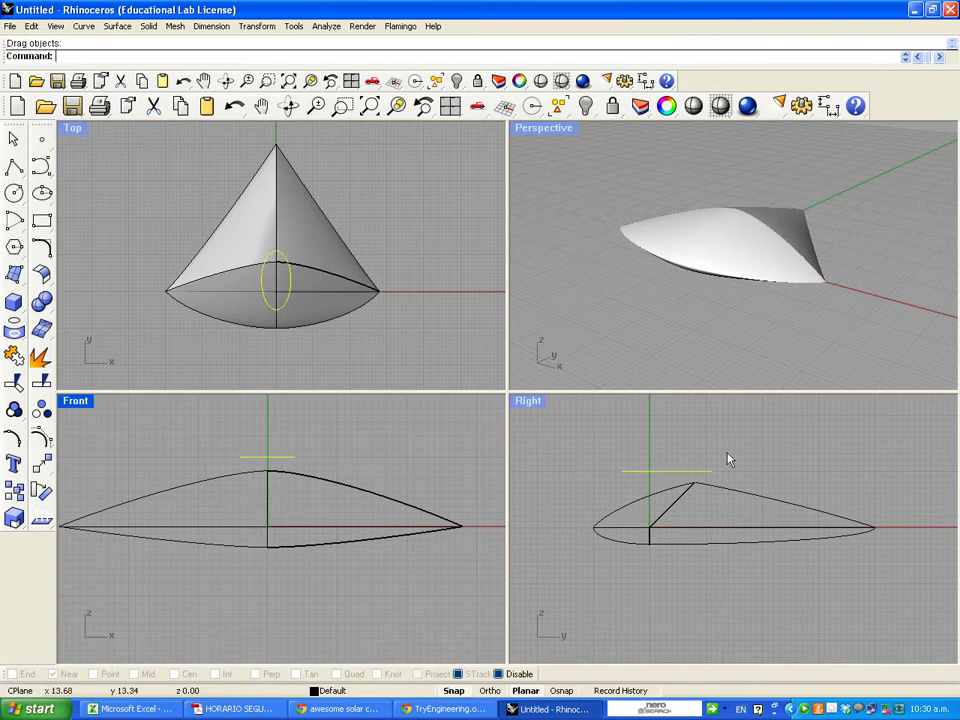
{"action": "left_click", "coordinate": [418, 314]}
{"action": "left_click", "coordinate": [261, 287]}
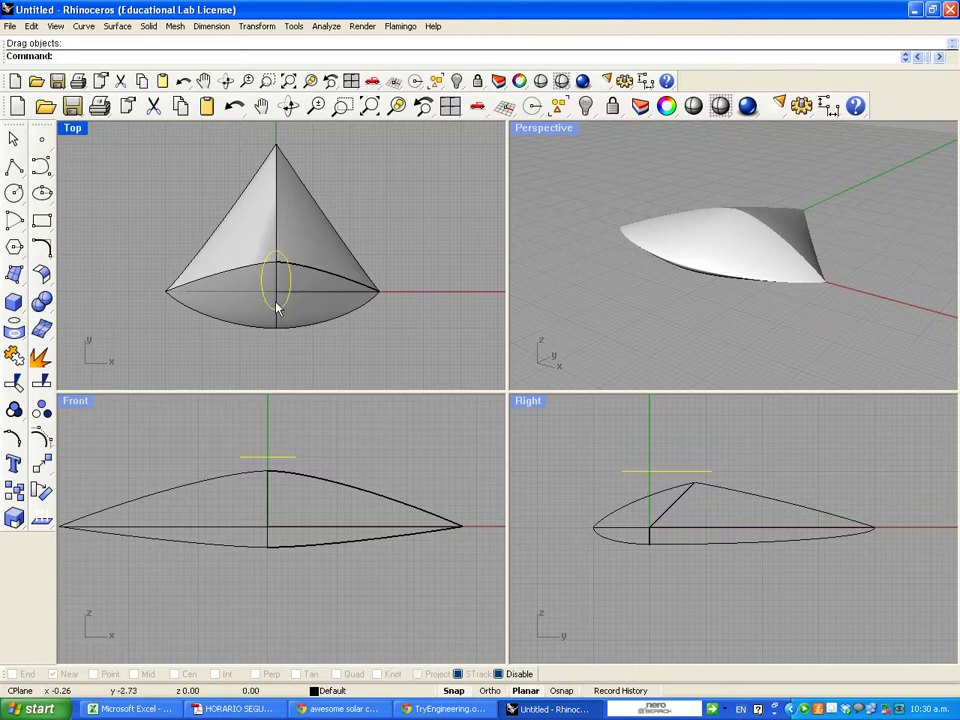
{"action": "left_click", "coordinate": [417, 285]}
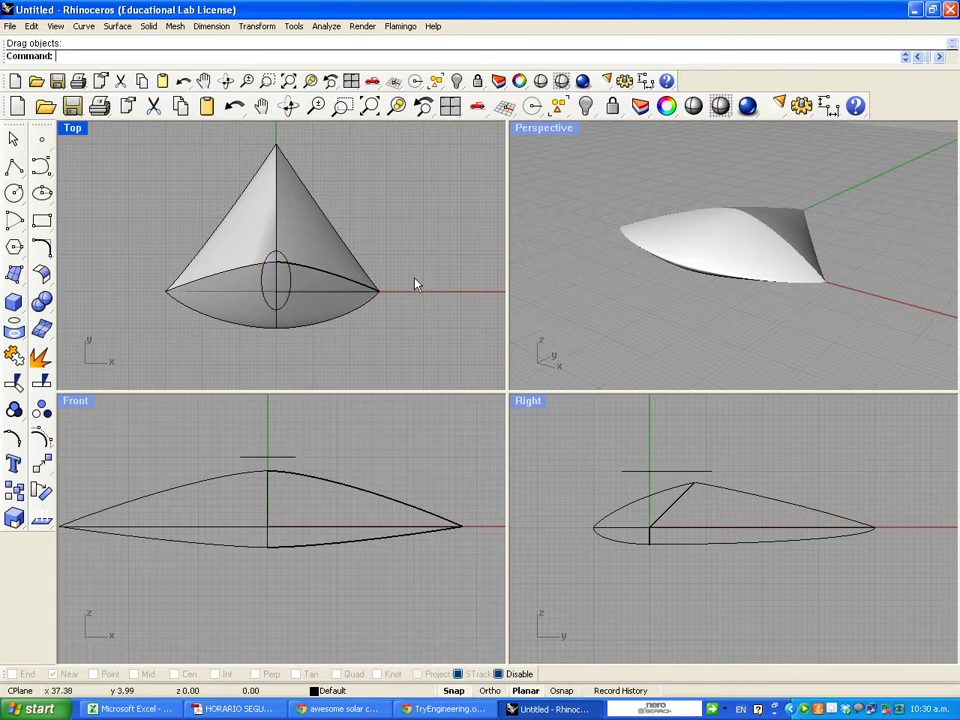
{"action": "left_click", "coordinate": [263, 284]}
{"action": "left_click", "coordinate": [396, 290]}
Trim the body's top surface inside the ellipse in the enlarged Top view, undoing the extra cut through the underside
{"action": "double_click", "coordinate": [72, 129]}
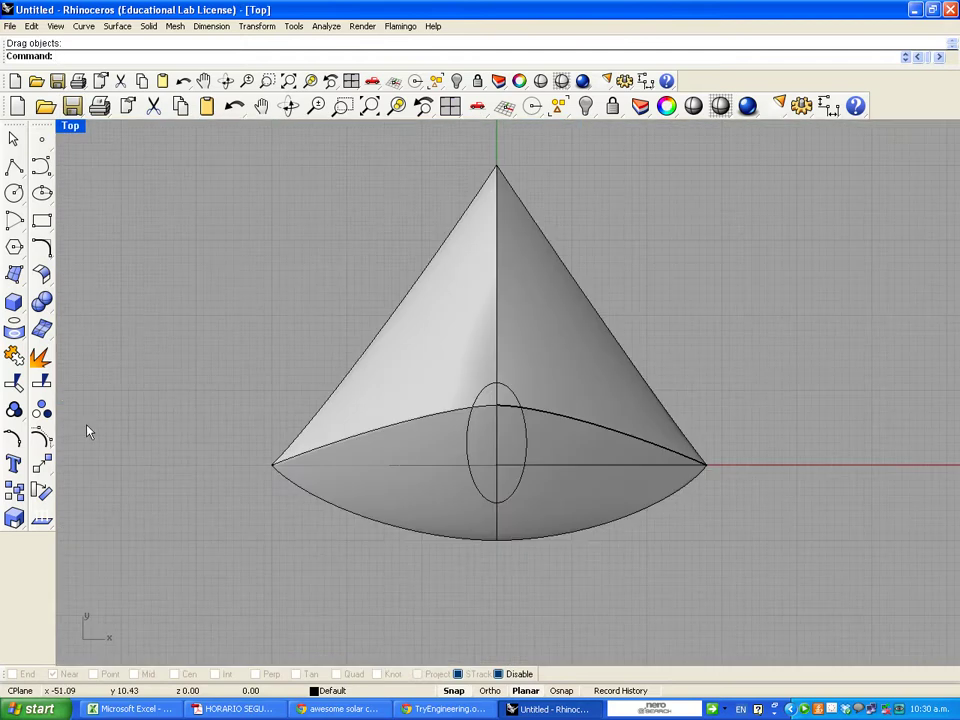
{"action": "left_click", "coordinate": [14, 383]}
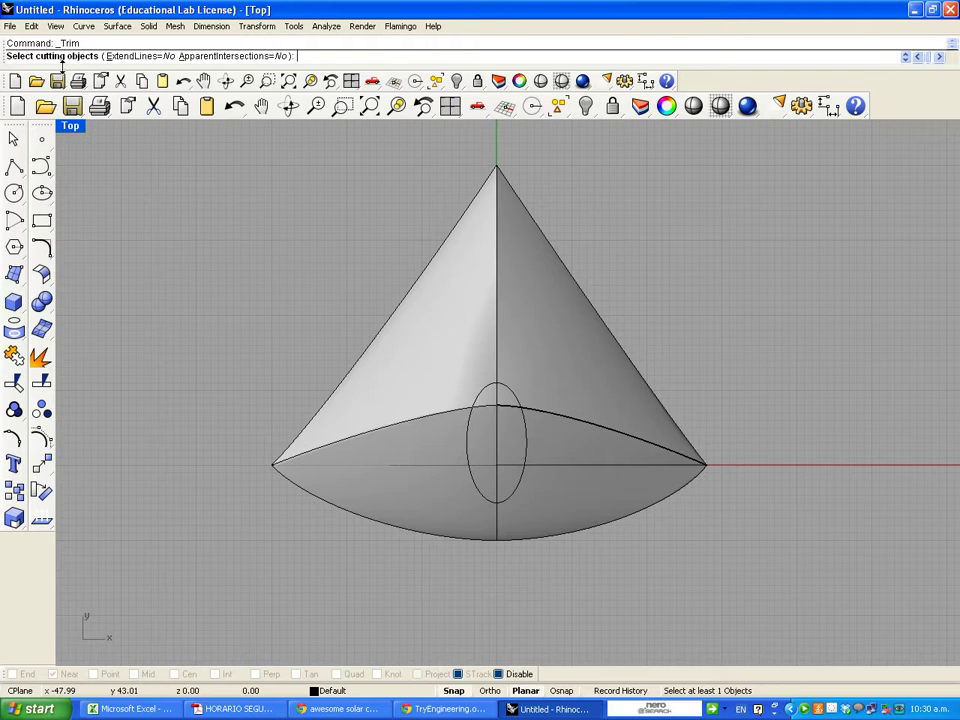
{"action": "left_click", "coordinate": [468, 458]}
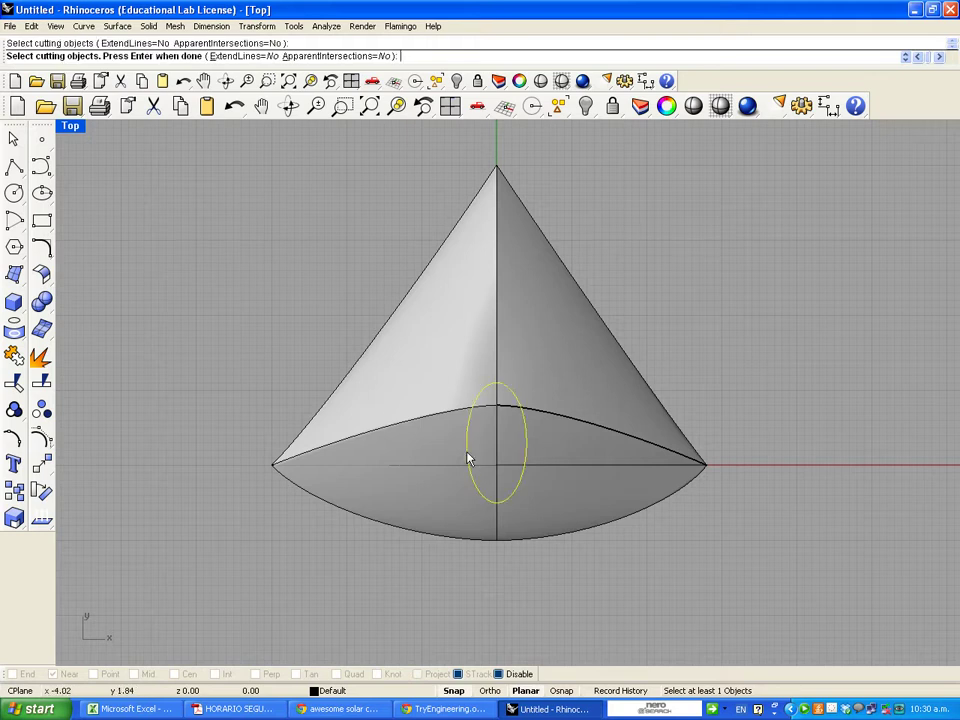
{"action": "key", "text": "Return"}
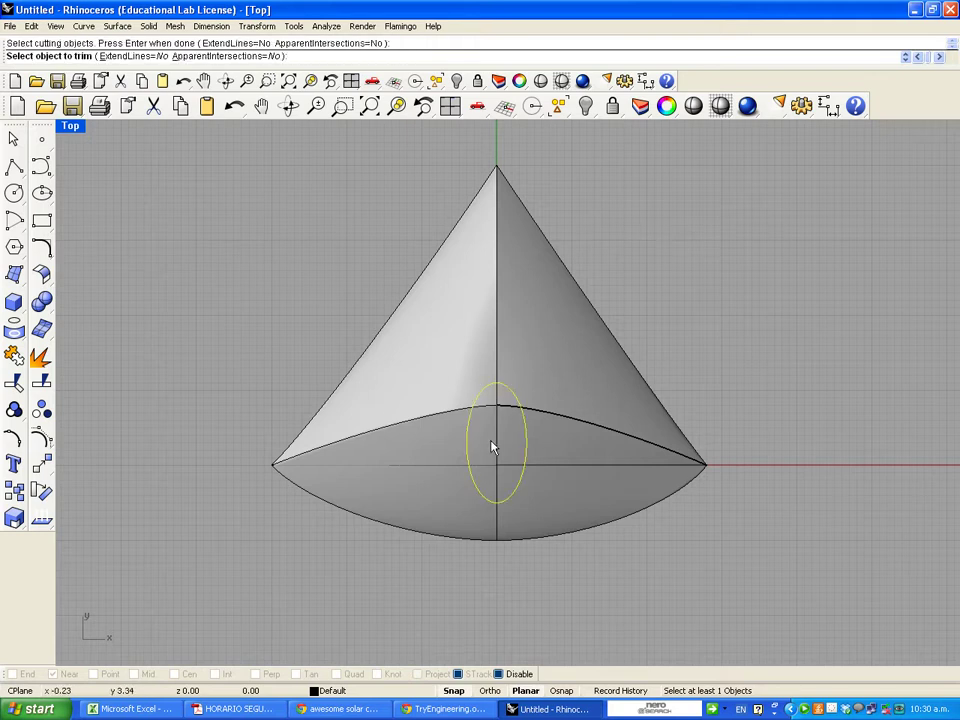
{"action": "left_click", "coordinate": [489, 442]}
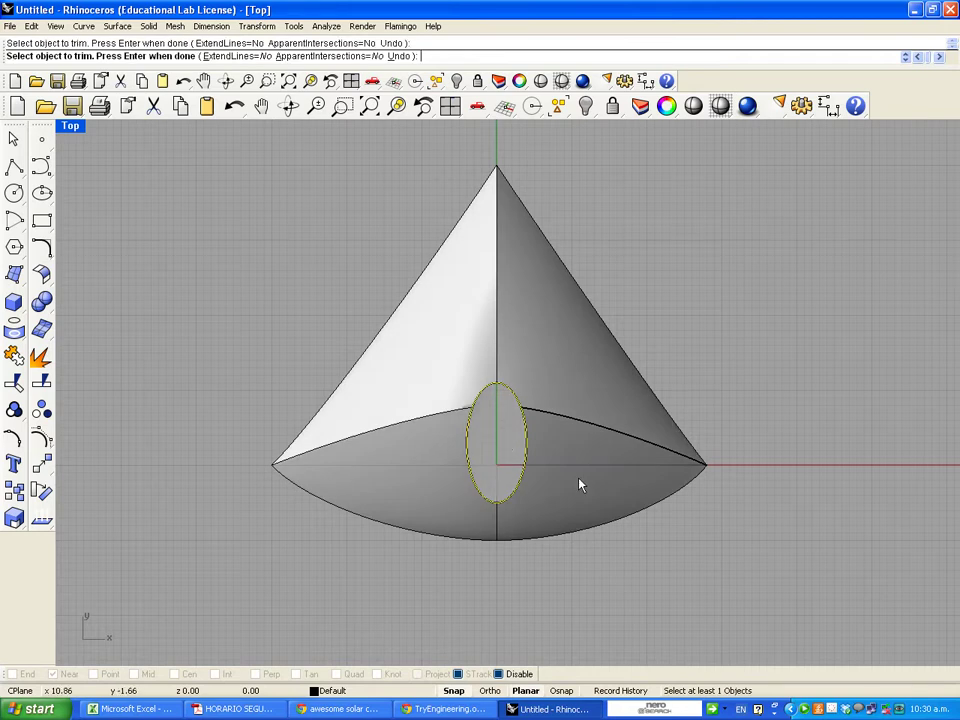
{"action": "key", "text": "ctrl+z"}
{"action": "right_click_drag", "start_coordinate": [577, 472], "coordinate": [493, 418]}
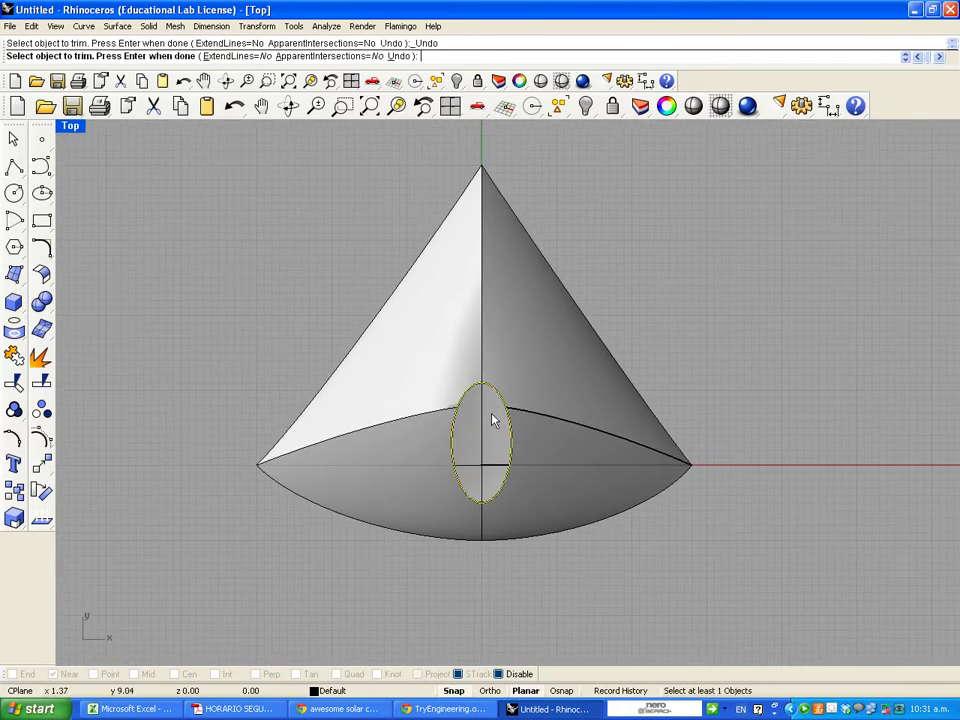
Restore the four views, check the opening in the Perspective view, finish the trim, and leave the ellipse deselected
{"action": "double_click", "coordinate": [66, 128]}
{"action": "right_click_drag", "start_coordinate": [741, 306], "coordinate": [718, 304]}
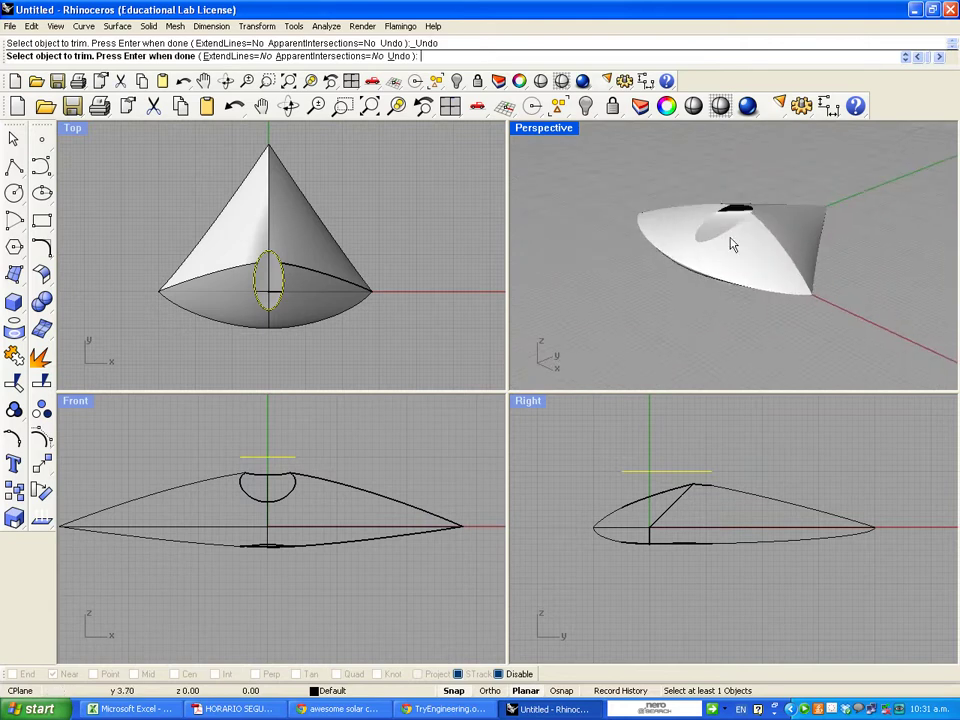
{"action": "scroll", "coordinate": [733, 240], "scroll_direction": "up", "scroll_amount": 5}
{"action": "scroll", "coordinate": [785, 270], "scroll_direction": "down", "scroll_amount": 3}
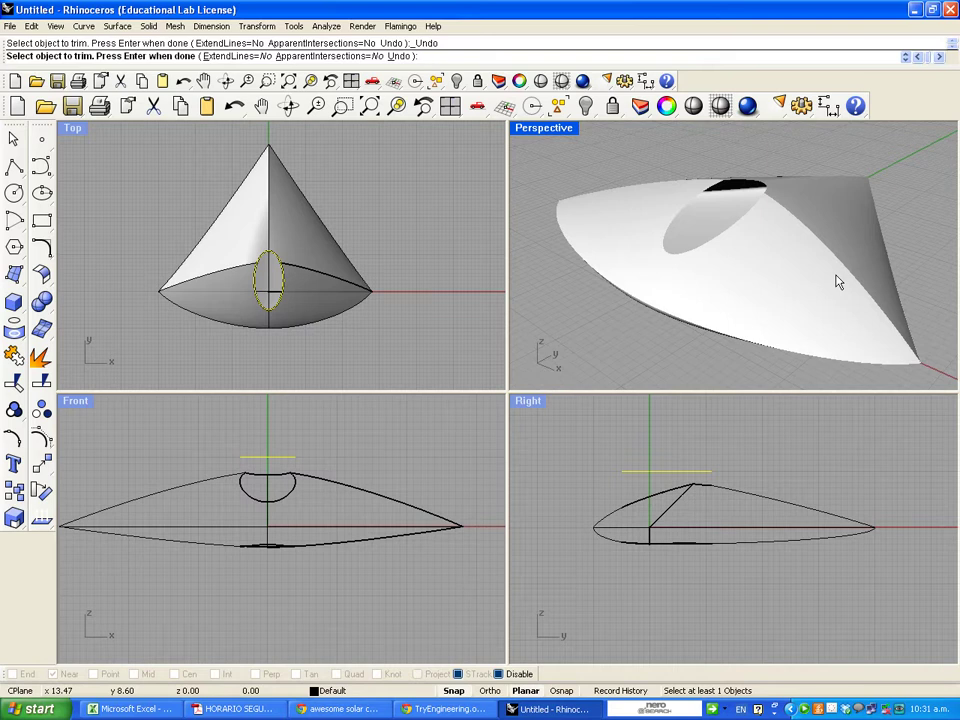
{"action": "key", "text": "Return"}
{"action": "left_click", "coordinate": [258, 457]}
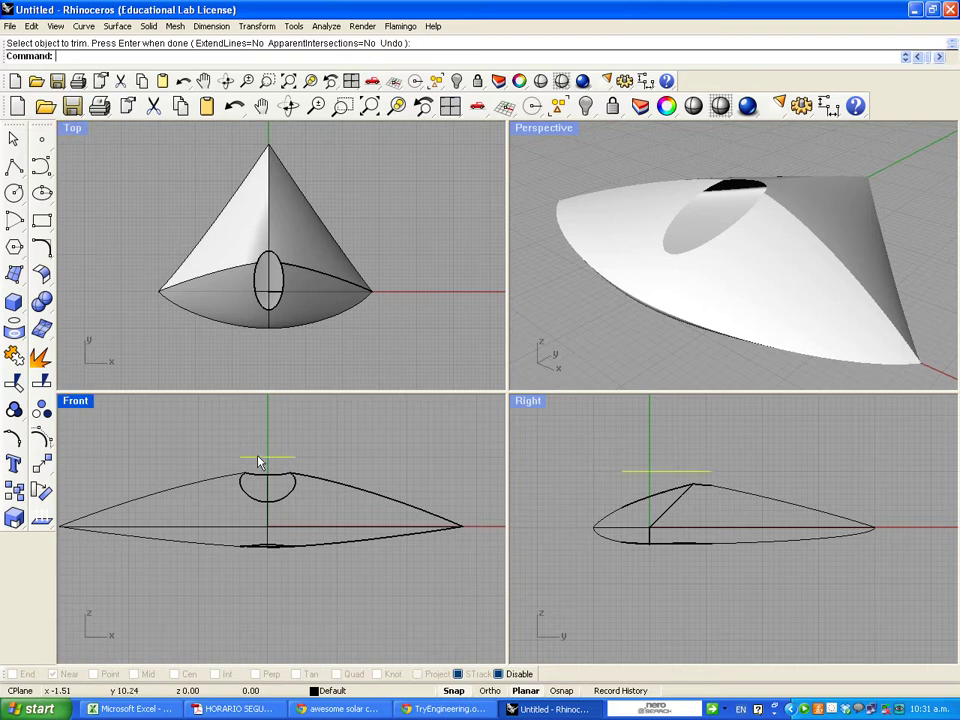
{"action": "left_click", "coordinate": [326, 442]}
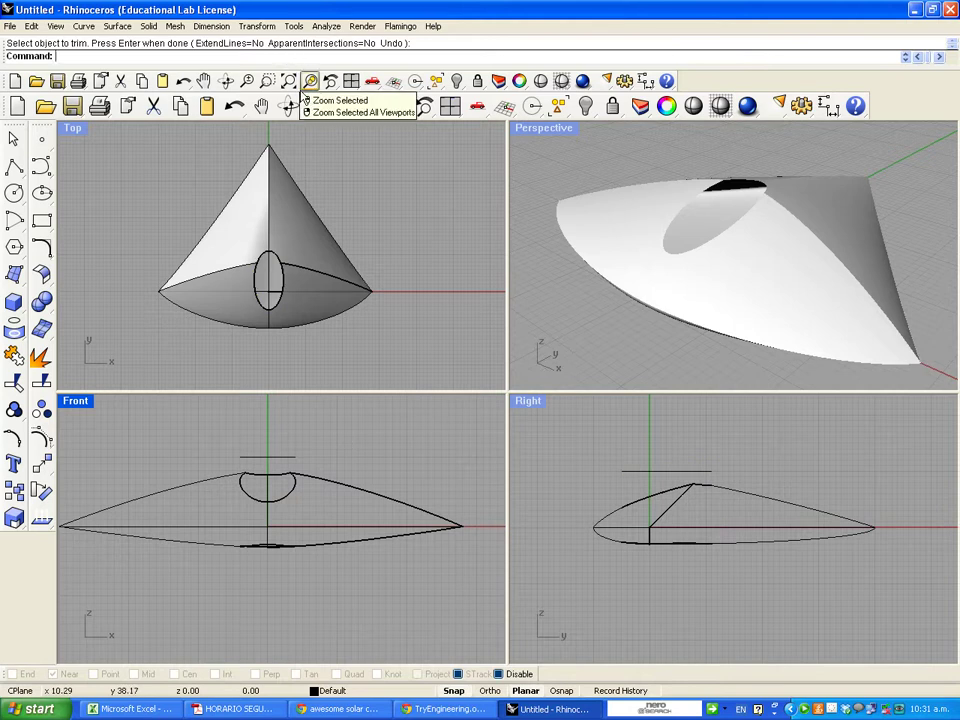
Start a Revolve of the ellipse, placing the axis along its lengthwise centreline in the Right view, extending past both ends
{"action": "left_click", "coordinate": [118, 27]}
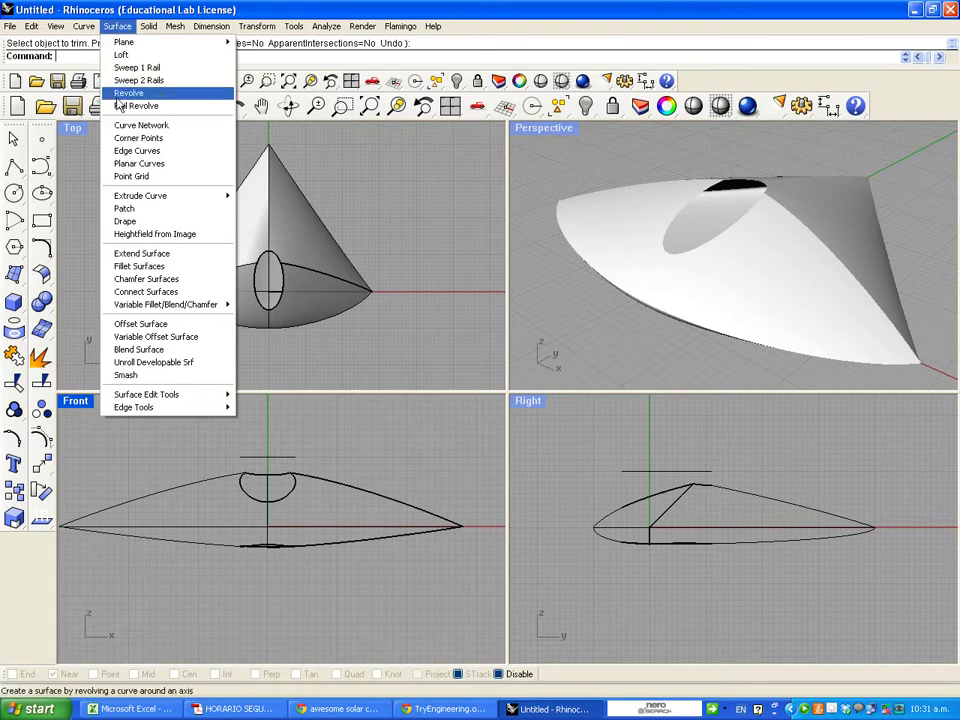
{"action": "left_click", "coordinate": [161, 97]}
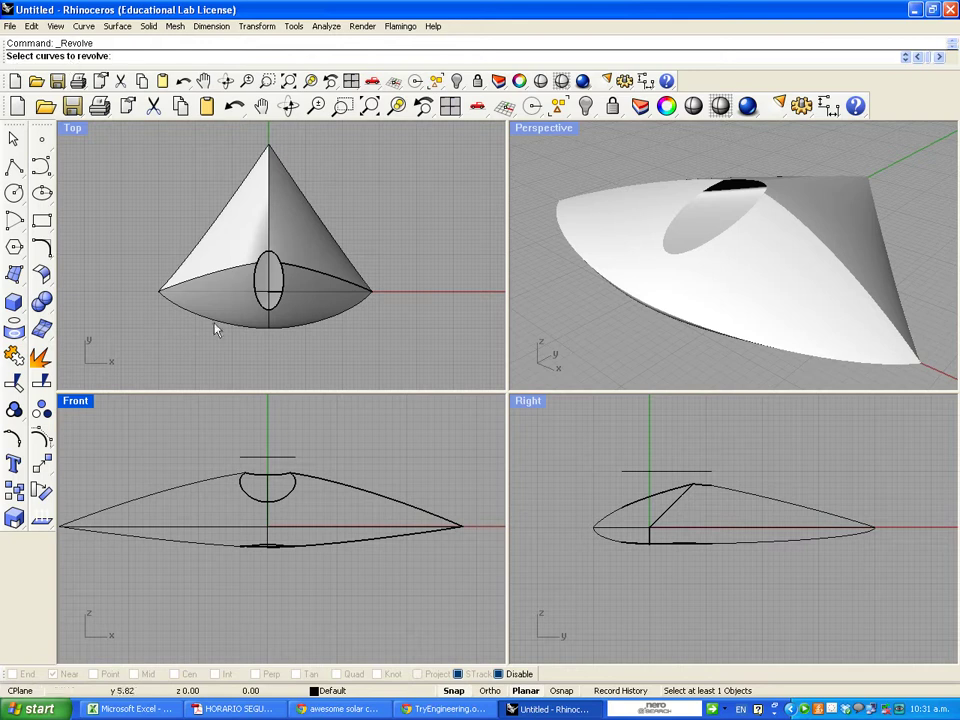
{"action": "left_click", "coordinate": [277, 458]}
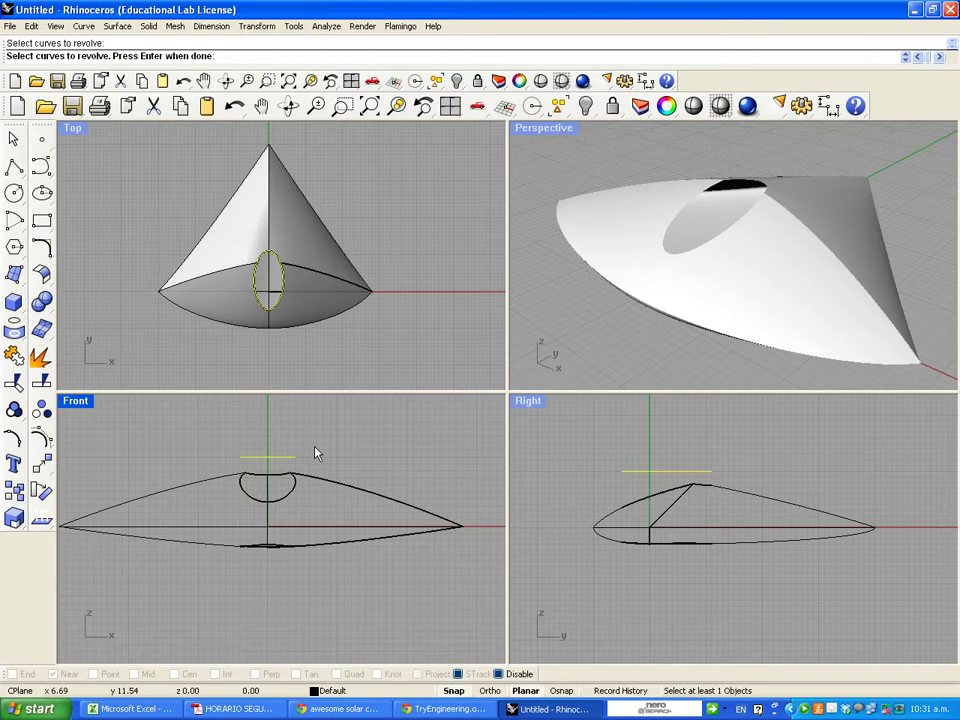
{"action": "key", "text": "Return"}
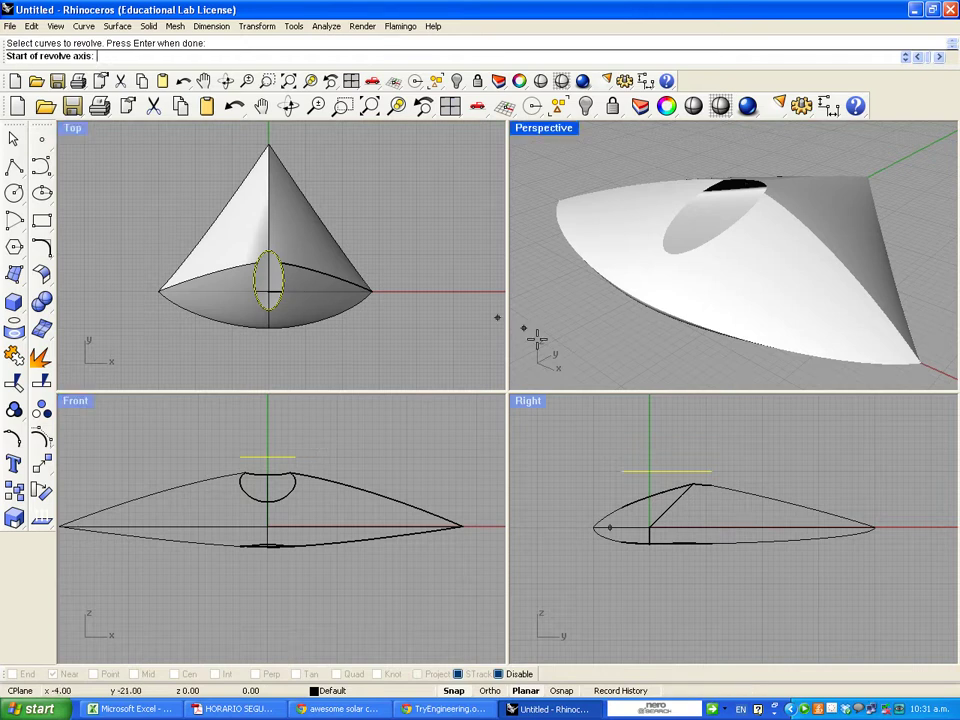
{"action": "scroll", "coordinate": [733, 495], "scroll_direction": "up", "scroll_amount": 2}
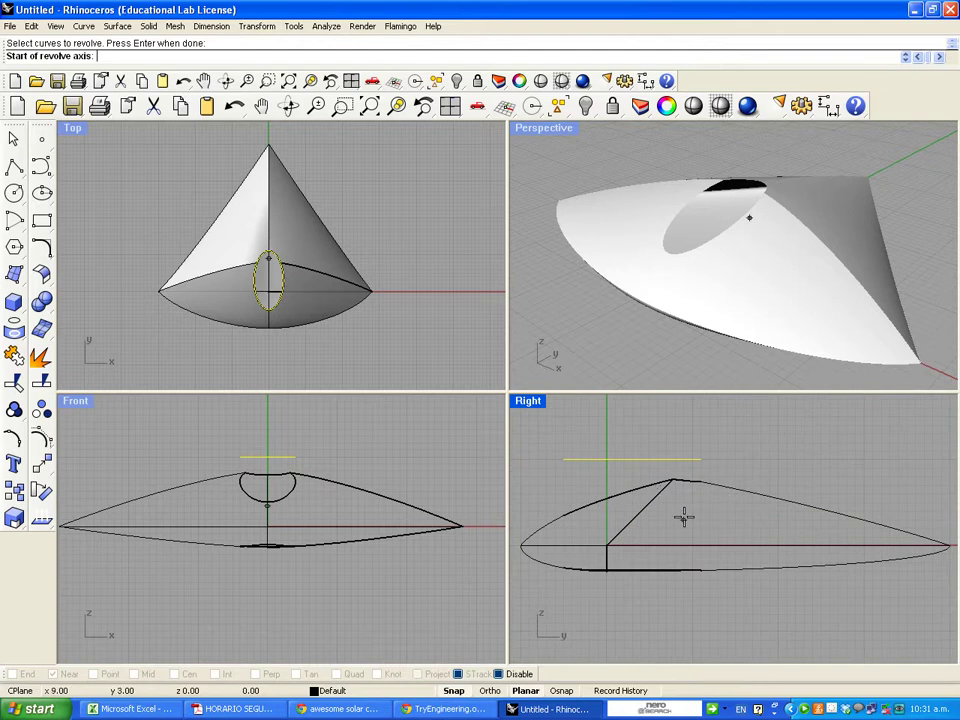
{"action": "right_click_drag", "start_coordinate": [684, 514], "coordinate": [720, 536]}
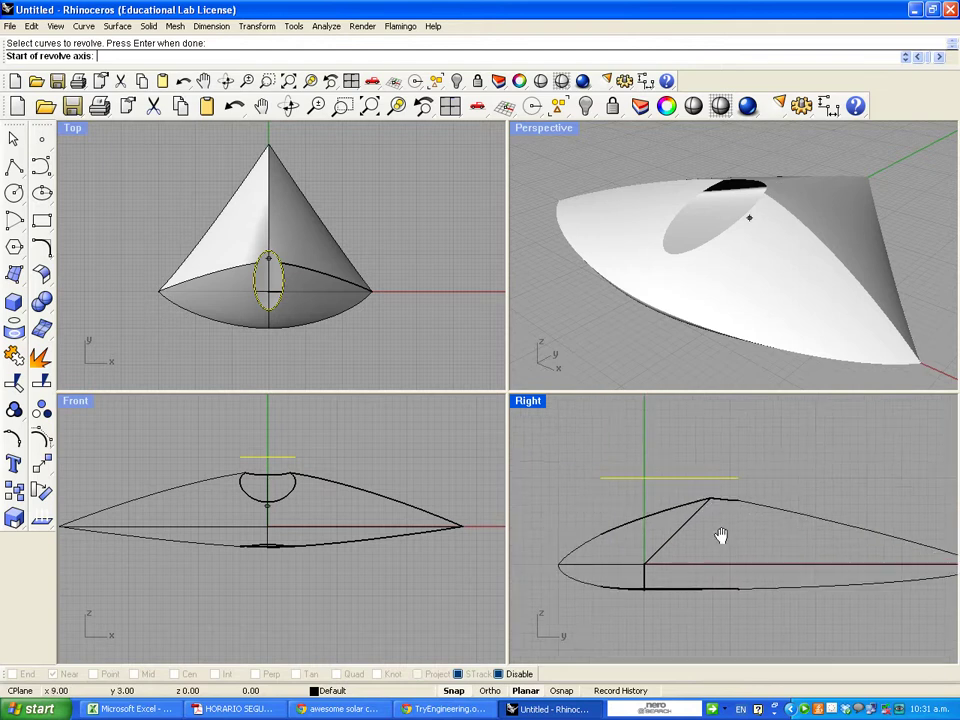
{"action": "left_click", "coordinate": [757, 478]}
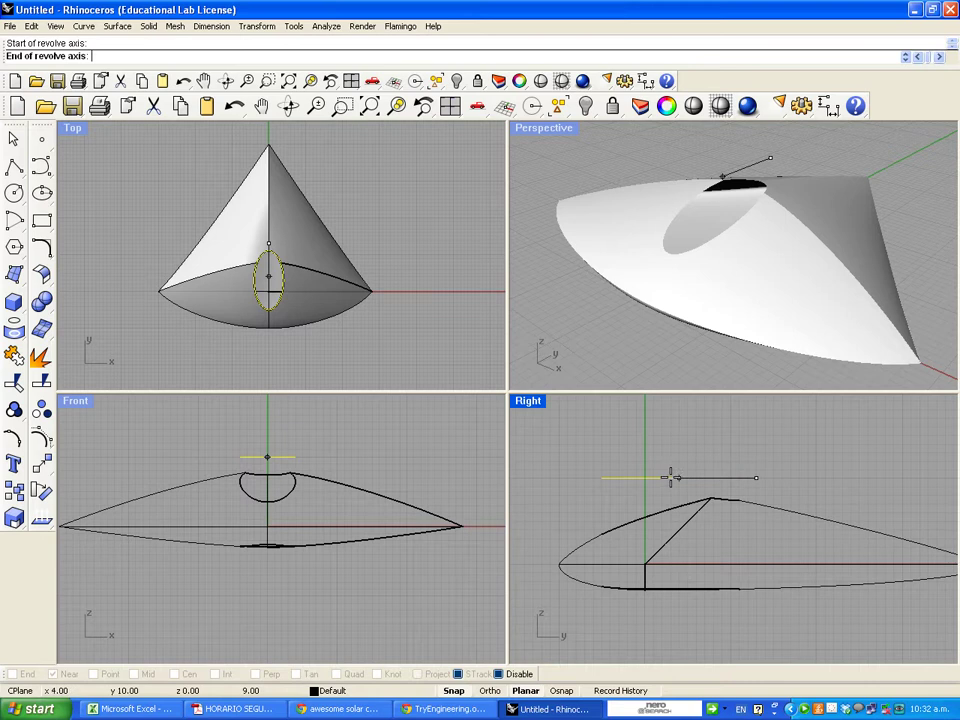
{"action": "left_click", "coordinate": [547, 477]}
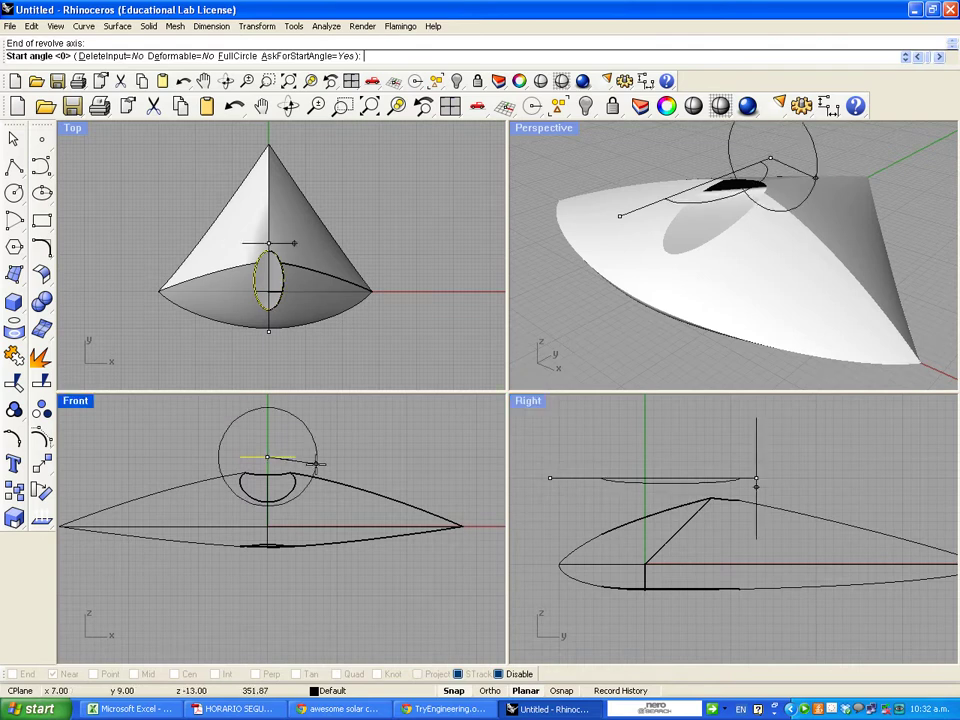
Complete the half-turn dome in the Front view with a start angle of 180 and a revolution angle of -180
{"action": "scroll", "coordinate": [260, 457], "scroll_direction": "up", "scroll_amount": 3}
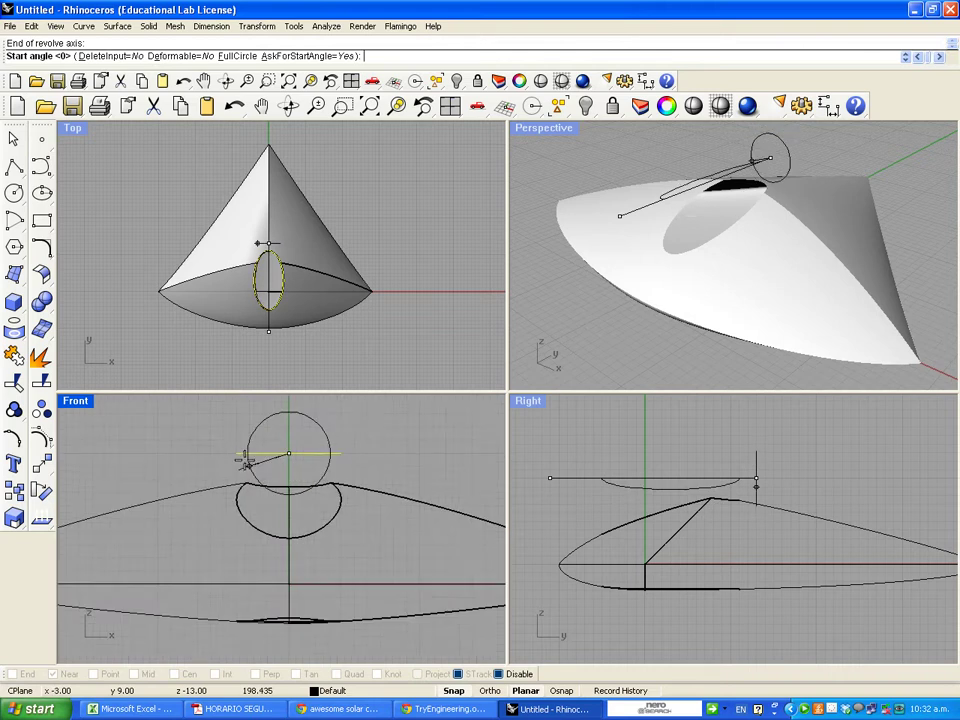
{"action": "scroll", "coordinate": [260, 457], "scroll_direction": "up", "scroll_amount": 4}
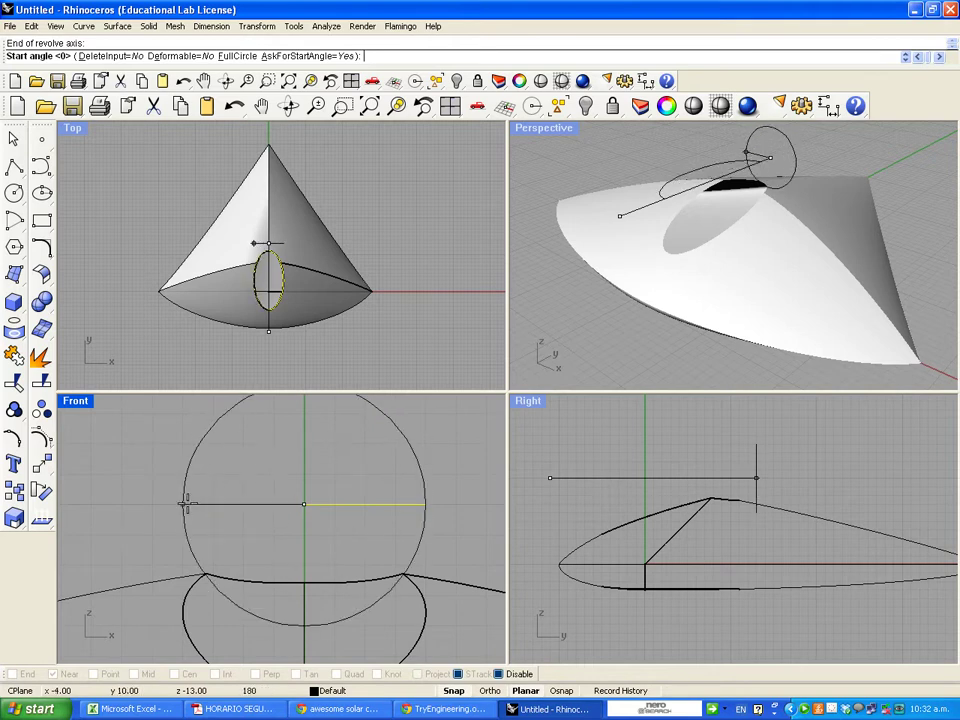
{"action": "left_click", "coordinate": [184, 503]}
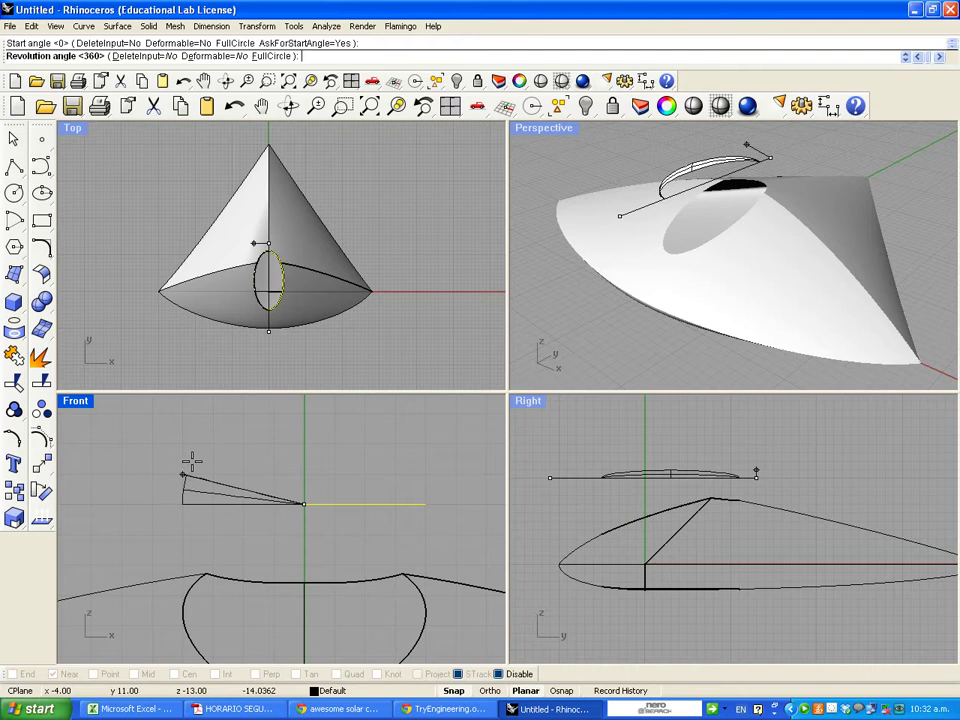
{"action": "right_click_drag", "start_coordinate": [218, 445], "coordinate": [165, 488]}
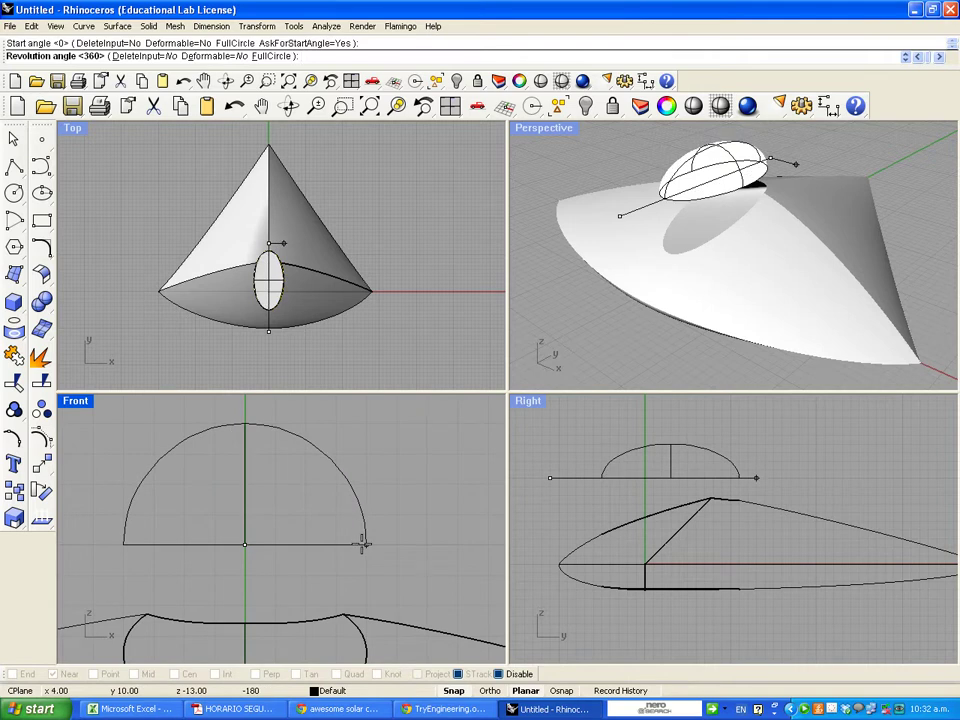
{"action": "left_click", "coordinate": [363, 543]}
Lower the revolved dome about 4 units toward the body's opening in the Front view
{"action": "scroll", "coordinate": [648, 317], "scroll_direction": "up", "scroll_amount": 3}
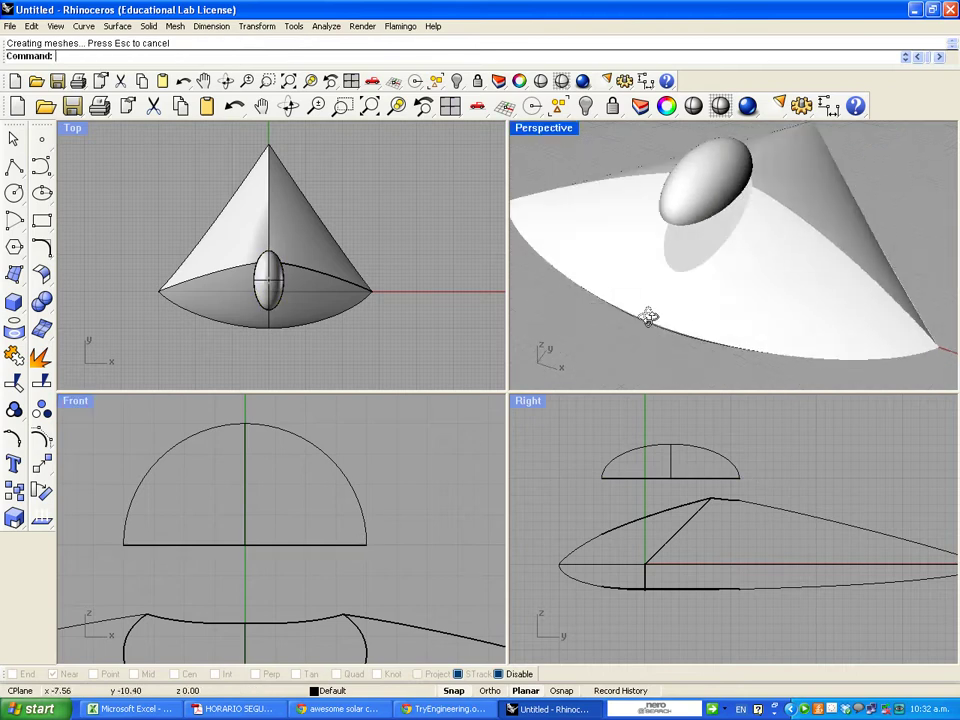
{"action": "right_click_drag", "start_coordinate": [648, 317], "coordinate": [677, 214]}
{"action": "left_click", "coordinate": [703, 175]}
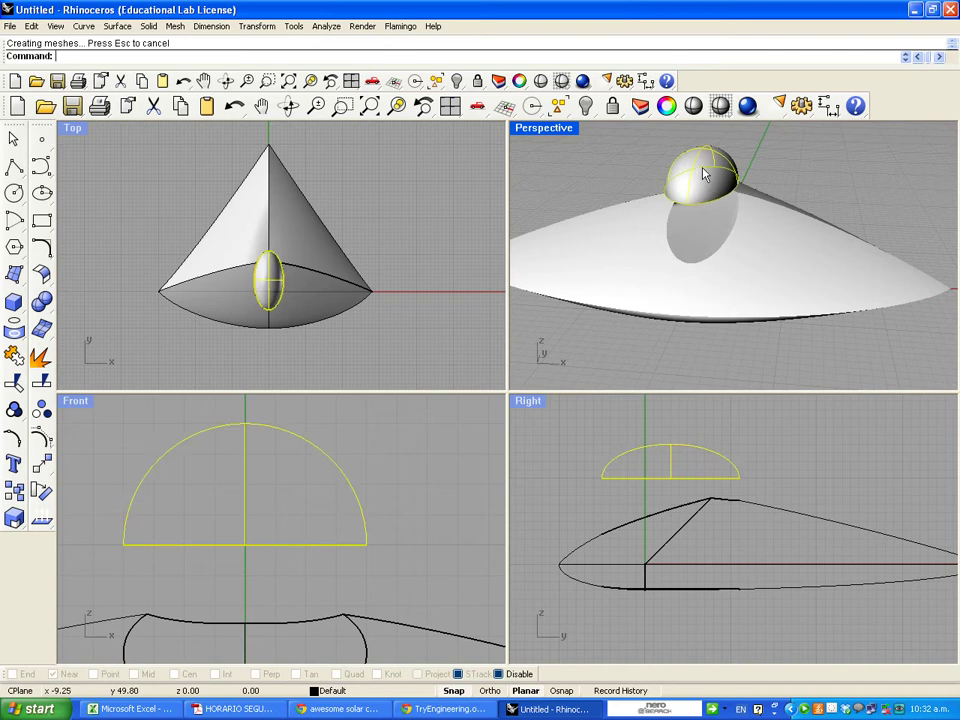
{"action": "scroll", "coordinate": [433, 508], "scroll_direction": "down", "scroll_amount": 3}
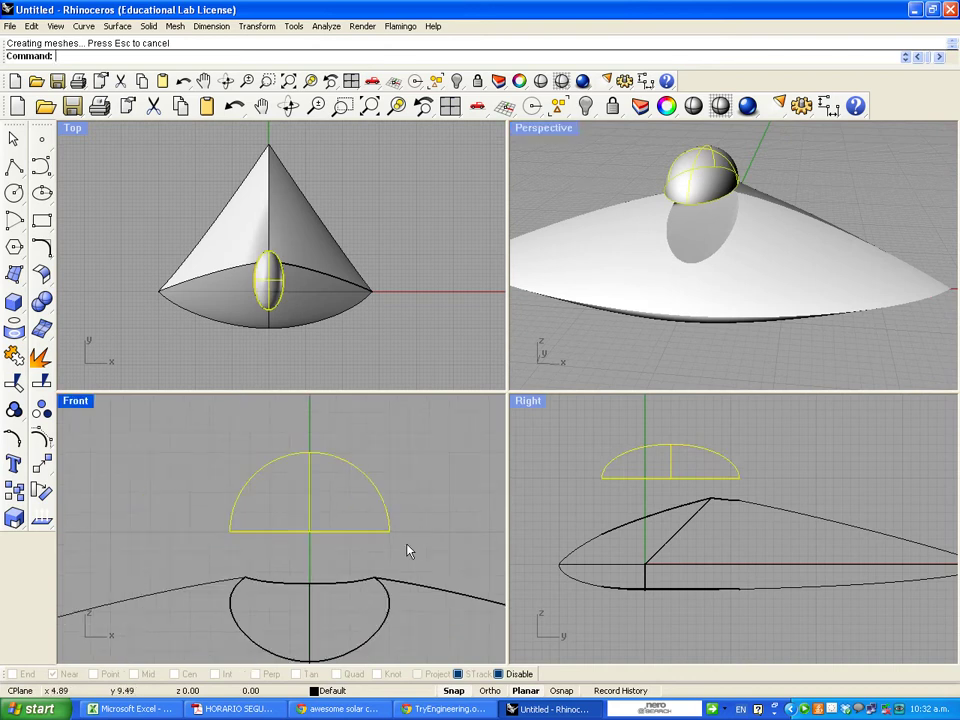
{"action": "right_click_drag", "start_coordinate": [407, 550], "coordinate": [361, 512]}
{"action": "right_click", "coordinate": [362, 499]}
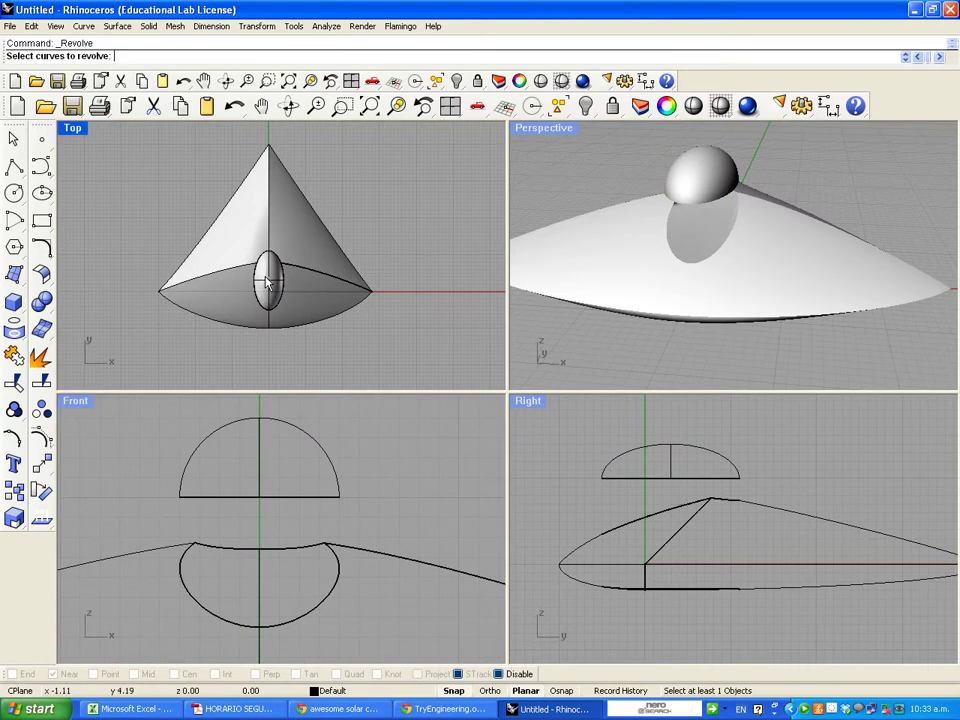
{"action": "key", "text": "Escape"}
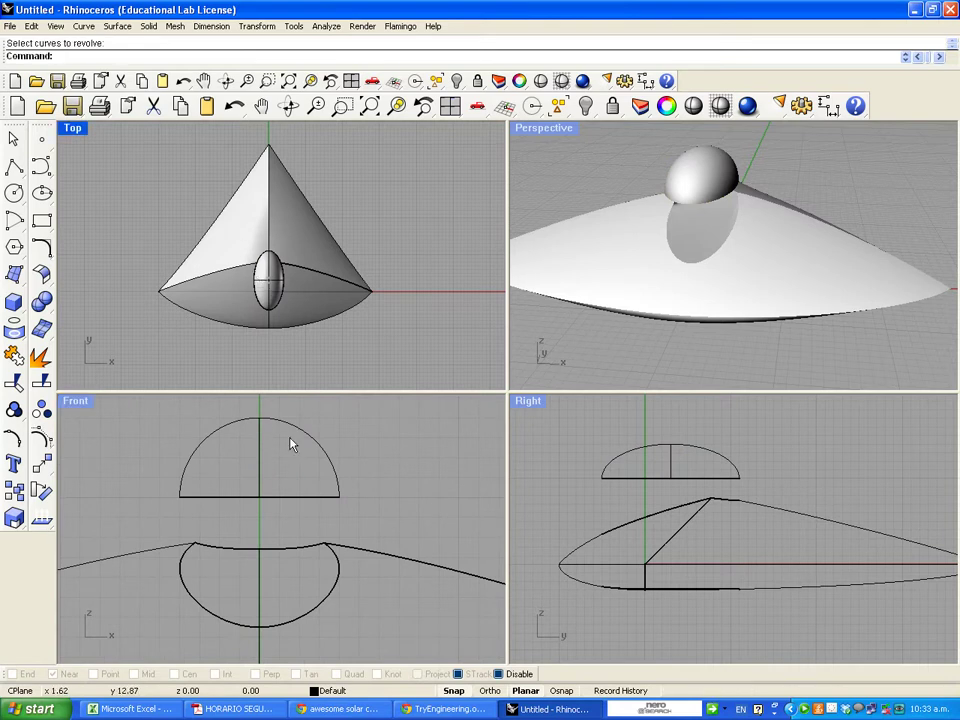
{"action": "left_click", "coordinate": [267, 424]}
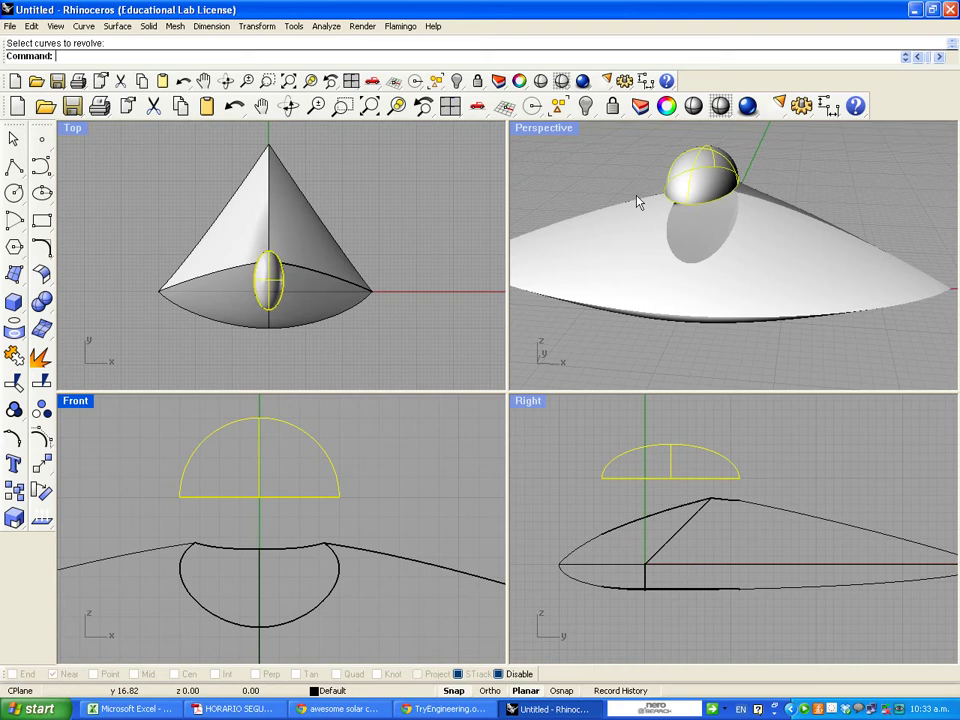
{"action": "left_click_drag", "start_coordinate": [258, 425], "coordinate": [257, 504]}
{"action": "right_click_drag", "start_coordinate": [636, 325], "coordinate": [562, 315]}
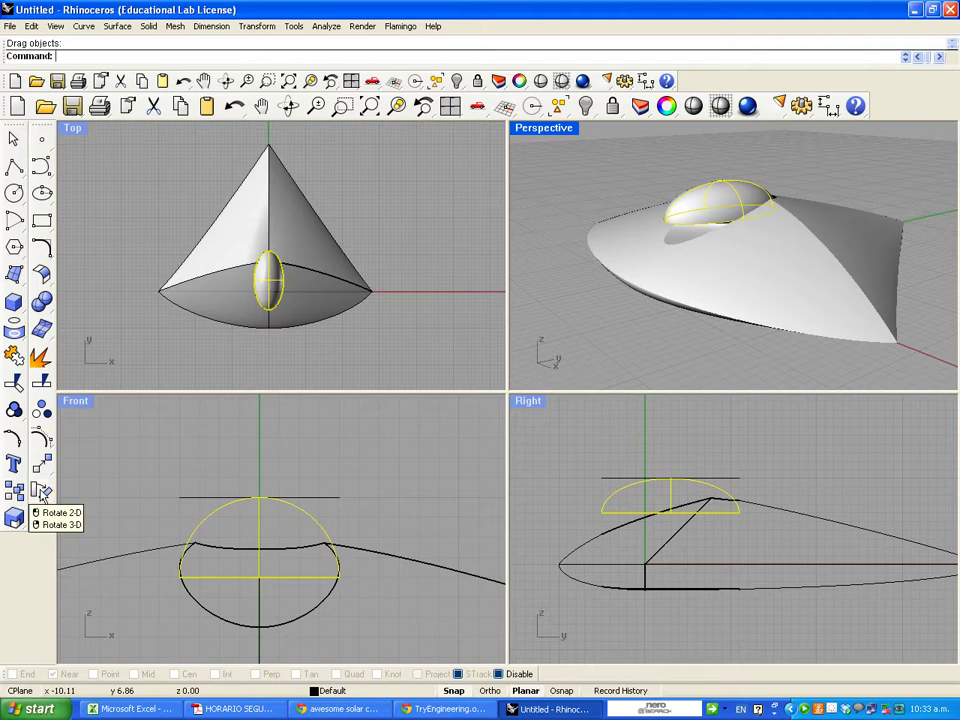
Rotate the dome about 16.7° around the middle of its base in the Right view, raising its rear end
{"action": "left_click", "coordinate": [41, 489]}
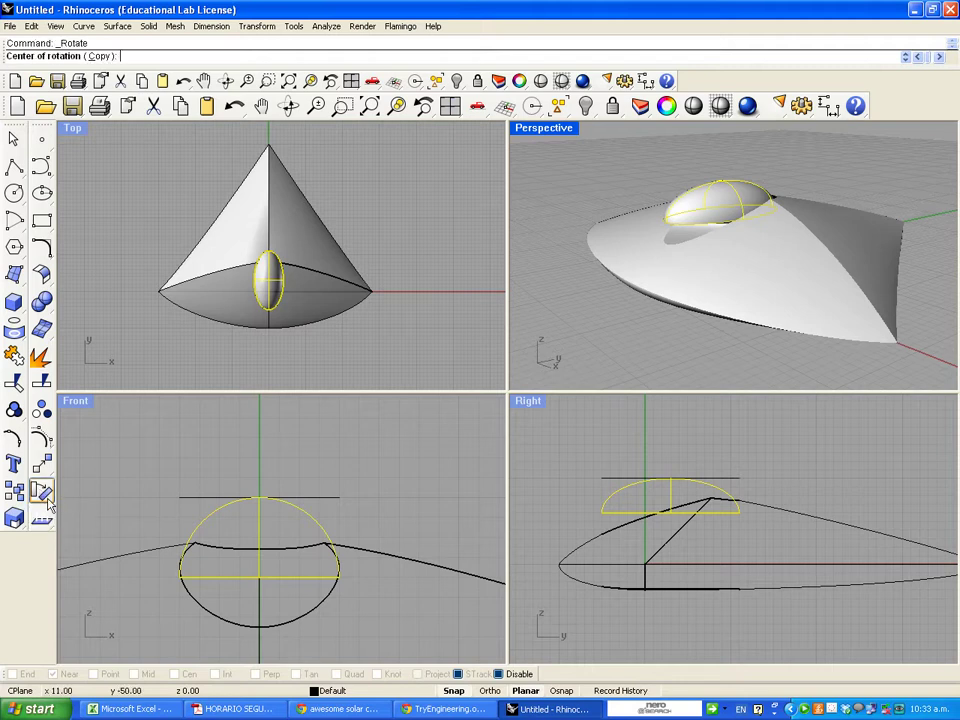
{"action": "left_click", "coordinate": [672, 508]}
{"action": "left_click", "coordinate": [752, 509]}
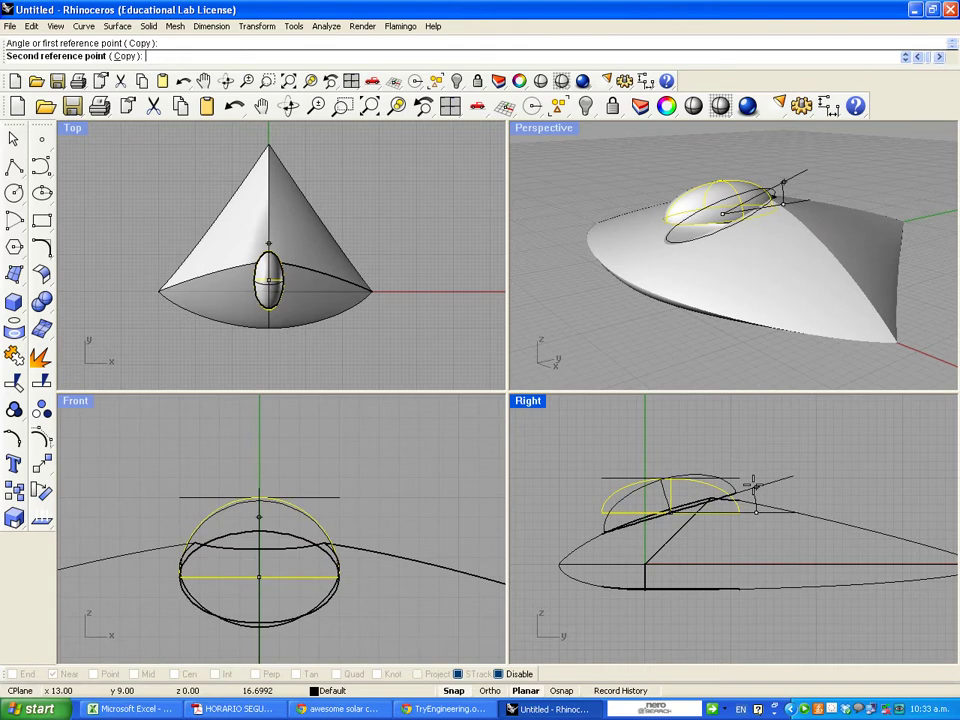
{"action": "left_click", "coordinate": [754, 487]}
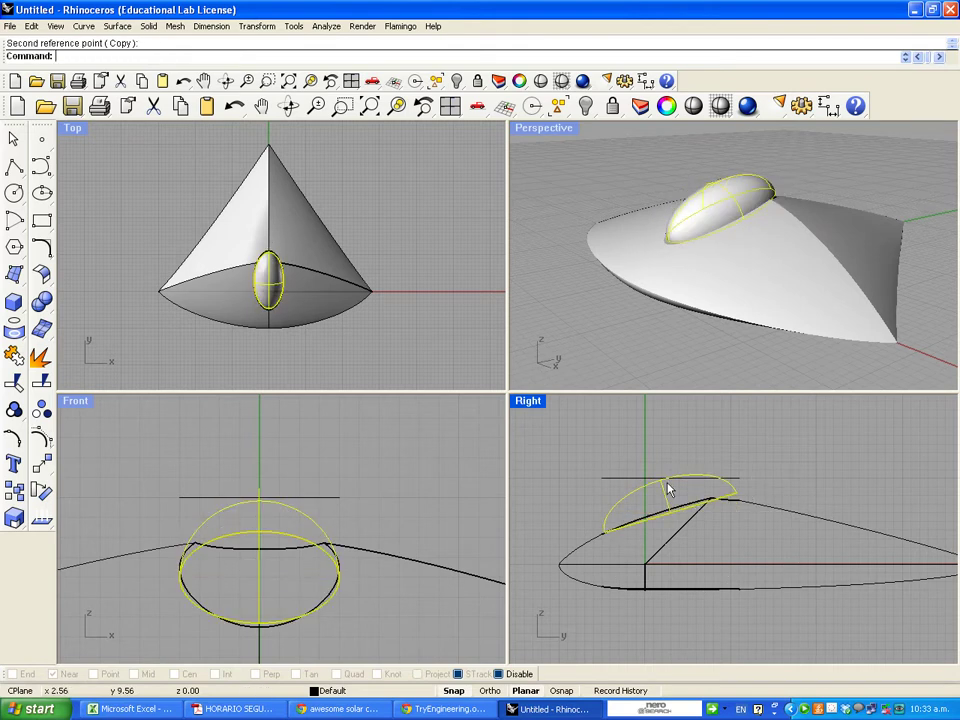
Try the tilted dome about 1 unit lower in the Right view, and raise it by the same amount in the Front view
{"action": "left_click_drag", "start_coordinate": [659, 494], "coordinate": [660, 497]}
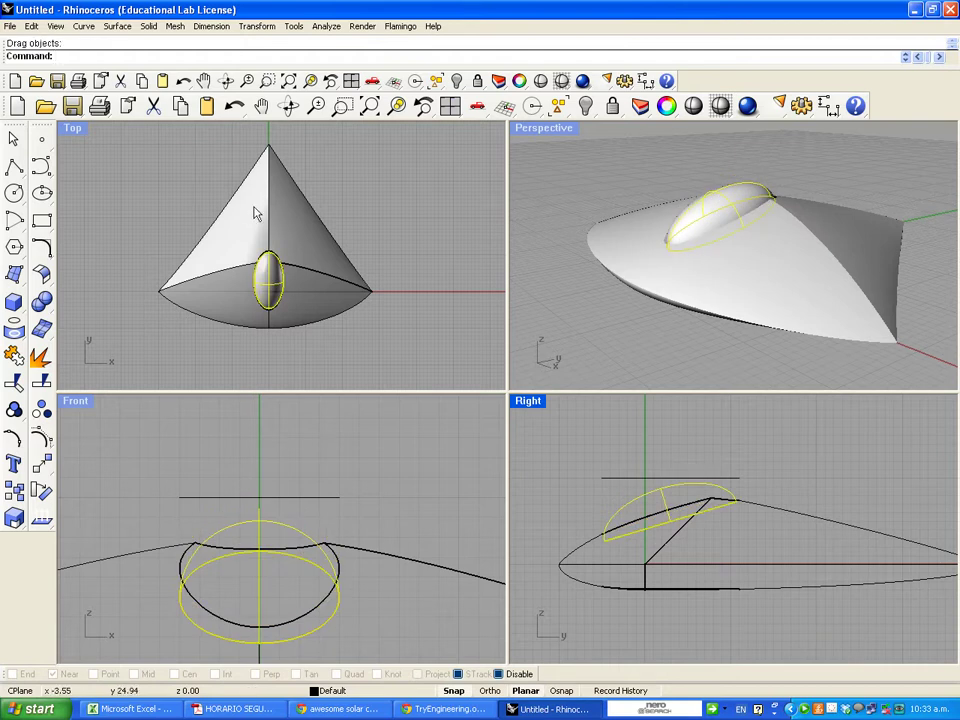
{"action": "scroll", "coordinate": [250, 222], "scroll_direction": "up", "scroll_amount": 3}
{"action": "scroll", "coordinate": [252, 333], "scroll_direction": "up", "scroll_amount": 2}
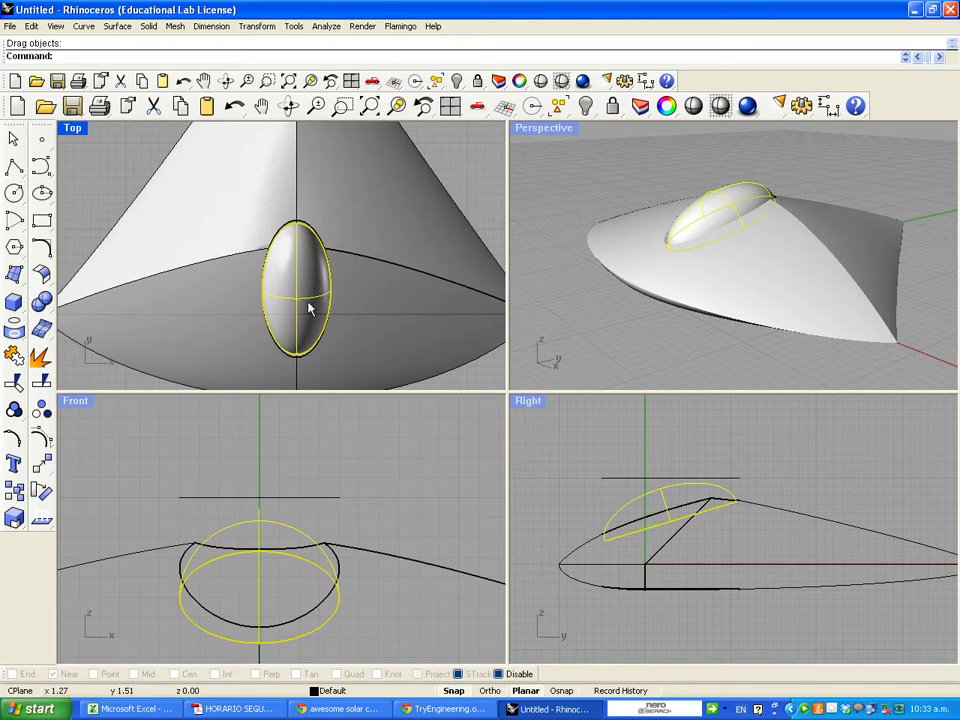
{"action": "left_click_drag", "start_coordinate": [300, 295], "coordinate": [300, 308]}
{"action": "left_click_drag", "start_coordinate": [258, 527], "coordinate": [259, 510]}
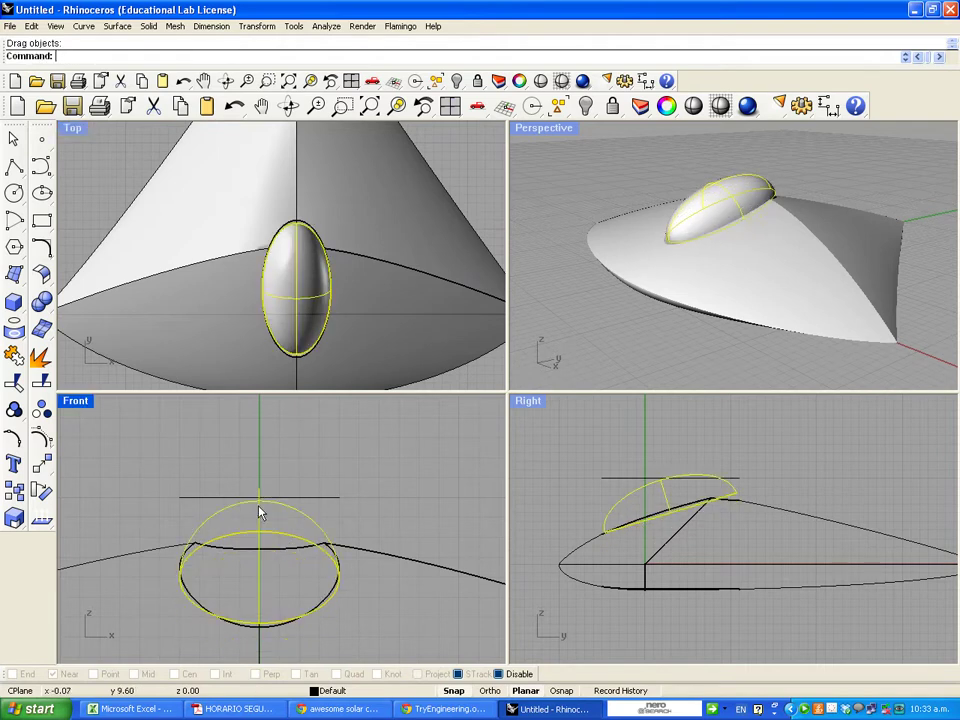
Rotate the dome about 7° clockwise around the middle of its base in the Right view, lowering its rear end
{"action": "right_click_drag", "start_coordinate": [799, 316], "coordinate": [939, 349]}
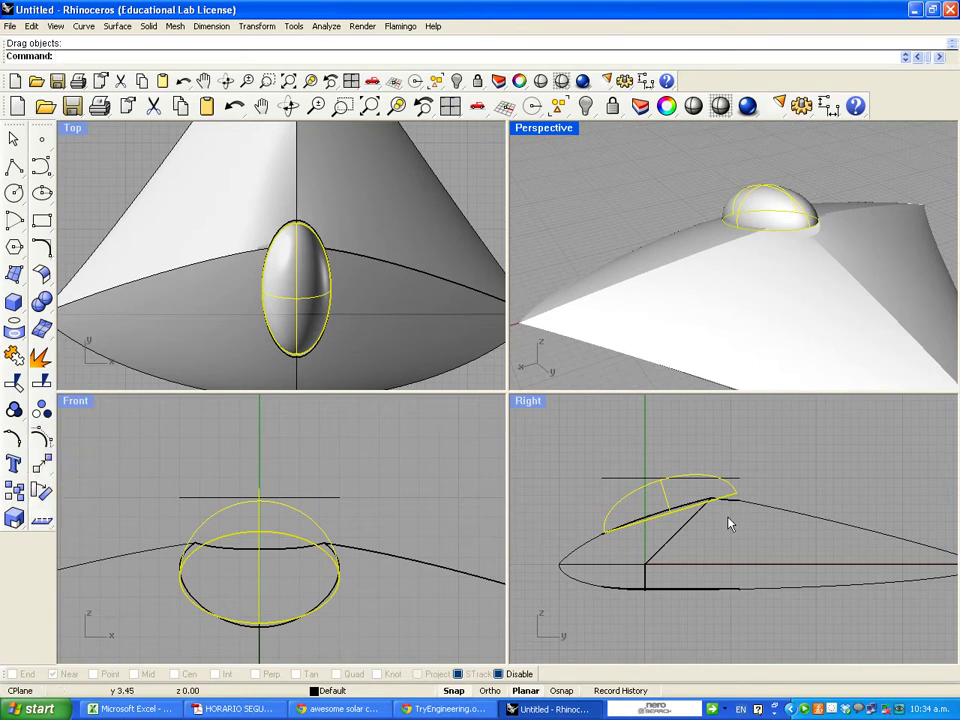
{"action": "left_click", "coordinate": [43, 494]}
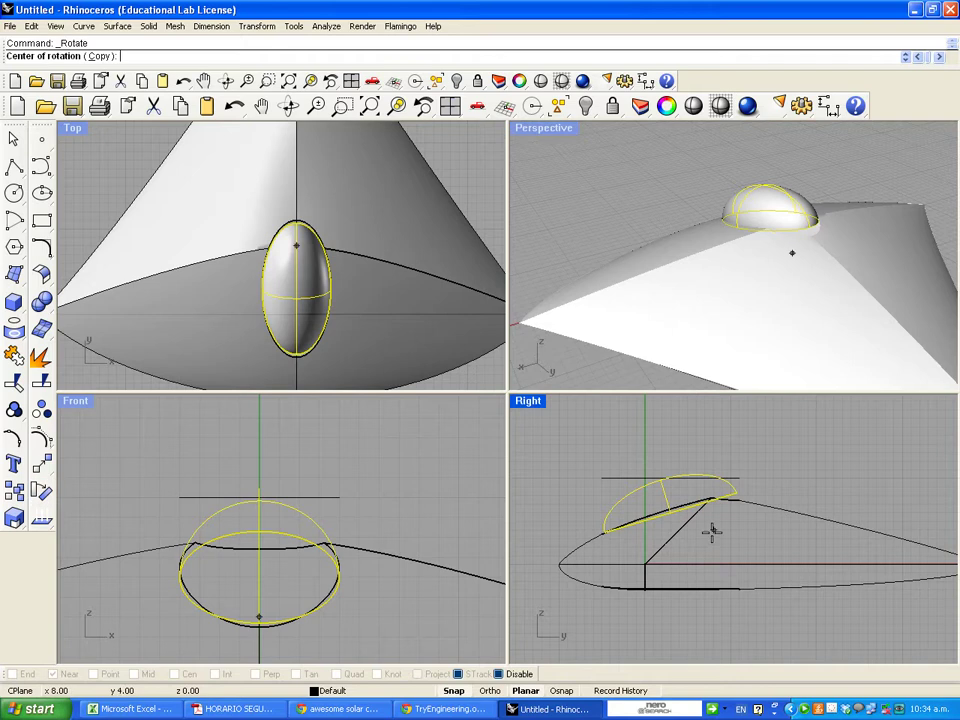
{"action": "left_click", "coordinate": [675, 510]}
{"action": "left_click", "coordinate": [740, 512]}
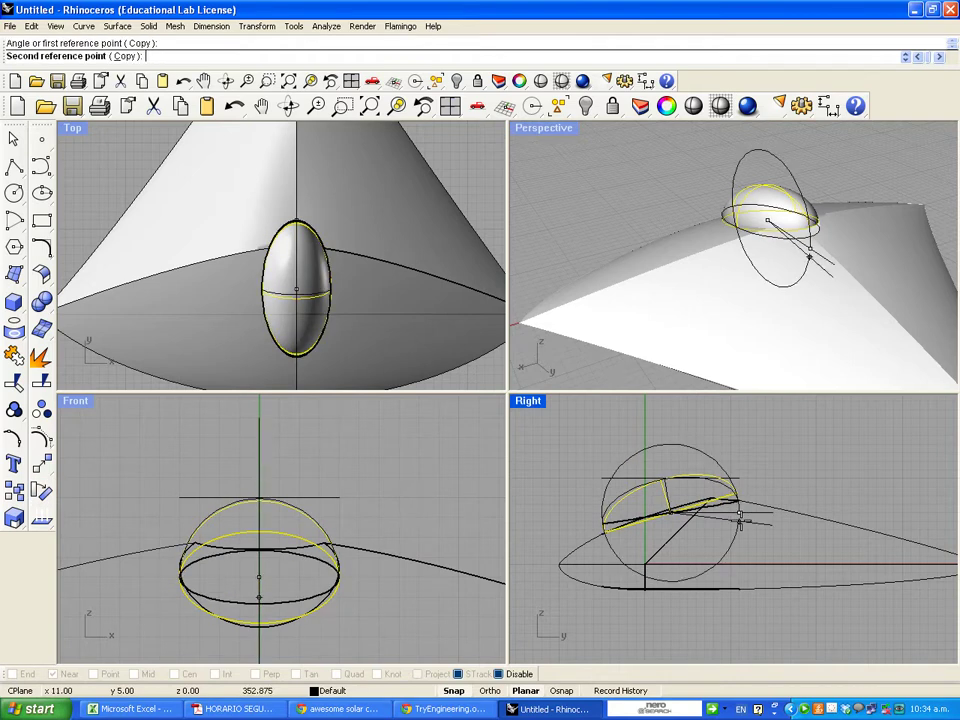
{"action": "left_click", "coordinate": [740, 518]}
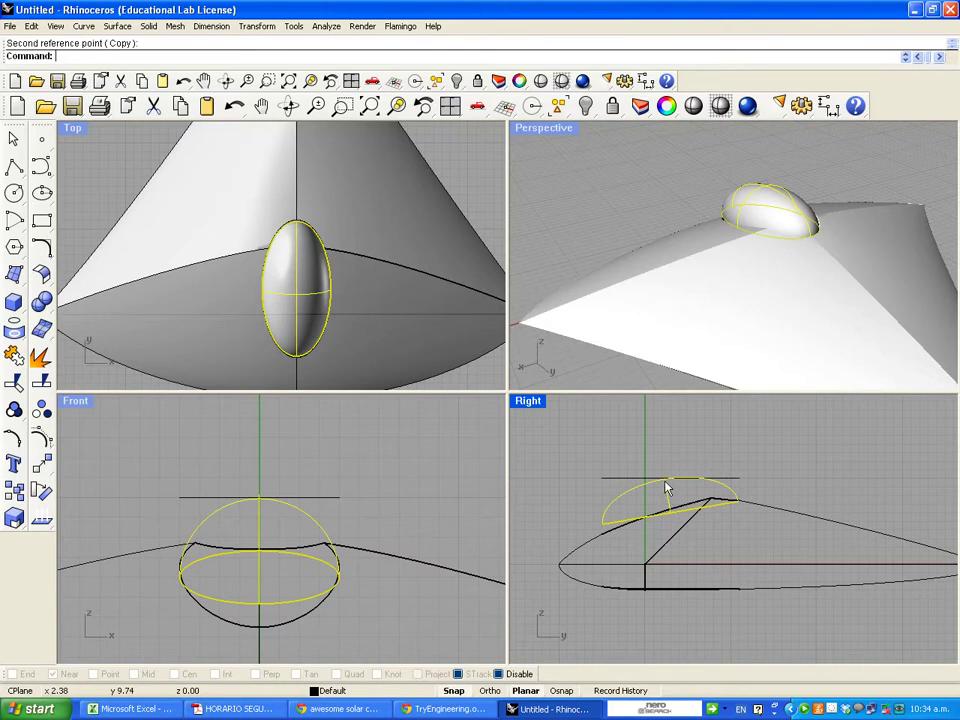
Turn off grid snap and nudge the dome about 0.3 units rearward, lowering it about 1 unit and raising it back by the same amount
{"action": "mouse_move", "coordinate": [664, 493]}
{"action": "left_mouse_down"}
{"action": "mouse_move", "coordinate": [677, 486]}
{"action": "mouse_move", "coordinate": [671, 491]}
{"action": "left_mouse_up"}
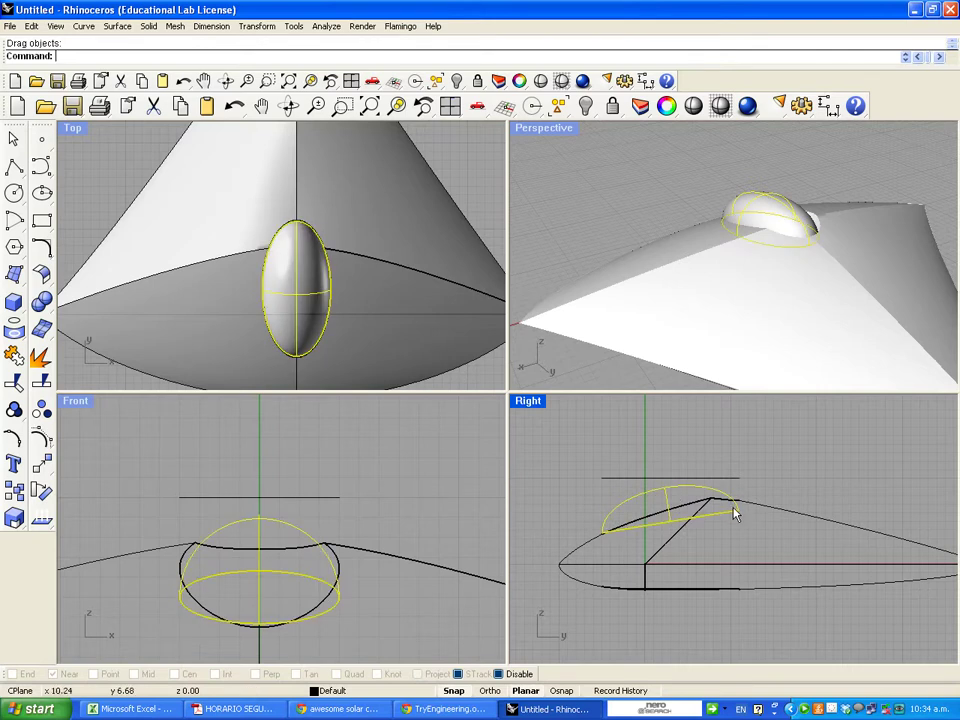
{"action": "left_click", "coordinate": [454, 691]}
{"action": "mouse_move", "coordinate": [672, 494]}
{"action": "left_mouse_down"}
{"action": "mouse_move", "coordinate": [671, 482]}
{"action": "mouse_move", "coordinate": [636, 526]}
{"action": "mouse_move", "coordinate": [669, 496]}
{"action": "left_mouse_up"}
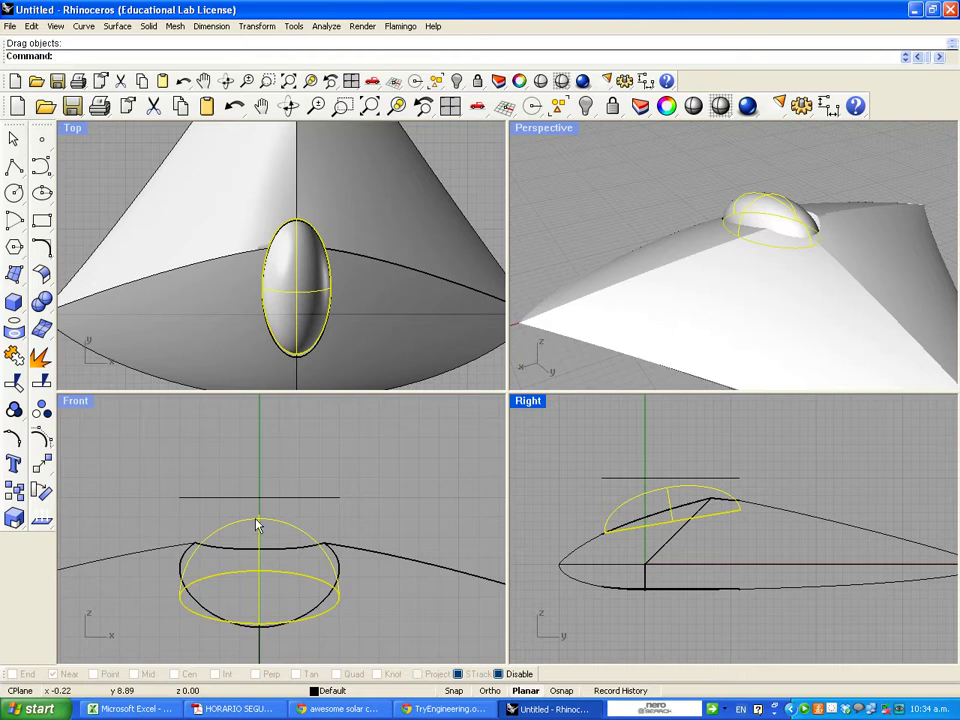
{"action": "left_click_drag", "start_coordinate": [257, 525], "coordinate": [258, 500]}
Rotate the dome about 5.5° around the middle of its base in the Right view to raise its rear end, and deselect it
{"action": "key", "text": "Return"}
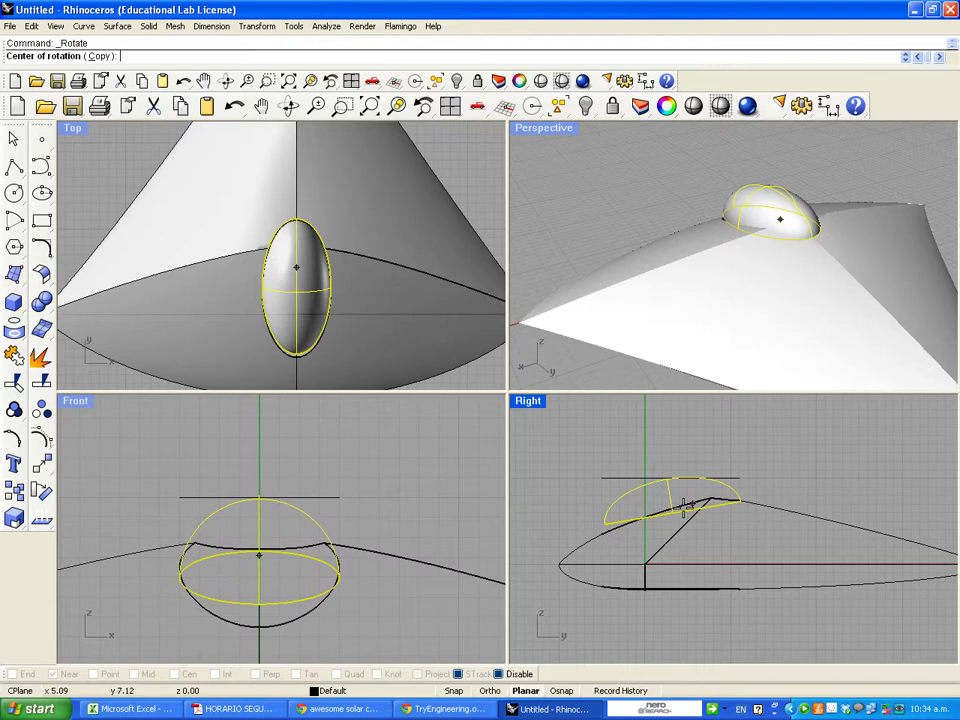
{"action": "left_click", "coordinate": [675, 510]}
{"action": "left_click", "coordinate": [762, 513]}
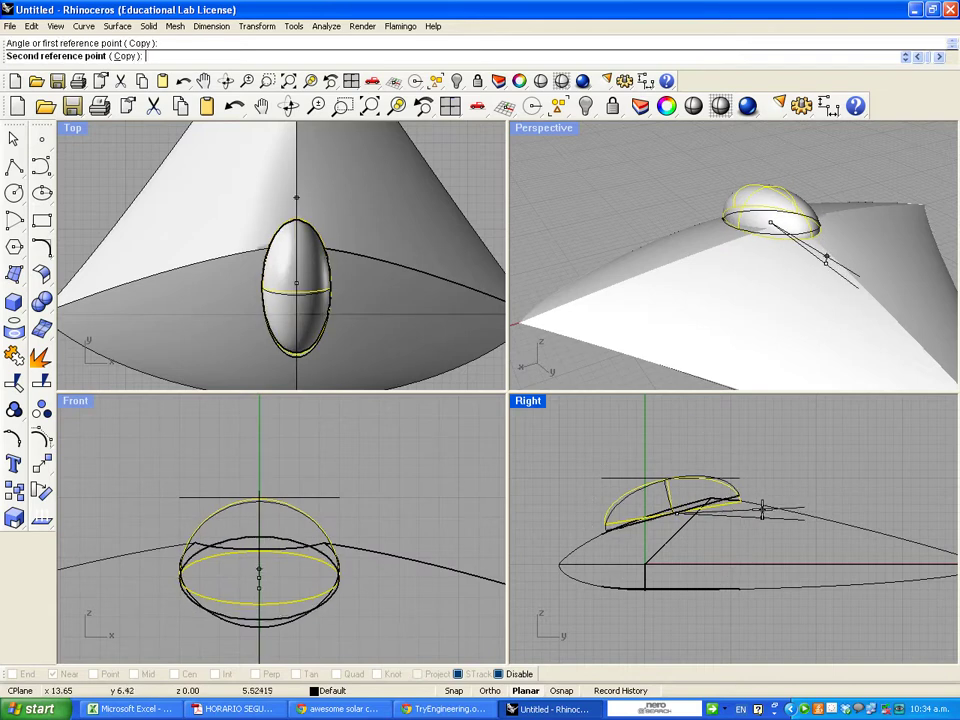
{"action": "key", "text": "Escape"}
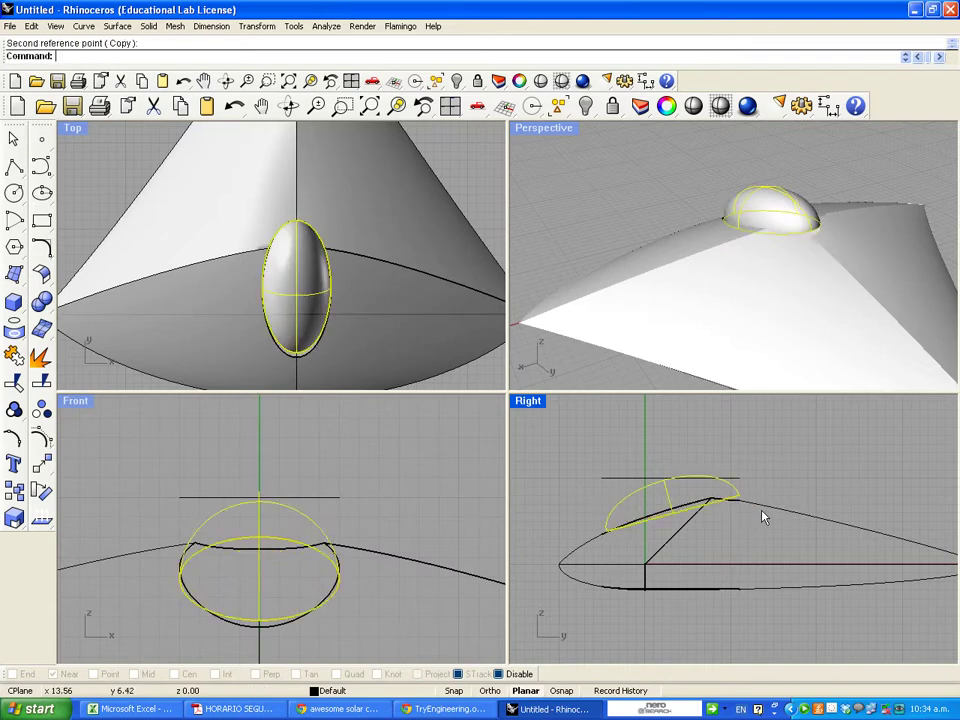
{"action": "key", "text": "Escape"}
{"action": "right_click_drag", "start_coordinate": [668, 213], "coordinate": [853, 317]}
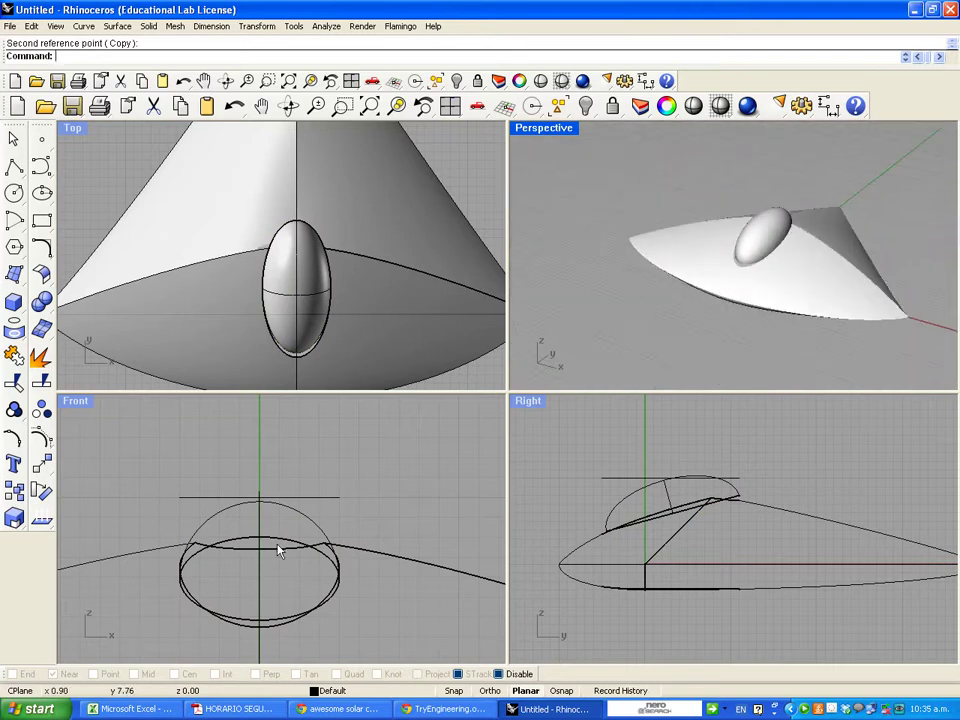
Scale the dome uniformly to about 1.2 times its size from its centre in the Top view, and lower it about 2.7 units in the Right view
{"action": "left_click", "coordinate": [323, 333]}
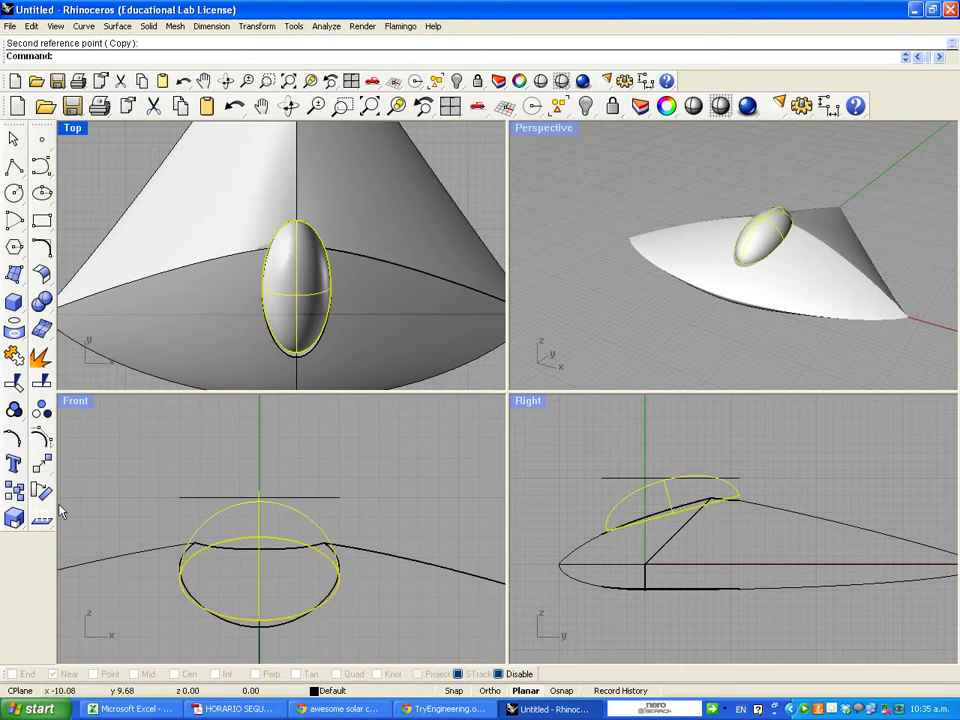
{"action": "left_click", "coordinate": [14, 516]}
{"action": "left_click", "coordinate": [296, 293]}
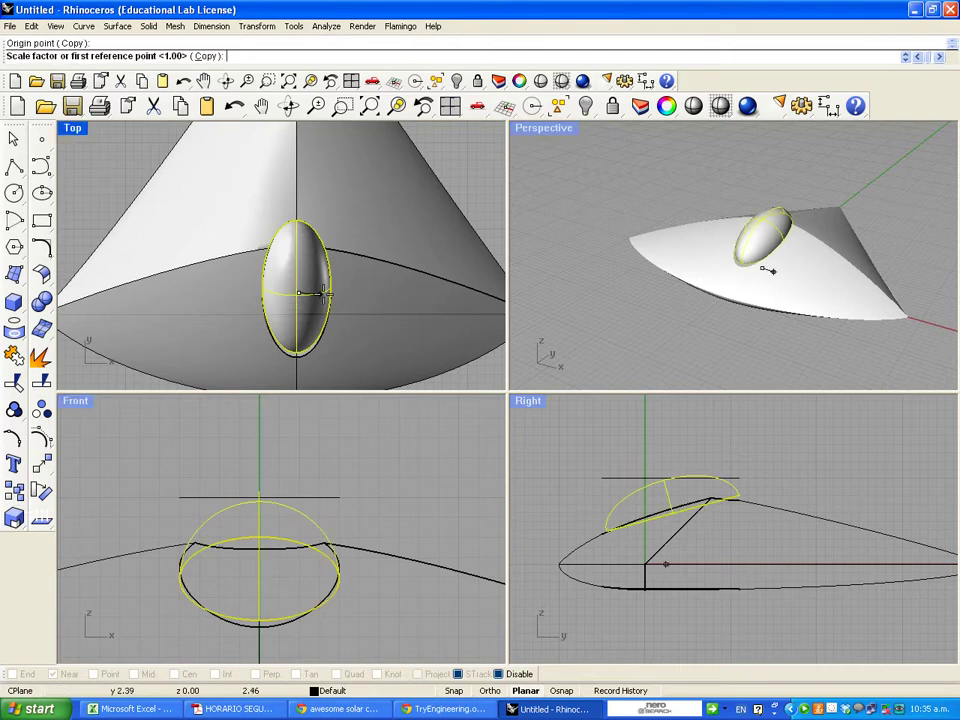
{"action": "left_click", "coordinate": [332, 293]}
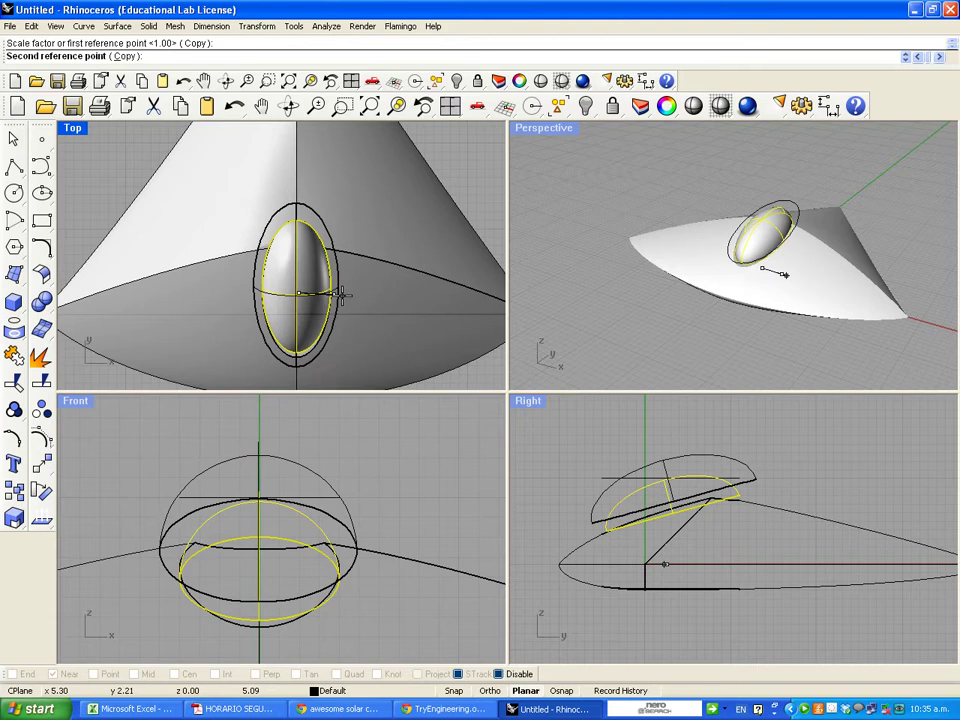
{"action": "left_click", "coordinate": [340, 293]}
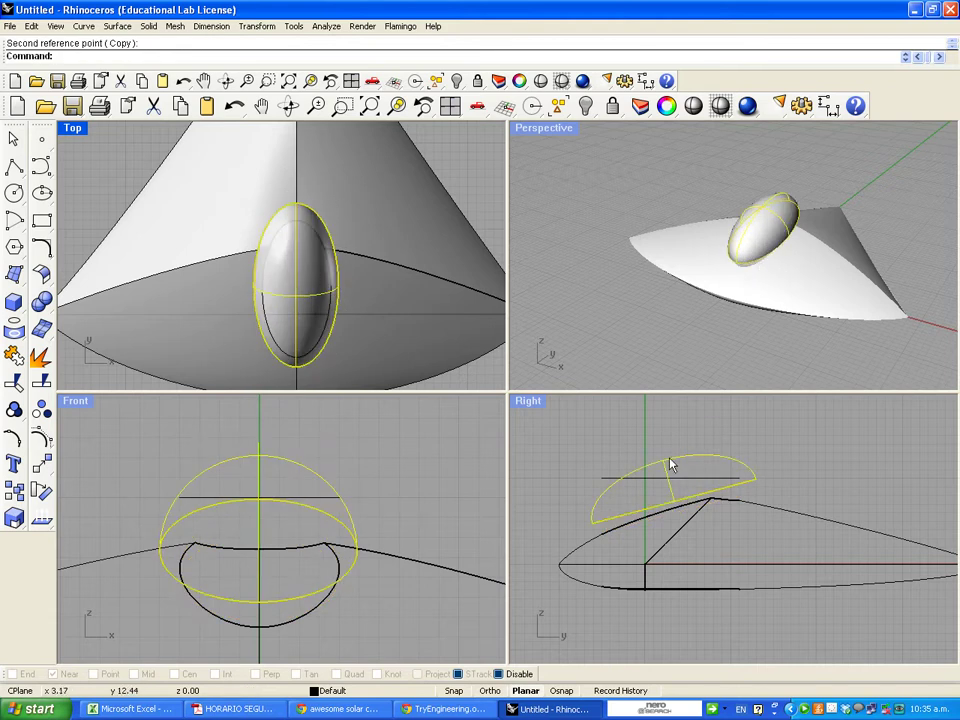
{"action": "mouse_move", "coordinate": [671, 469]}
{"action": "left_mouse_down"}
{"action": "mouse_move", "coordinate": [670, 500]}
{"action": "mouse_move", "coordinate": [671, 488]}
{"action": "left_mouse_up"}
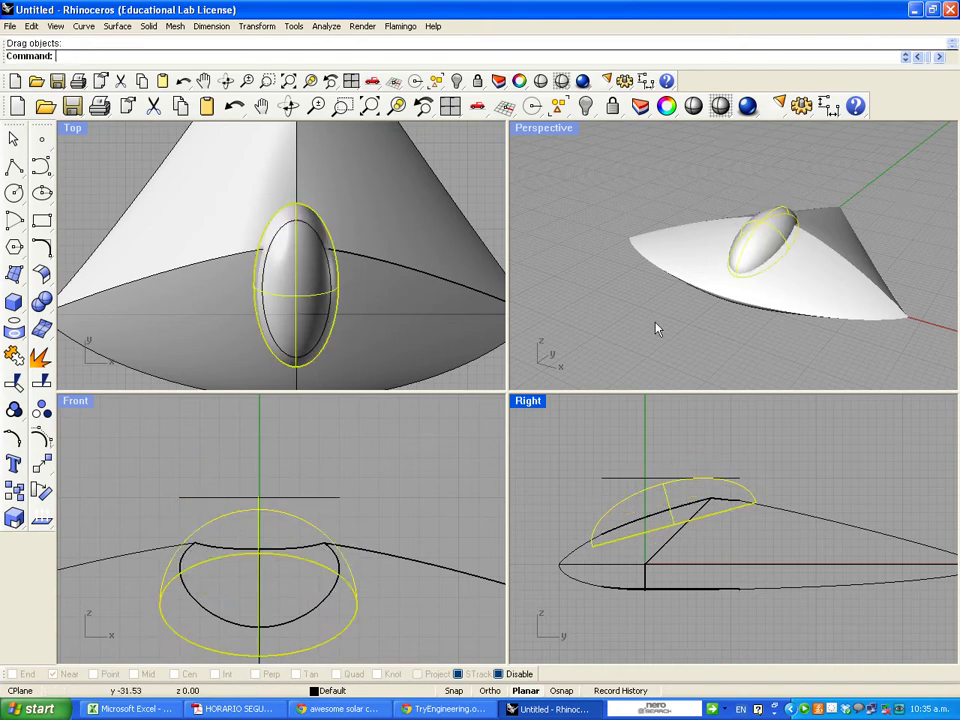
Examine how the enlarged dome sits on the body from the front, sides and rear in the Perspective view
{"action": "left_click", "coordinate": [645, 199]}
{"action": "right_click_drag", "start_coordinate": [645, 199], "coordinate": [740, 300]}
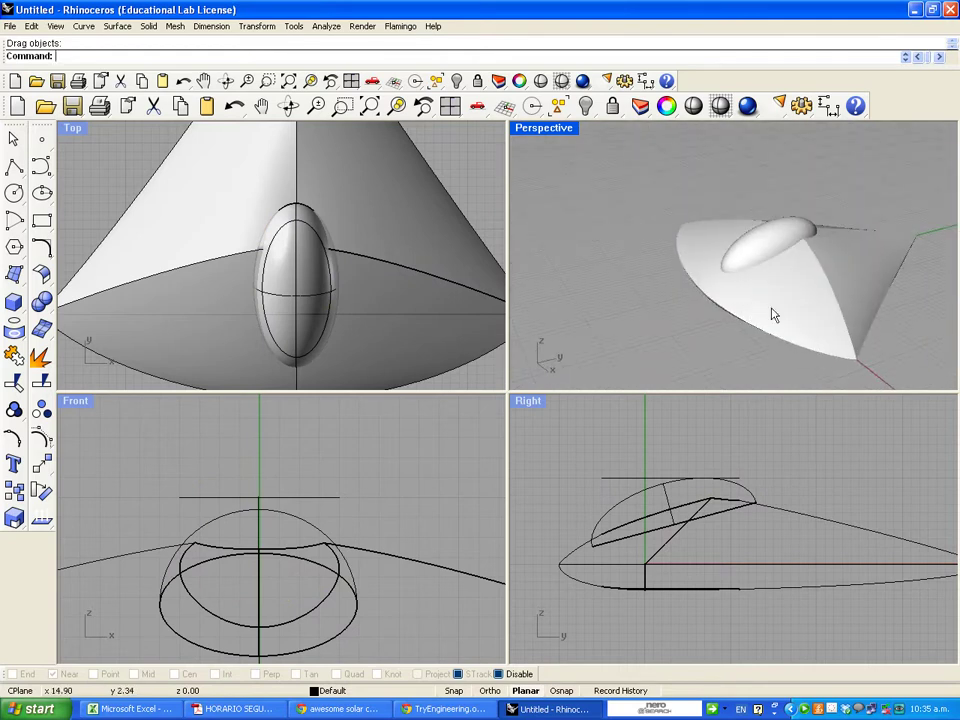
{"action": "right_click_drag", "start_coordinate": [821, 311], "coordinate": [868, 322]}
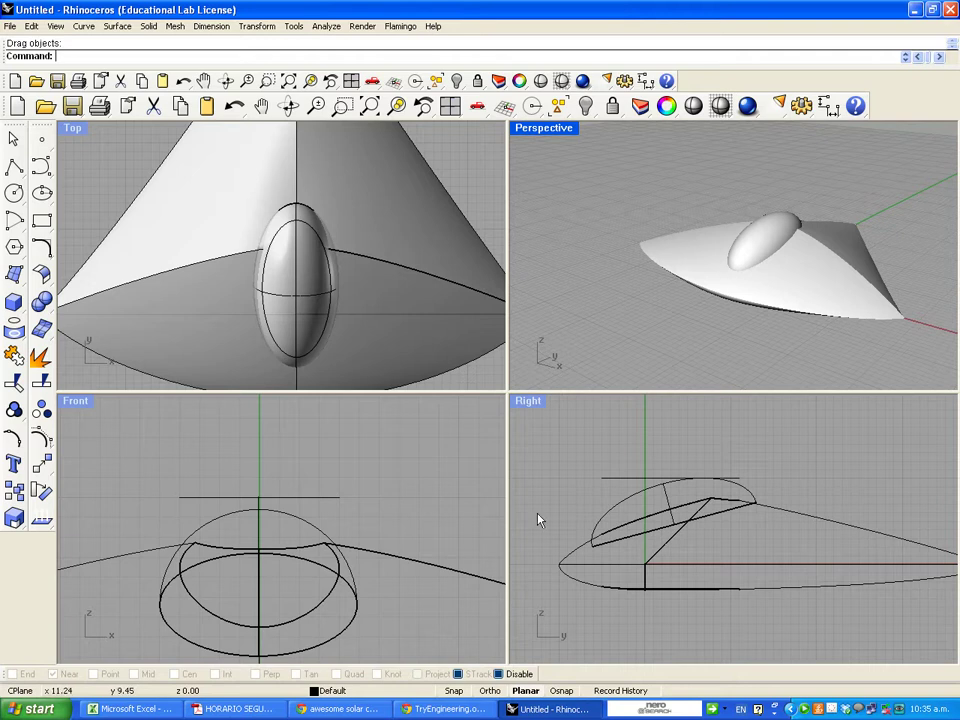
{"action": "right_click_drag", "start_coordinate": [767, 326], "coordinate": [740, 324]}
{"action": "left_click", "coordinate": [745, 240]}
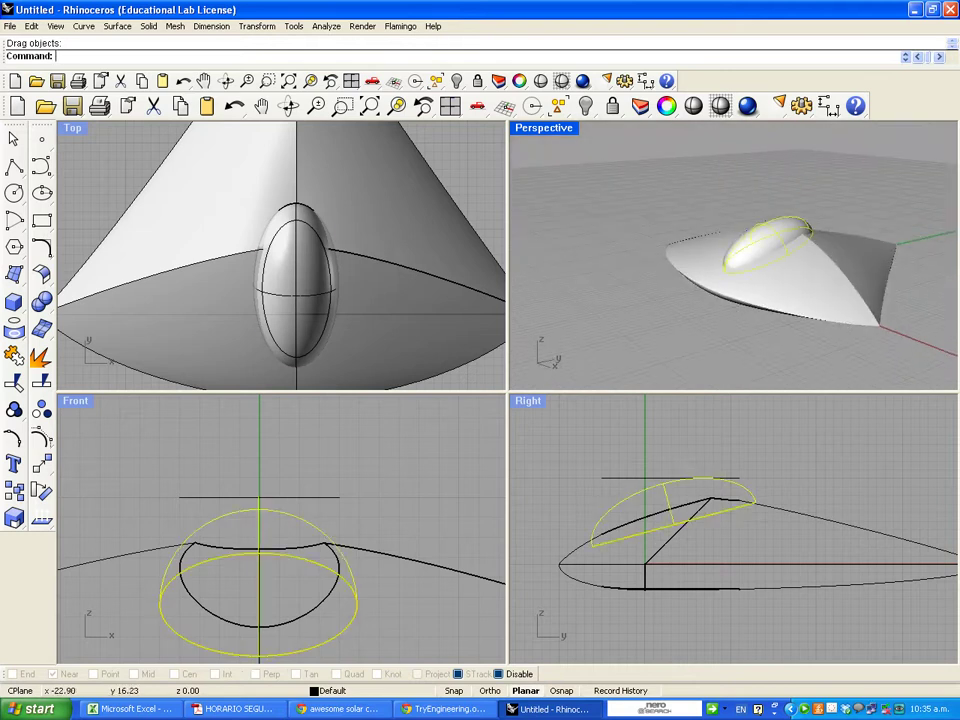
{"action": "key", "text": "Escape"}
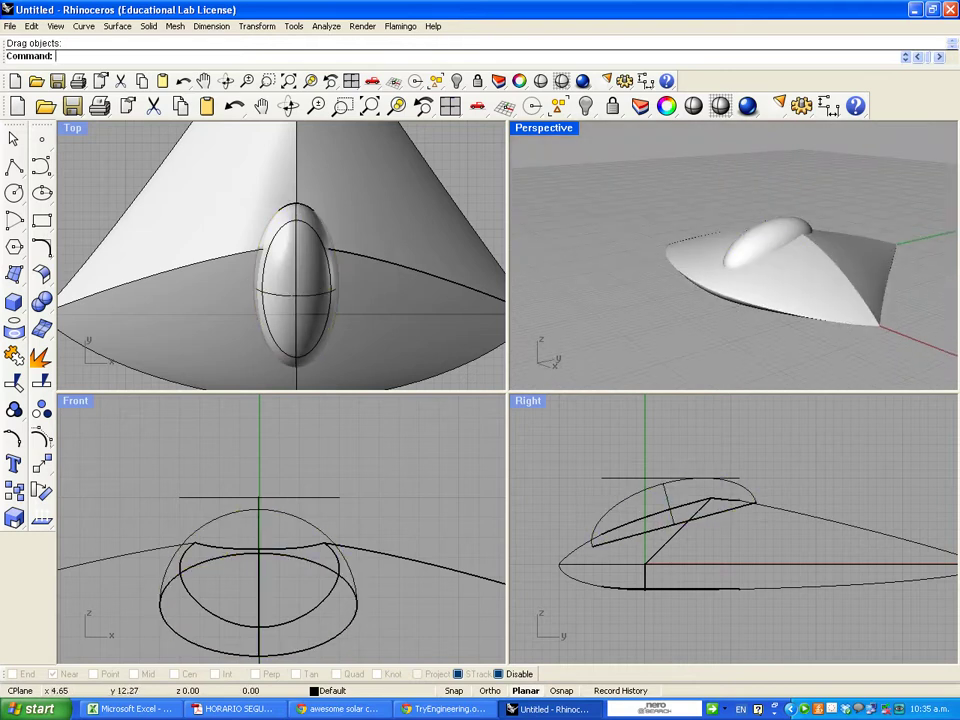
{"action": "left_click", "coordinate": [818, 271]}
{"action": "key", "text": "Escape"}
{"action": "right_click_drag", "start_coordinate": [640, 340], "coordinate": [860, 295]}
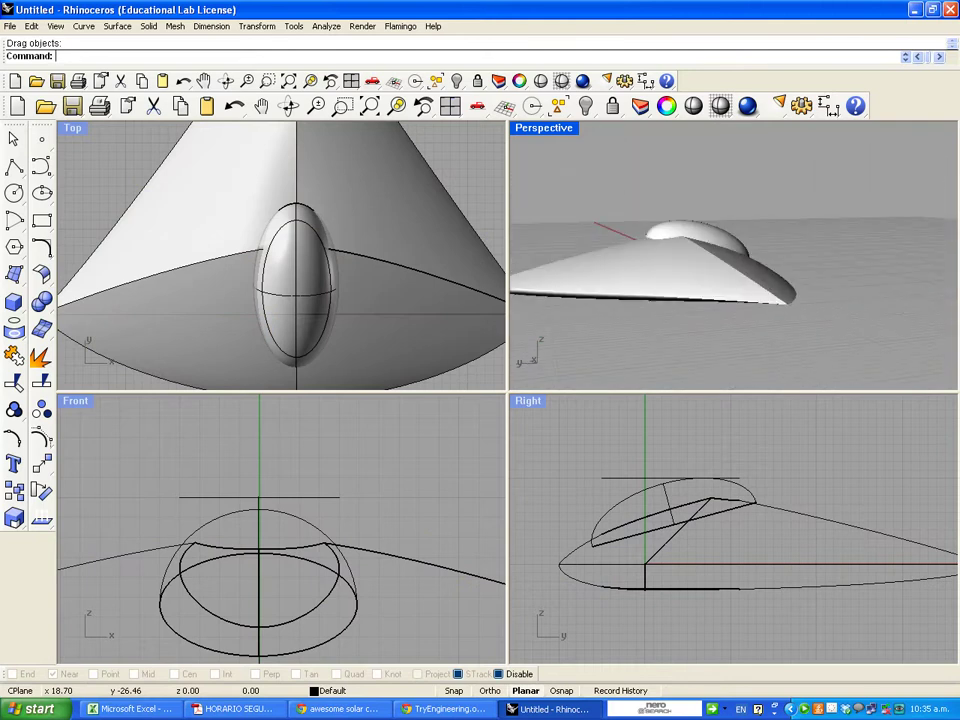
{"action": "key", "text": "Left"}
{"action": "key", "text": "Left"}
{"action": "key", "text": "Left"}
{"action": "key", "text": "Left"}
{"action": "key", "text": "Left"}
{"action": "key", "text": "Left"}
{"action": "key", "text": "Left"}
{"action": "key", "text": "Left"}
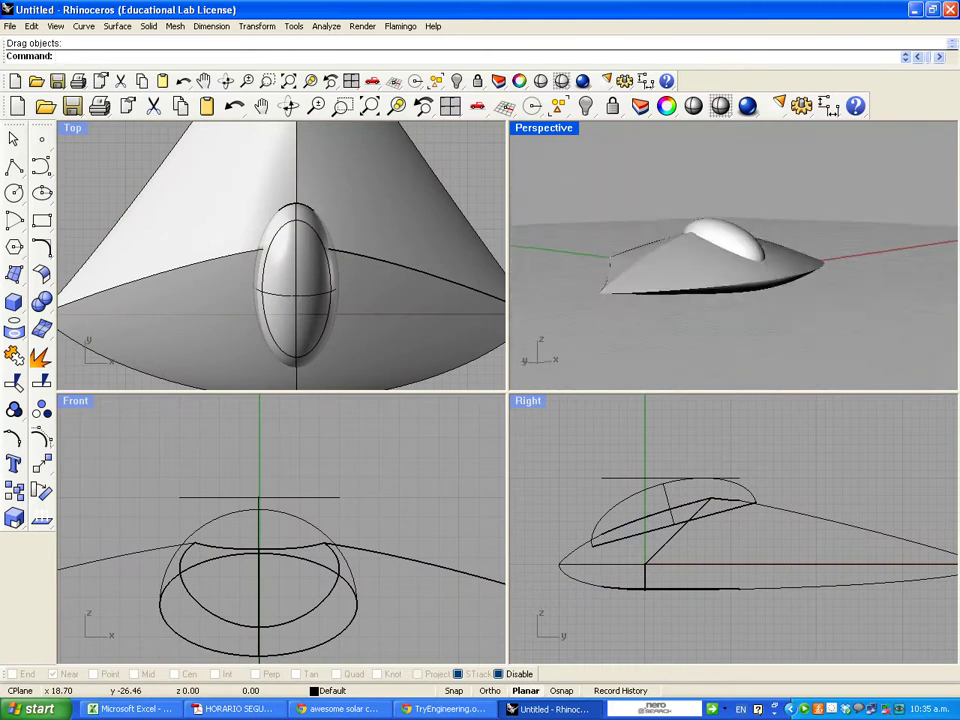
{"action": "key", "text": "Left"}
{"action": "key", "text": "Left"}
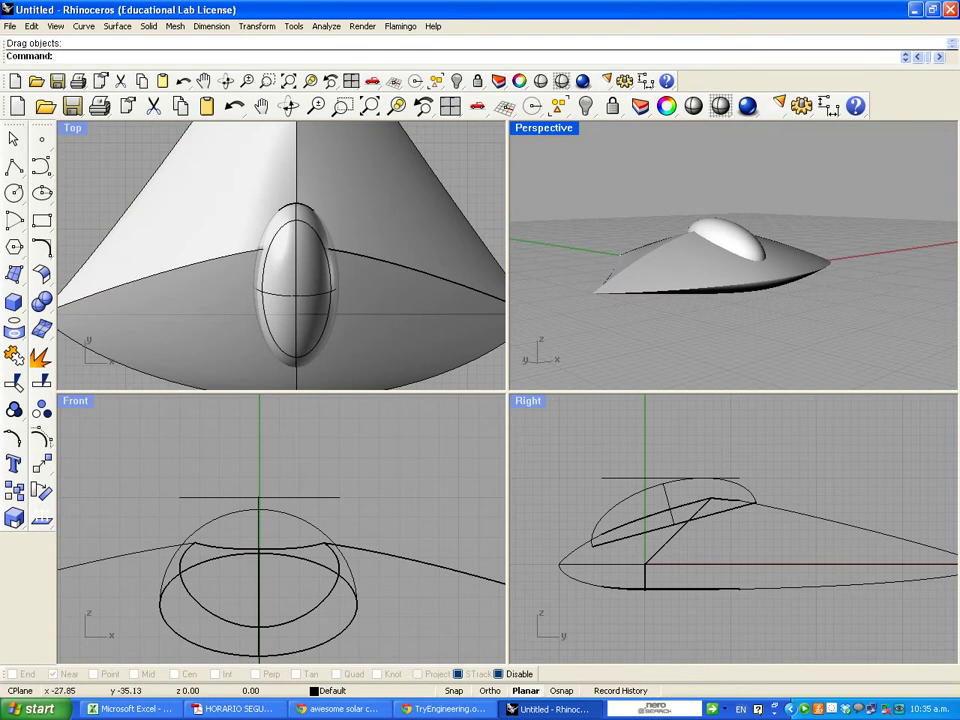
{"action": "mouse_move", "coordinate": [733, 300]}
{"action": "right_mouse_down"}
{"action": "mouse_move", "coordinate": [620, 285]}
{"action": "mouse_move", "coordinate": [830, 300]}
{"action": "mouse_move", "coordinate": [730, 315]}
{"action": "right_mouse_up"}
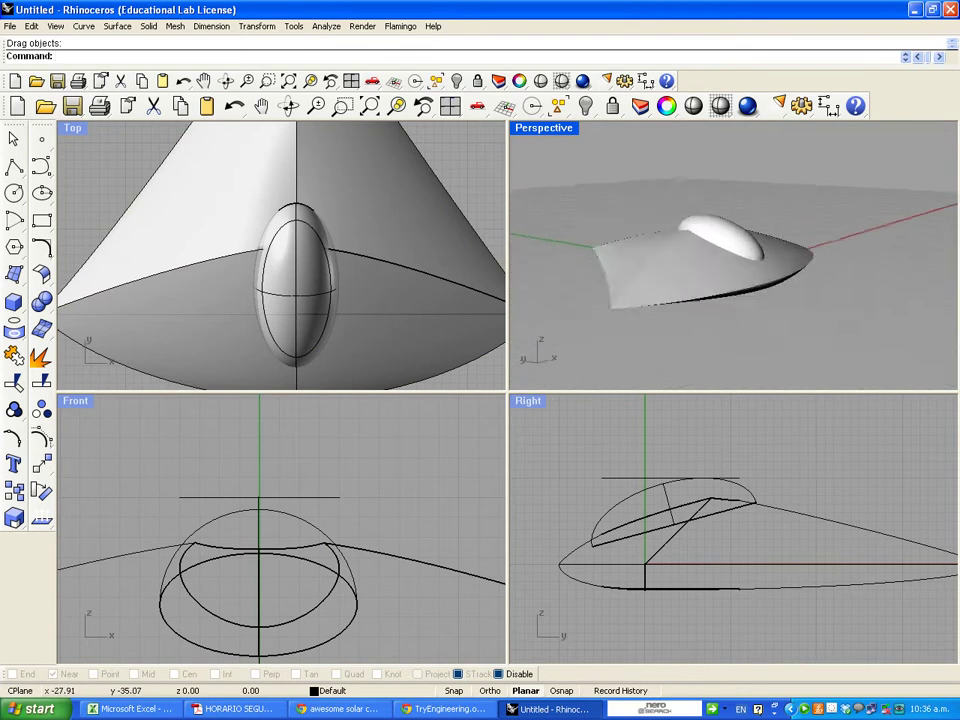
{"action": "key", "text": "Left"}
{"action": "key", "text": "Left"}
{"action": "key", "text": "Left"}
{"action": "key", "text": "Left"}
{"action": "key", "text": "Left"}
{"action": "key", "text": "Left"}
{"action": "key", "text": "Left"}
{"action": "key", "text": "Left"}
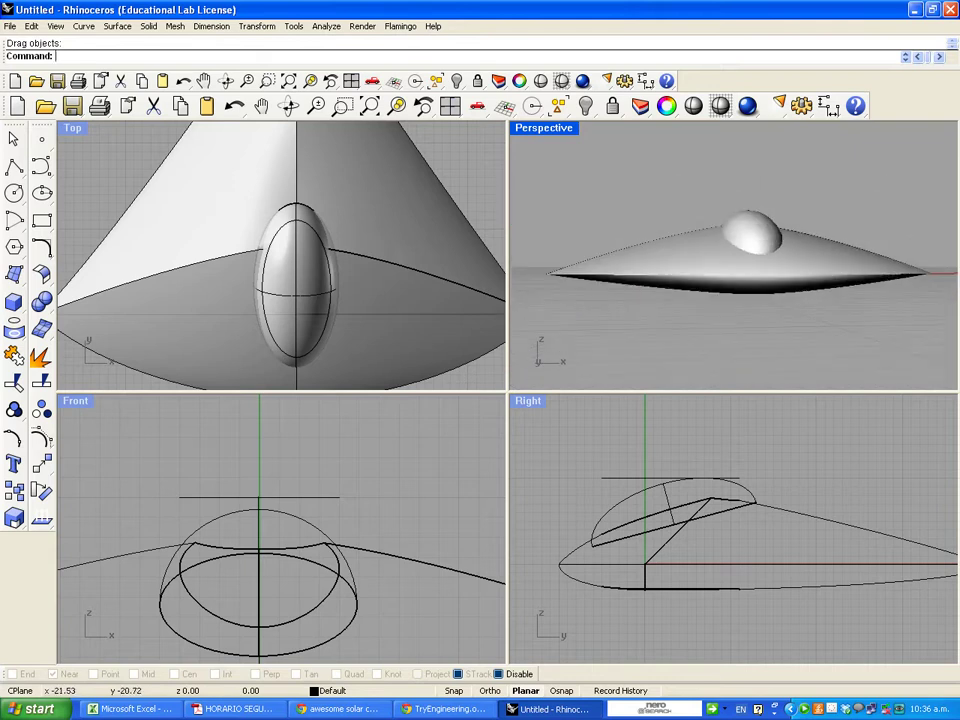
{"action": "right_click_drag", "start_coordinate": [560, 295], "coordinate": [700, 330]}
Draw a circle with a radius of about 3.7 units on the body's underside in the Right view, and move it about 6 units forward
{"action": "scroll", "coordinate": [222, 192], "scroll_direction": "down", "scroll_amount": 12}
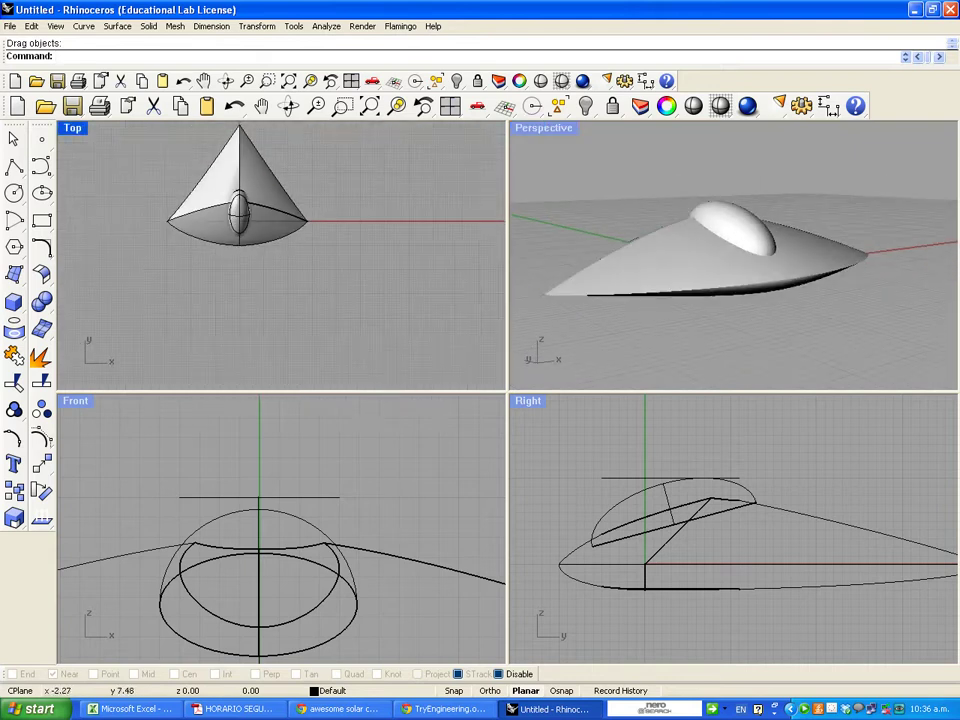
{"action": "right_click_drag", "start_coordinate": [230, 192], "coordinate": [270, 226]}
{"action": "scroll", "coordinate": [279, 463], "scroll_direction": "down", "scroll_amount": 8}
{"action": "right_click_drag", "start_coordinate": [304, 531], "coordinate": [308, 556]}
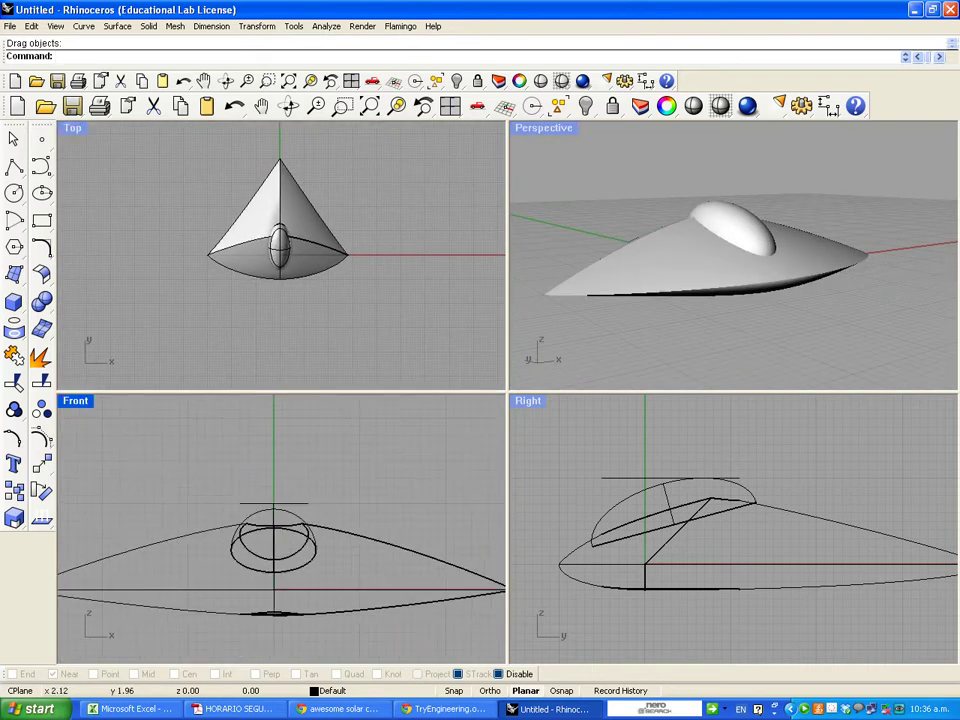
{"action": "scroll", "coordinate": [429, 545], "scroll_direction": "down", "scroll_amount": 4}
{"action": "right_click_drag", "start_coordinate": [444, 604], "coordinate": [405, 553]}
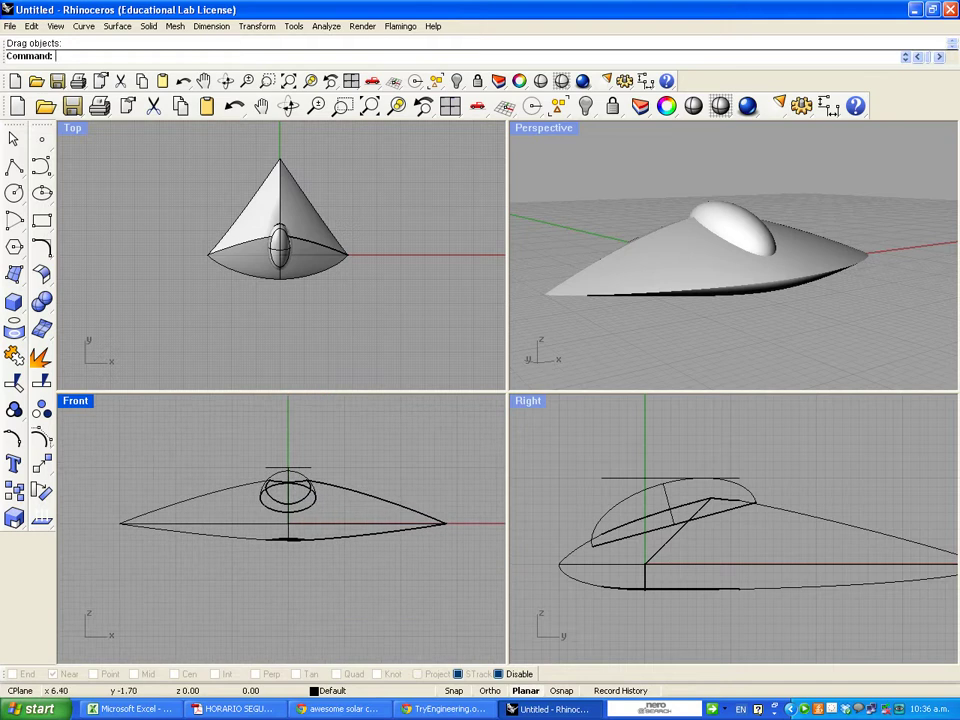
{"action": "scroll", "coordinate": [734, 565], "scroll_direction": "up", "scroll_amount": 2}
{"action": "right_click_drag", "start_coordinate": [760, 590], "coordinate": [738, 552]}
{"action": "scroll", "coordinate": [734, 565], "scroll_direction": "down", "scroll_amount": 2}
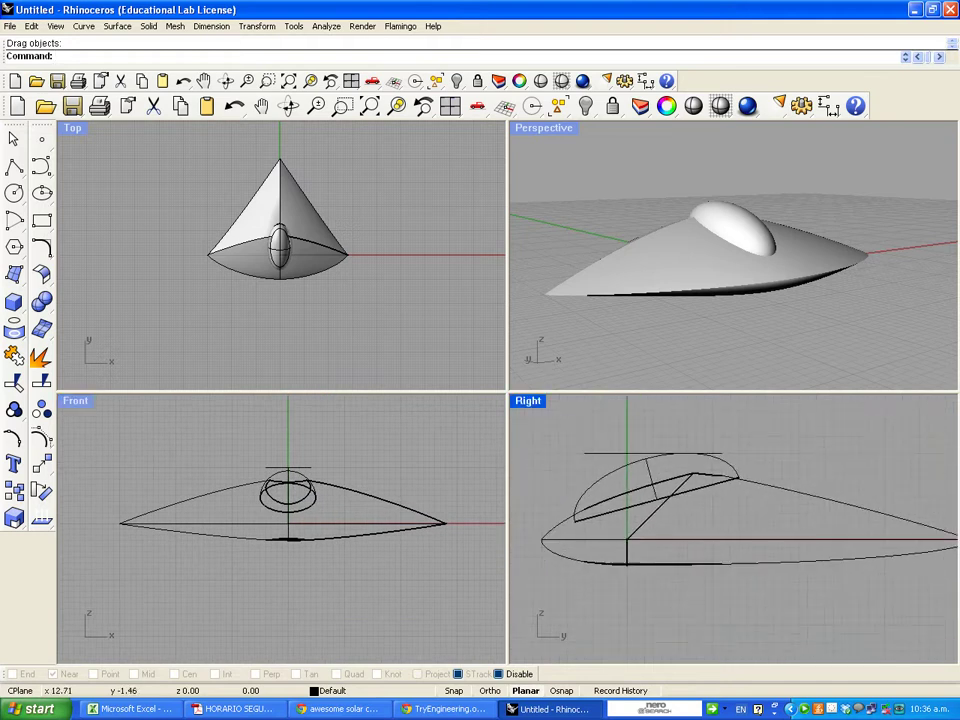
{"action": "scroll", "coordinate": [727, 543], "scroll_direction": "down", "scroll_amount": 1}
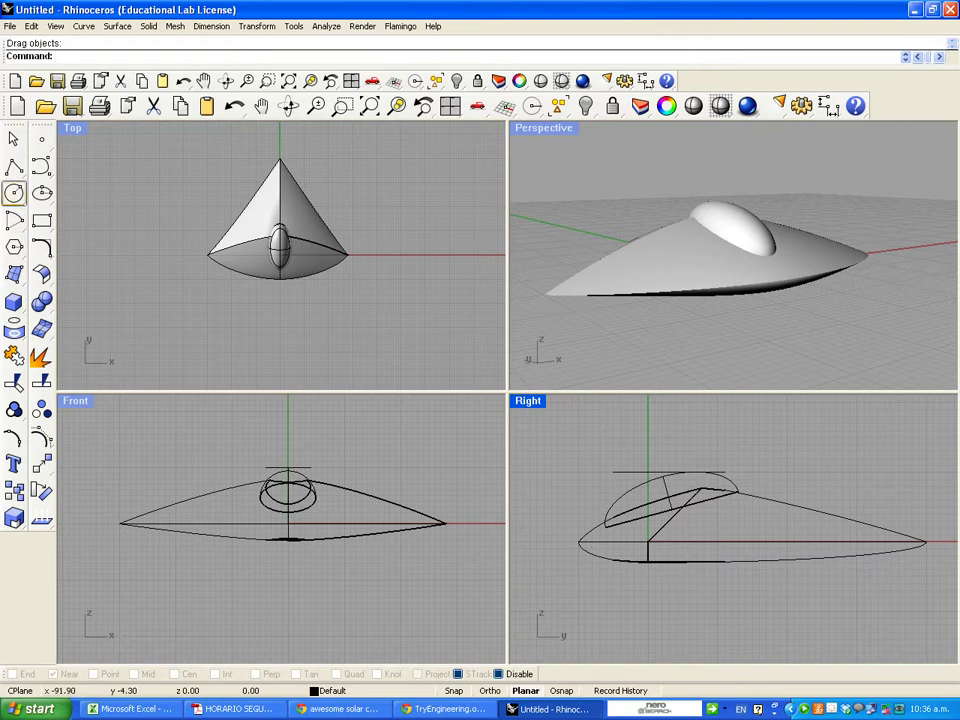
{"action": "left_click", "coordinate": [14, 193]}
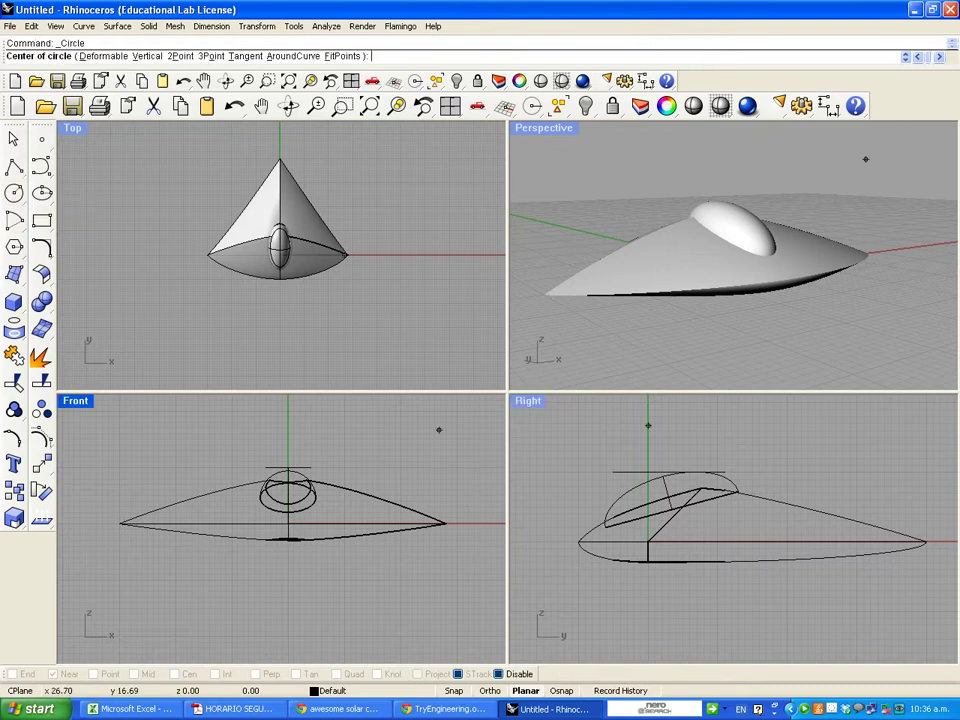
{"action": "left_click", "coordinate": [693, 562]}
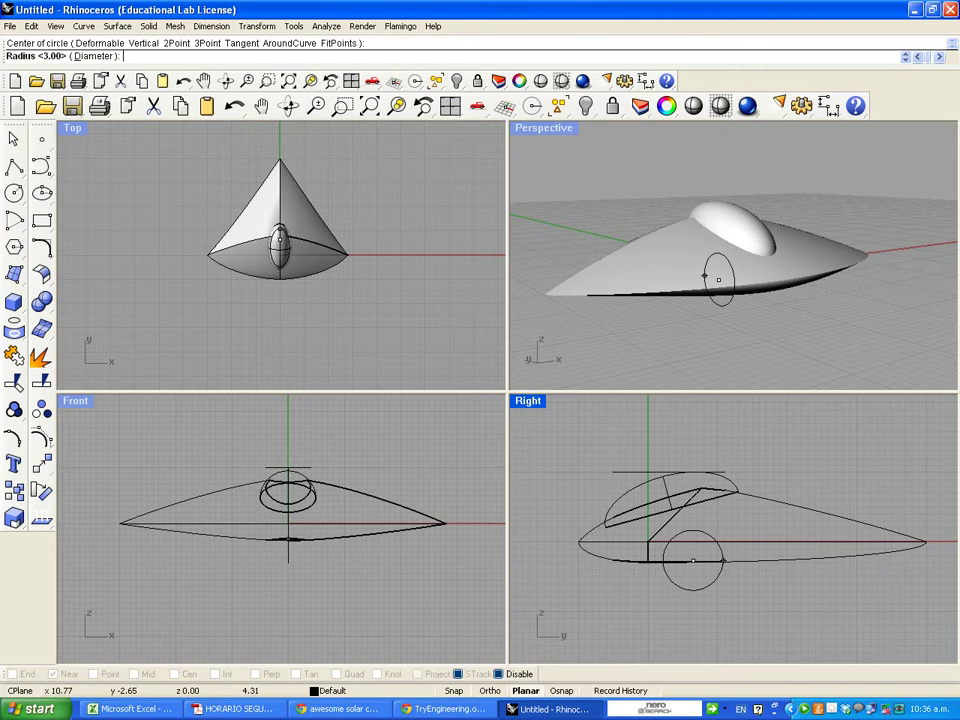
{"action": "scroll", "coordinate": [700, 557], "scroll_direction": "up", "scroll_amount": 3}
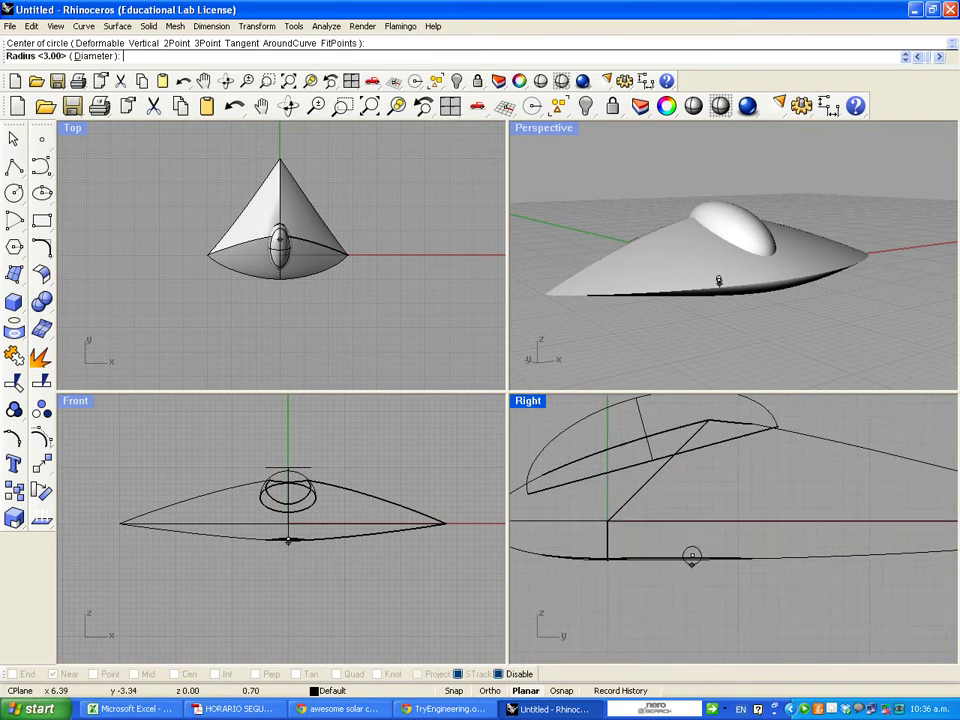
{"action": "scroll", "coordinate": [700, 557], "scroll_direction": "down", "scroll_amount": 2}
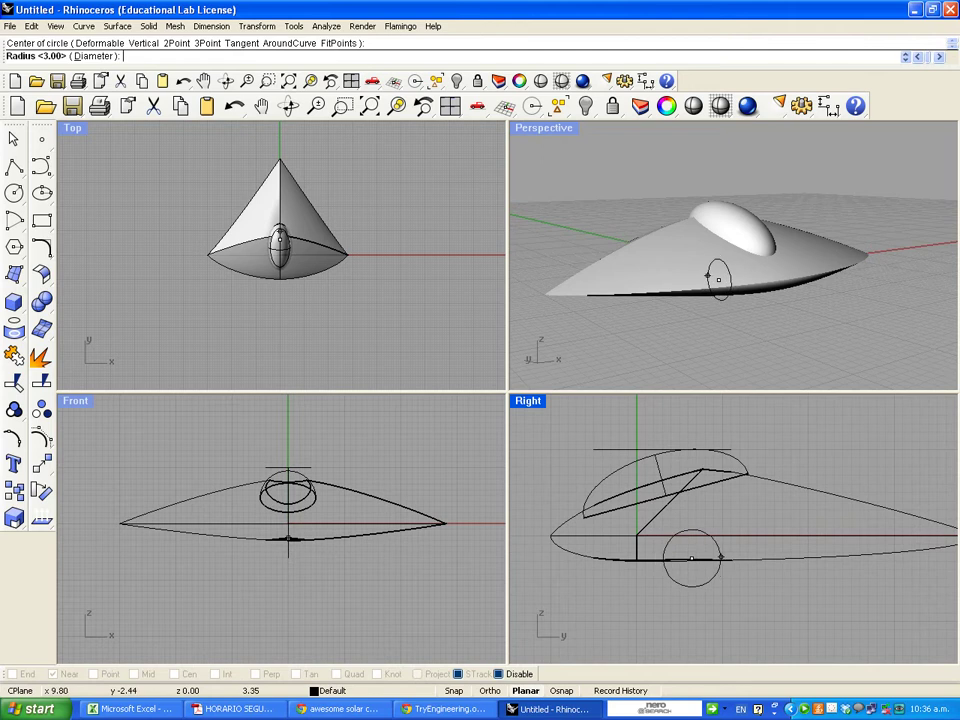
{"action": "left_click", "coordinate": [723, 557]}
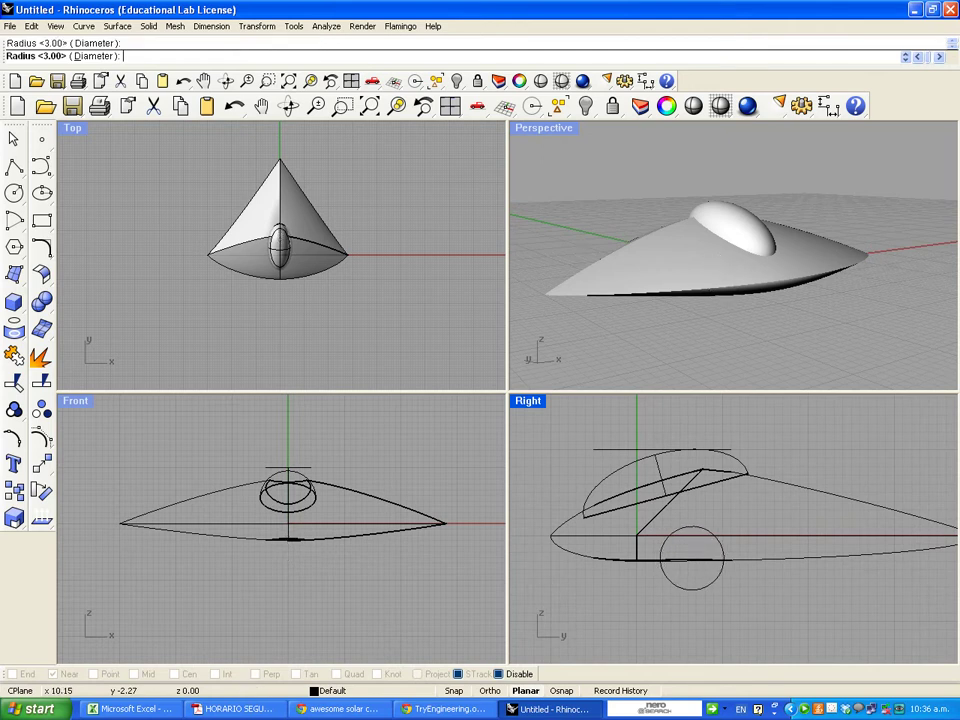
{"action": "left_click_drag", "start_coordinate": [720, 545], "coordinate": [668, 545]}
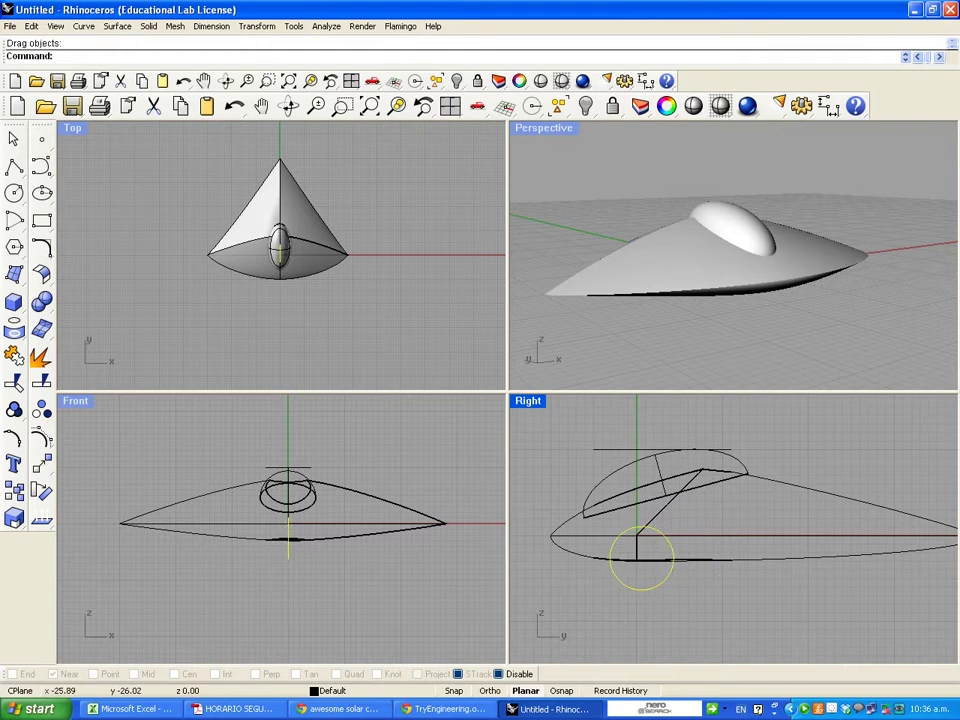
Duplicate the wheel circle in place and offset the copy about 0.45 units along the positive X direction in the Front view
{"action": "left_click", "coordinate": [668, 335]}
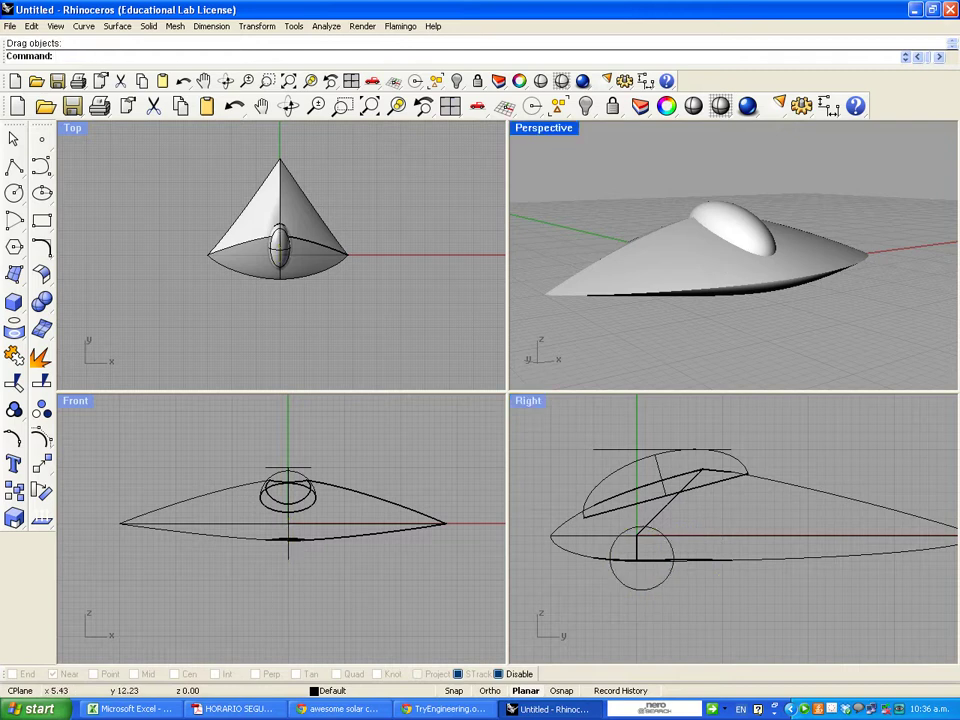
{"action": "scroll", "coordinate": [654, 597], "scroll_direction": "up", "scroll_amount": 6}
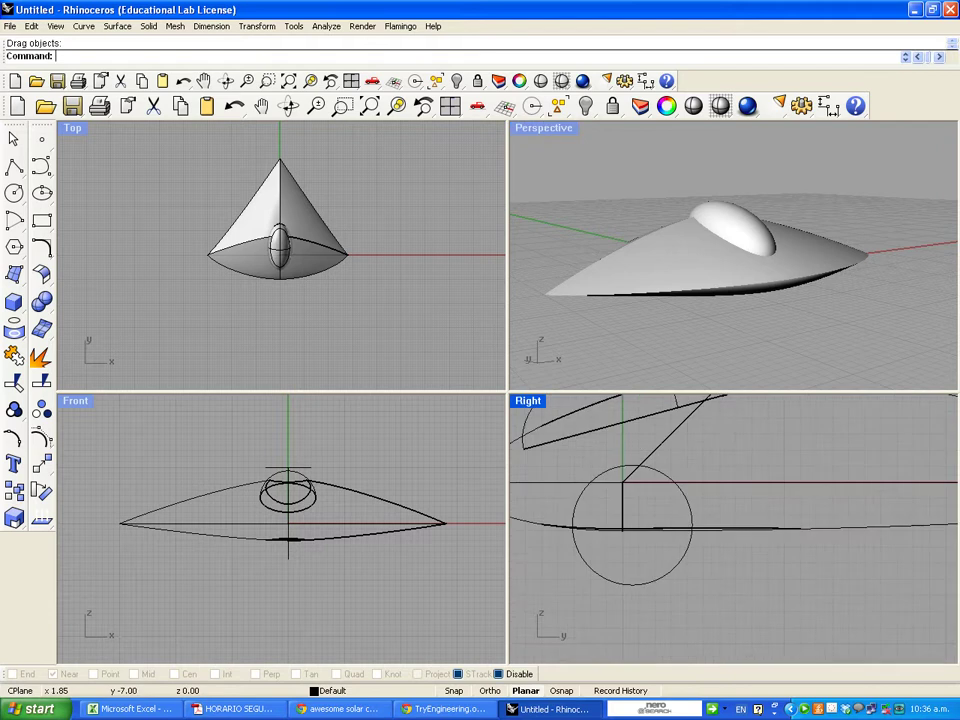
{"action": "scroll", "coordinate": [654, 597], "scroll_direction": "down", "scroll_amount": 4}
{"action": "left_click", "coordinate": [656, 582]}
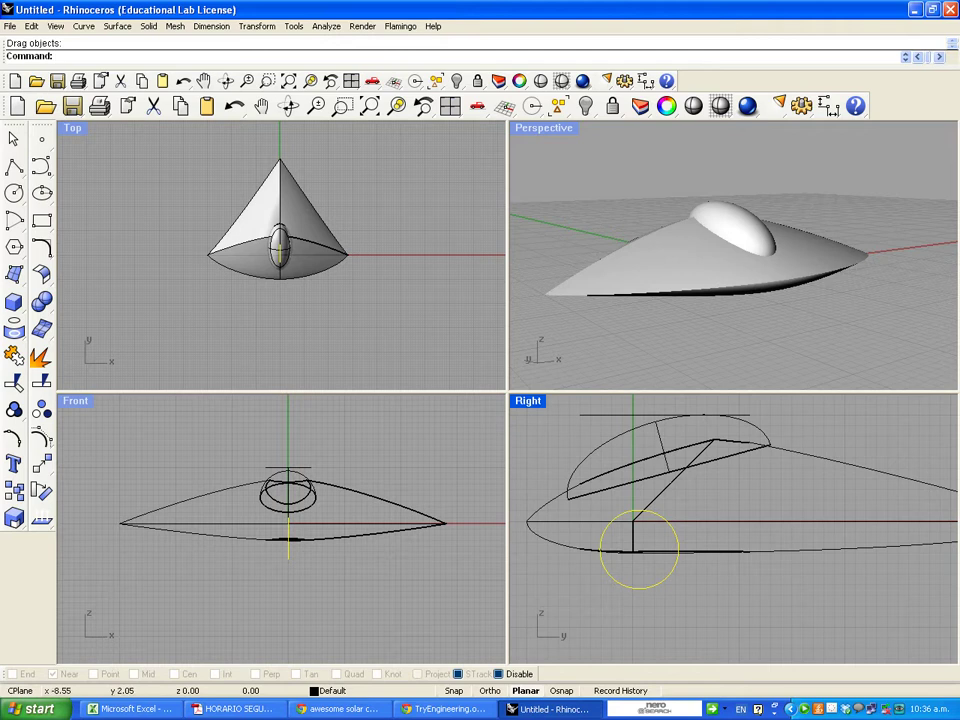
{"action": "key", "text": "ctrl+c"}
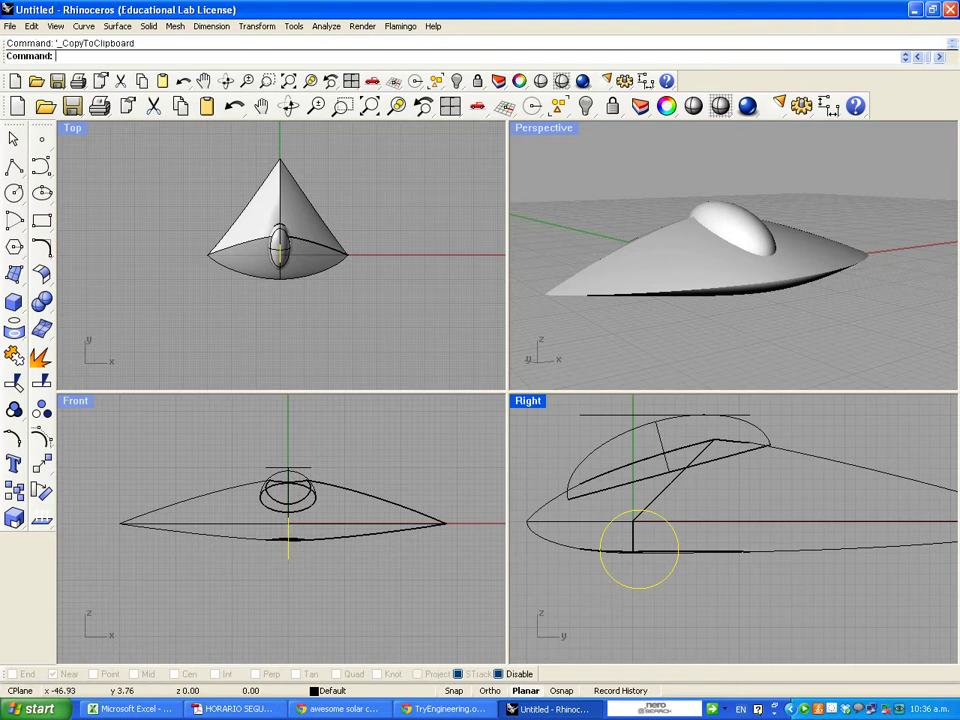
{"action": "key", "text": "ctrl+v"}
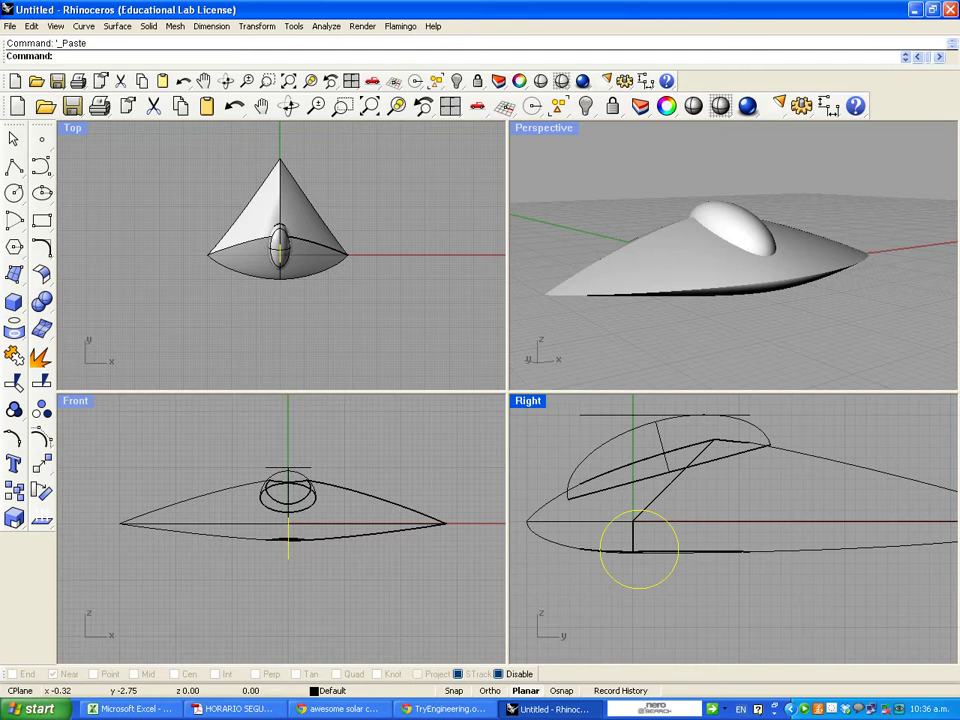
{"action": "scroll", "coordinate": [287, 540], "scroll_direction": "up", "scroll_amount": 5}
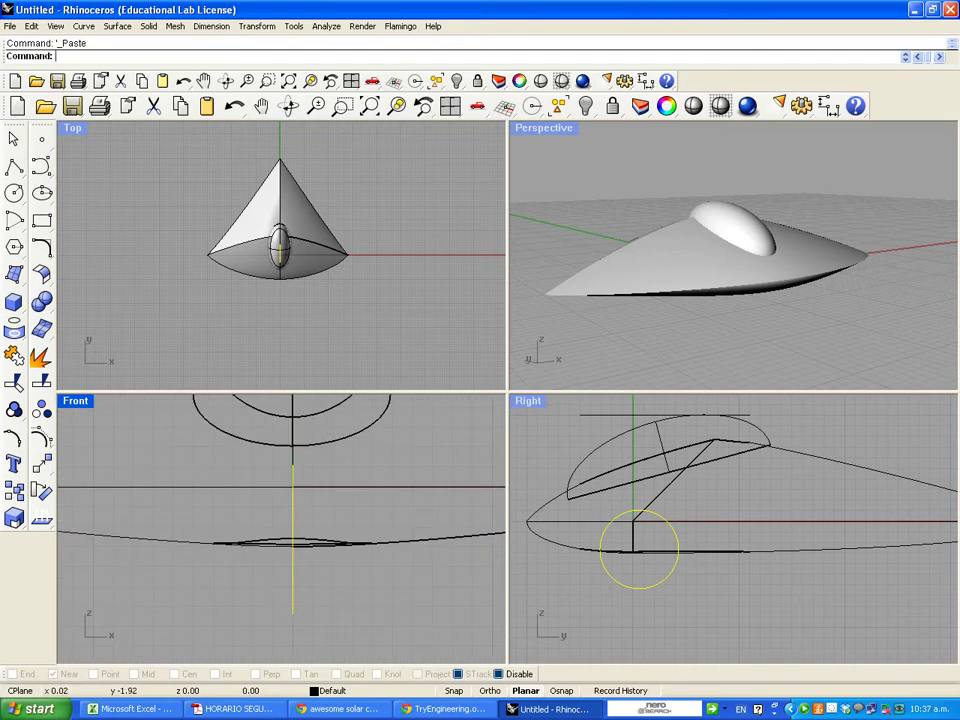
{"action": "left_click_drag", "start_coordinate": [292, 525], "coordinate": [299, 525]}
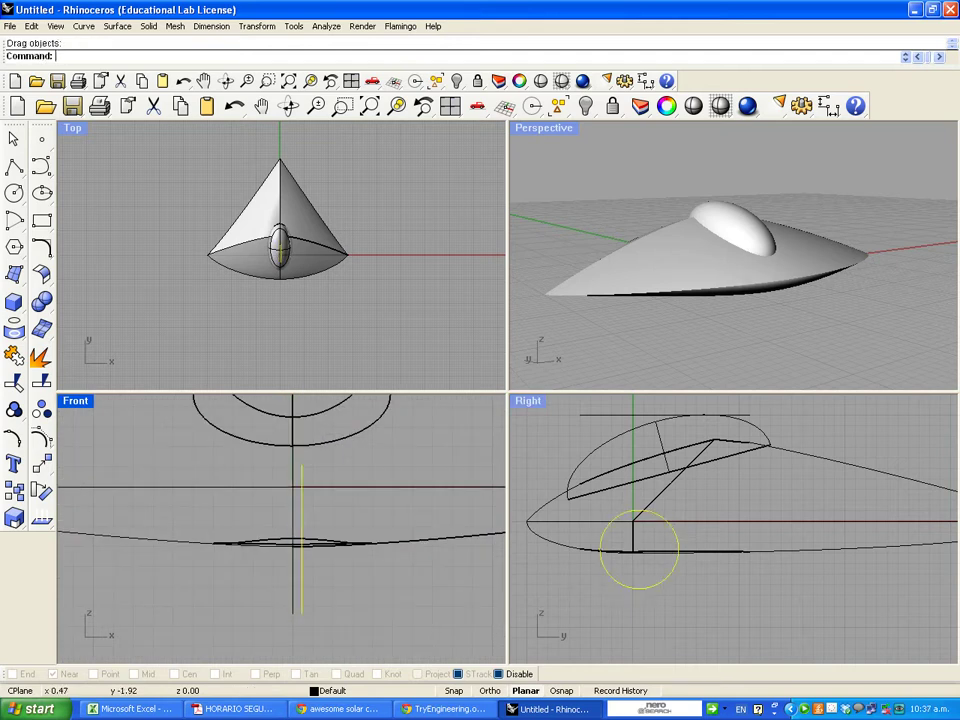
{"action": "left_click", "coordinate": [322, 493]}
Hide the cockpit dome and the car body, leaving the two wheel circles displayed
{"action": "scroll", "coordinate": [264, 635], "scroll_direction": "up", "scroll_amount": 8}
{"action": "scroll", "coordinate": [289, 610], "scroll_direction": "down", "scroll_amount": 6}
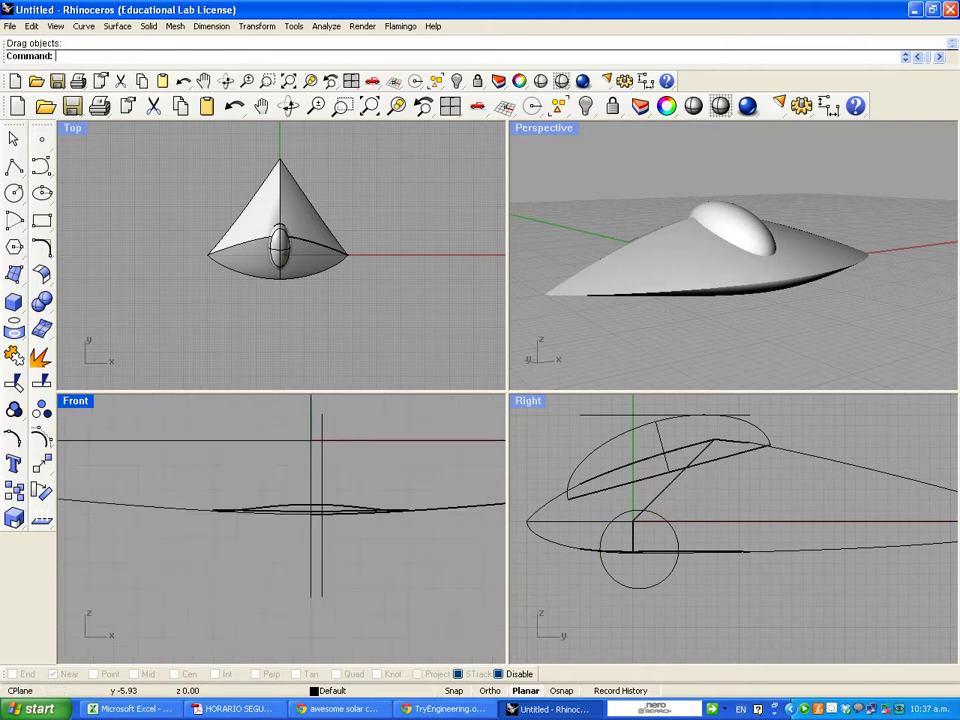
{"action": "right_click_drag", "start_coordinate": [368, 572], "coordinate": [353, 583]}
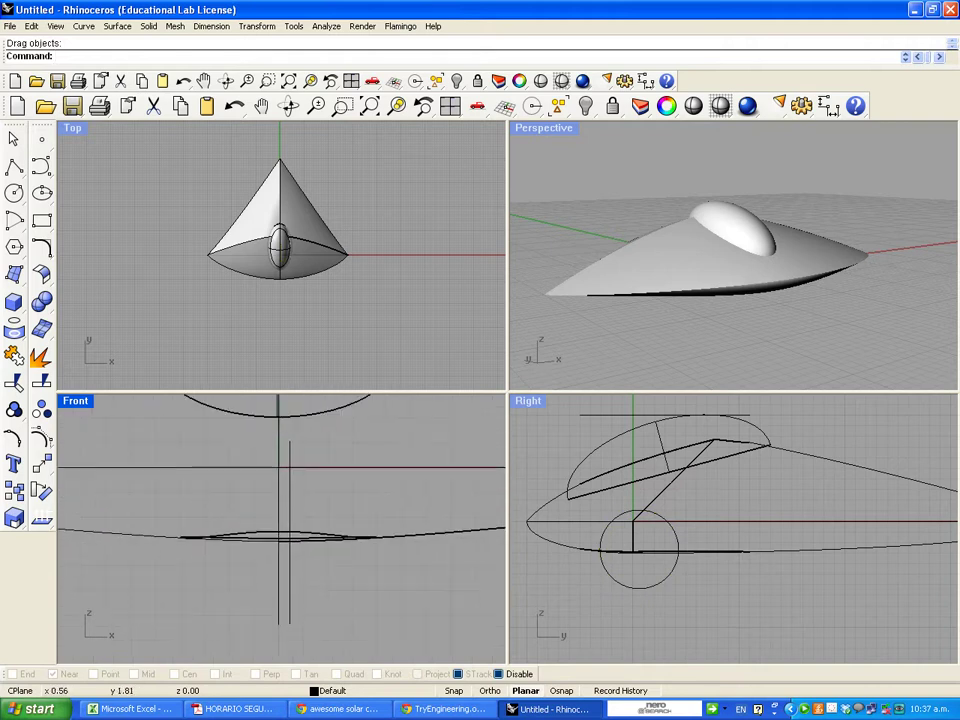
{"action": "scroll", "coordinate": [300, 540], "scroll_direction": "up", "scroll_amount": 2}
{"action": "scroll", "coordinate": [280, 520], "scroll_direction": "down", "scroll_amount": 5}
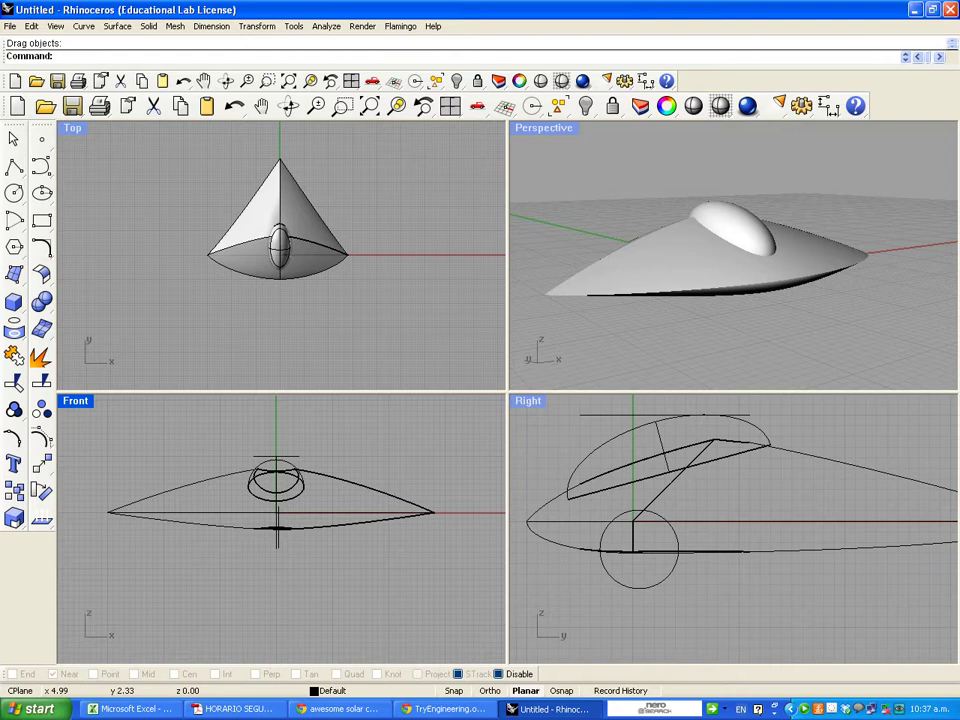
{"action": "left_click", "coordinate": [733, 222]}
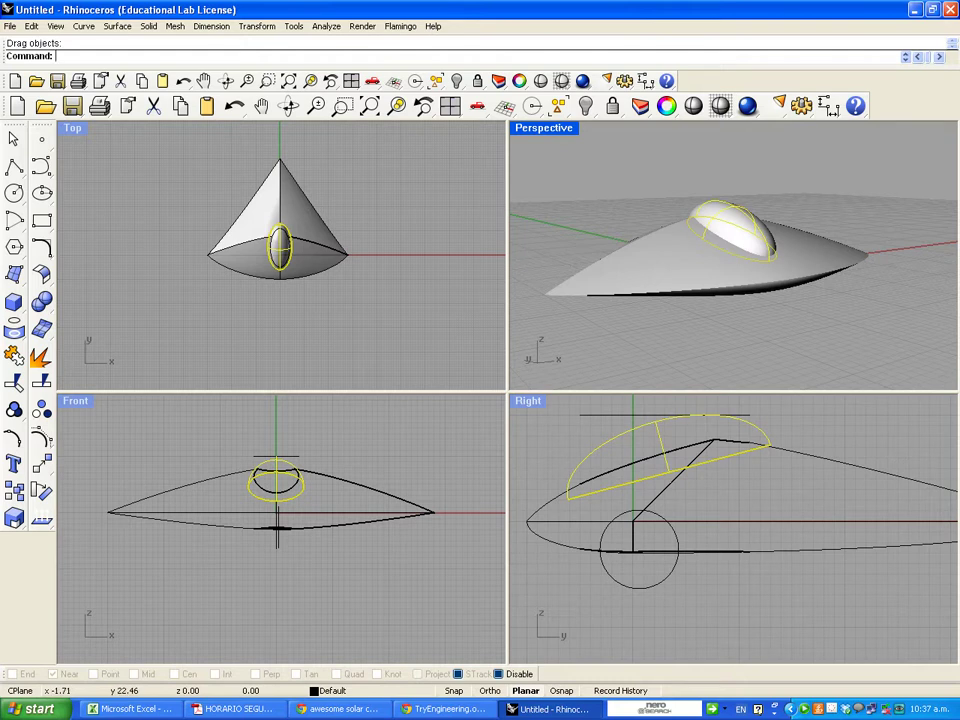
{"action": "left_click", "coordinate": [676, 256], "text": "shift"}
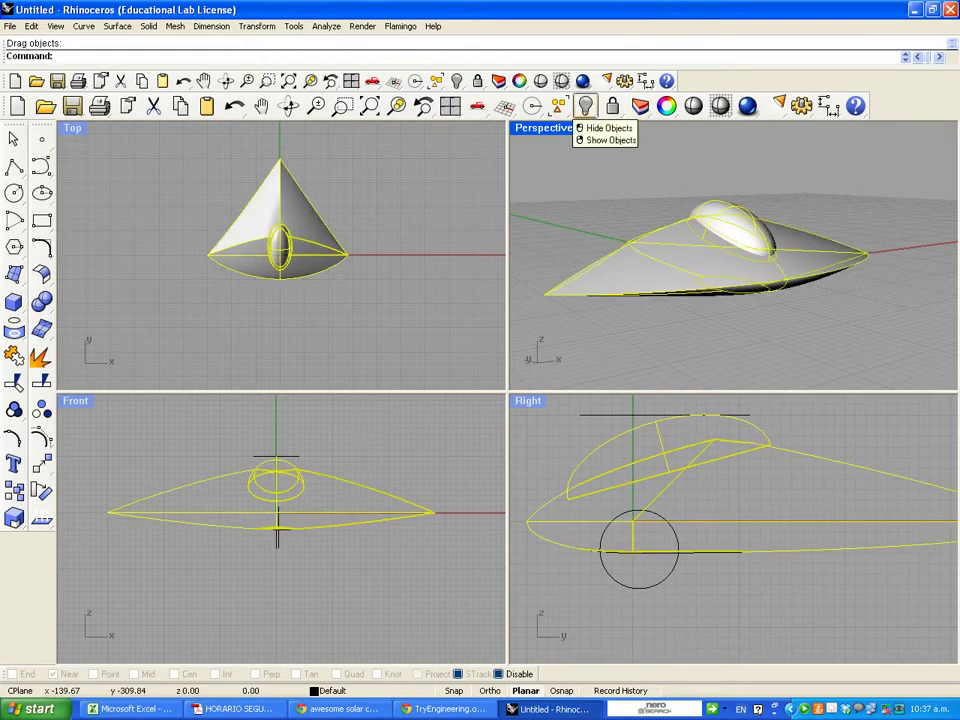
{"action": "left_click", "coordinate": [585, 106]}
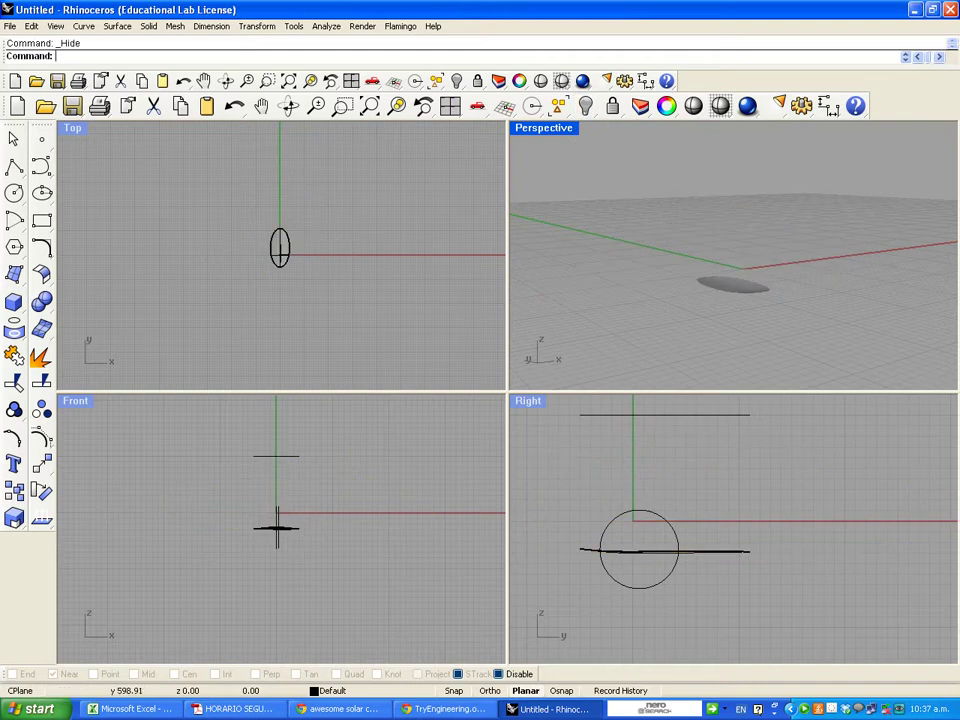
Hide the small oval surface on the underside and the ellipse curve above it, so only the wheel circles remain
{"action": "right_click_drag", "start_coordinate": [733, 255], "coordinate": [735, 180]}
{"action": "key", "text": "Down"}
{"action": "key", "text": "Down"}
{"action": "key", "text": "Down"}
{"action": "key", "text": "Down"}
{"action": "key", "text": "Down"}
{"action": "key", "text": "Down"}
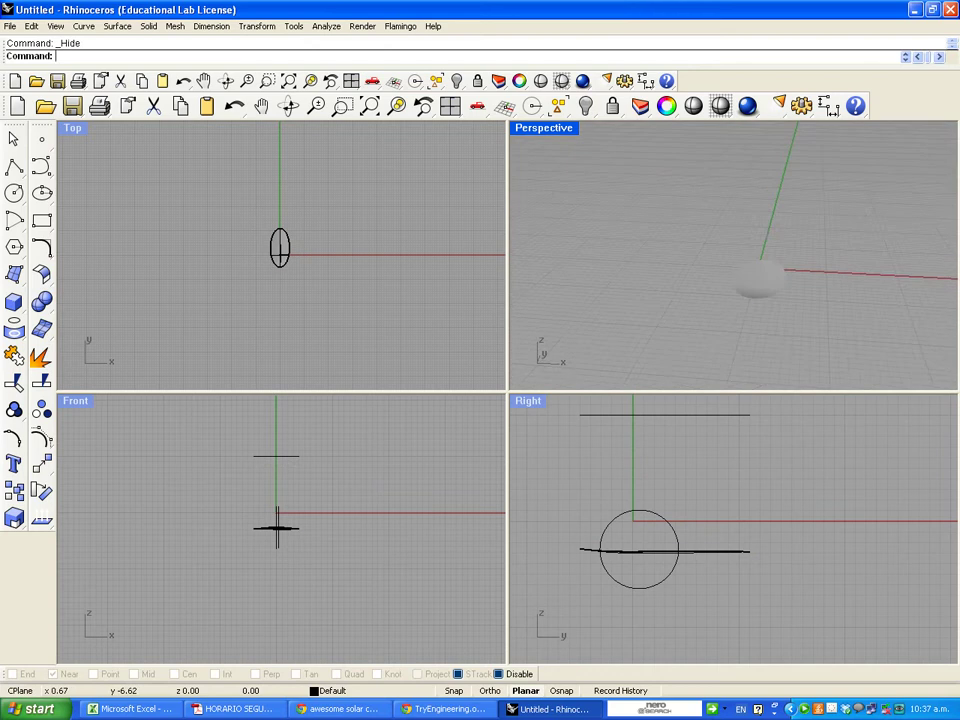
{"action": "left_click", "coordinate": [700, 550]}
{"action": "left_click", "coordinate": [585, 106]}
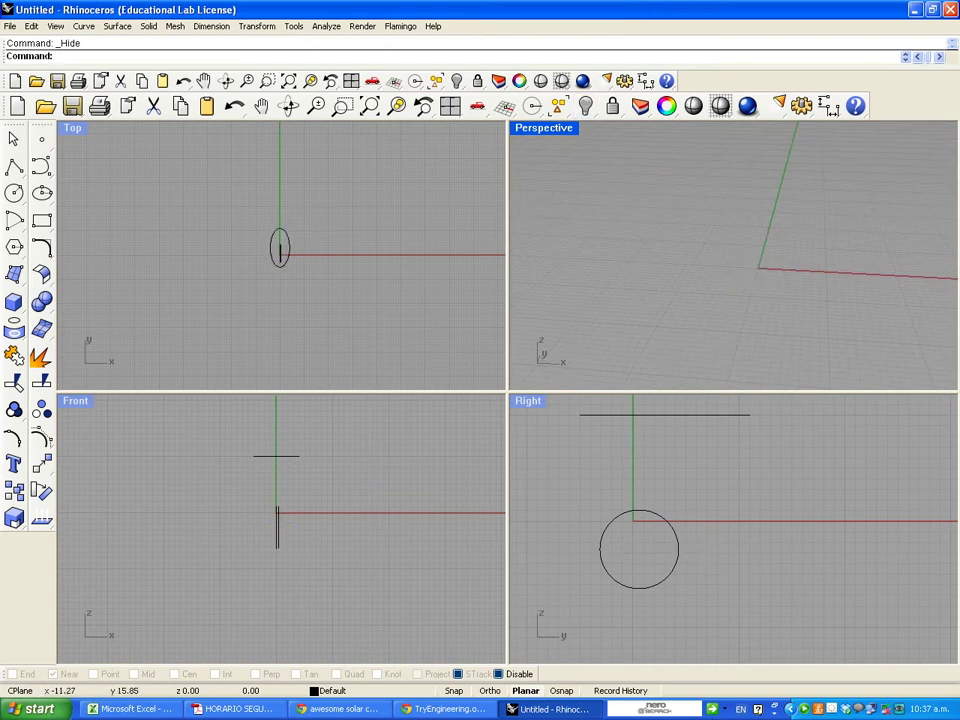
{"action": "scroll", "coordinate": [289, 287], "scroll_direction": "up", "scroll_amount": 4}
{"action": "left_click", "coordinate": [253, 206]}
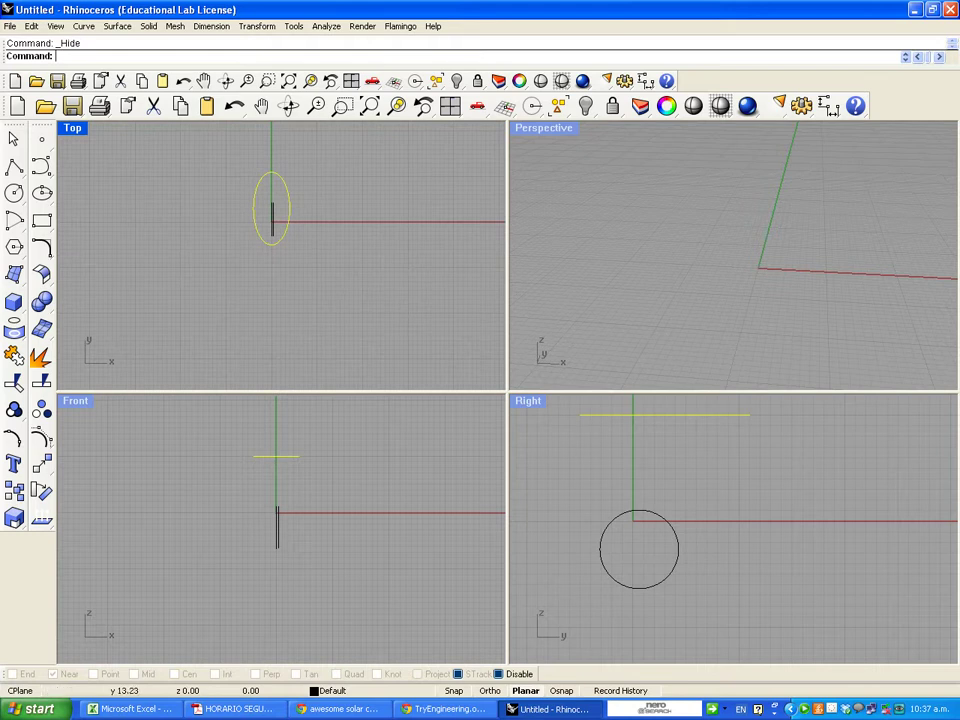
{"action": "left_click", "coordinate": [585, 105]}
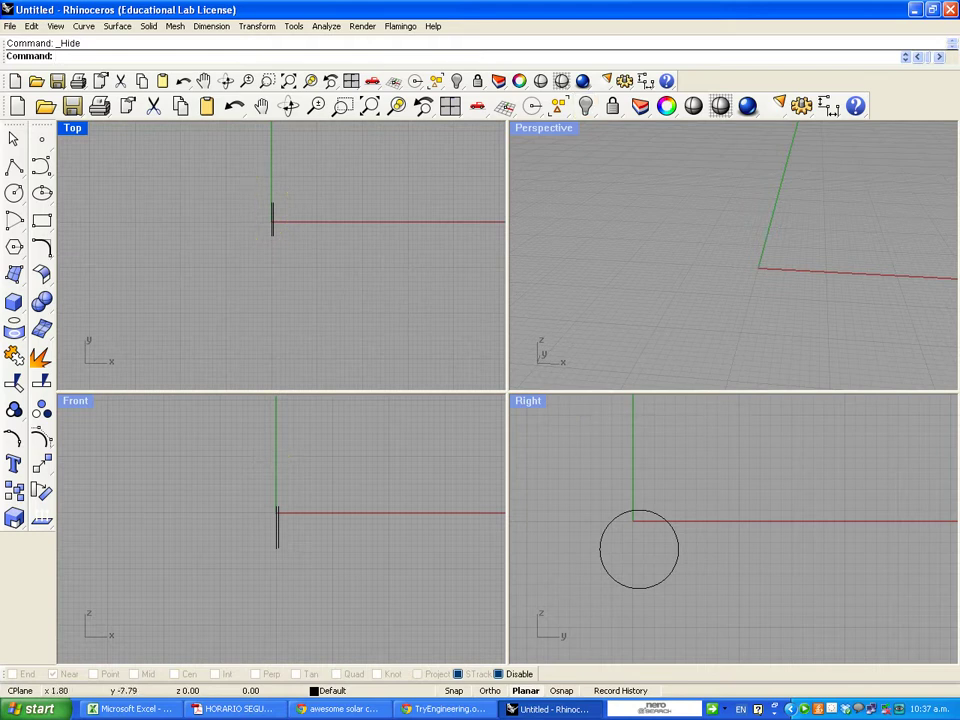
With object snaps enabled, draw a degree-3 arched control-point curve about 0.45 units wide joining the tops of the two circles in the Front view
{"action": "scroll", "coordinate": [286, 558], "scroll_direction": "up", "scroll_amount": 2}
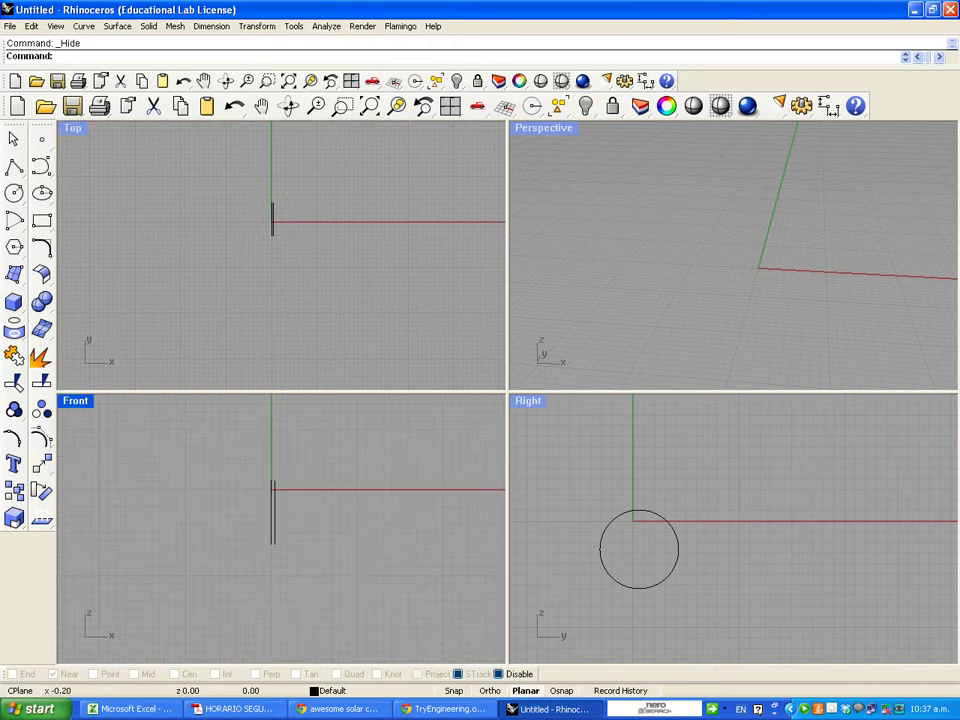
{"action": "scroll", "coordinate": [297, 496], "scroll_direction": "up", "scroll_amount": 4}
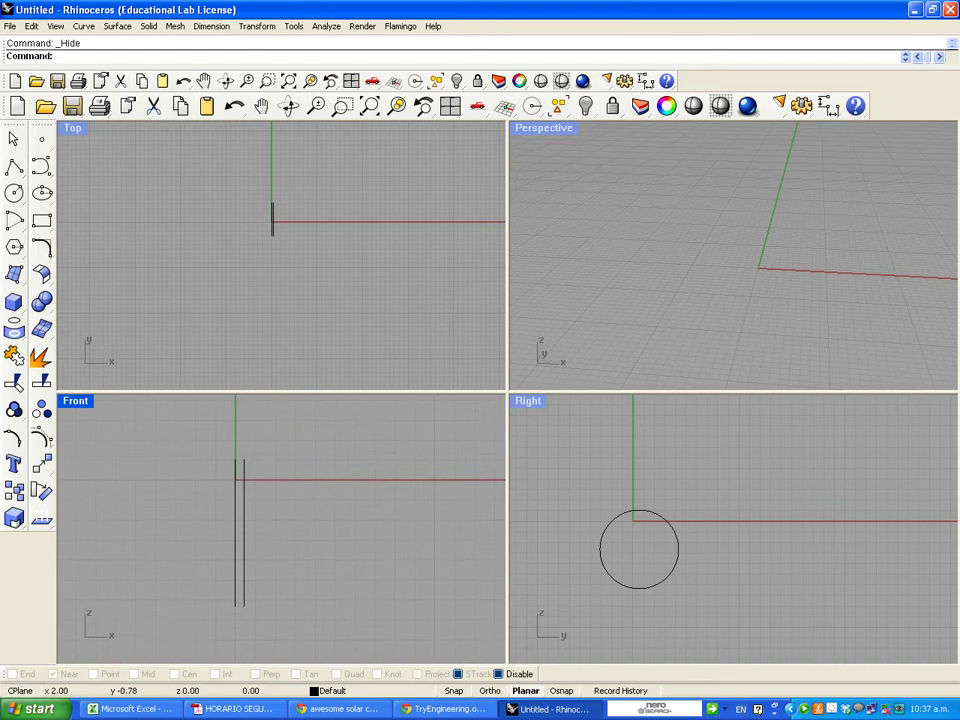
{"action": "scroll", "coordinate": [220, 464], "scroll_direction": "up", "scroll_amount": 7}
{"action": "right_click_drag", "start_coordinate": [210, 500], "coordinate": [269, 425]}
{"action": "scroll", "coordinate": [371, 485], "scroll_direction": "down", "scroll_amount": 6}
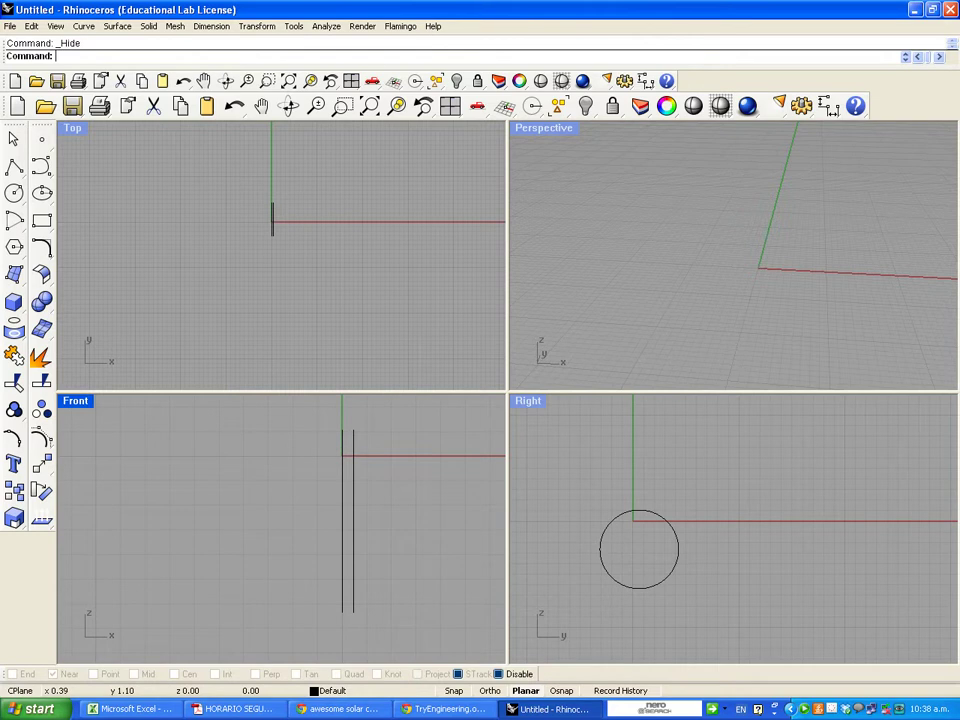
{"action": "scroll", "coordinate": [351, 431], "scroll_direction": "up", "scroll_amount": 4}
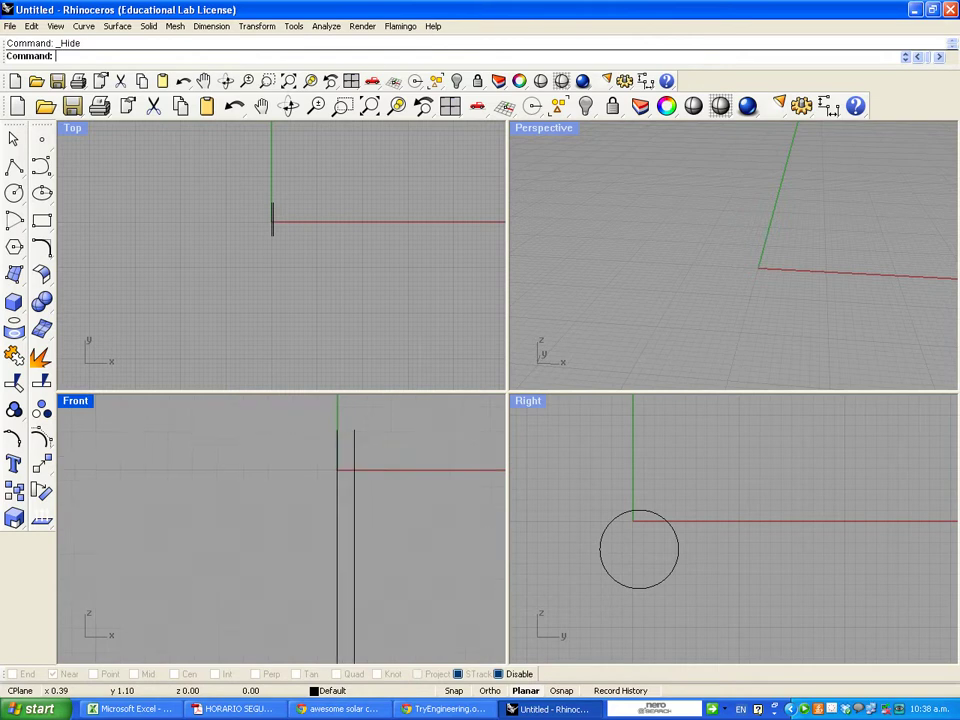
{"action": "right_click_drag", "start_coordinate": [390, 479], "coordinate": [341, 506]}
{"action": "scroll", "coordinate": [317, 501], "scroll_direction": "down", "scroll_amount": 6}
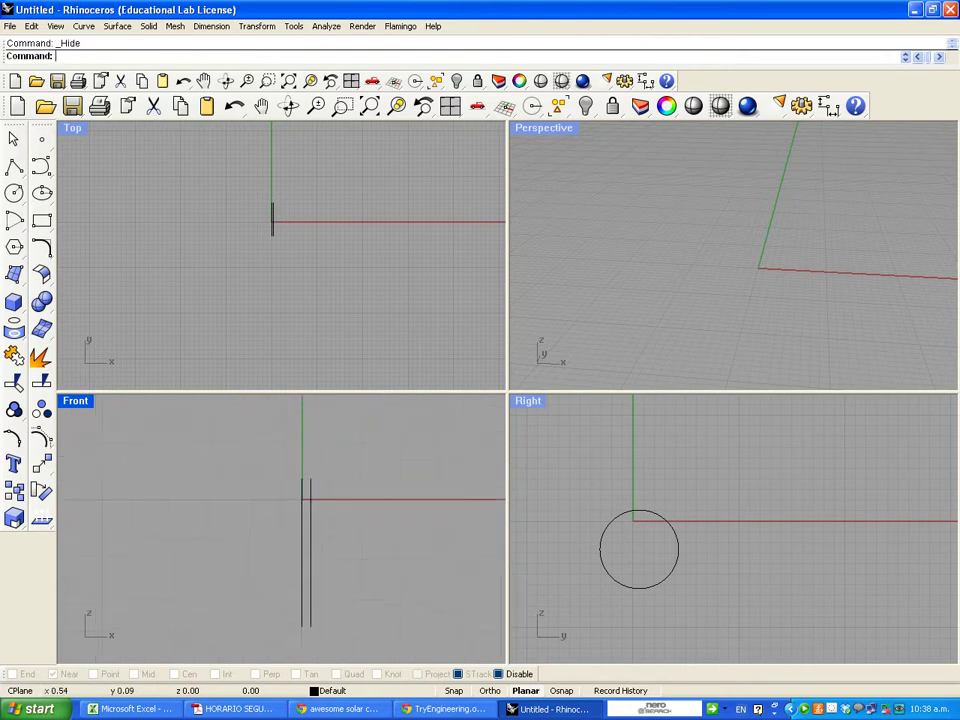
{"action": "scroll", "coordinate": [305, 480], "scroll_direction": "up", "scroll_amount": 5}
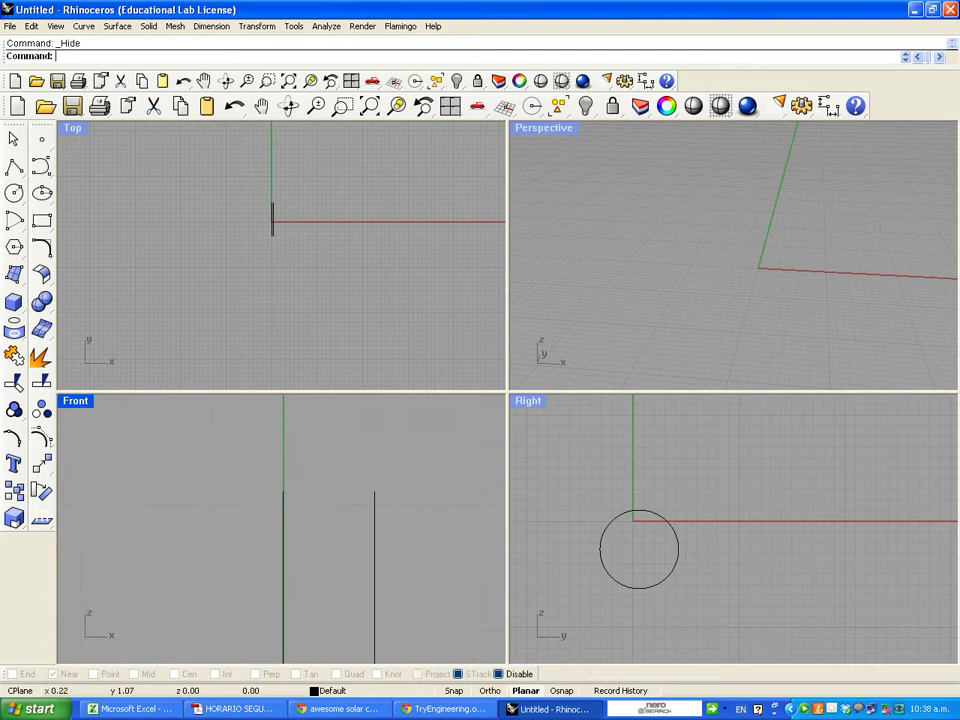
{"action": "left_click", "coordinate": [41, 166]}
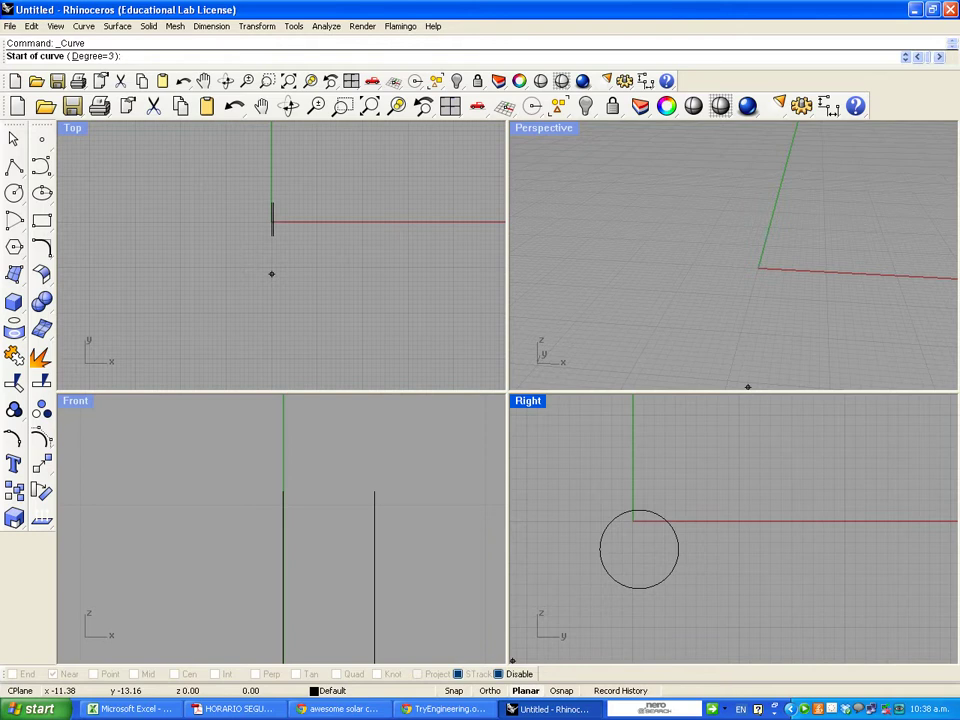
{"action": "left_click", "coordinate": [513, 674]}
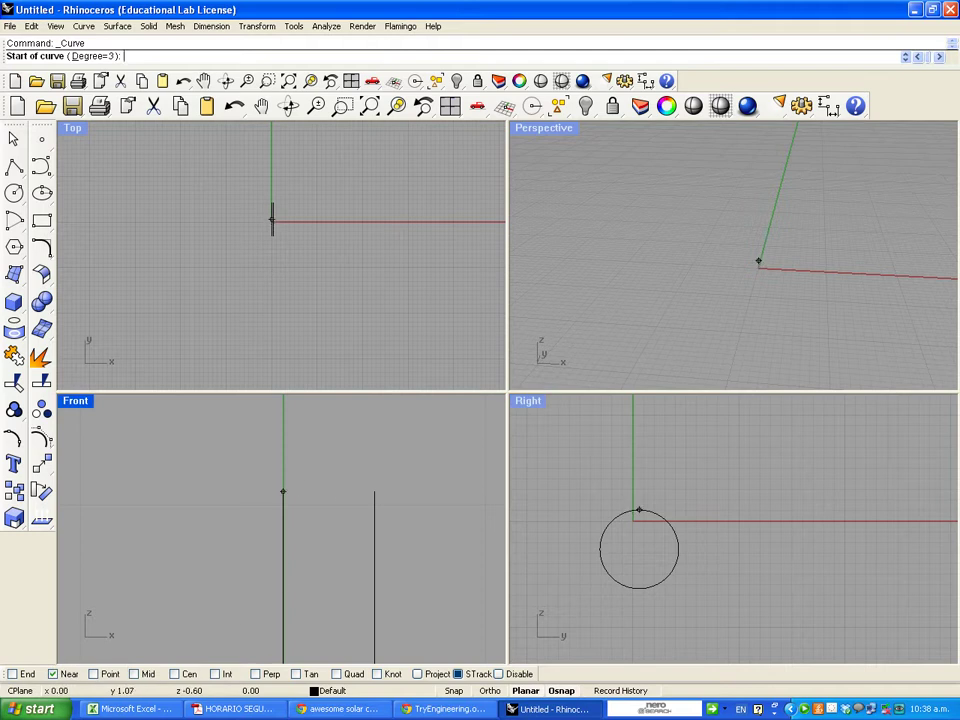
{"action": "left_click", "coordinate": [283, 491]}
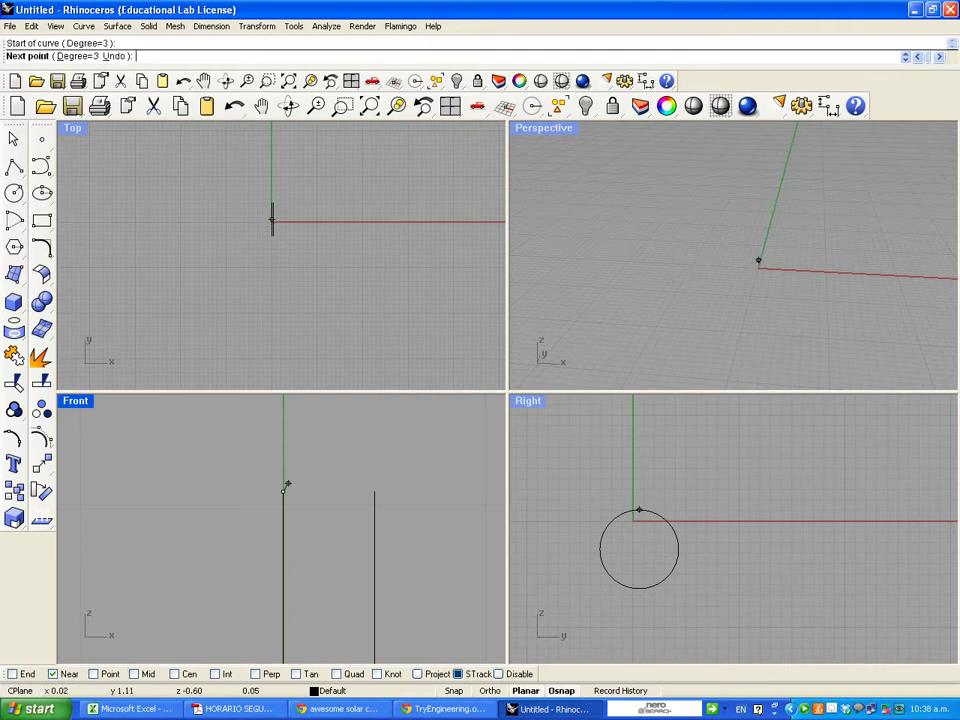
{"action": "left_click", "coordinate": [310, 437]}
{"action": "left_click", "coordinate": [346, 437]}
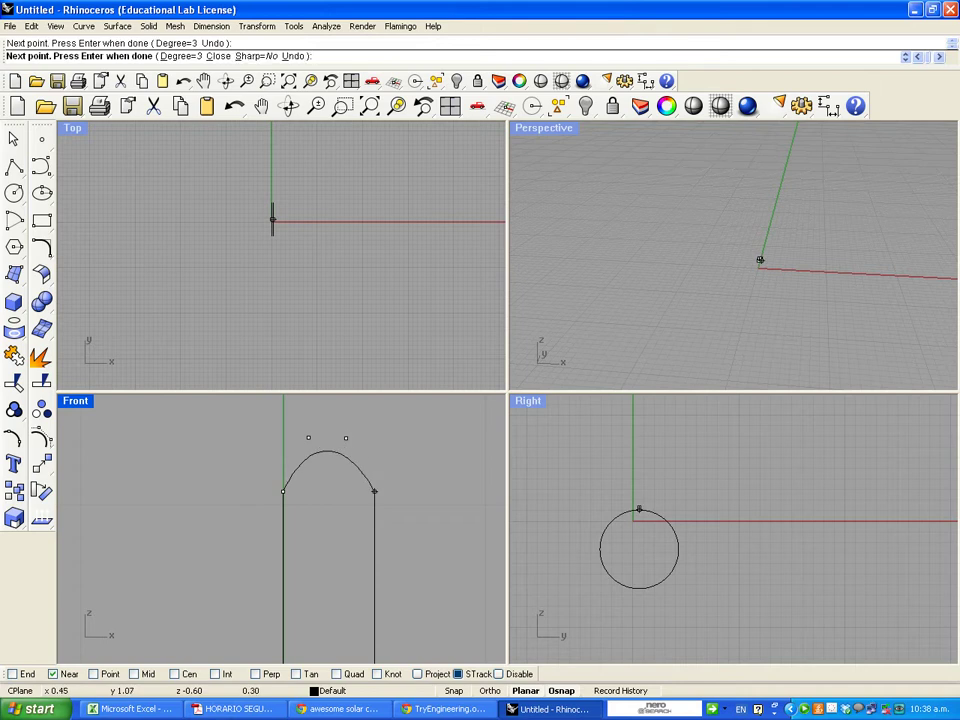
{"action": "left_click", "coordinate": [374, 491]}
{"action": "key", "text": "Return"}
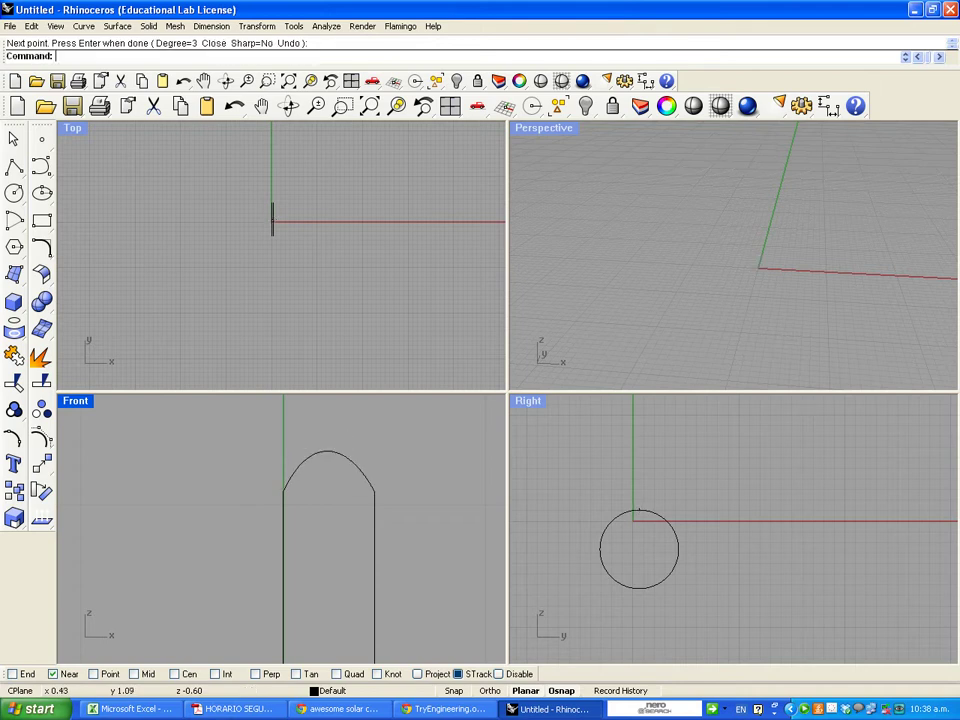
Examine the arched curve and the full height of both circles in the Front view
{"action": "scroll", "coordinate": [348, 488], "scroll_direction": "down", "scroll_amount": 12}
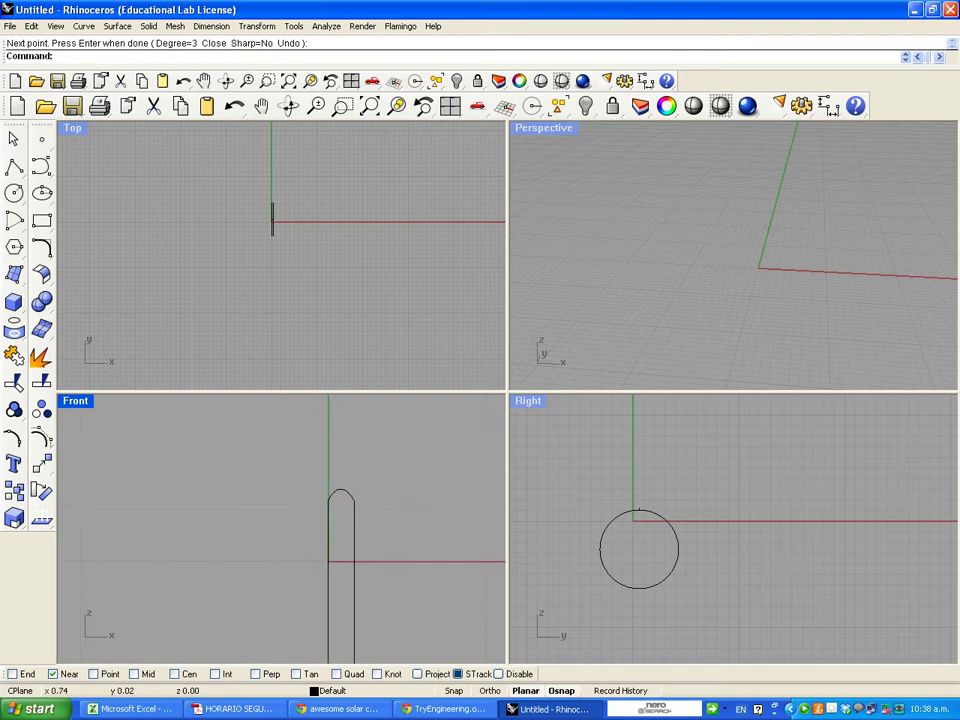
{"action": "right_click_drag", "start_coordinate": [367, 557], "coordinate": [299, 487]}
{"action": "scroll", "coordinate": [299, 487], "scroll_direction": "down", "scroll_amount": 6}
{"action": "scroll", "coordinate": [338, 528], "scroll_direction": "down", "scroll_amount": 9}
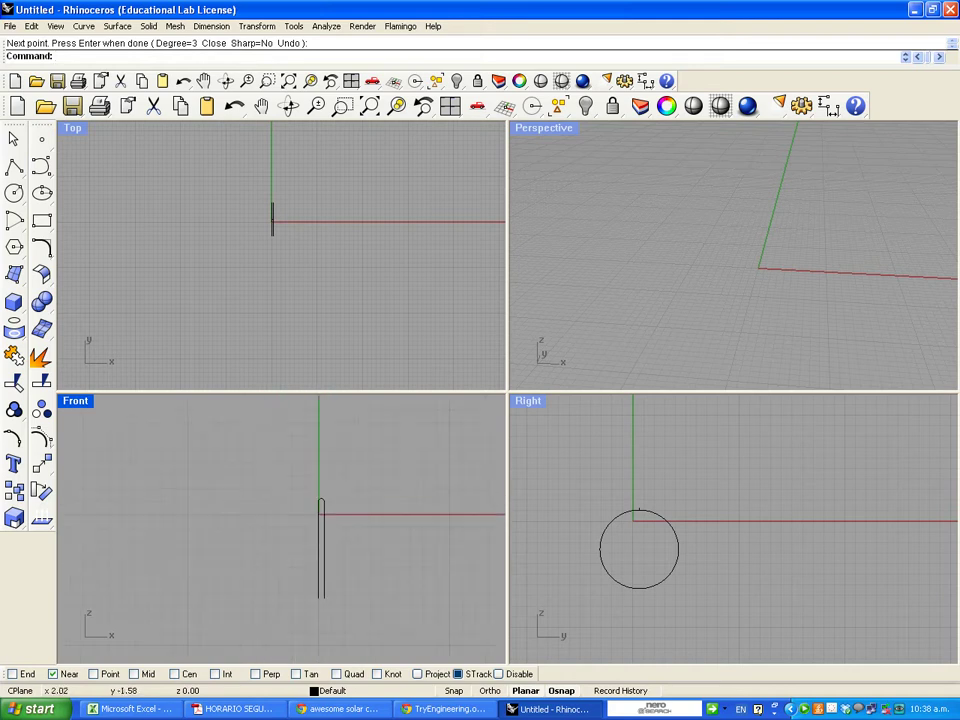
{"action": "scroll", "coordinate": [340, 525], "scroll_direction": "up", "scroll_amount": 9}
{"action": "scroll", "coordinate": [335, 529], "scroll_direction": "down", "scroll_amount": 2}
{"action": "right_click_drag", "start_coordinate": [332, 541], "coordinate": [332, 502]}
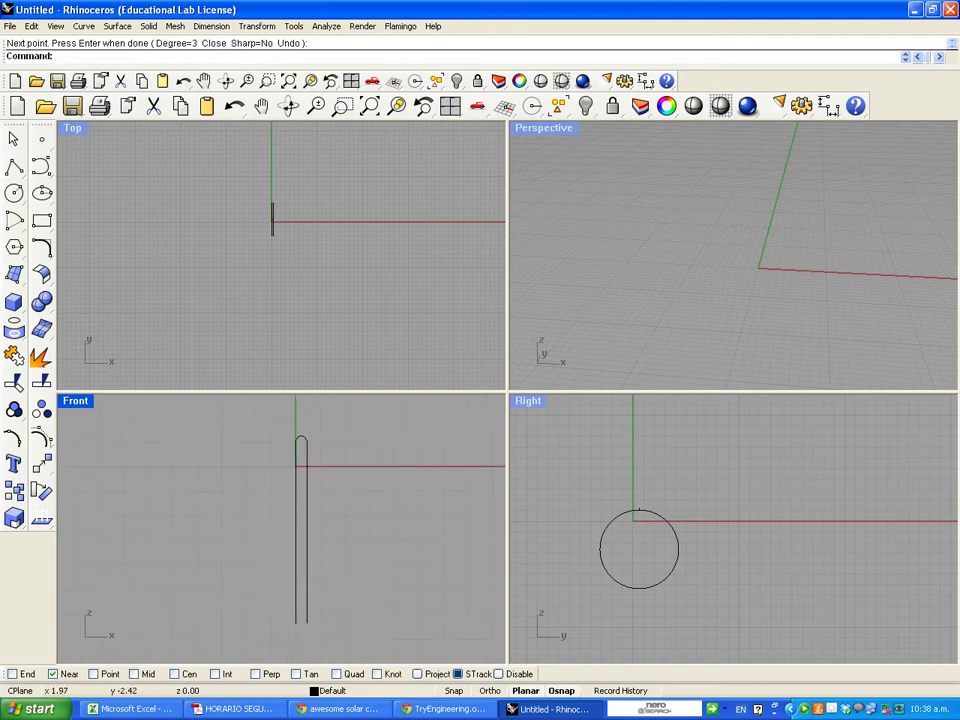
Set the Perspective view to Ghosted display and orbit it to show the two circles and their connecting arch at an angle
{"action": "left_click", "coordinate": [543, 128]}
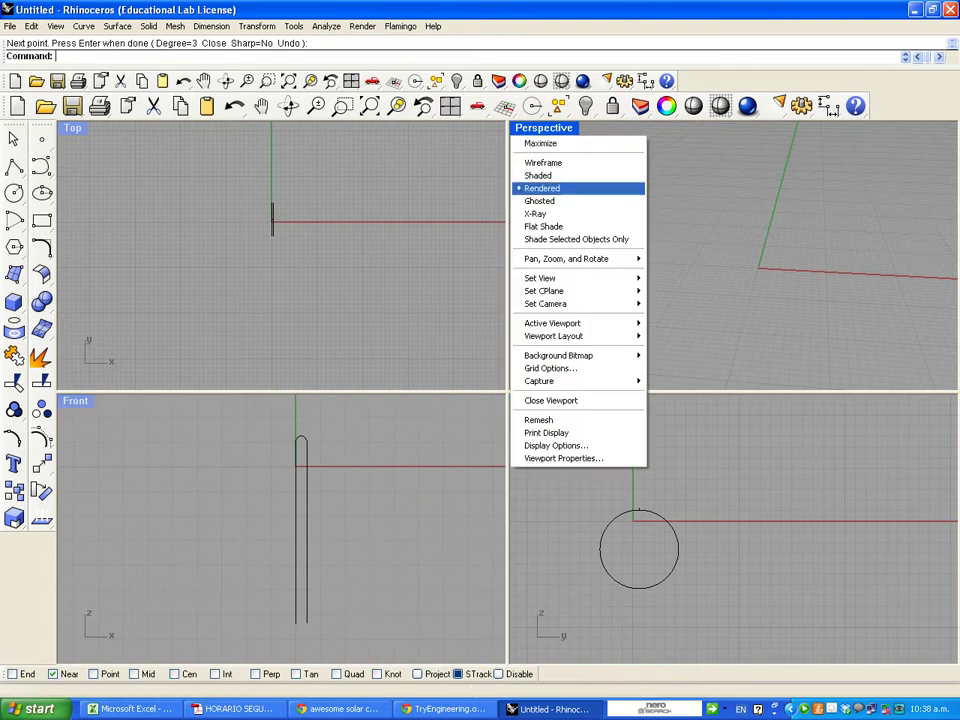
{"action": "key", "text": "Up"}
{"action": "key", "text": "Up"}
{"action": "key", "text": "Down"}
{"action": "key", "text": "Down"}
{"action": "key", "text": "Down"}
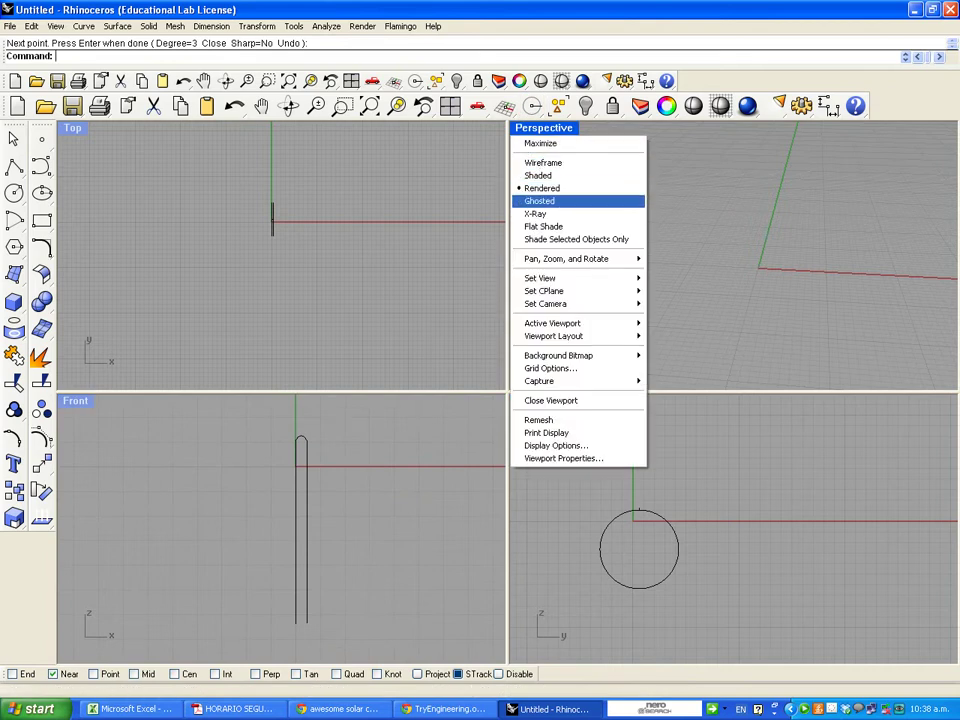
{"action": "left_click", "coordinate": [539, 201]}
{"action": "right_click_drag", "start_coordinate": [850, 287], "coordinate": [790, 214]}
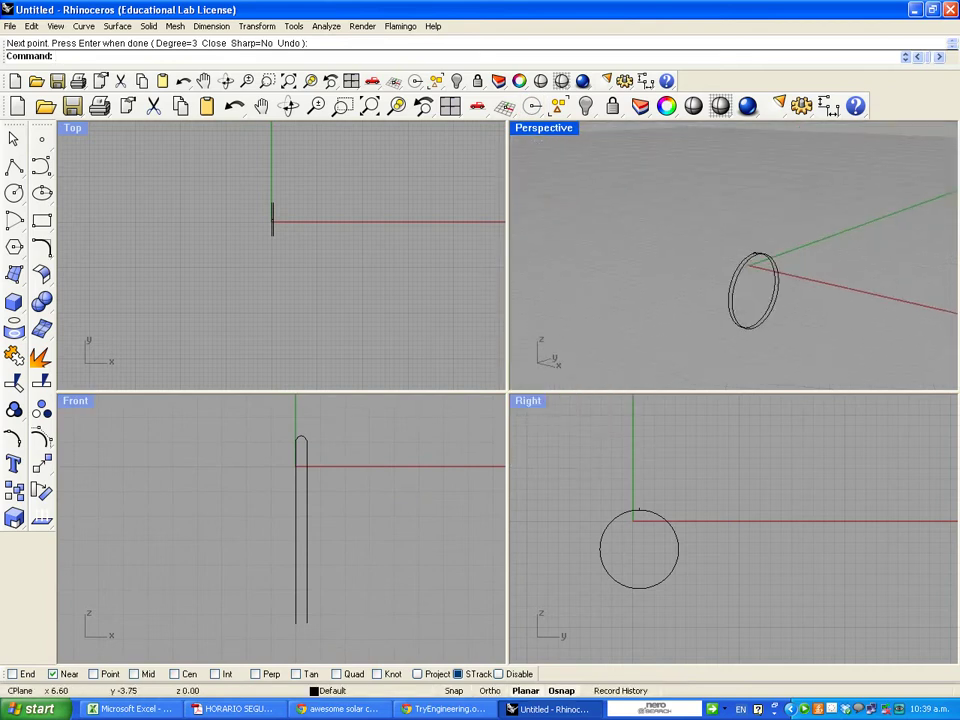
{"action": "key", "text": "Left"}
{"action": "key", "text": "Left"}
{"action": "key", "text": "Left"}
{"action": "key", "text": "Left"}
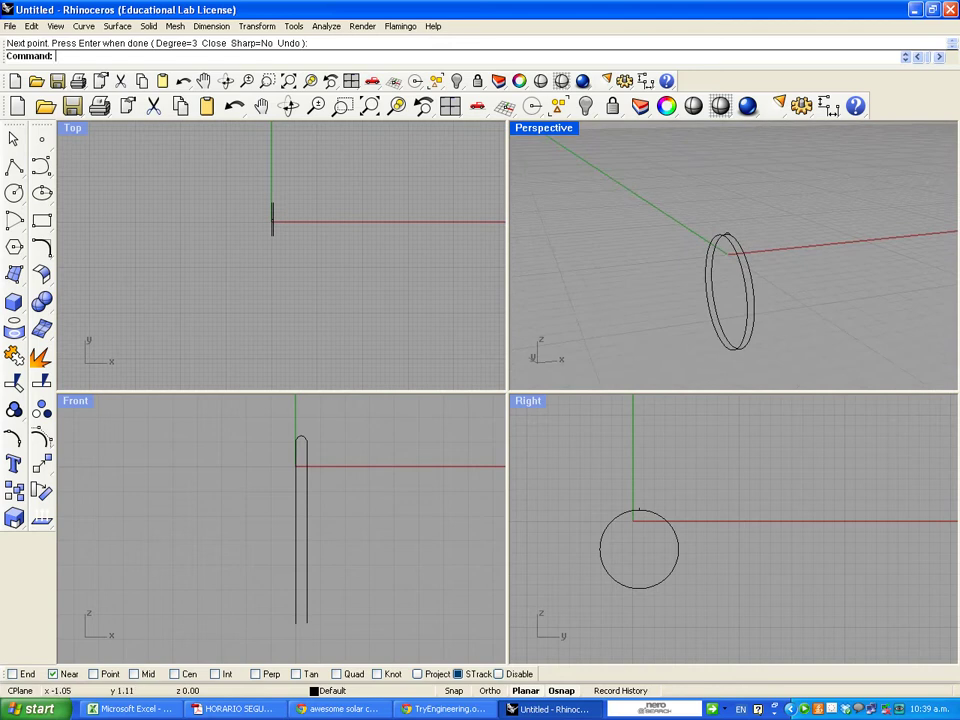
Sweep the arched profile along the two wheel circles with Sweep 2 Rails, leaving the cross-section unsimplified, to form the tyre surface
{"action": "left_click", "coordinate": [148, 26]}
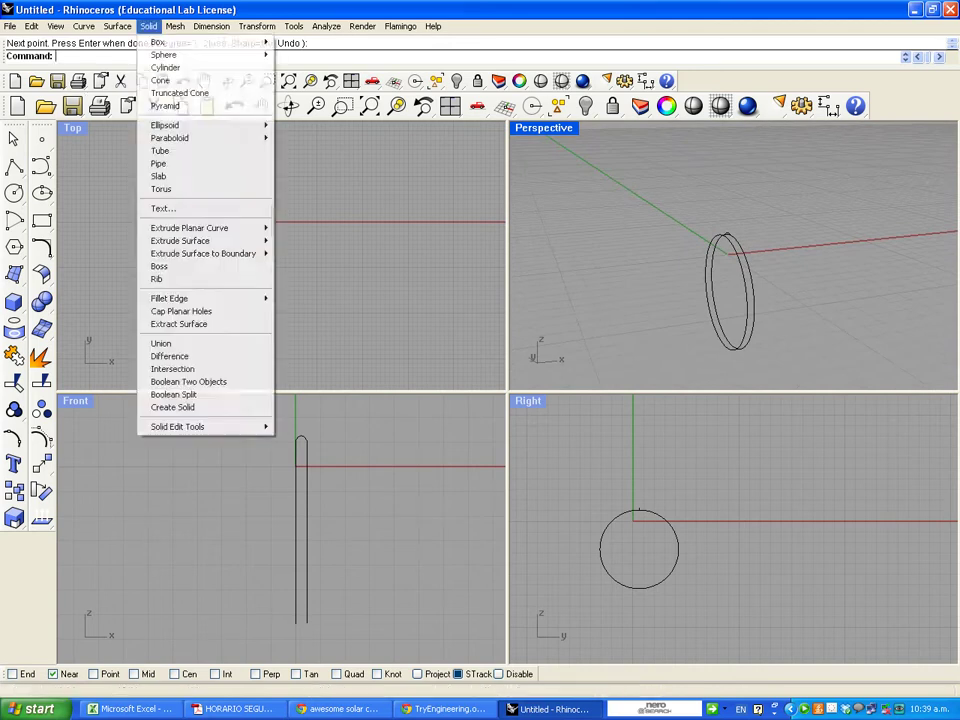
{"action": "mouse_move", "coordinate": [117, 26]}
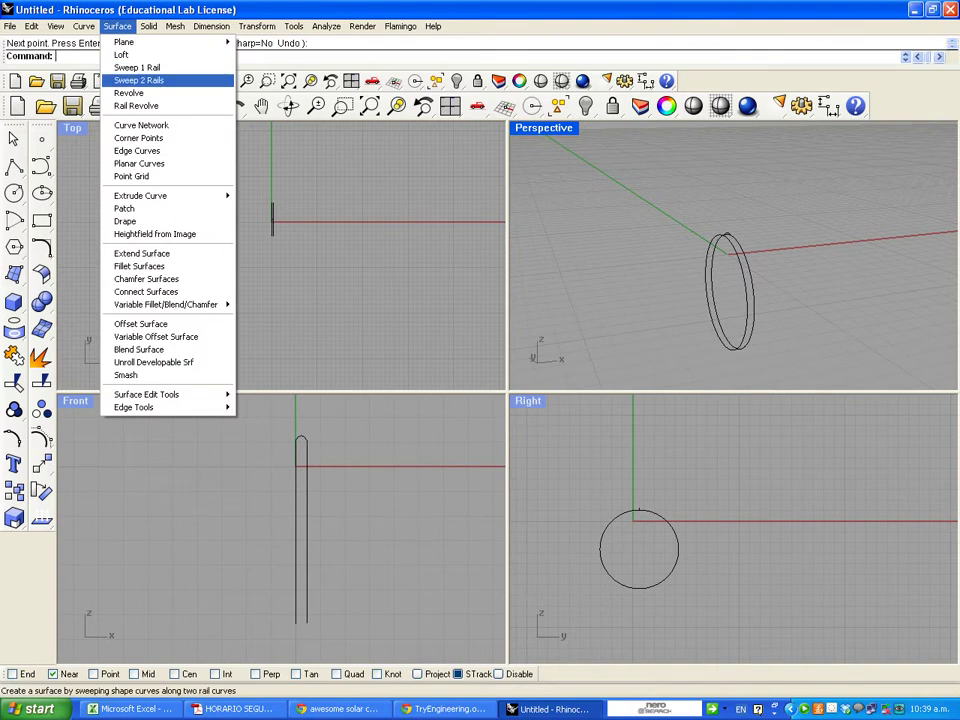
{"action": "left_click", "coordinate": [139, 80]}
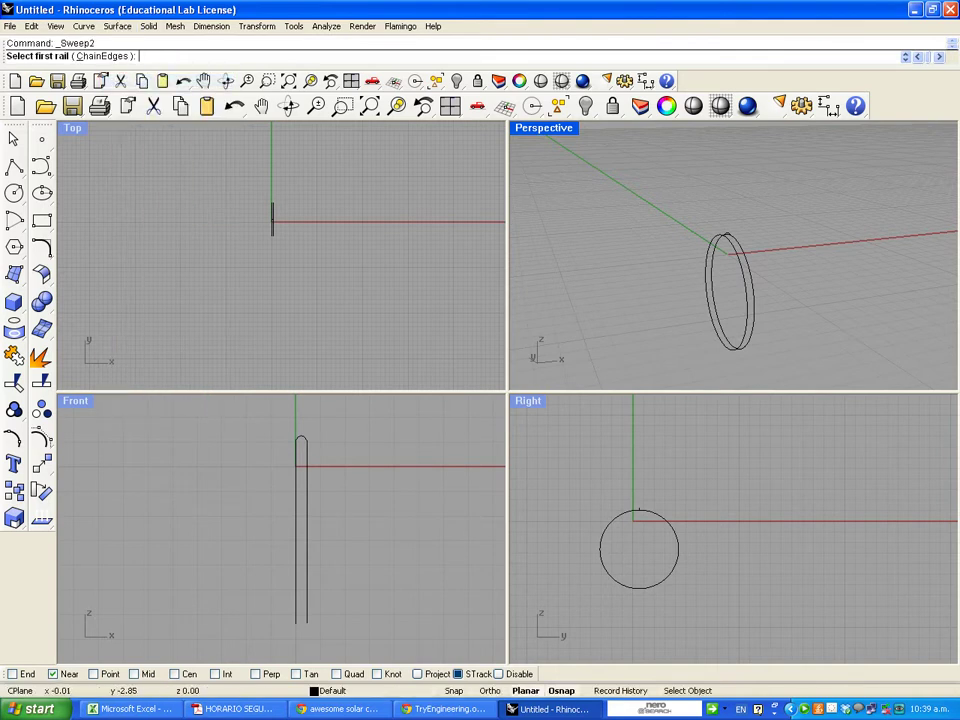
{"action": "left_click", "coordinate": [296, 537]}
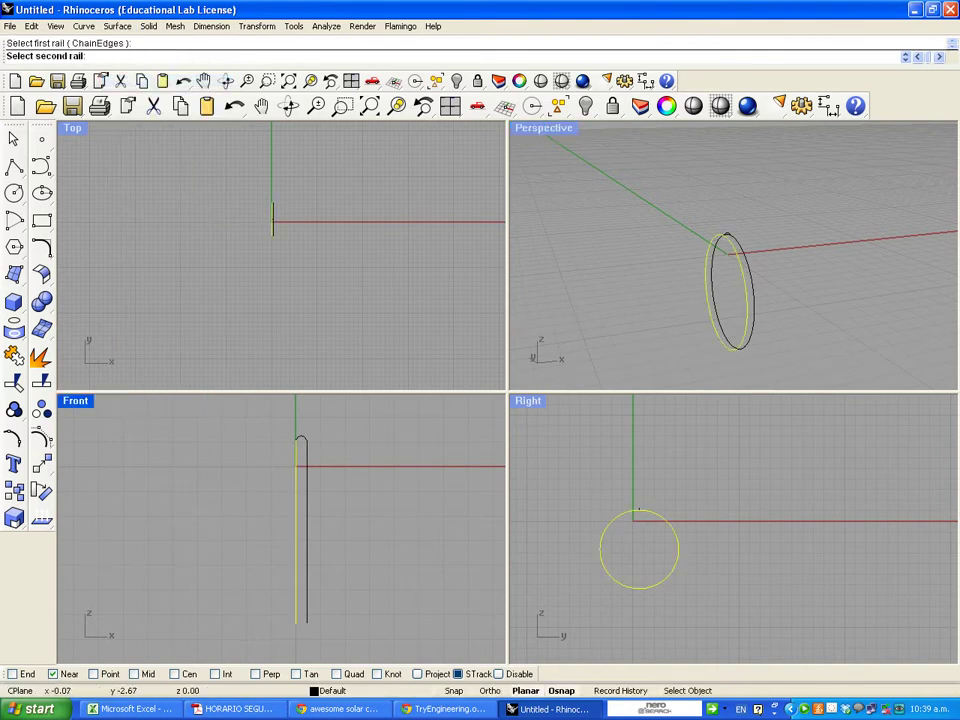
{"action": "left_click", "coordinate": [307, 489]}
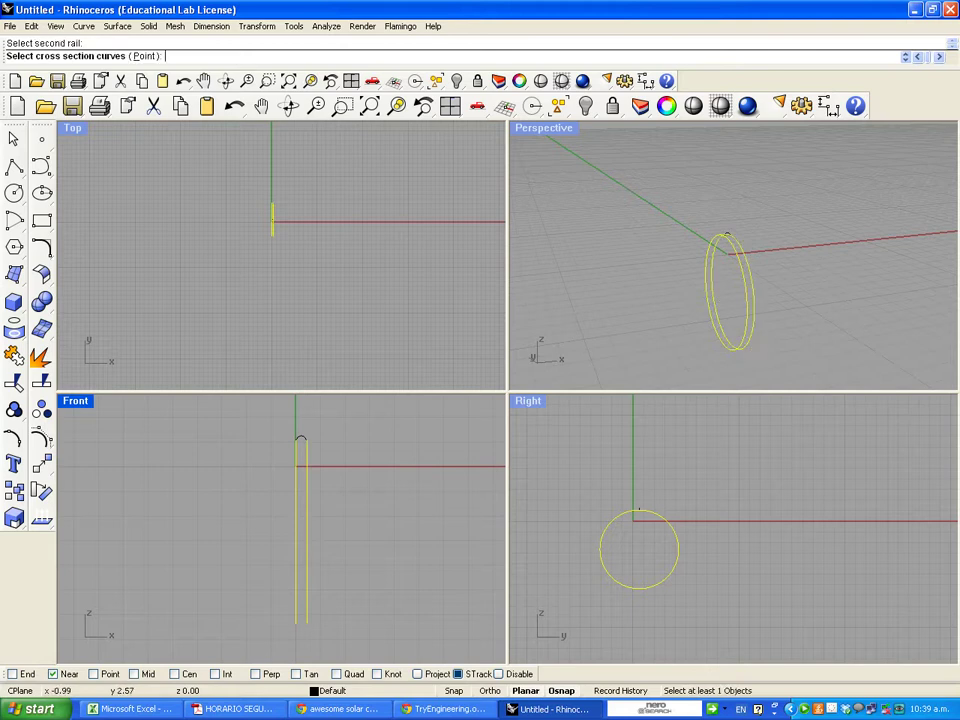
{"action": "left_click", "coordinate": [301, 437]}
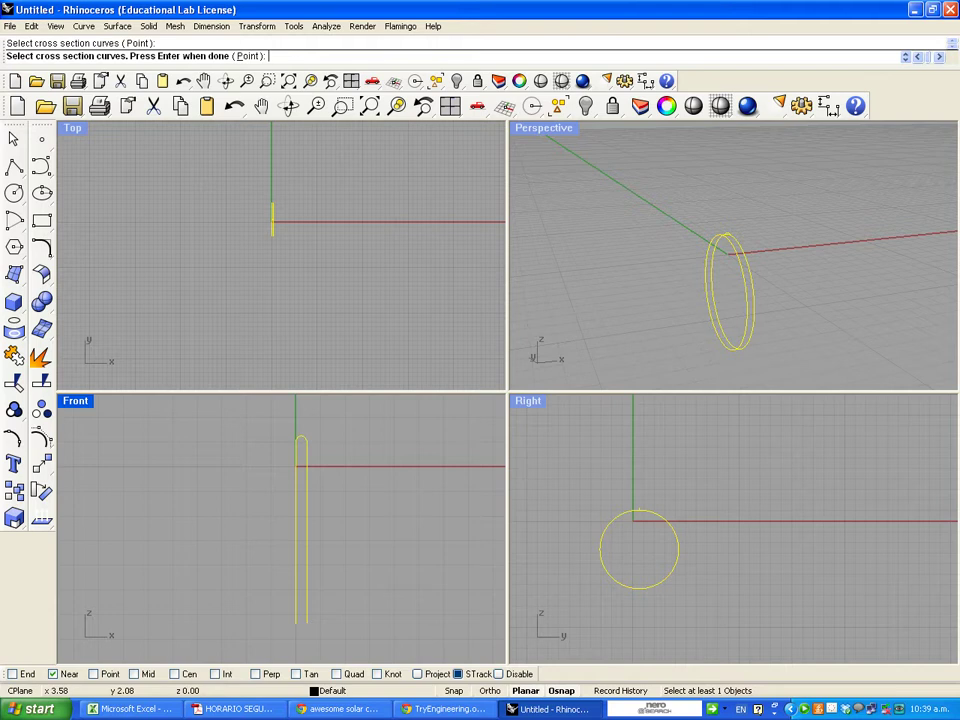
{"action": "key", "text": "Return"}
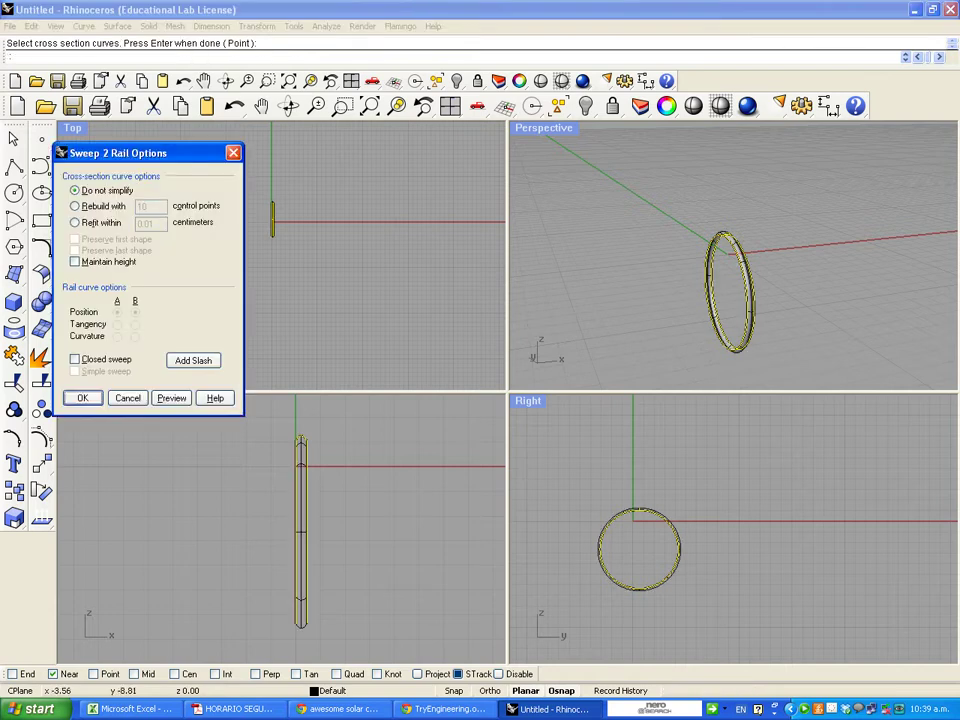
{"action": "key", "text": "Return"}
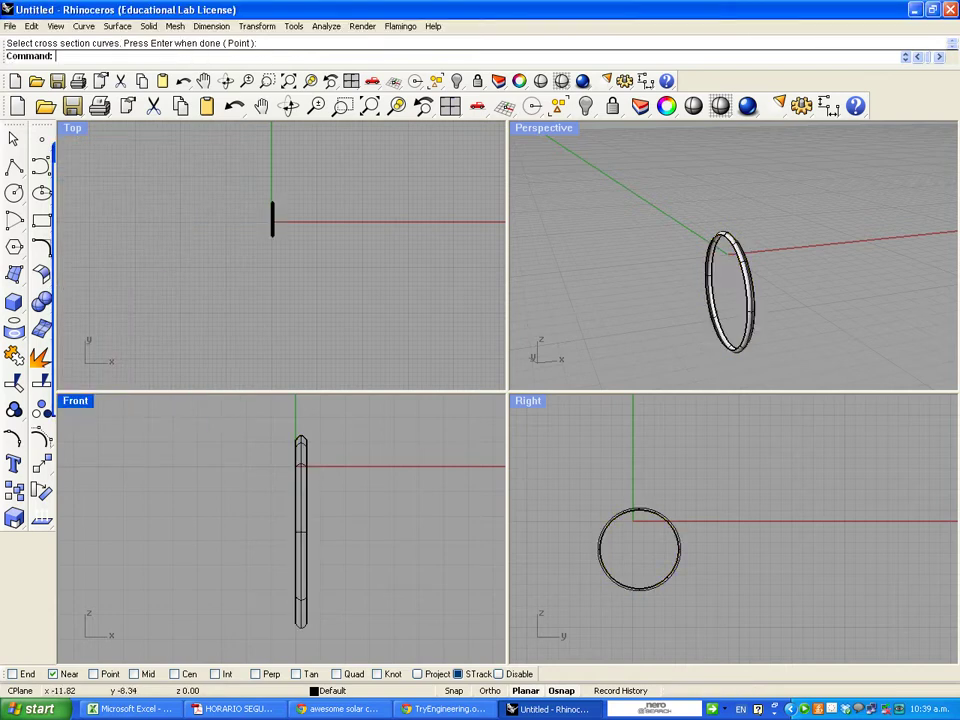
Examine the swept tyre surface and its edge curves from several angles in the Perspective view
{"action": "right_click_drag", "start_coordinate": [680, 300], "coordinate": [575, 250]}
{"action": "right_click_drag", "start_coordinate": [780, 265], "coordinate": [750, 305]}
{"action": "scroll", "coordinate": [710, 285], "scroll_direction": "up", "scroll_amount": 6}
{"action": "key", "text": "Page_Down"}
{"action": "key", "text": "Page_Down"}
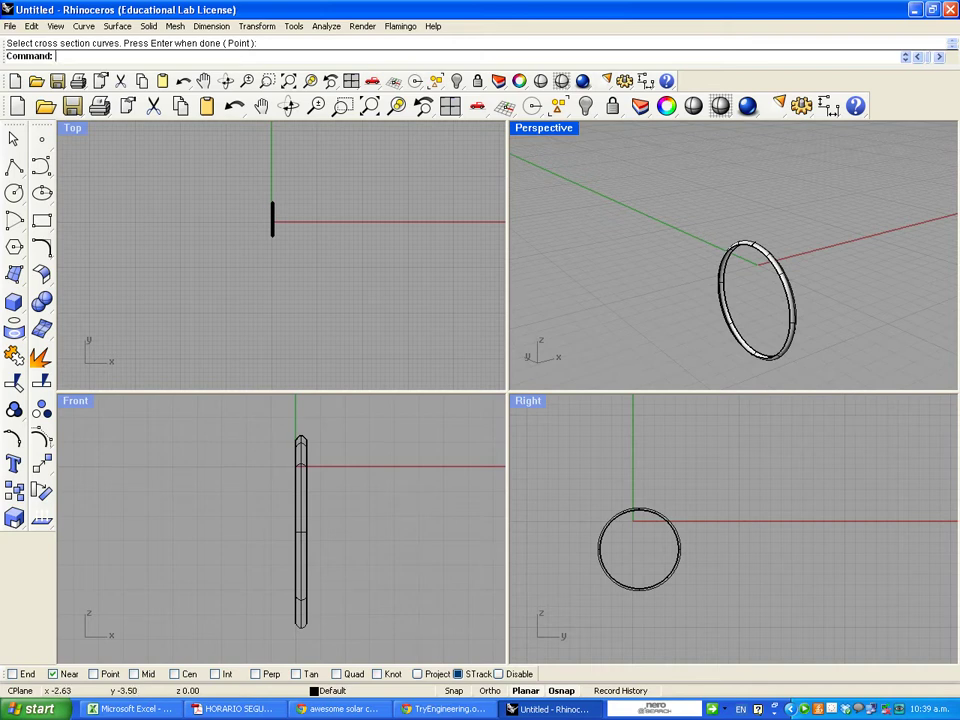
{"action": "left_click", "coordinate": [295, 554]}
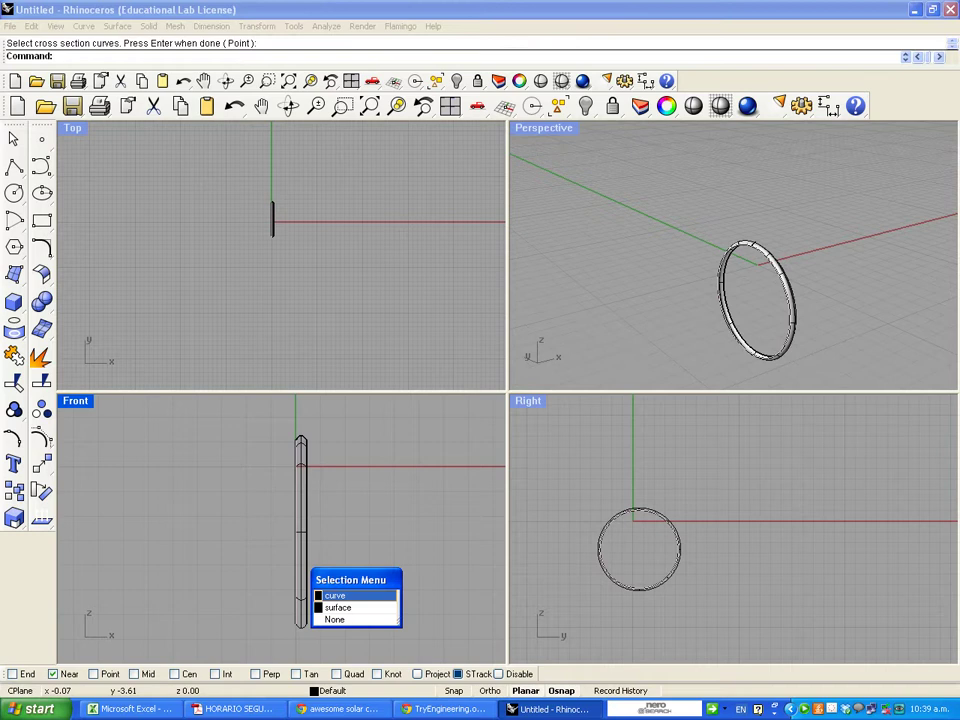
{"action": "left_click", "coordinate": [340, 594]}
{"action": "right_click_drag", "start_coordinate": [740, 300], "coordinate": [760, 355]}
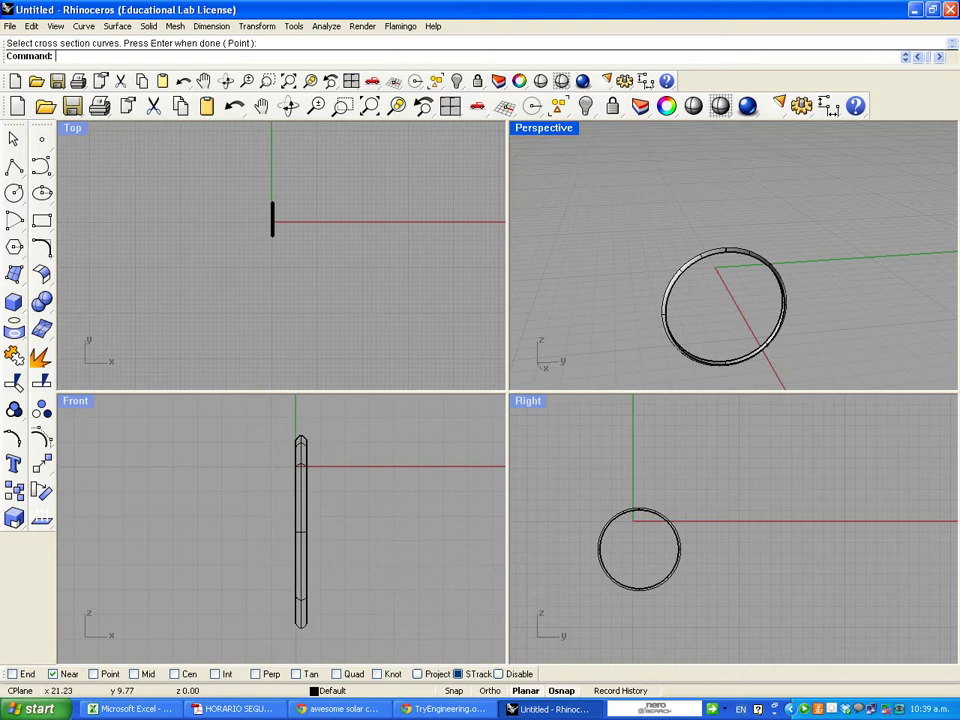
{"action": "scroll", "coordinate": [577, 562], "scroll_direction": "up", "scroll_amount": 4}
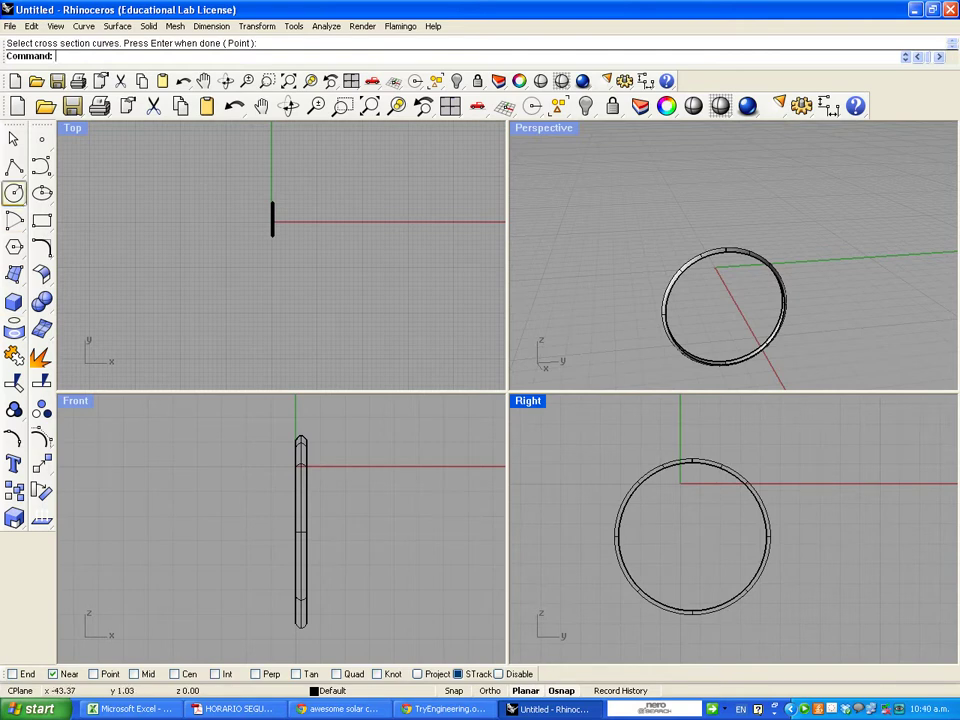
{"action": "left_click", "coordinate": [14, 193]}
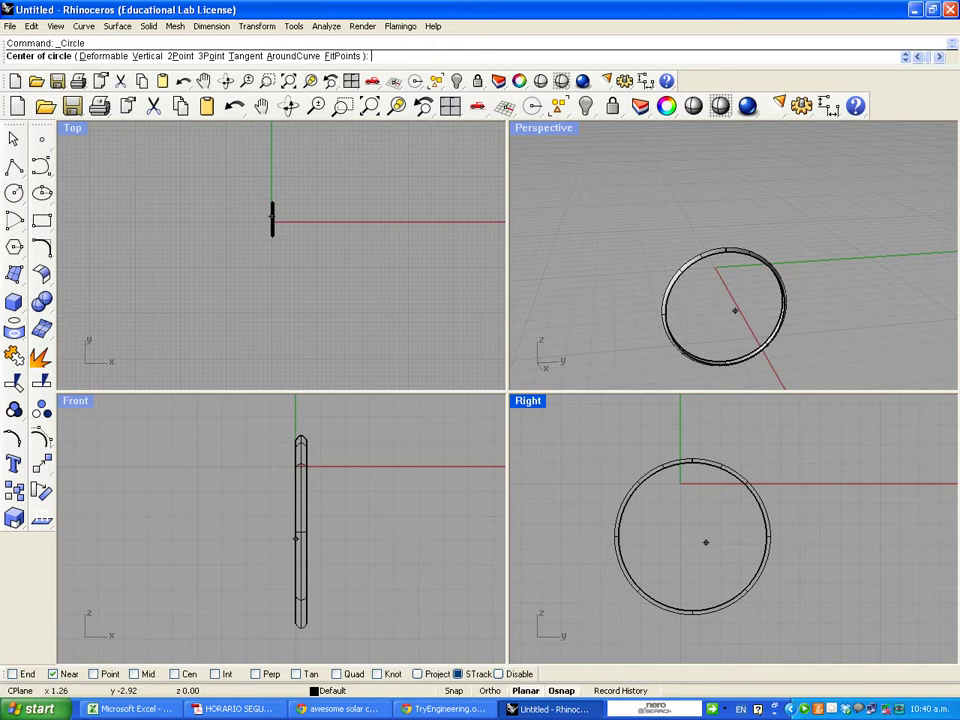
{"action": "scroll", "coordinate": [679, 591], "scroll_direction": "up", "scroll_amount": 3}
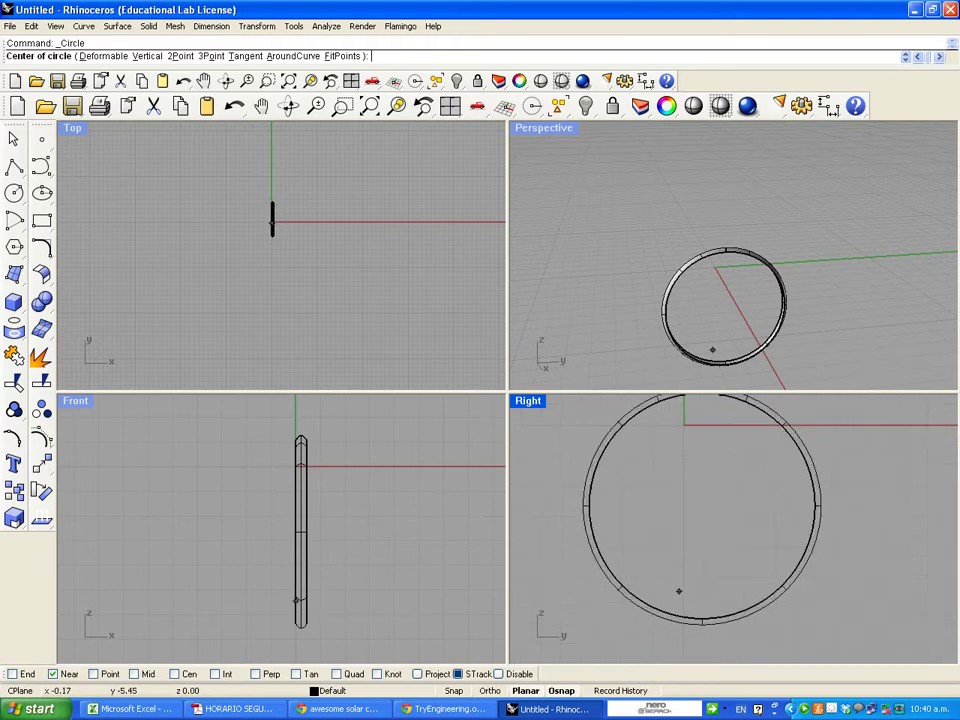
{"action": "scroll", "coordinate": [679, 591], "scroll_direction": "down", "scroll_amount": 2}
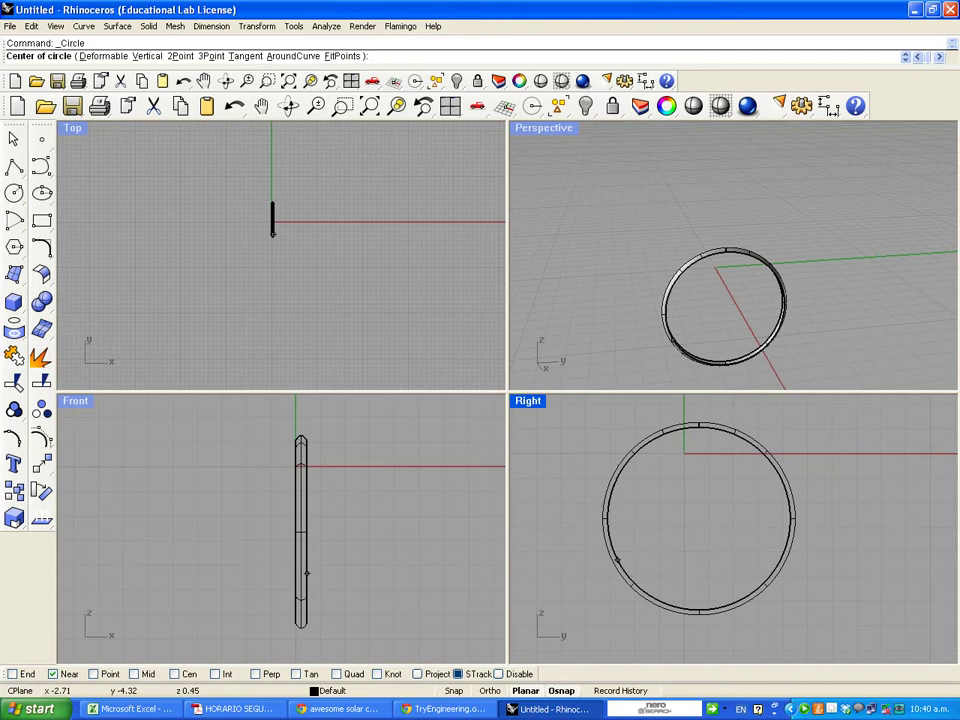
{"action": "key", "text": "Escape"}
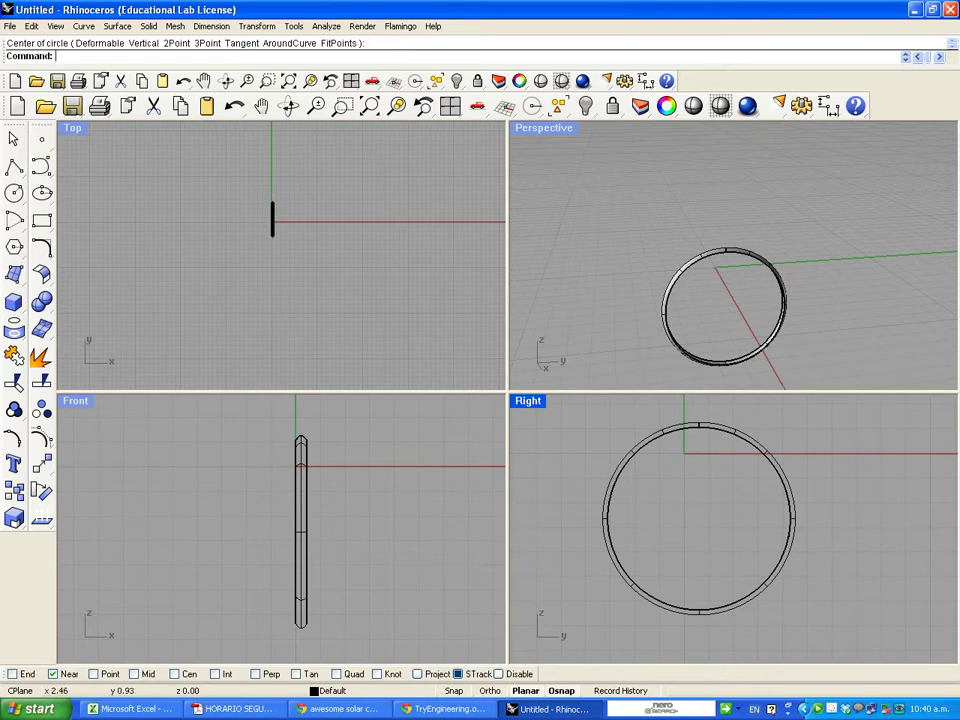
Offset one of the tyre's rail circles inward by a distance of 3 to create a small concentric hub circle
{"action": "left_click", "coordinate": [757, 448]}
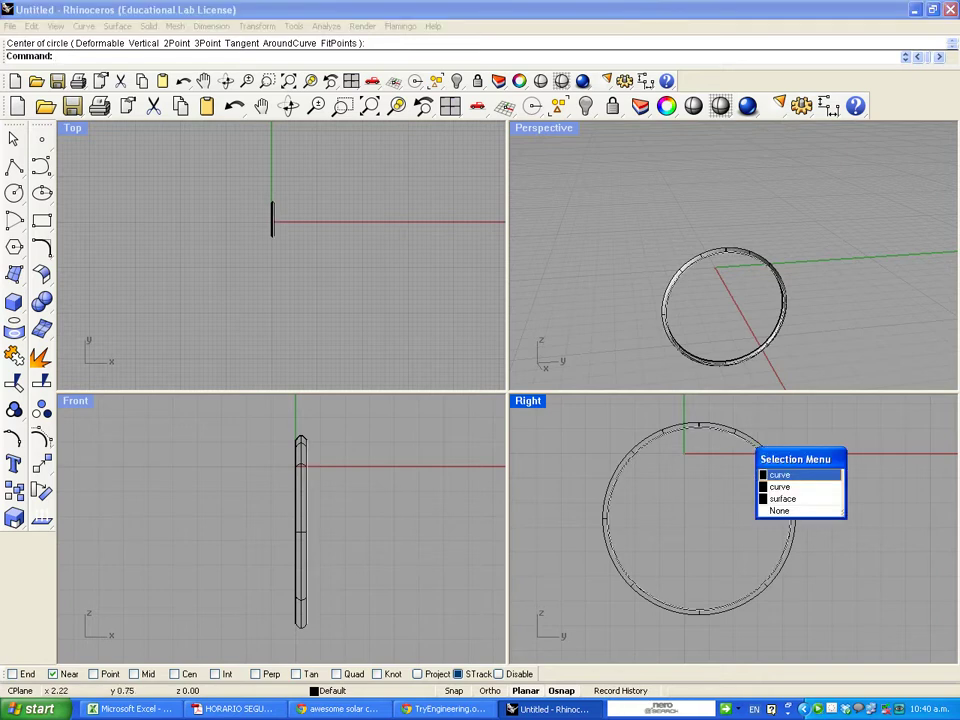
{"action": "left_click", "coordinate": [780, 475]}
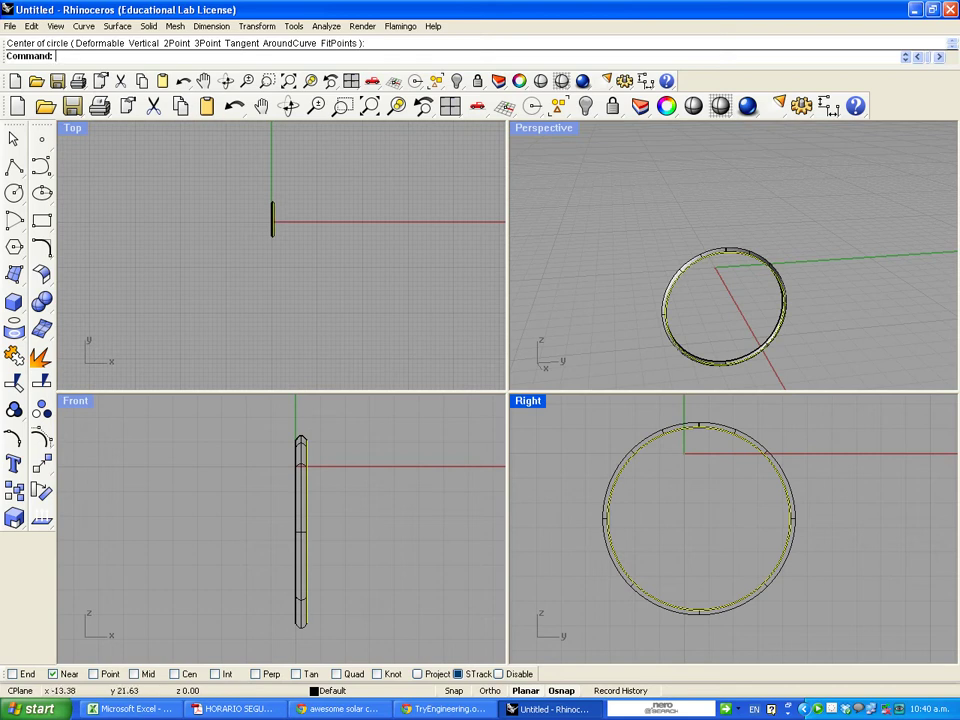
{"action": "left_click", "coordinate": [83, 26]}
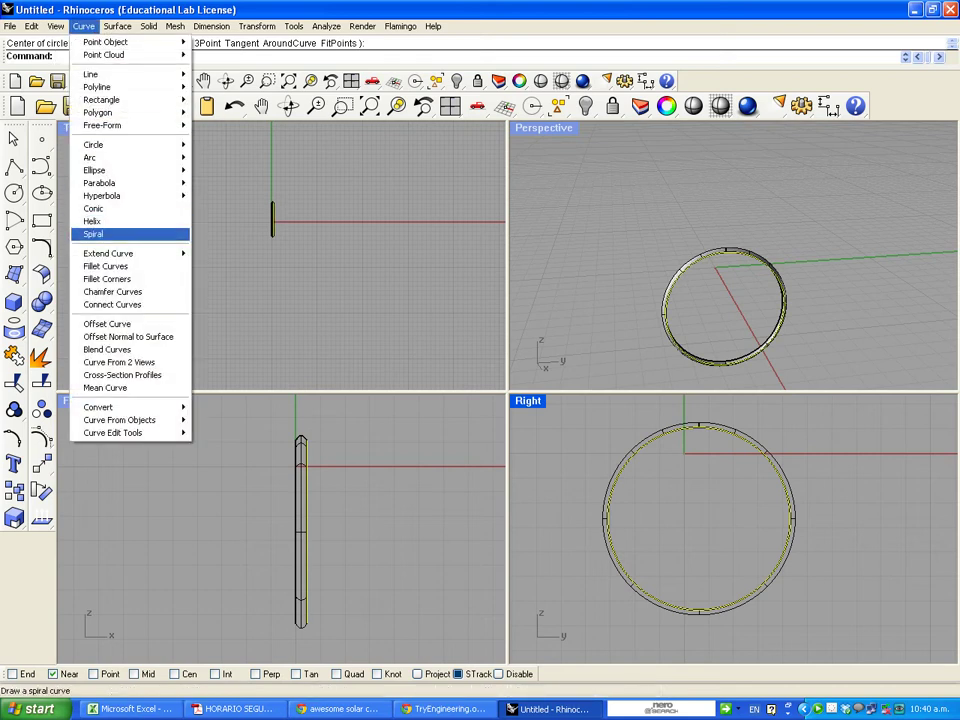
{"action": "mouse_move", "coordinate": [93, 145]}
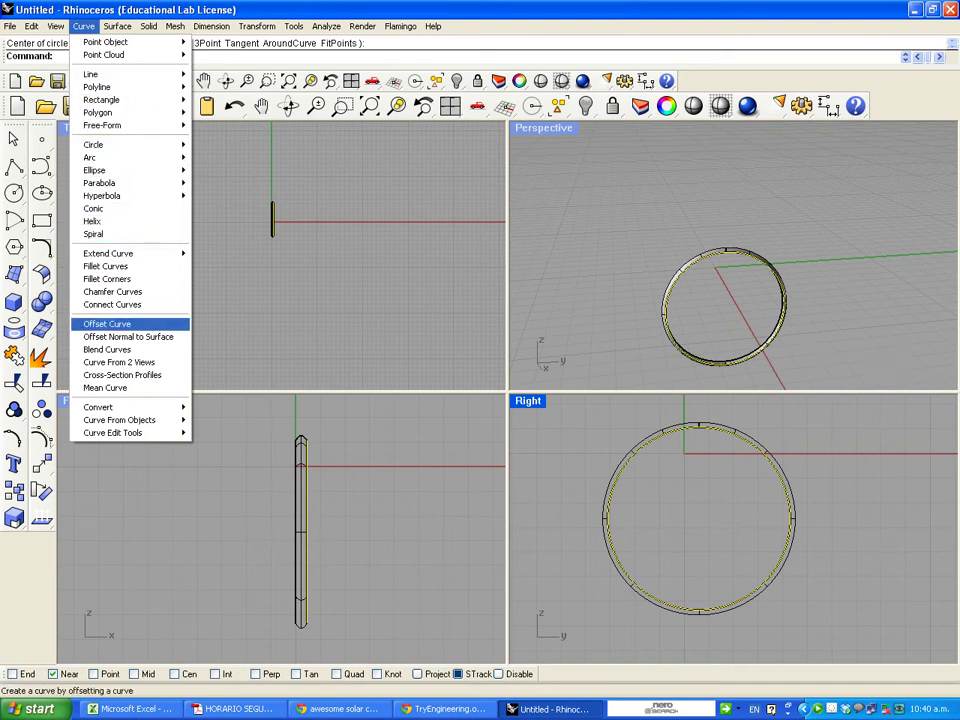
{"action": "left_click", "coordinate": [107, 324]}
{"action": "left_click", "coordinate": [606, 518]}
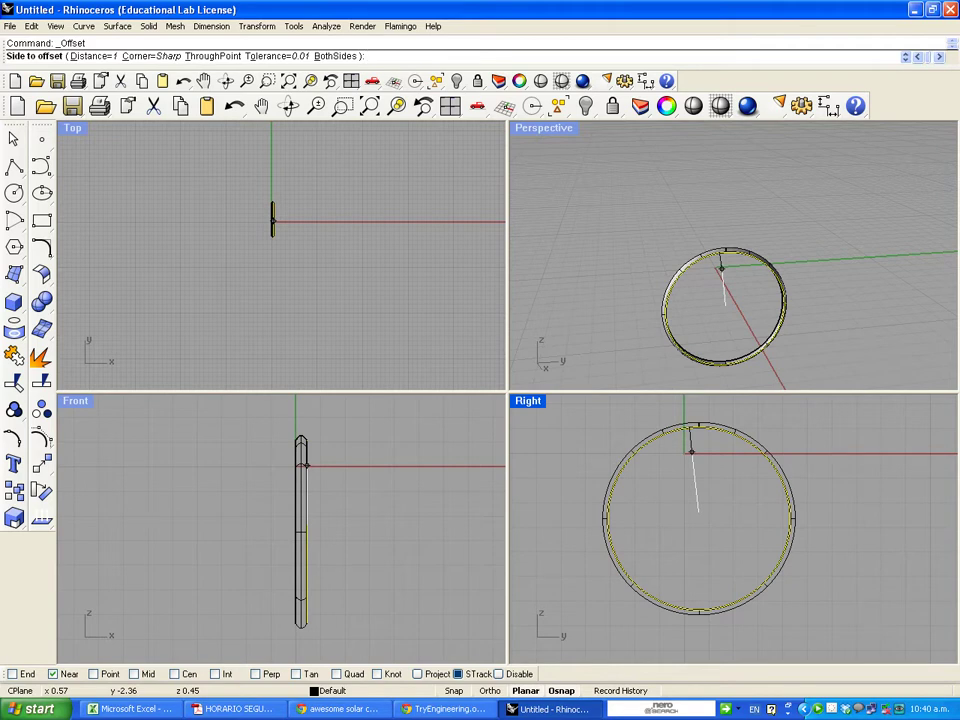
{"action": "type", "text": "3"}
{"action": "key", "text": "Return"}
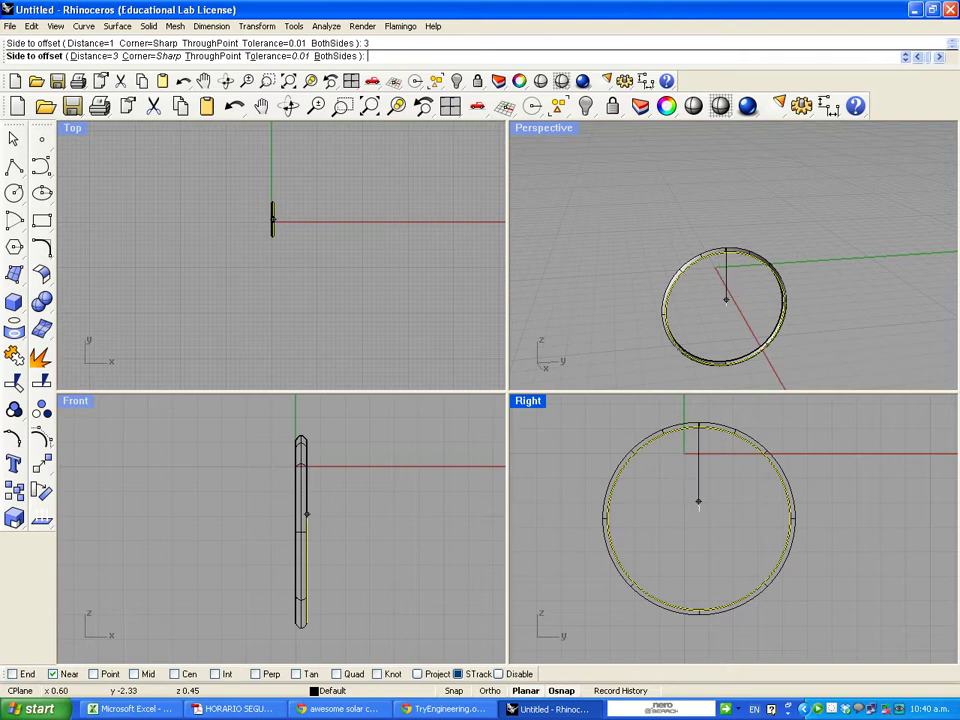
{"action": "left_click", "coordinate": [696, 504]}
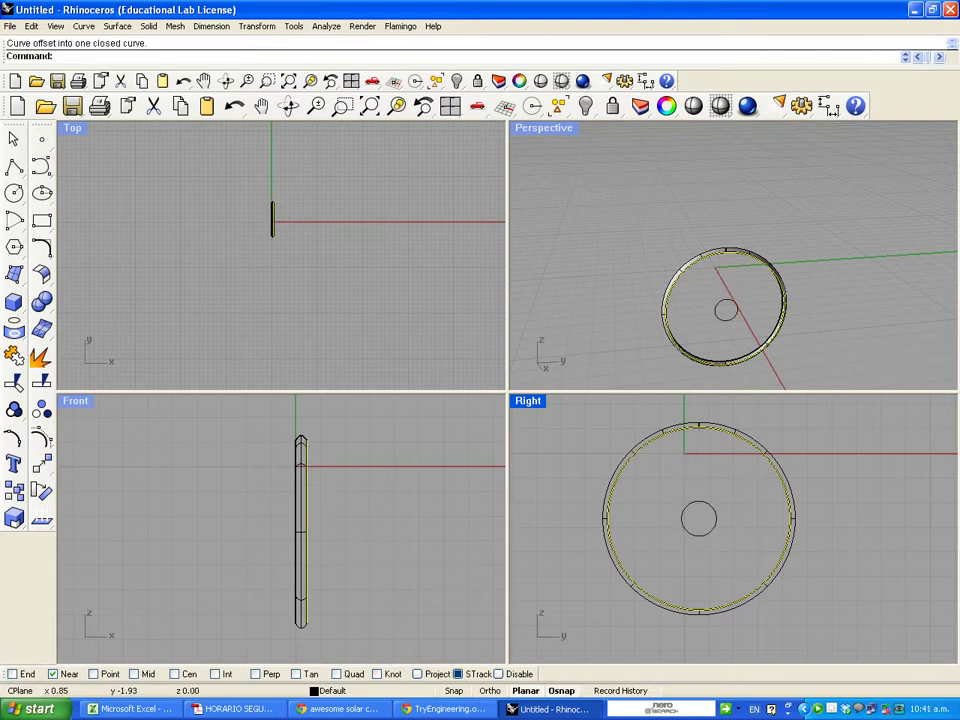
{"action": "left_click", "coordinate": [701, 501]}
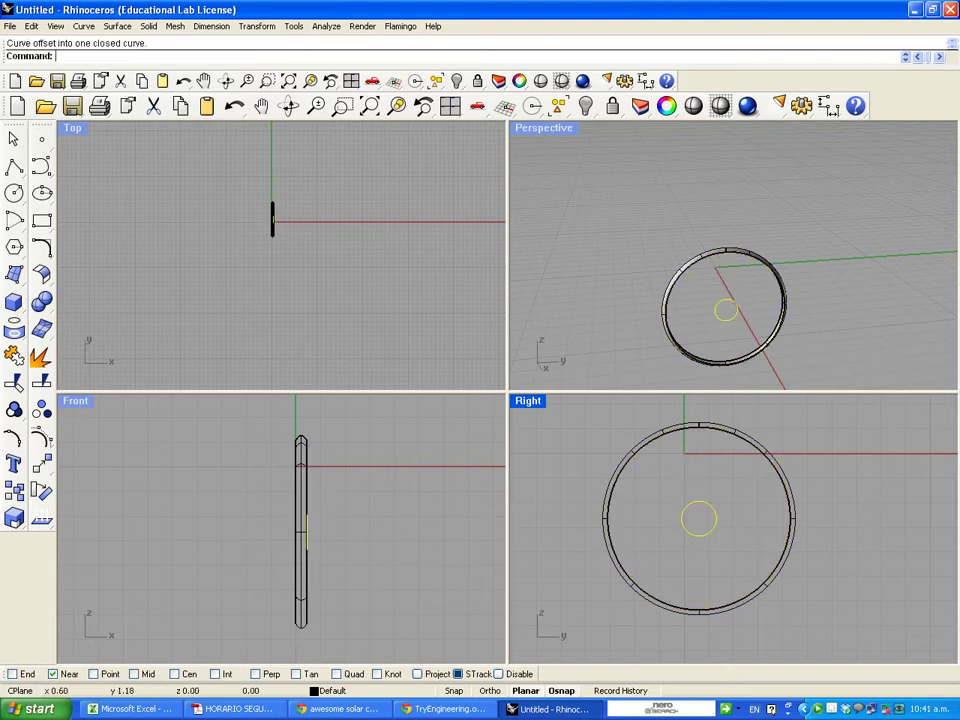
{"action": "left_click", "coordinate": [701, 428]}
{"action": "left_click", "coordinate": [688, 430]}
{"action": "left_click", "coordinate": [688, 430]}
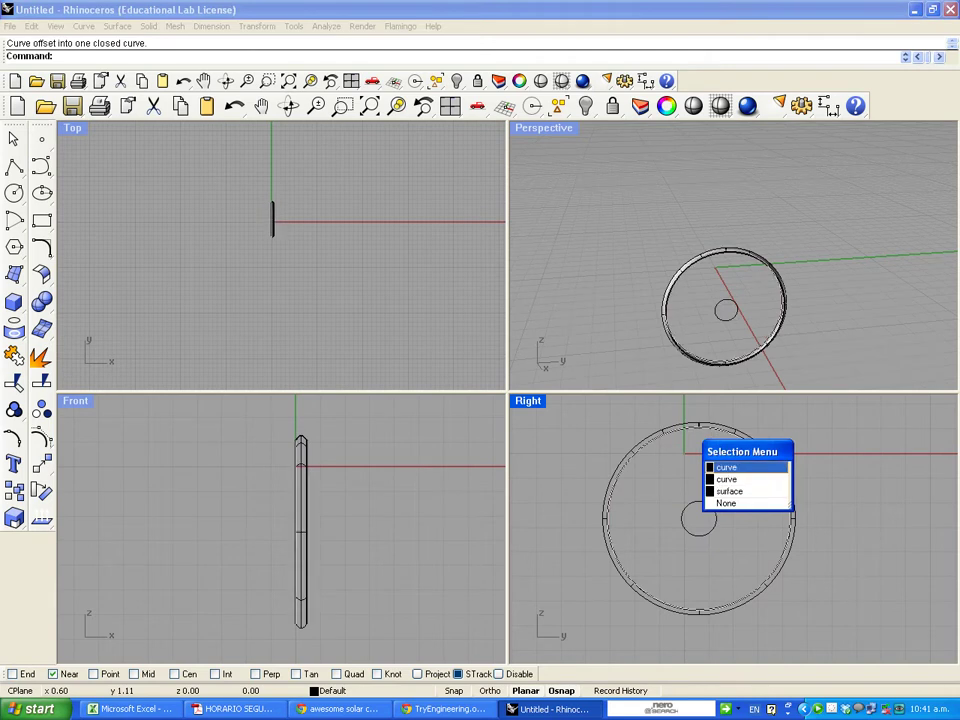
{"action": "key", "text": "Escape"}
{"action": "right_click_drag", "start_coordinate": [640, 260], "coordinate": [800, 220]}
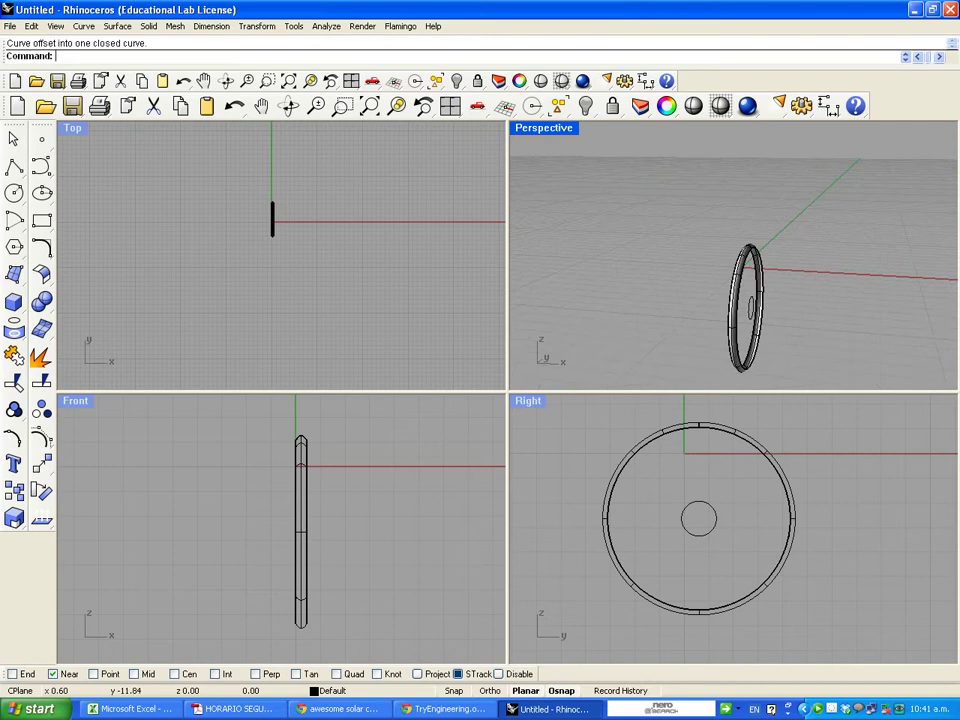
Move the small hub circle sideways along the x axis in the Front view so it sits just outside the tyre's side
{"action": "left_click", "coordinate": [750, 300]}
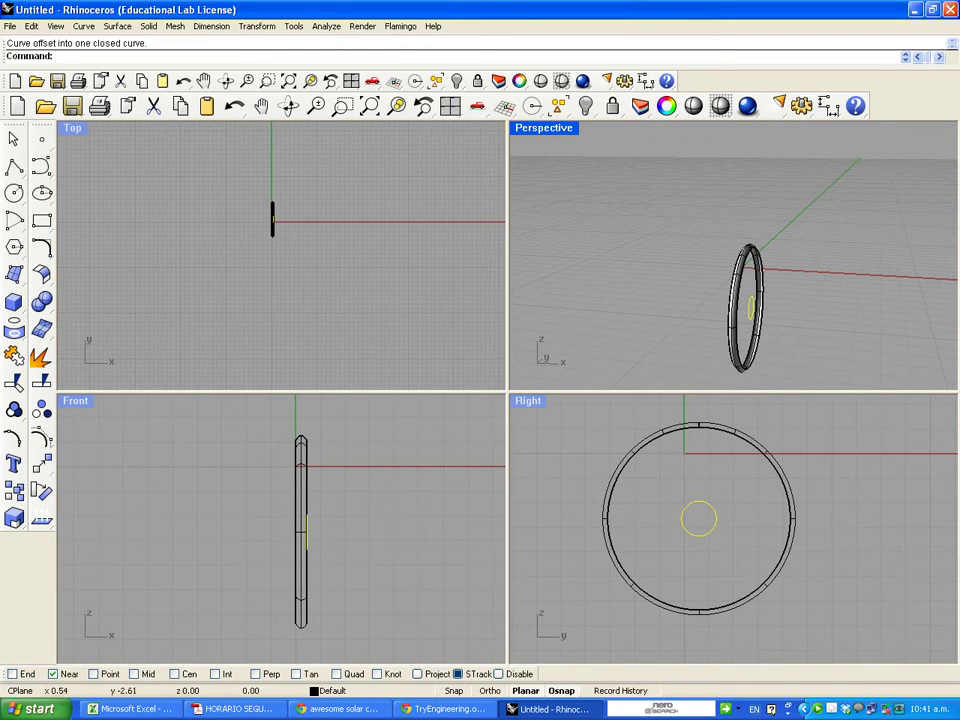
{"action": "left_click", "coordinate": [306, 530]}
{"action": "left_click_drag", "start_coordinate": [304, 530], "coordinate": [317, 525]}
{"action": "scroll", "coordinate": [317, 525], "scroll_direction": "up", "scroll_amount": 3}
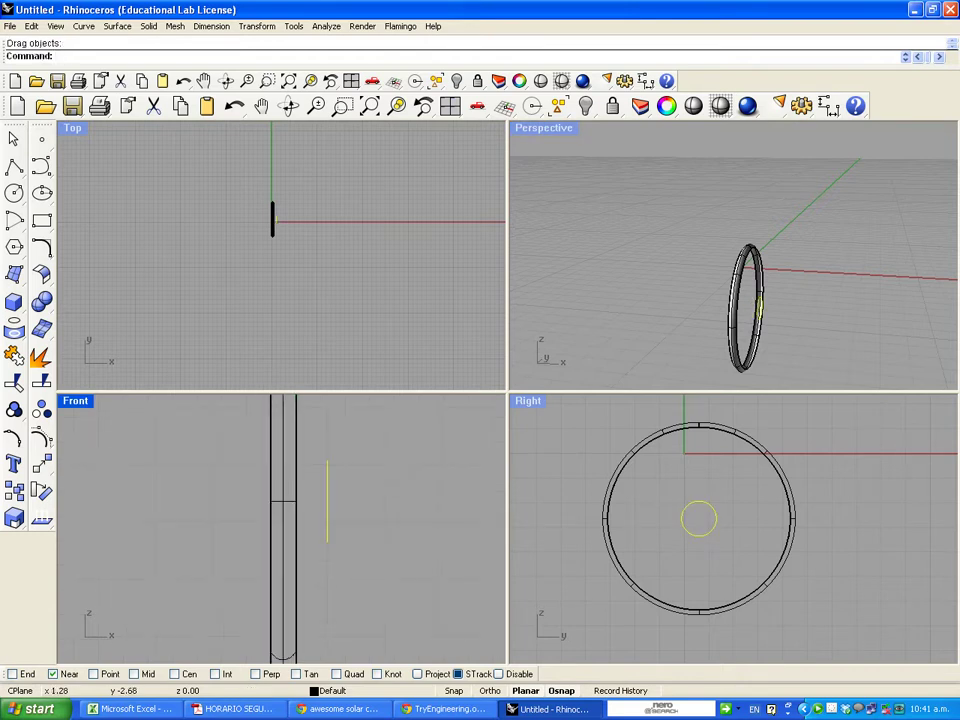
{"action": "scroll", "coordinate": [265, 560], "scroll_direction": "down", "scroll_amount": 3}
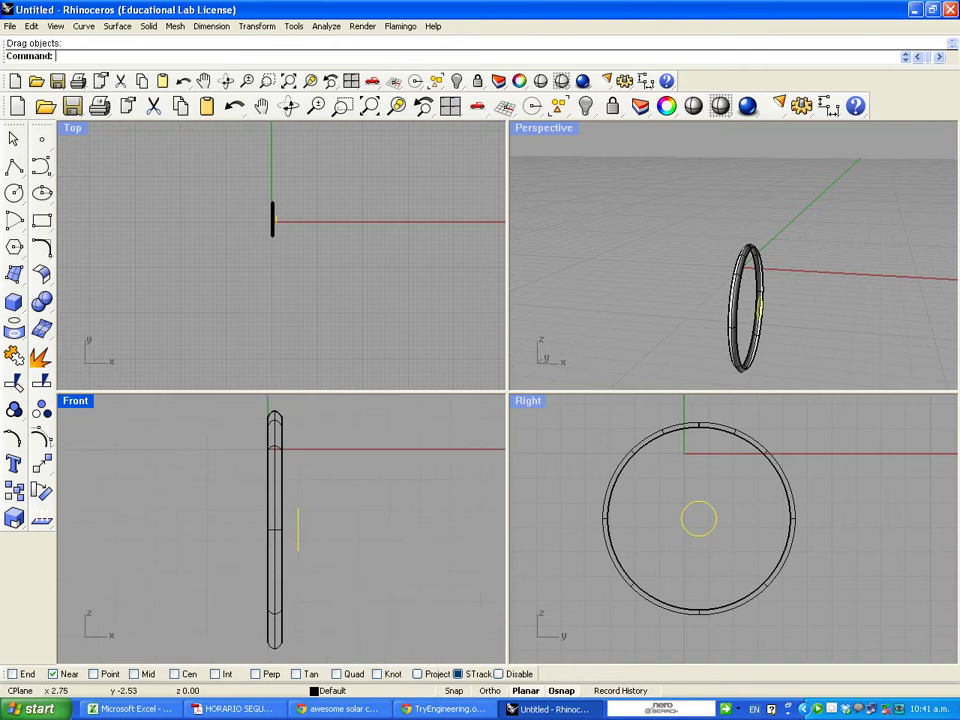
{"action": "key", "text": "Escape"}
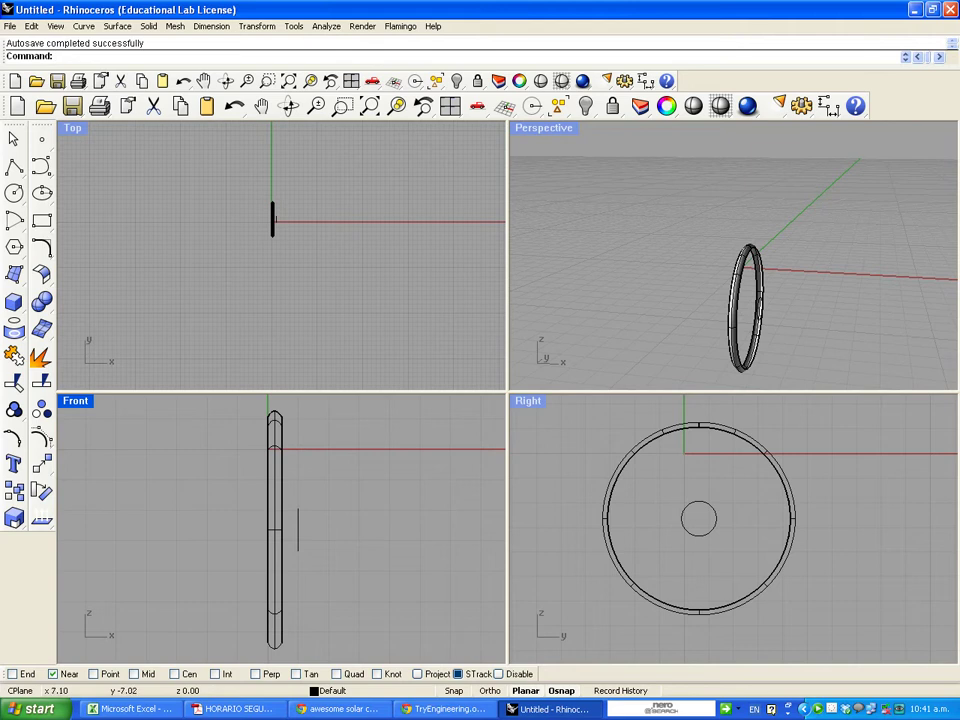
Disable object snaps and mirror a copy of the small hub circle across the tyre's vertical centre line in the Front view
{"action": "key", "text": "F9"}
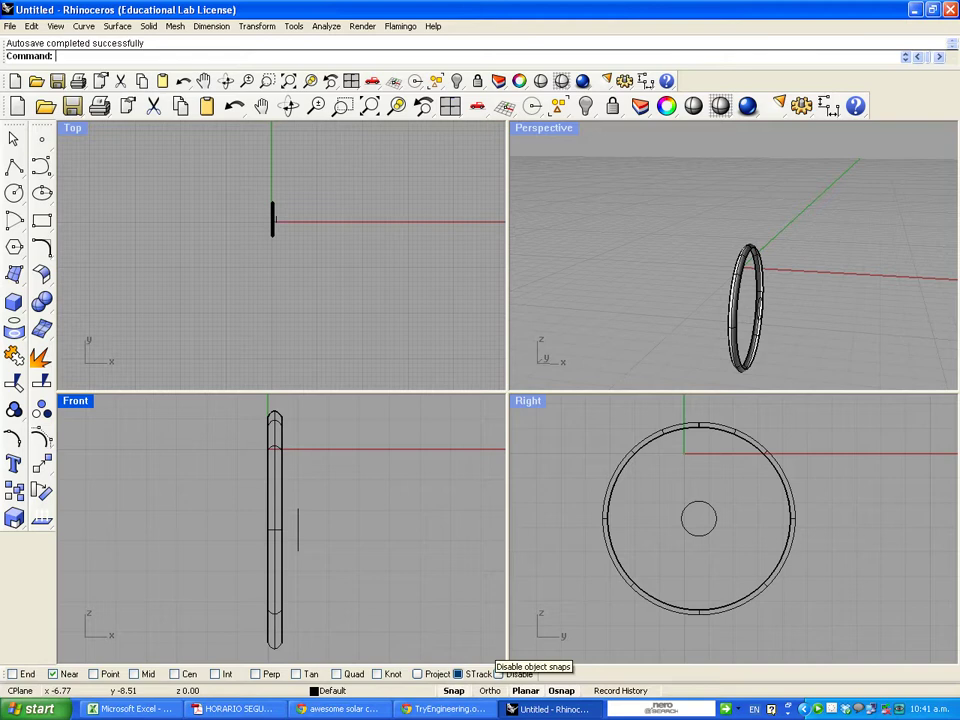
{"action": "left_click", "coordinate": [499, 674]}
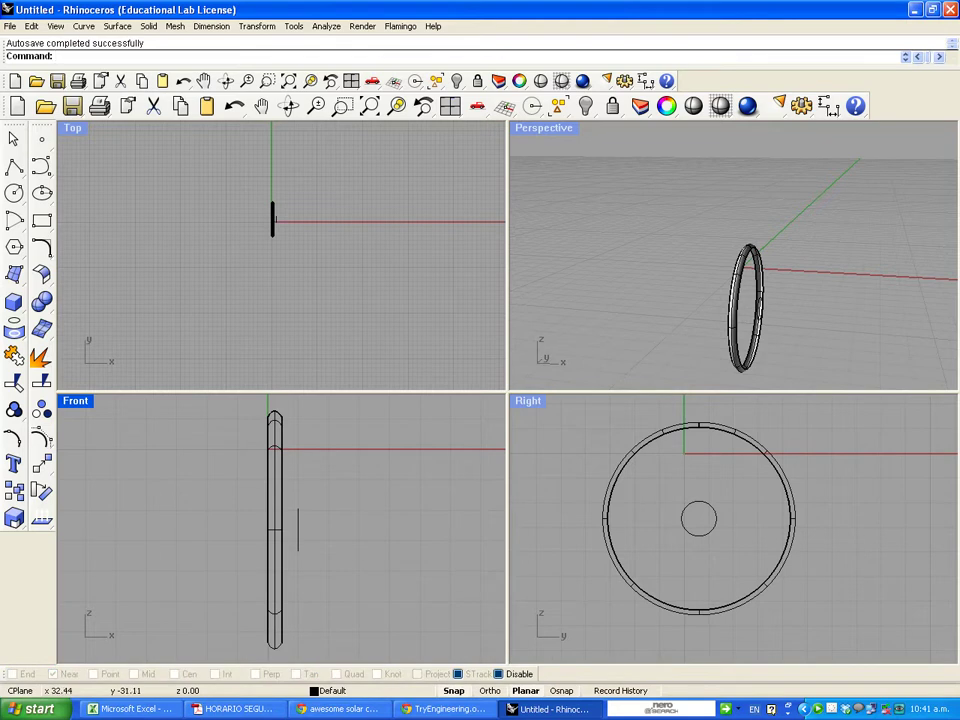
{"action": "left_click", "coordinate": [293, 26]}
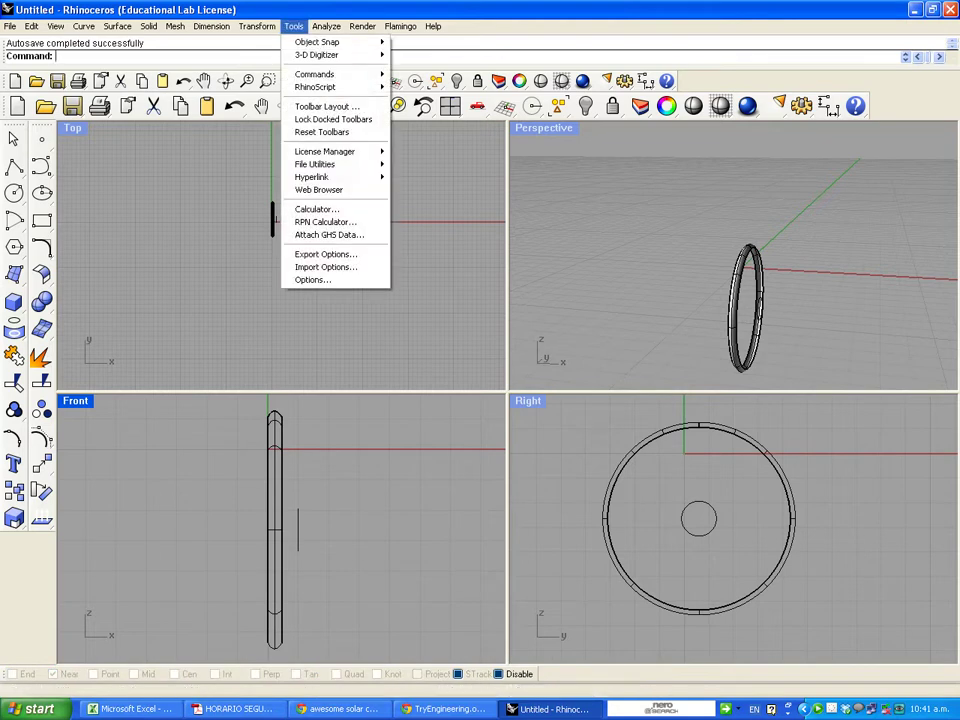
{"action": "mouse_move", "coordinate": [257, 26]}
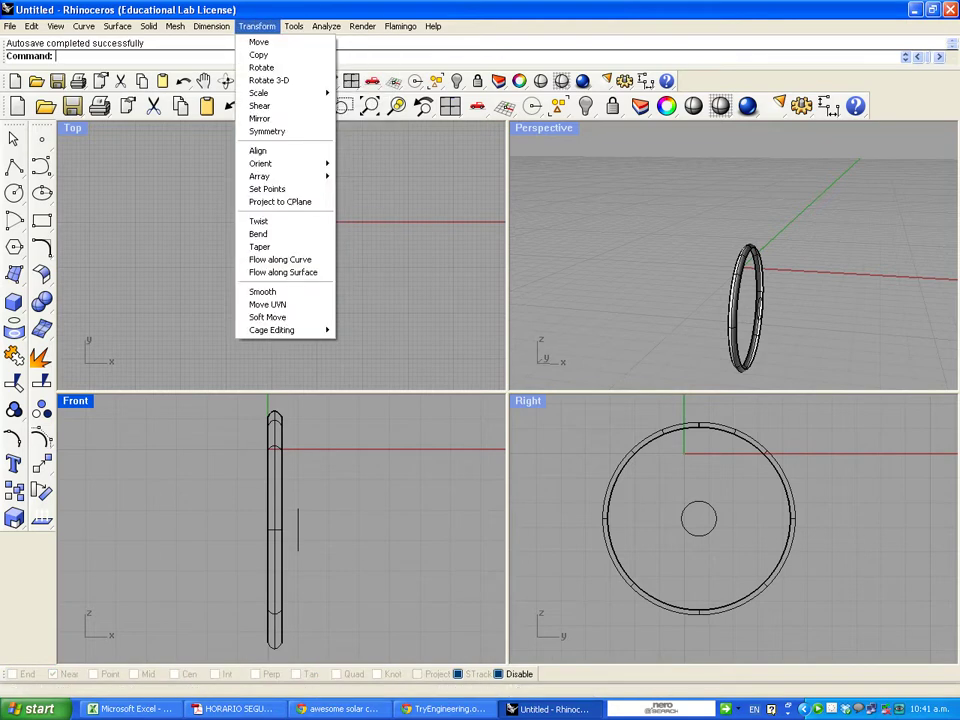
{"action": "left_click", "coordinate": [259, 118]}
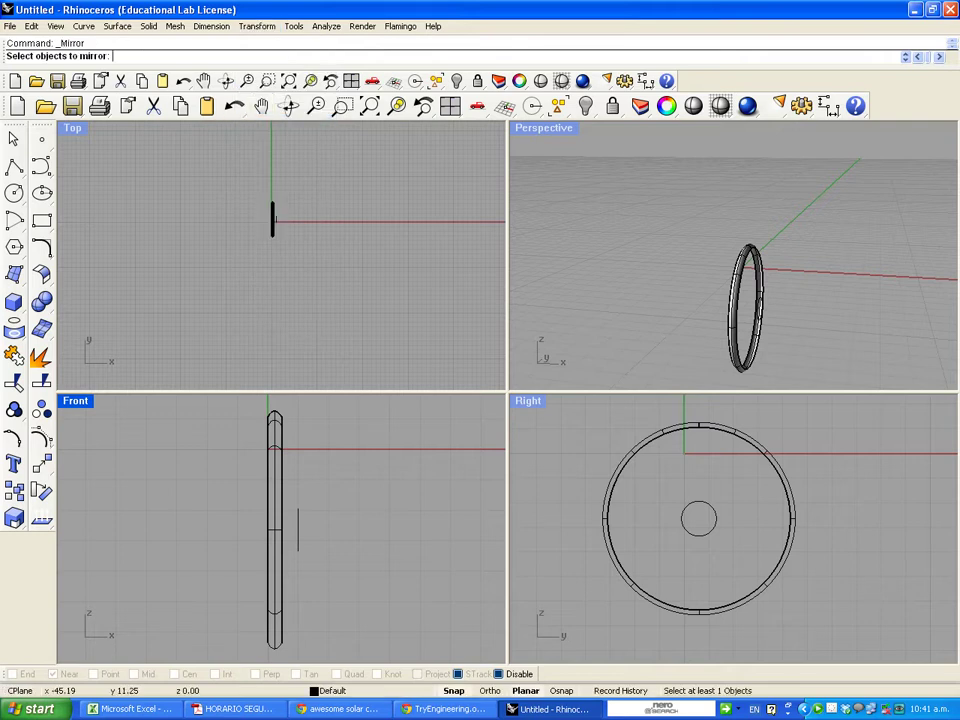
{"action": "left_click", "coordinate": [298, 536]}
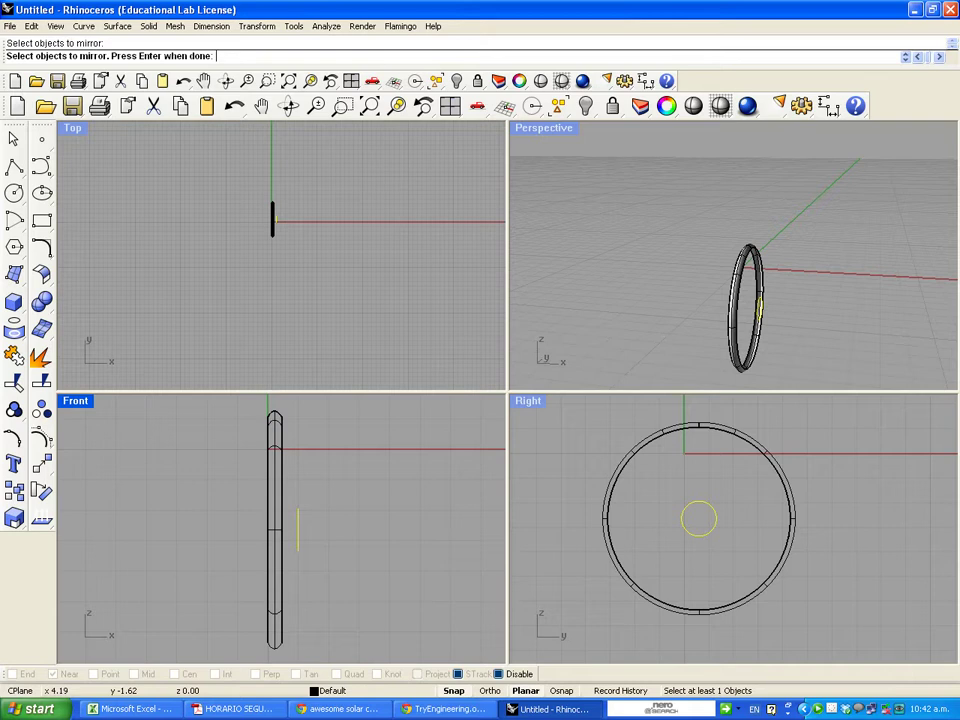
{"action": "key", "text": "Return"}
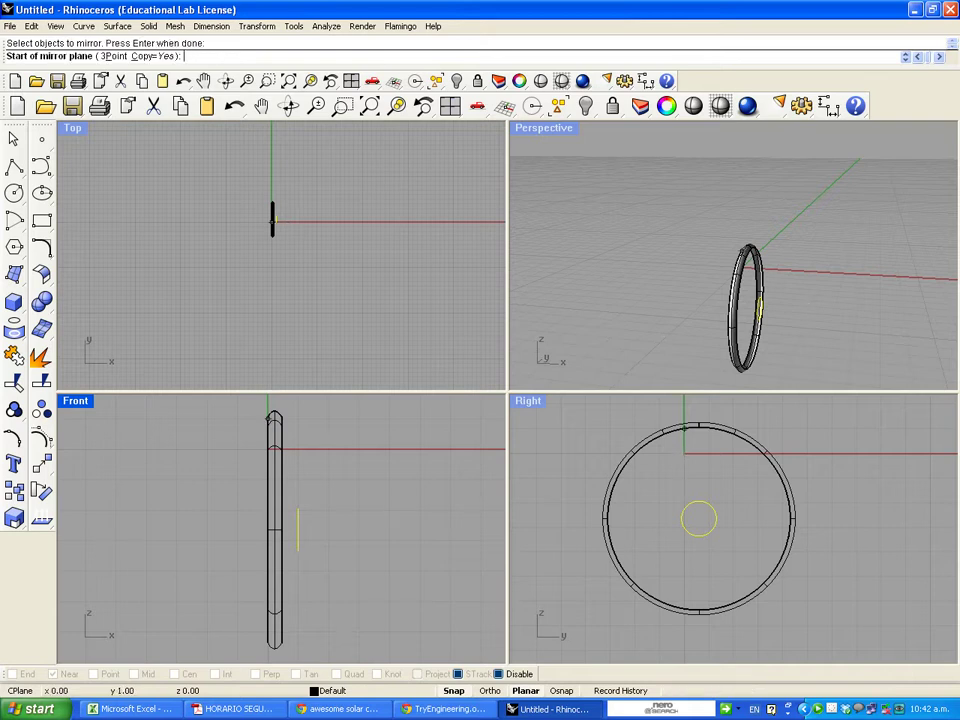
{"action": "scroll", "coordinate": [296, 540], "scroll_direction": "down", "scroll_amount": 2}
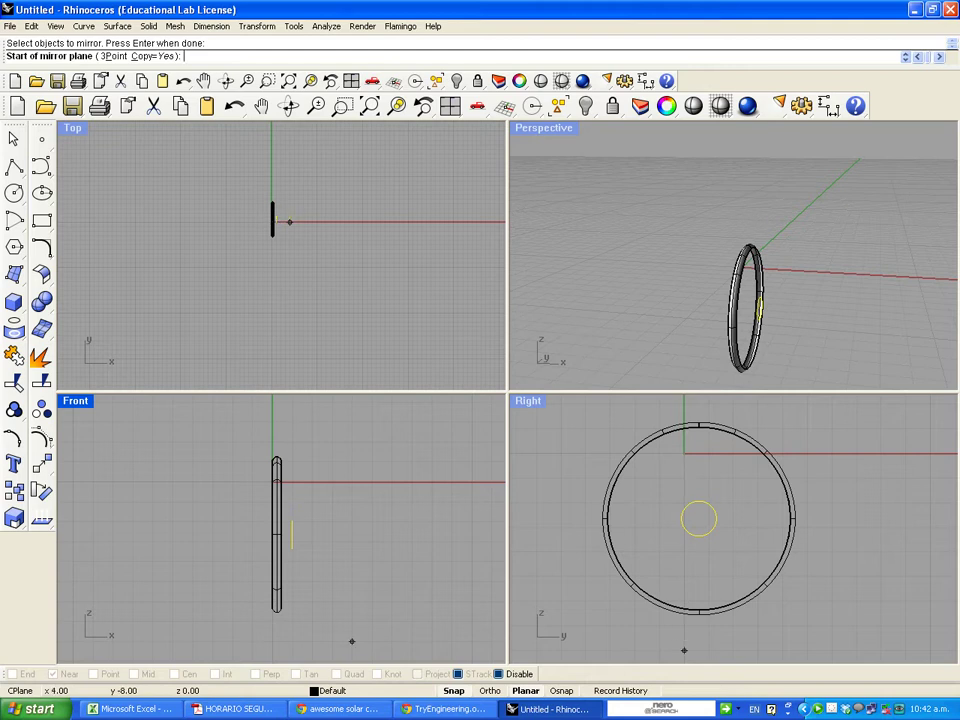
{"action": "scroll", "coordinate": [285, 476], "scroll_direction": "up", "scroll_amount": 3}
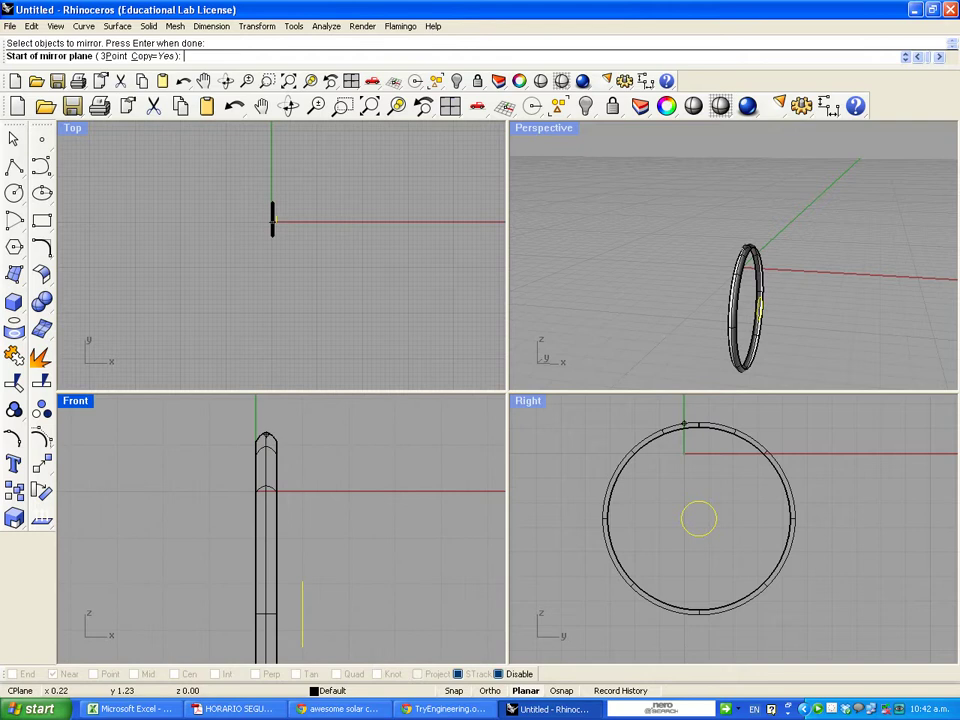
{"action": "left_click", "coordinate": [266, 437]}
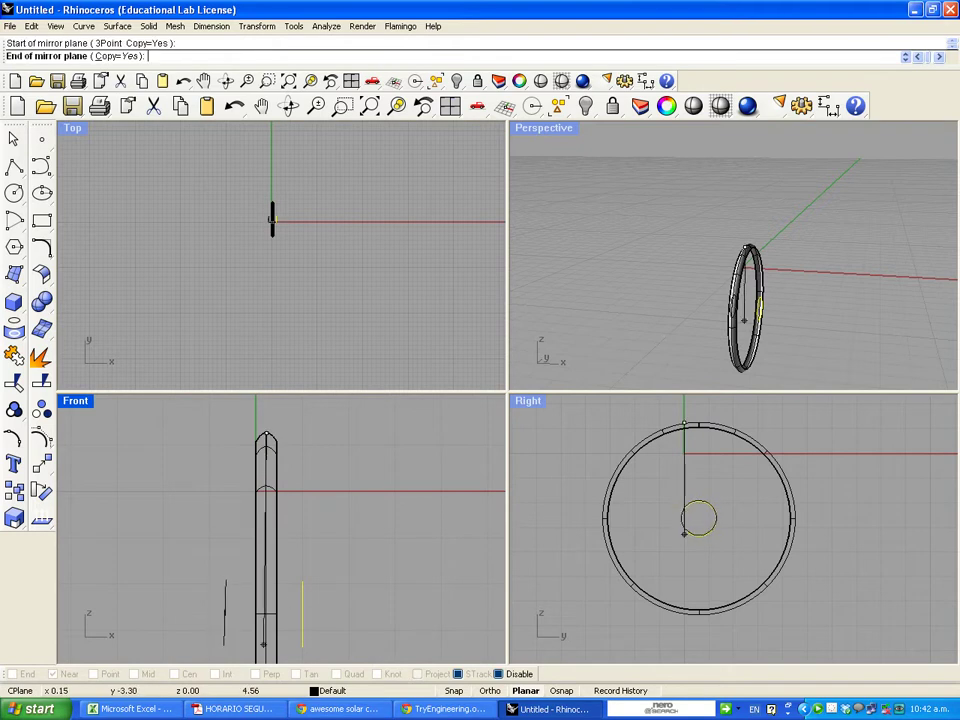
{"action": "scroll", "coordinate": [263, 643], "scroll_direction": "down", "scroll_amount": 2}
{"action": "right_click_drag", "start_coordinate": [264, 639], "coordinate": [261, 541]}
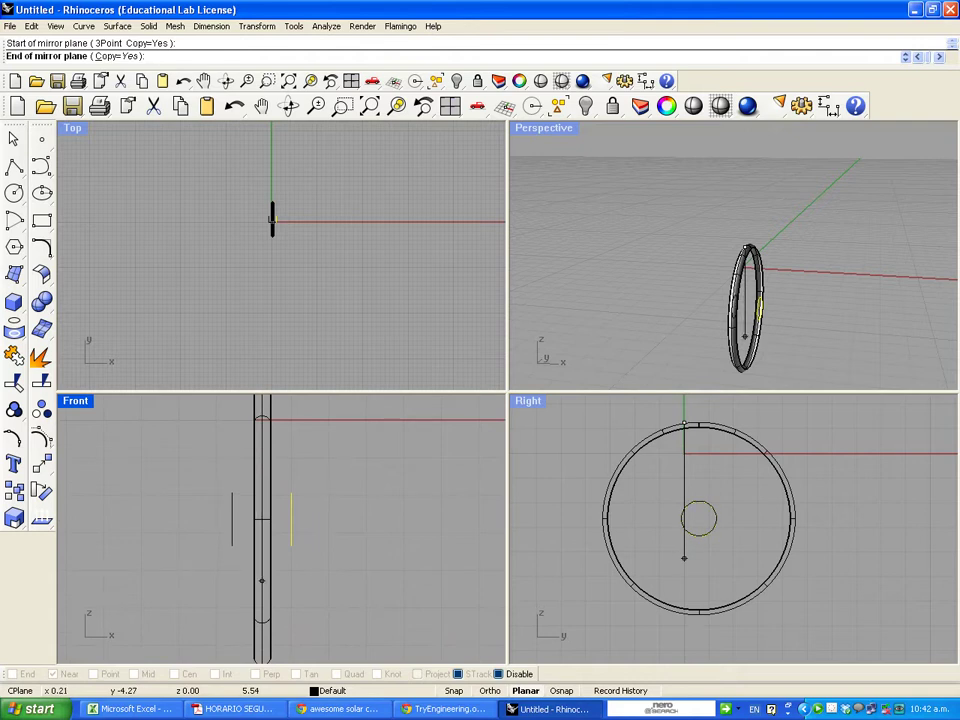
{"action": "scroll", "coordinate": [261, 580], "scroll_direction": "up", "scroll_amount": 3}
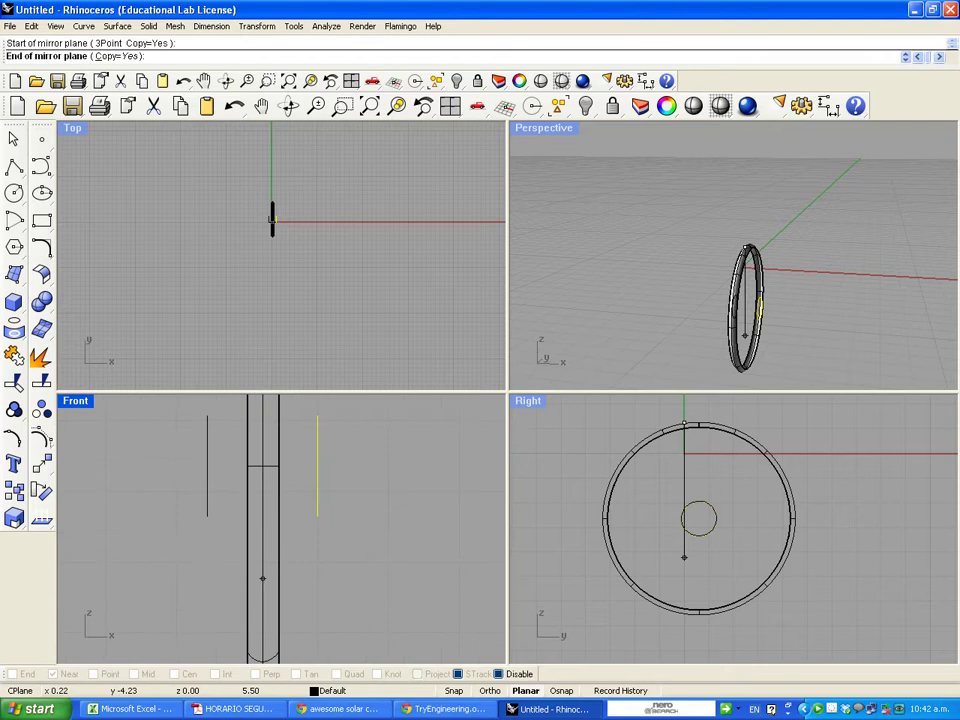
{"action": "left_click", "coordinate": [262, 578]}
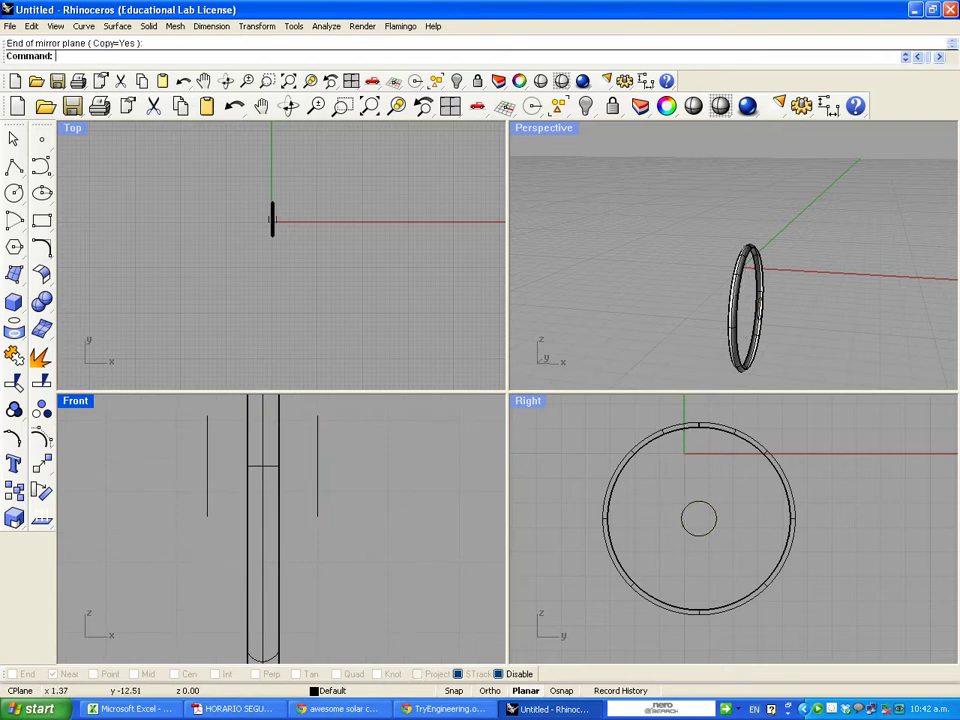
Inspect the two hub circles on either side of the tyre in the Perspective view
{"action": "right_click_drag", "start_coordinate": [722, 306], "coordinate": [598, 330]}
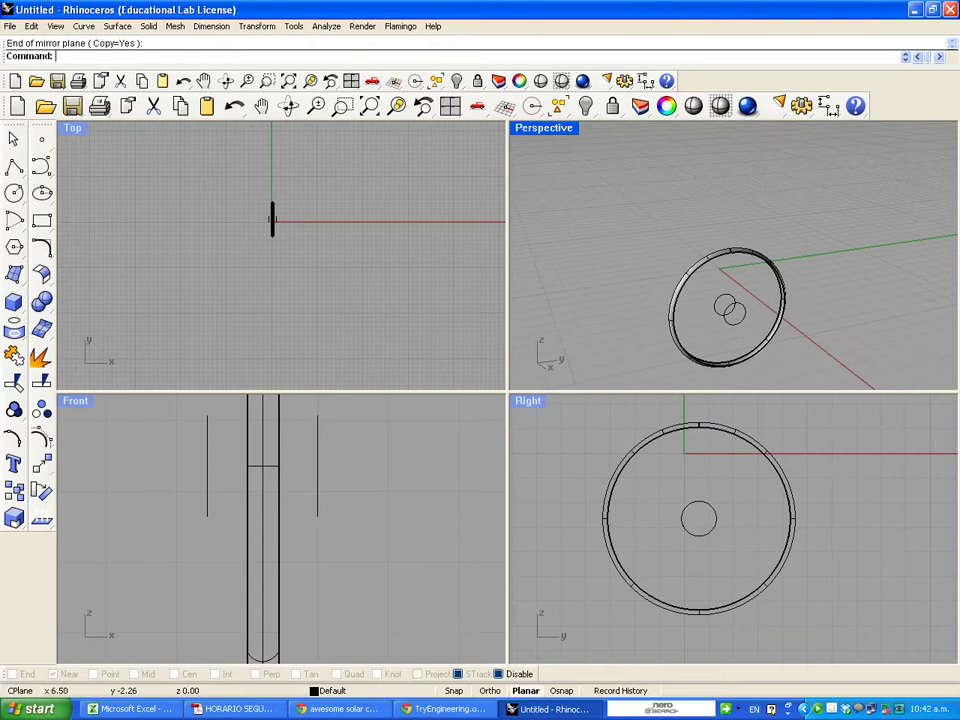
{"action": "left_click", "coordinate": [729, 320]}
{"action": "left_click", "coordinate": [716, 308]}
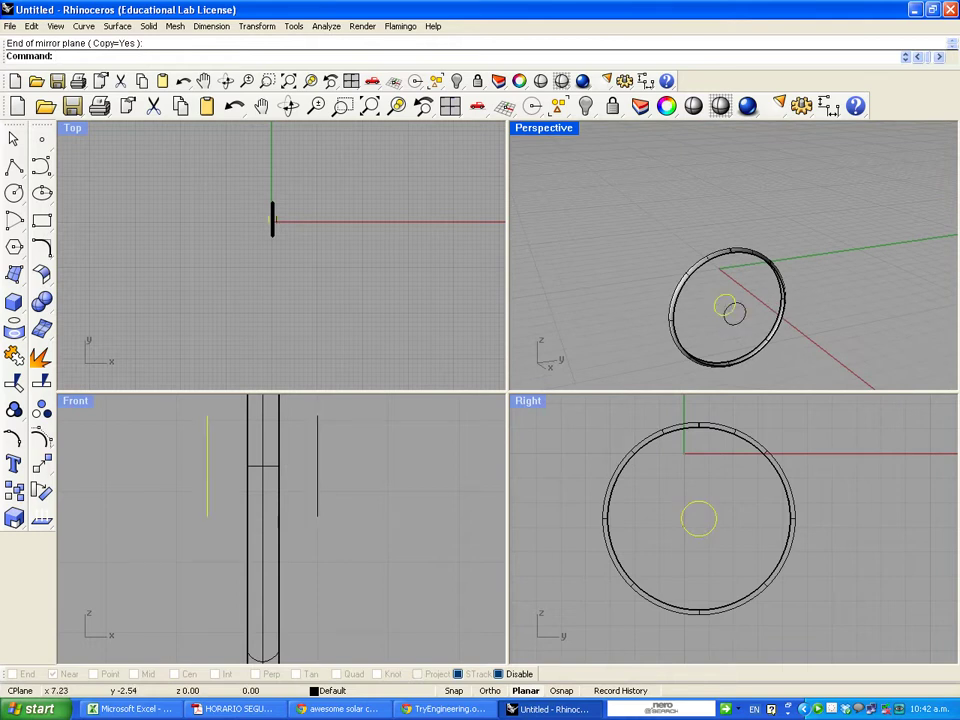
{"action": "left_click", "coordinate": [742, 322]}
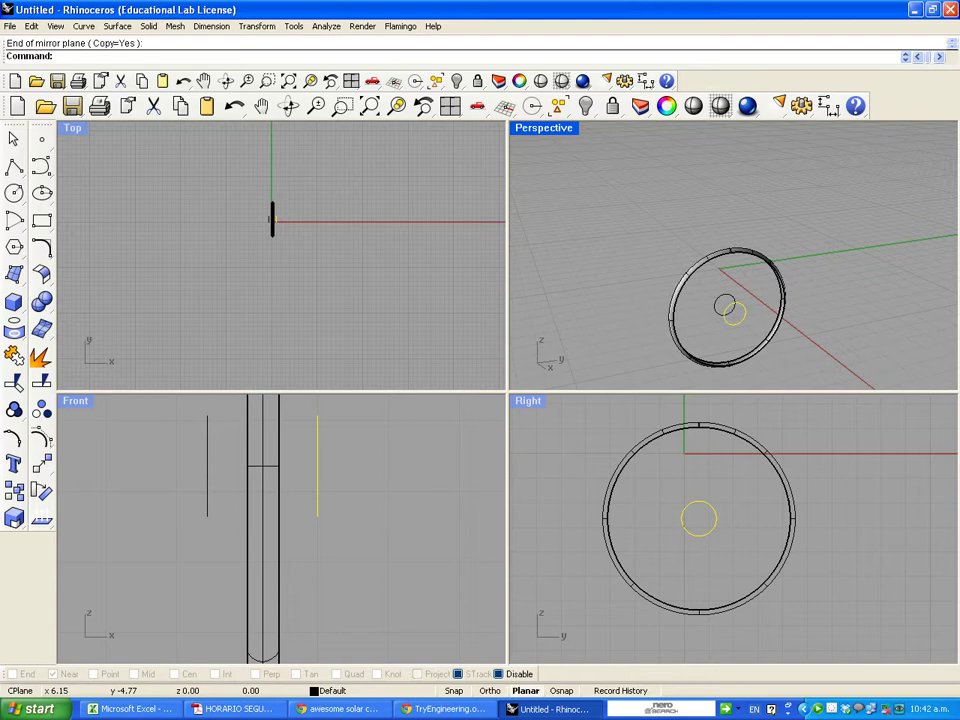
{"action": "left_click", "coordinate": [456, 436]}
{"action": "right_click_drag", "start_coordinate": [778, 330], "coordinate": [770, 298]}
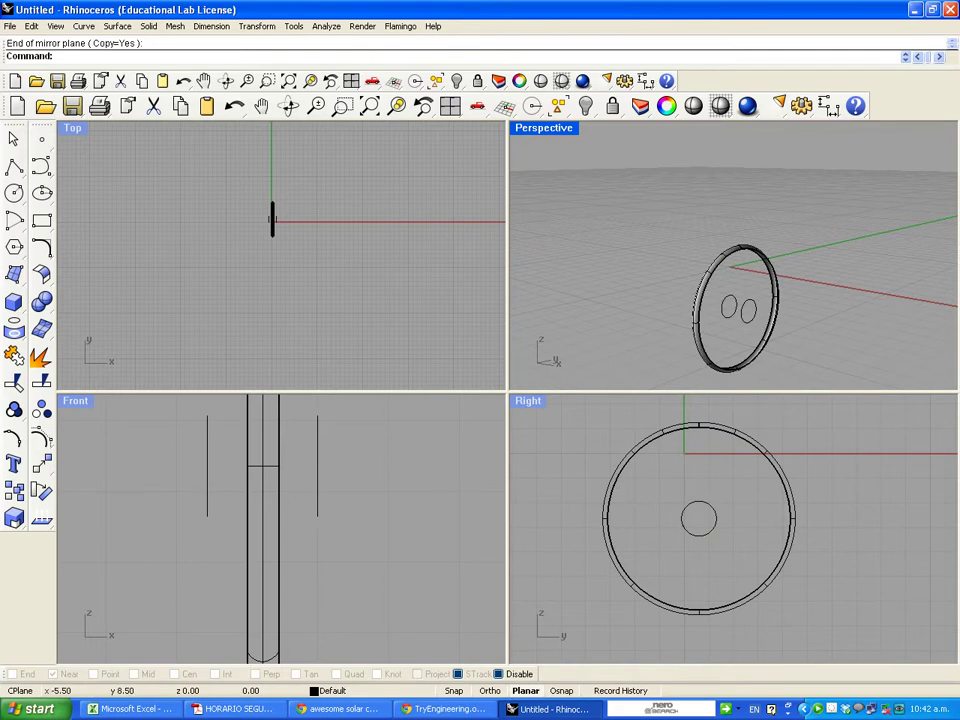
{"action": "right_click_drag", "start_coordinate": [630, 350], "coordinate": [630, 314]}
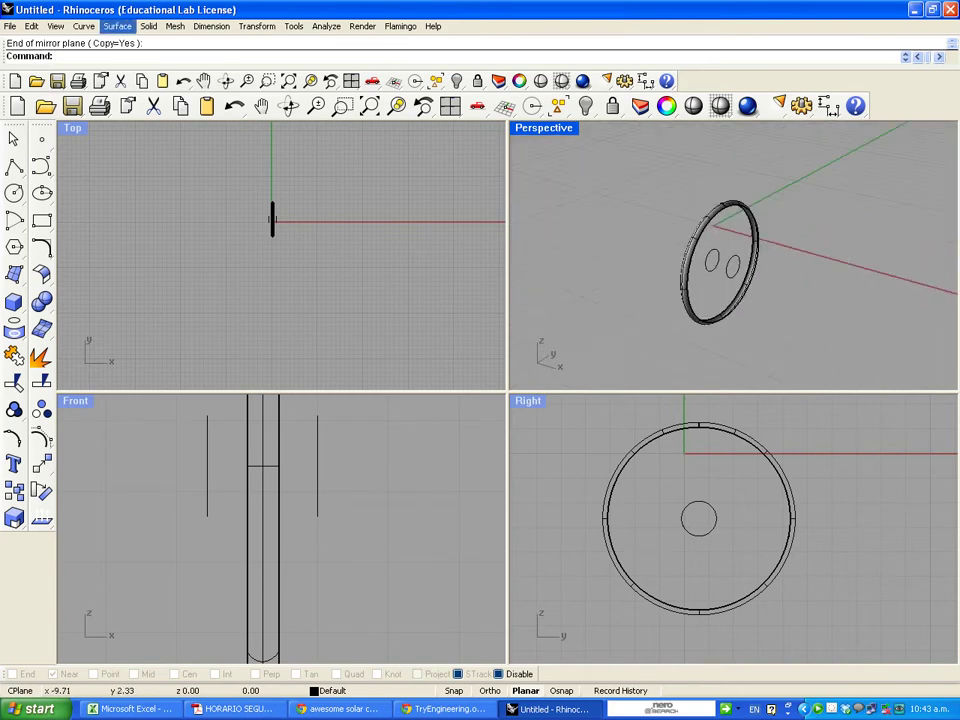
Loft the tyre's rail circle to the mirrored hub circle on the same side, using Normal style without simplifying the cross-sections
{"action": "left_click", "coordinate": [117, 26]}
{"action": "left_click", "coordinate": [121, 54]}
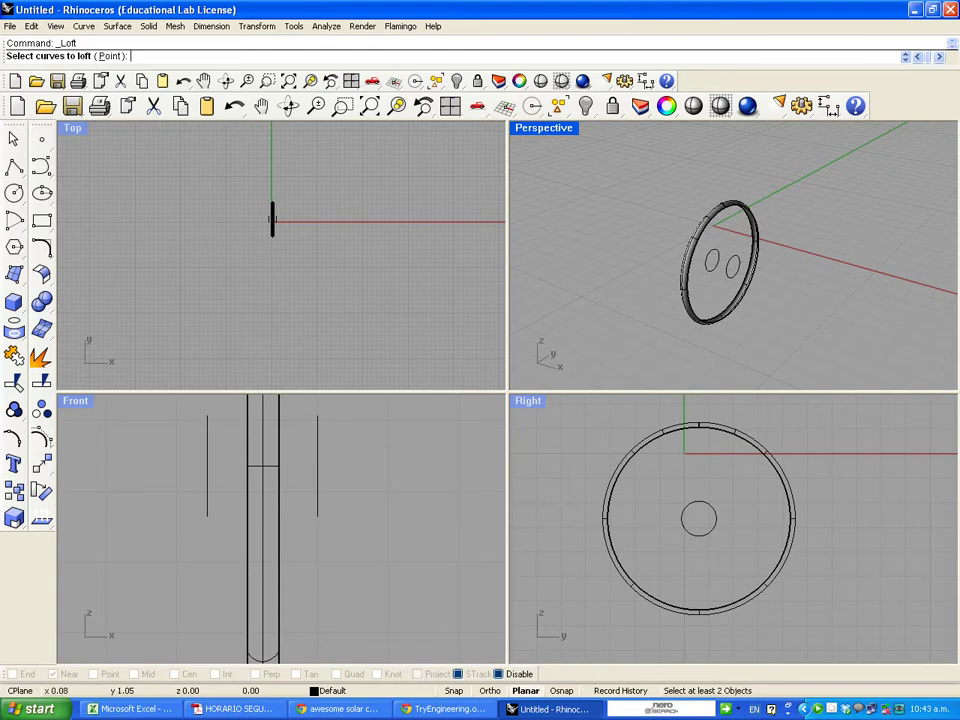
{"action": "left_click", "coordinate": [688, 428]}
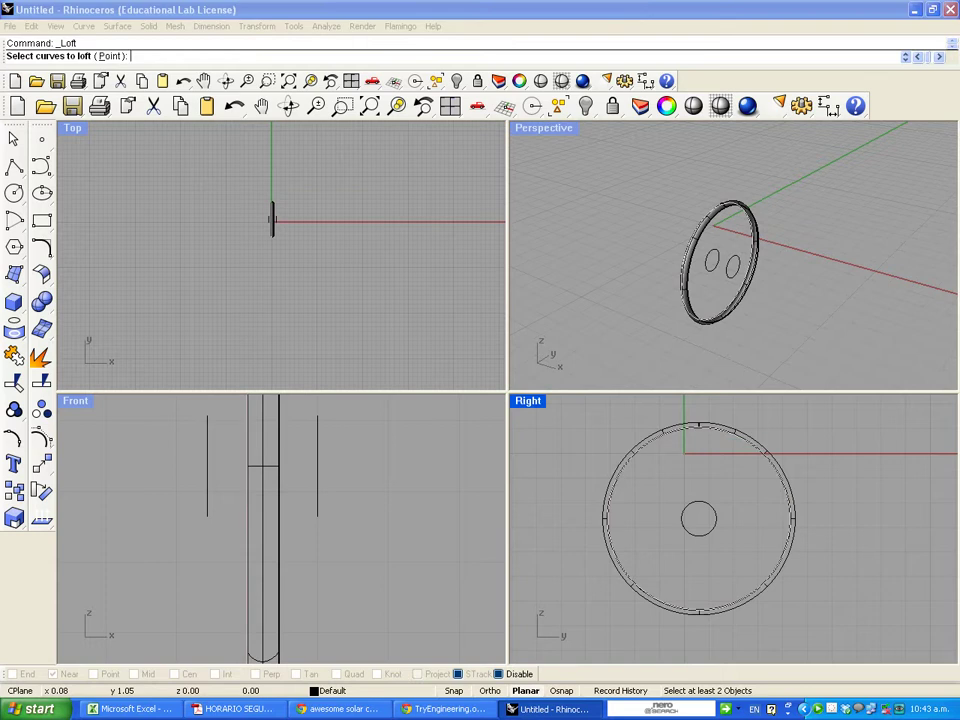
{"action": "left_click", "coordinate": [746, 467]}
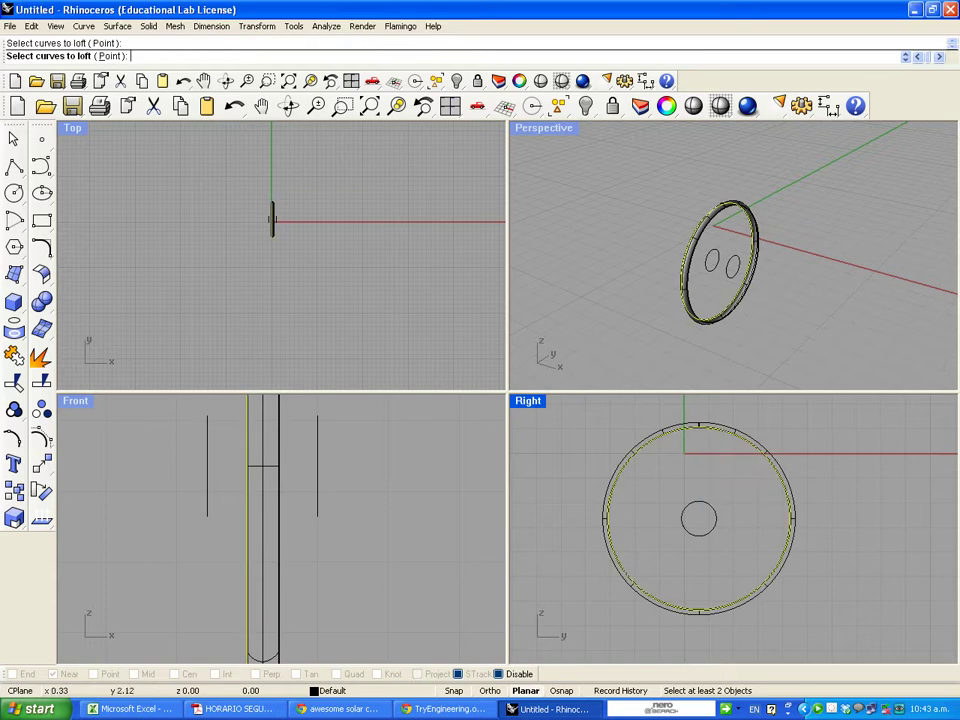
{"action": "right_click_drag", "start_coordinate": [668, 318], "coordinate": [665, 292]}
{"action": "scroll", "coordinate": [822, 294], "scroll_direction": "up", "scroll_amount": 4}
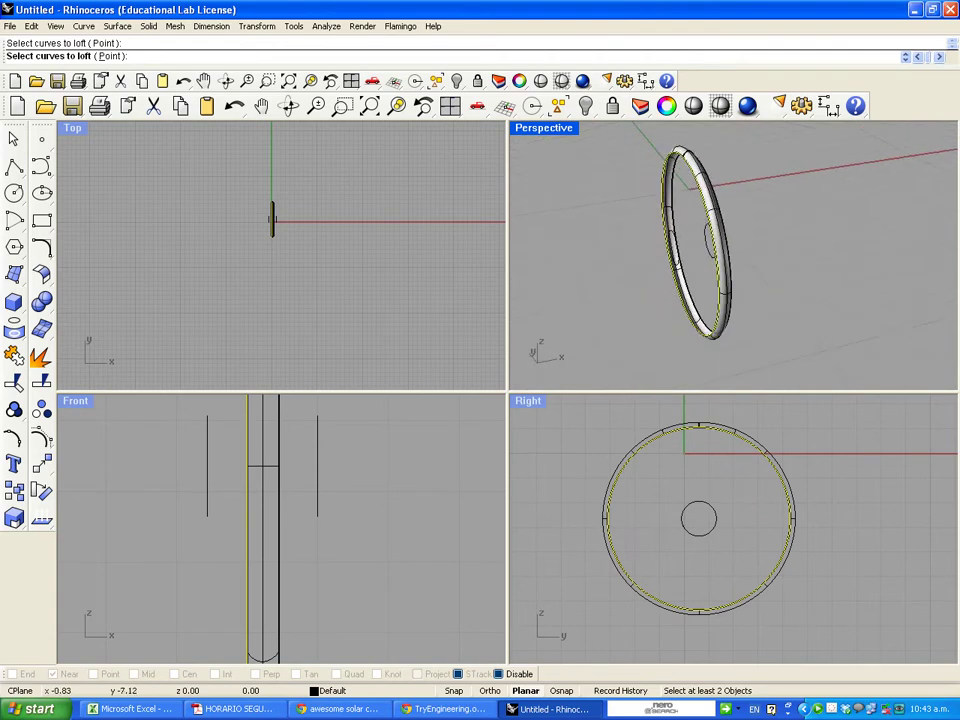
{"action": "mouse_move", "coordinate": [685, 288]}
{"action": "right_mouse_down"}
{"action": "mouse_move", "coordinate": [745, 285]}
{"action": "mouse_move", "coordinate": [700, 285]}
{"action": "right_mouse_up"}
{"action": "scroll", "coordinate": [745, 285], "scroll_direction": "up", "scroll_amount": 4}
{"action": "scroll", "coordinate": [745, 285], "scroll_direction": "down", "scroll_amount": 2}
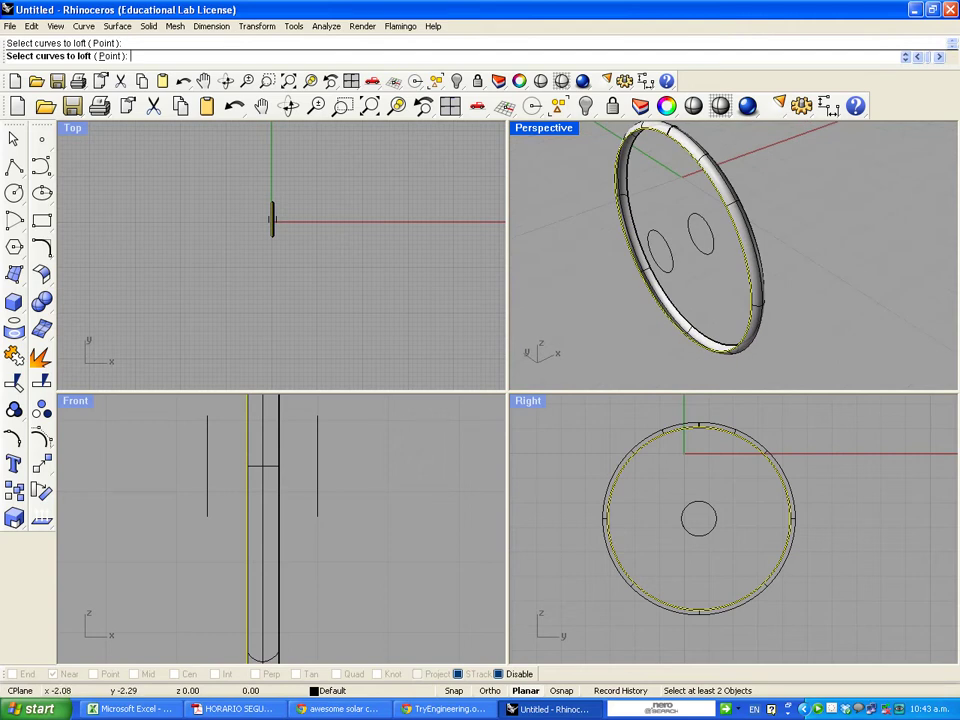
{"action": "left_click", "coordinate": [664, 237]}
{"action": "right_click_drag", "start_coordinate": [716, 250], "coordinate": [760, 250]}
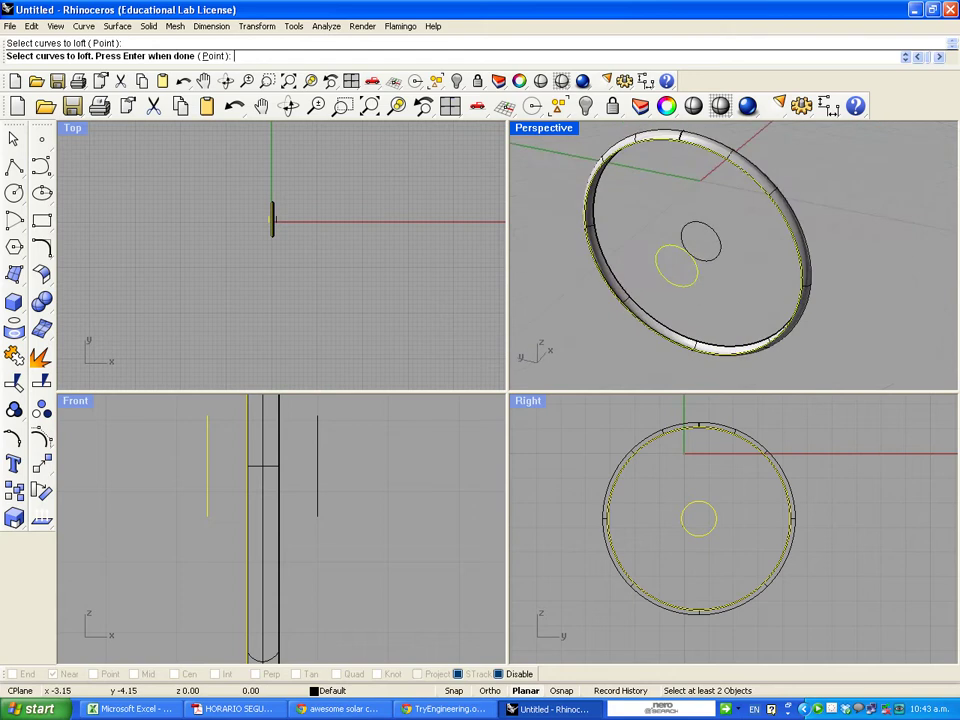
{"action": "key", "text": "Return"}
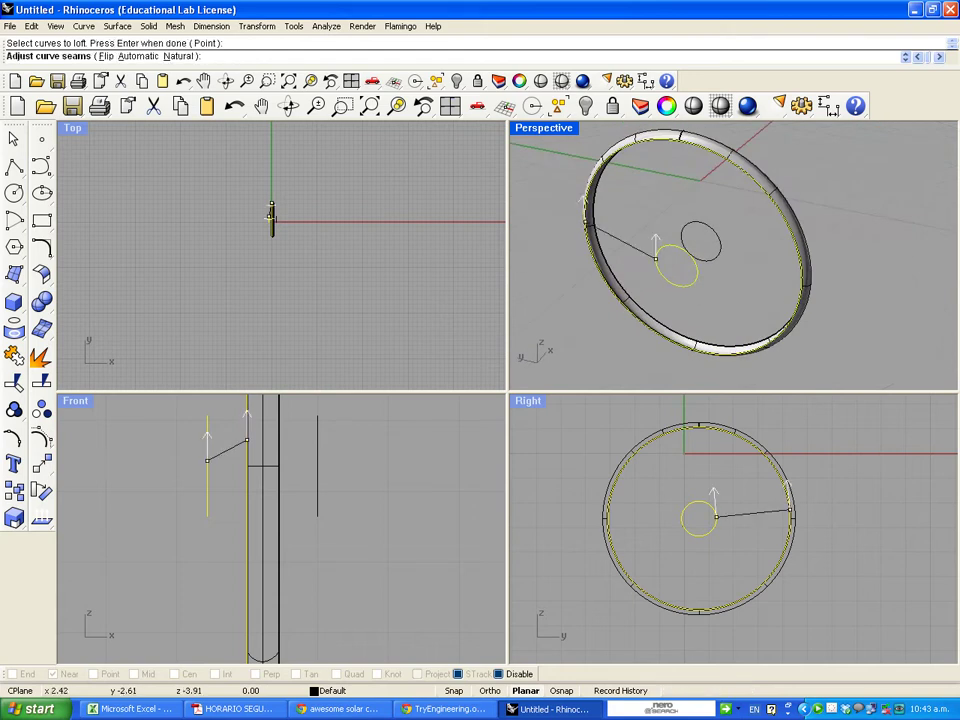
{"action": "scroll", "coordinate": [650, 238], "scroll_direction": "up", "scroll_amount": 4}
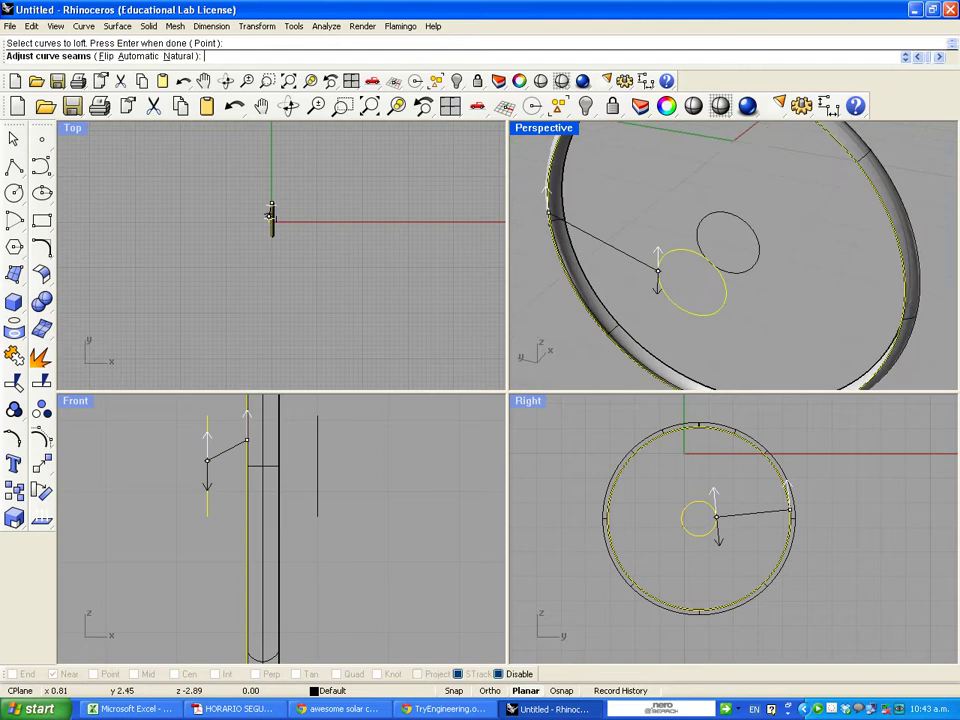
{"action": "scroll", "coordinate": [627, 237], "scroll_direction": "down", "scroll_amount": 4}
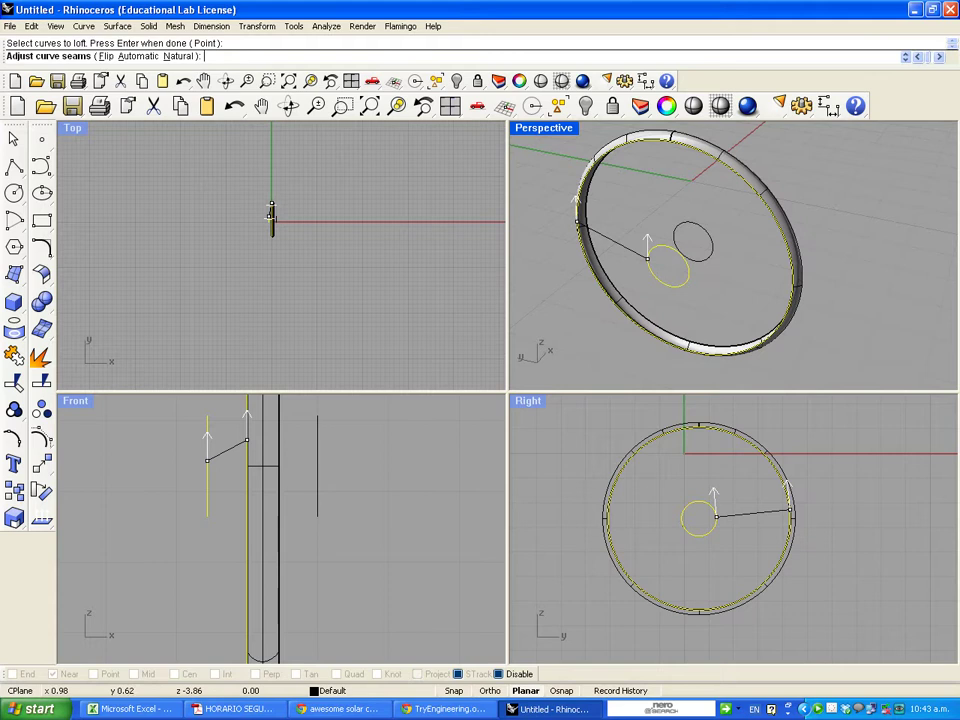
{"action": "key", "text": "Return"}
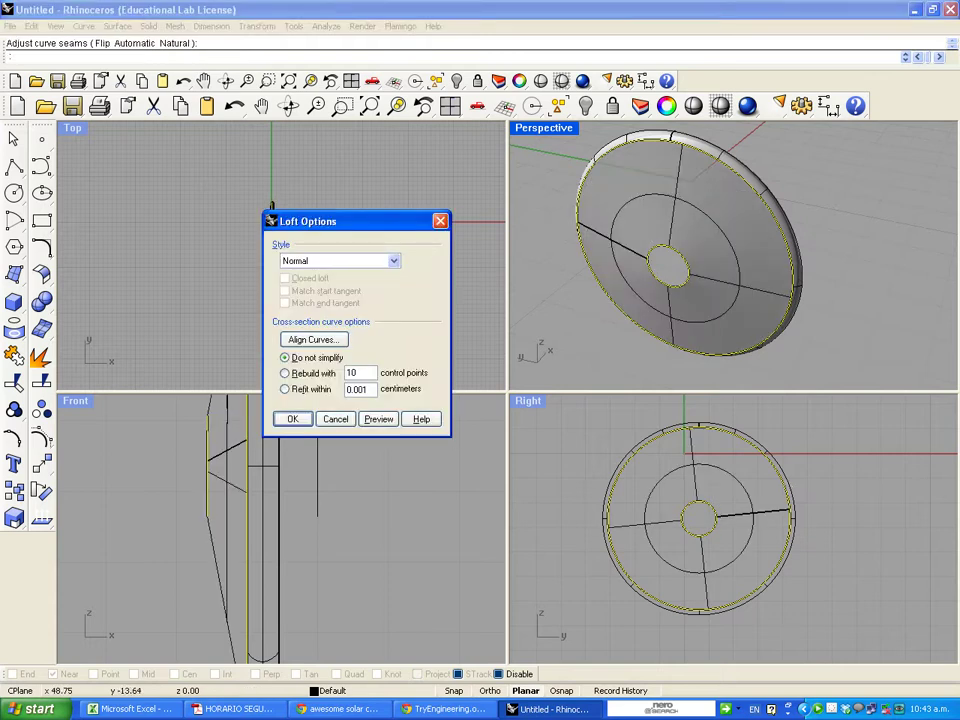
{"action": "key", "text": "Return"}
Examine the lofted wheel side and the remaining open side with its hub circle from several angles in the Perspective view
{"action": "right_click_drag", "start_coordinate": [760, 260], "coordinate": [710, 260]}
{"action": "key", "text": "Left"}
{"action": "key", "text": "Left"}
{"action": "key", "text": "Left"}
{"action": "key", "text": "Left"}
{"action": "key", "text": "Left"}
{"action": "key", "text": "Left"}
{"action": "key", "text": "Left"}
{"action": "key", "text": "Left"}
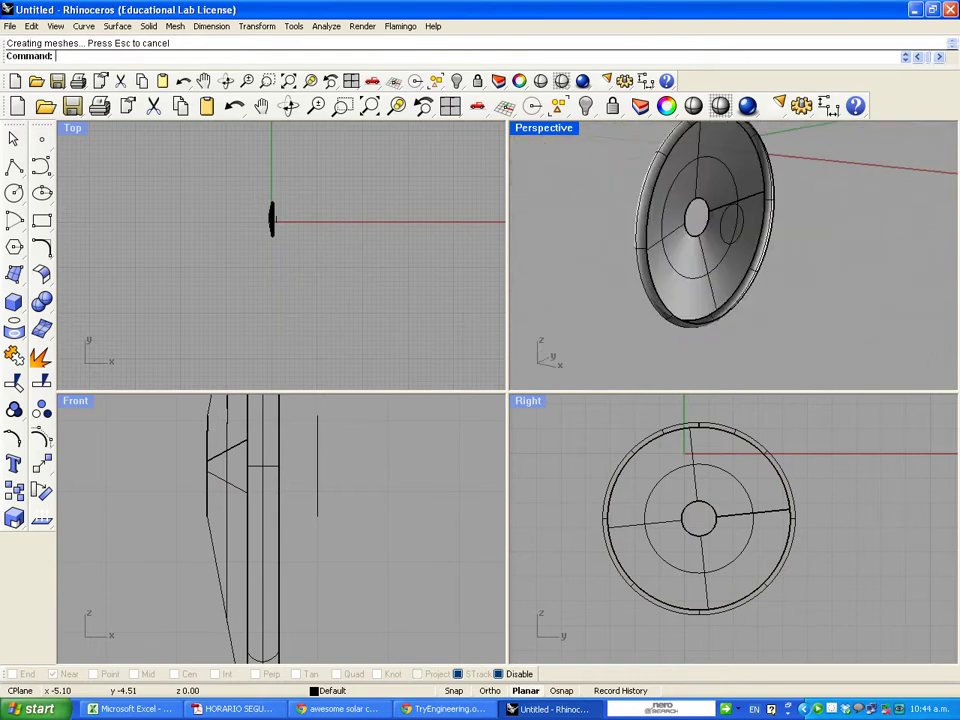
{"action": "right_click_drag", "start_coordinate": [760, 200], "coordinate": [680, 250]}
{"action": "scroll", "coordinate": [680, 180], "scroll_direction": "down", "scroll_amount": 2}
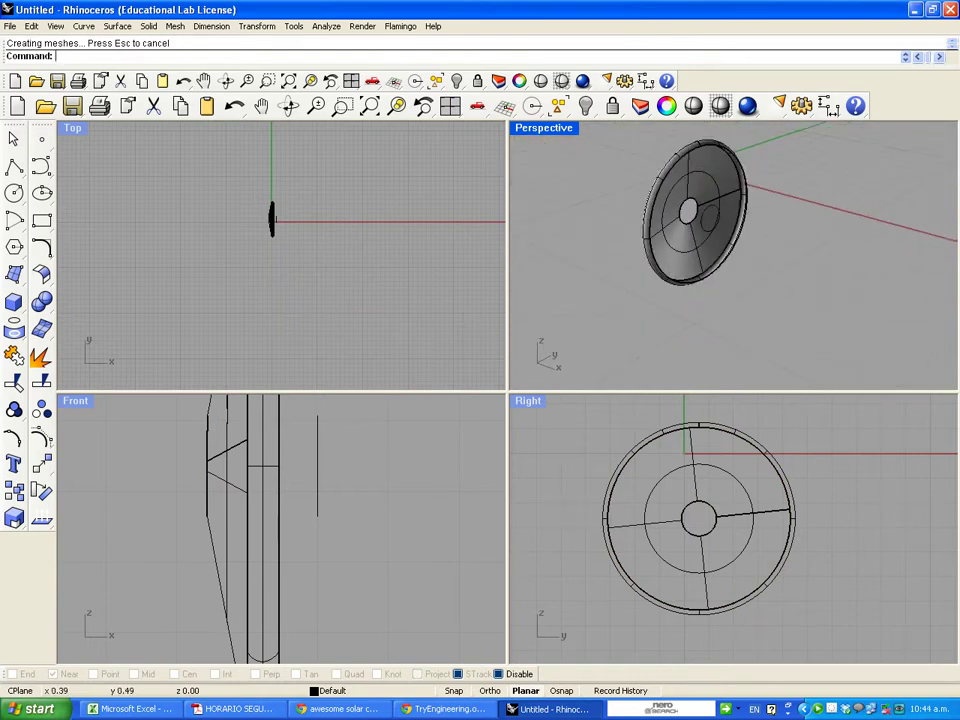
{"action": "right_click_drag", "start_coordinate": [686, 140], "coordinate": [656, 202], "text": "shift"}
{"action": "right_click_drag", "start_coordinate": [640, 350], "coordinate": [668, 306]}
{"action": "scroll", "coordinate": [668, 308], "scroll_direction": "up", "scroll_amount": 4}
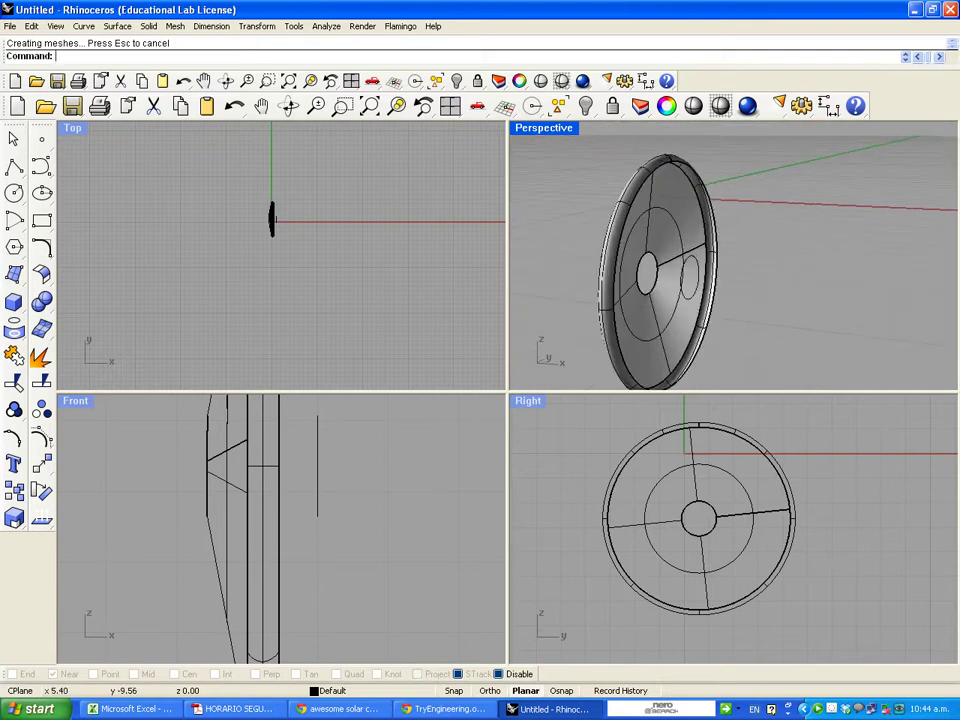
{"action": "key", "text": "Down"}
{"action": "key", "text": "Down"}
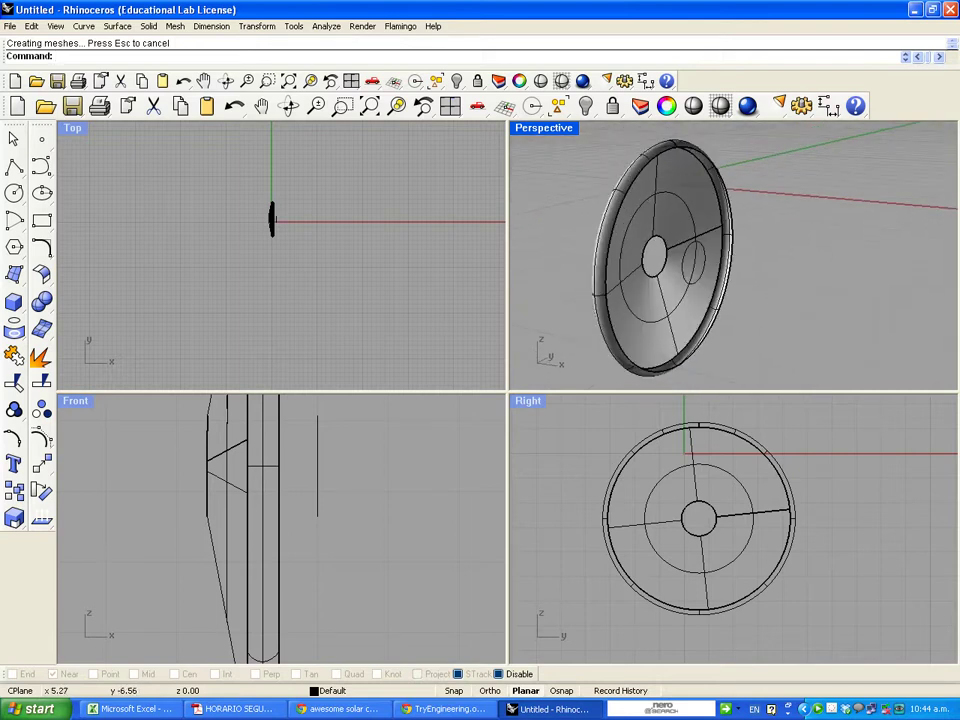
Loft the remaining hub circle to the tyre's rail circle on the open side, using Normal style without simplifying the cross-sections
{"action": "type", "text": "loft"}
{"action": "key", "text": "Return"}
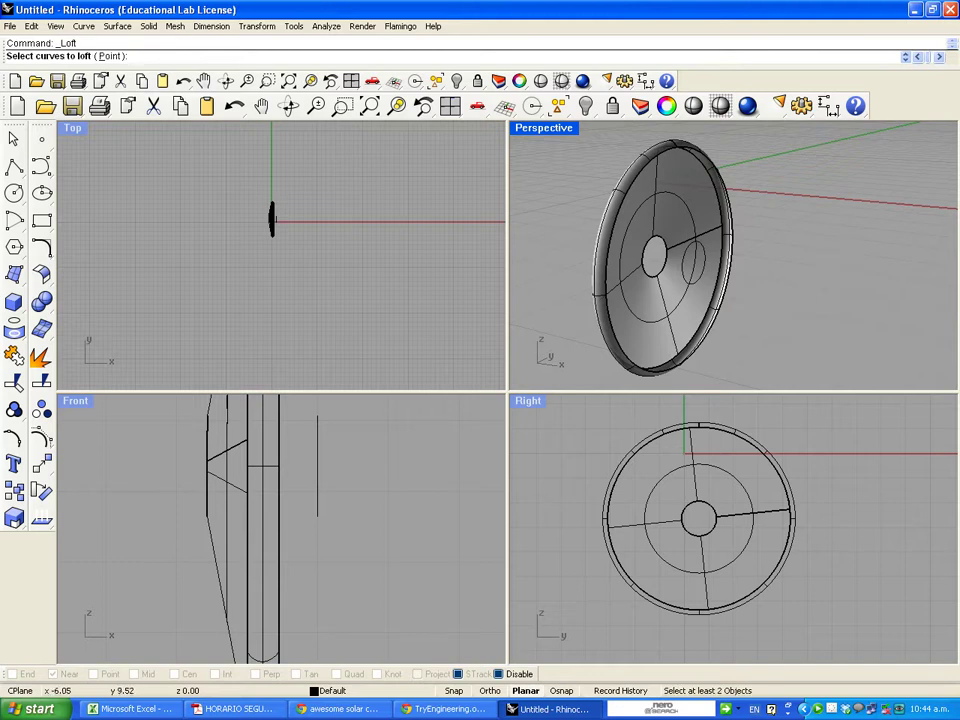
{"action": "left_click", "coordinate": [701, 275]}
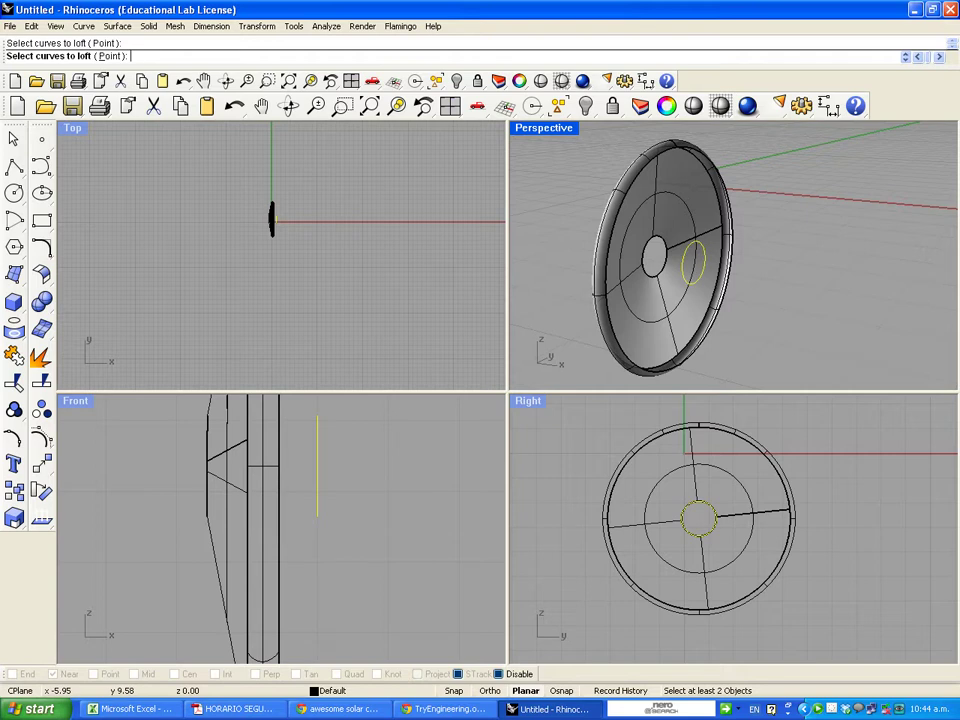
{"action": "left_click", "coordinate": [682, 154]}
{"action": "left_click", "coordinate": [710, 188]}
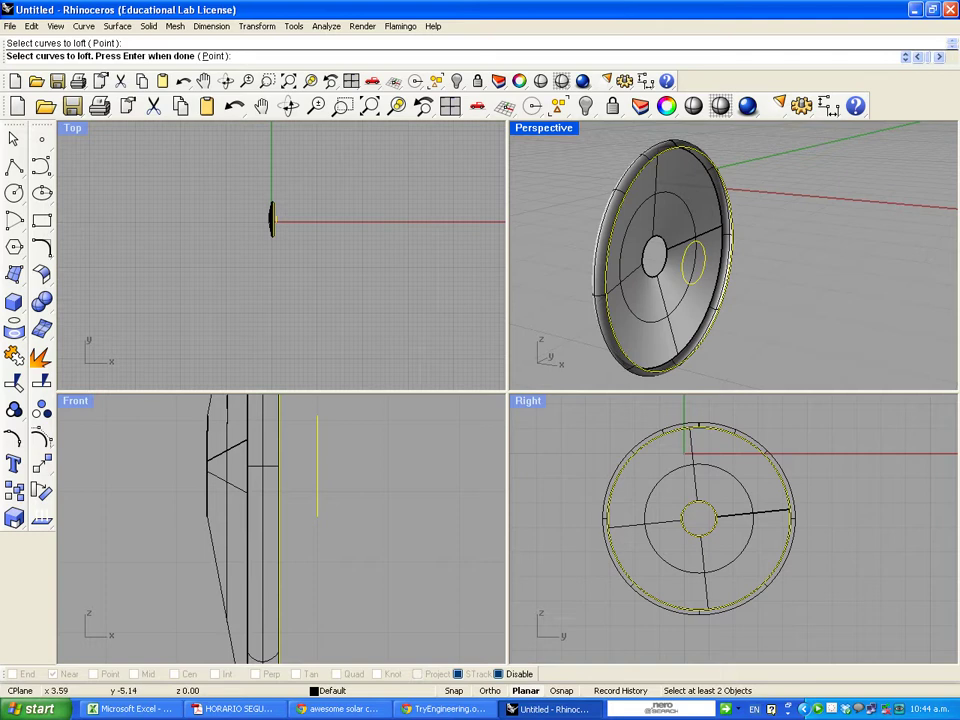
{"action": "key", "text": "Return"}
{"action": "key", "text": "Return"}
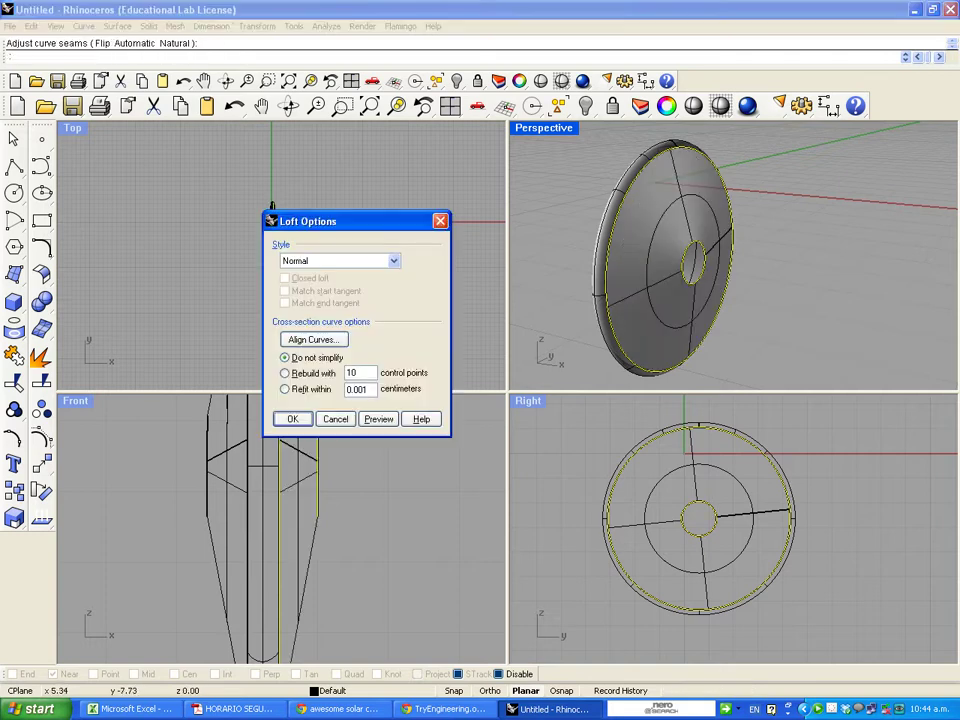
{"action": "left_click", "coordinate": [292, 419]}
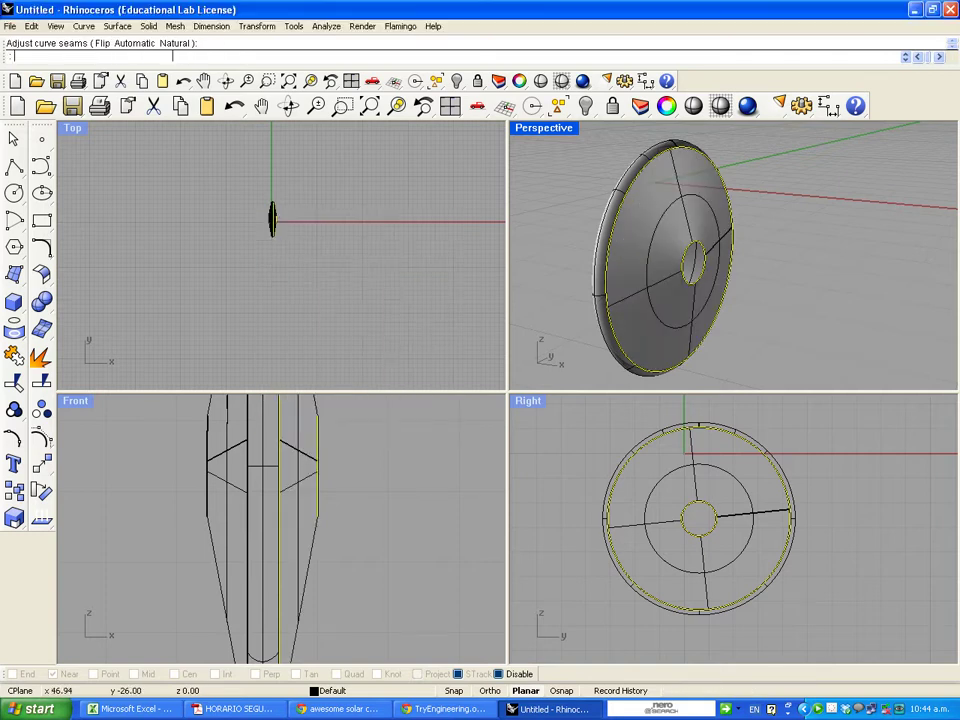
Check the closed wheel from several angles in the Perspective view and show the hidden car body and cockpit
{"action": "right_click_drag", "start_coordinate": [660, 270], "coordinate": [770, 265]}
{"action": "scroll", "coordinate": [733, 280], "scroll_direction": "down", "scroll_amount": 3}
{"action": "mouse_move", "coordinate": [680, 270]}
{"action": "right_mouse_down"}
{"action": "mouse_move", "coordinate": [760, 280]}
{"action": "mouse_move", "coordinate": [830, 260]}
{"action": "mouse_move", "coordinate": [665, 265]}
{"action": "right_mouse_up"}
{"action": "scroll", "coordinate": [734, 298], "scroll_direction": "up", "scroll_amount": 2}
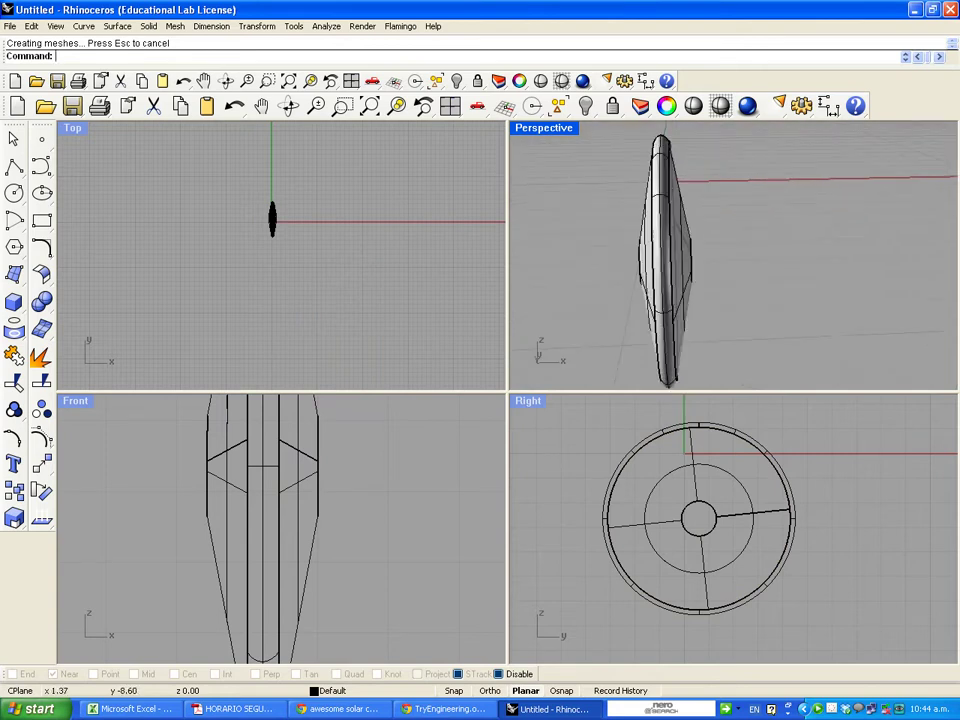
{"action": "scroll", "coordinate": [734, 298], "scroll_direction": "down", "scroll_amount": 6}
{"action": "right_click_drag", "start_coordinate": [734, 298], "coordinate": [775, 295]}
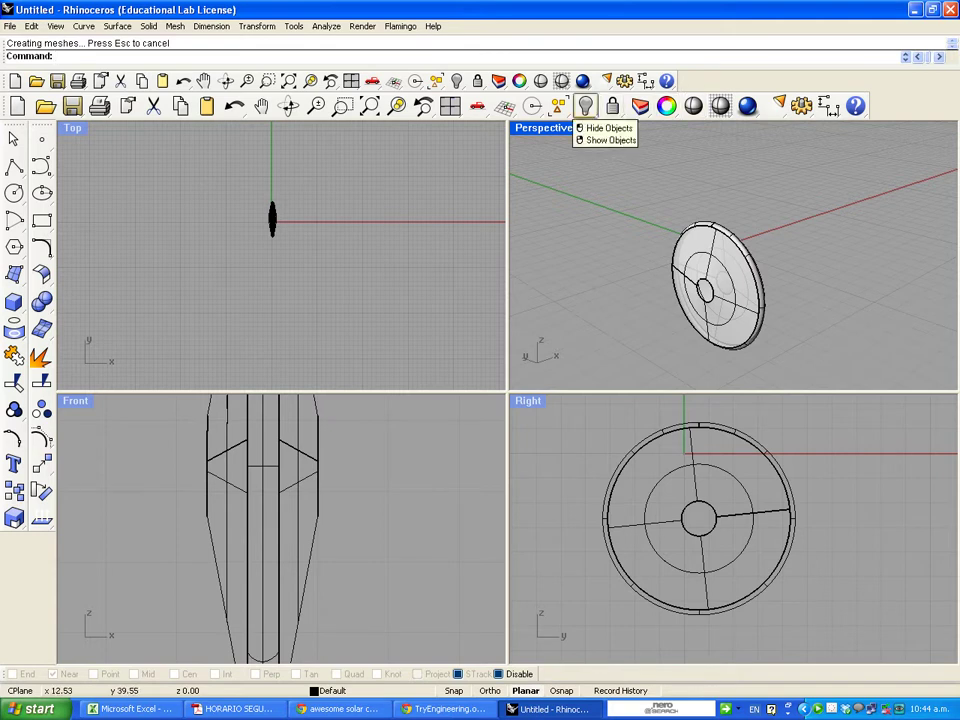
{"action": "left_click", "coordinate": [585, 105]}
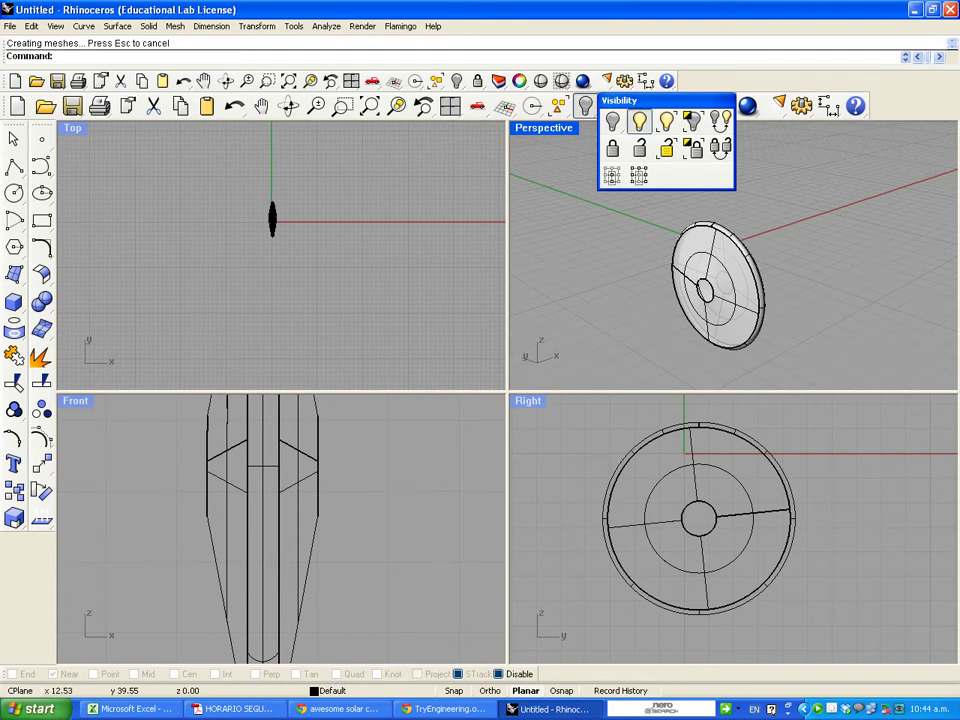
{"action": "left_click", "coordinate": [639, 120]}
Examine the wheel's size and placement beneath the car body in the Right view and the maximized Perspective view
{"action": "scroll", "coordinate": [585, 283], "scroll_direction": "down", "scroll_amount": 8}
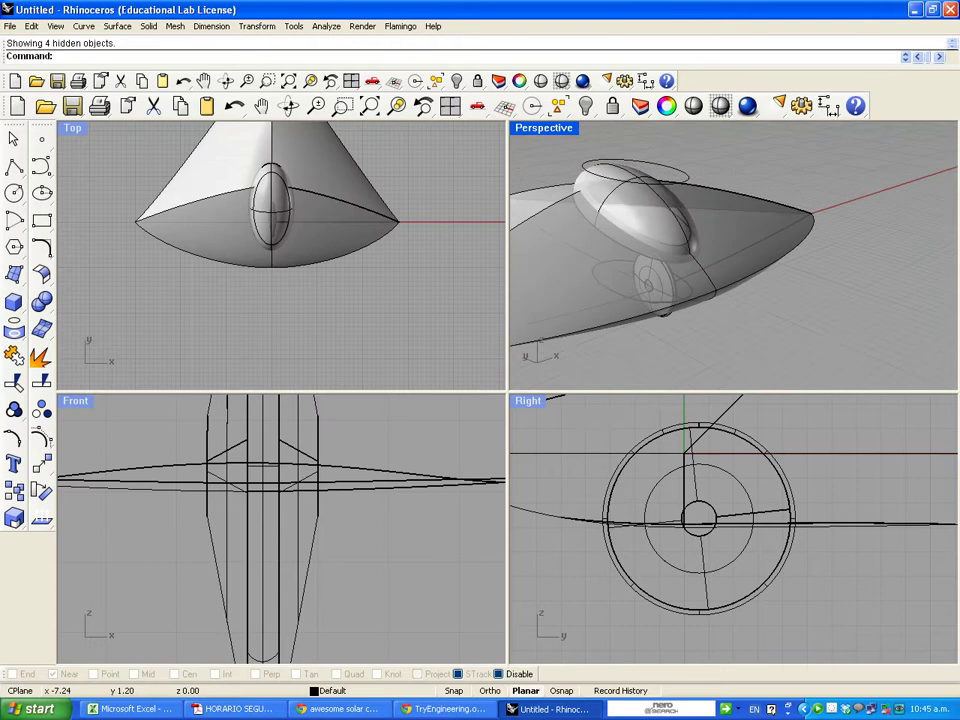
{"action": "scroll", "coordinate": [708, 530], "scroll_direction": "down", "scroll_amount": 12}
{"action": "right_click_drag", "start_coordinate": [812, 586], "coordinate": [753, 598]}
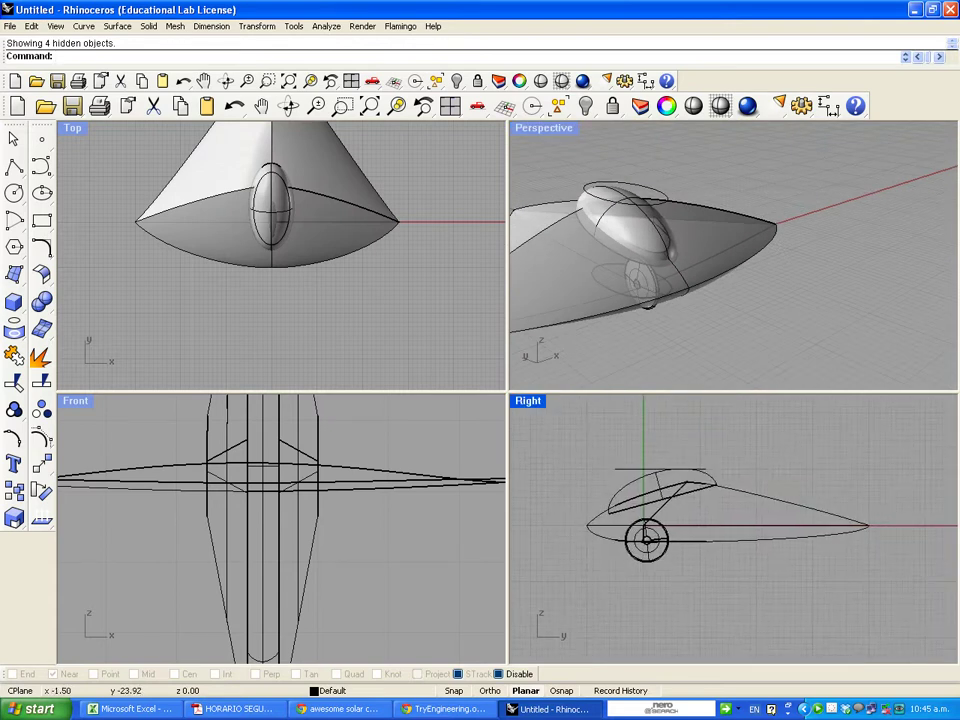
{"action": "right_click_drag", "start_coordinate": [745, 330], "coordinate": [650, 265]}
{"action": "double_click", "coordinate": [543, 128]}
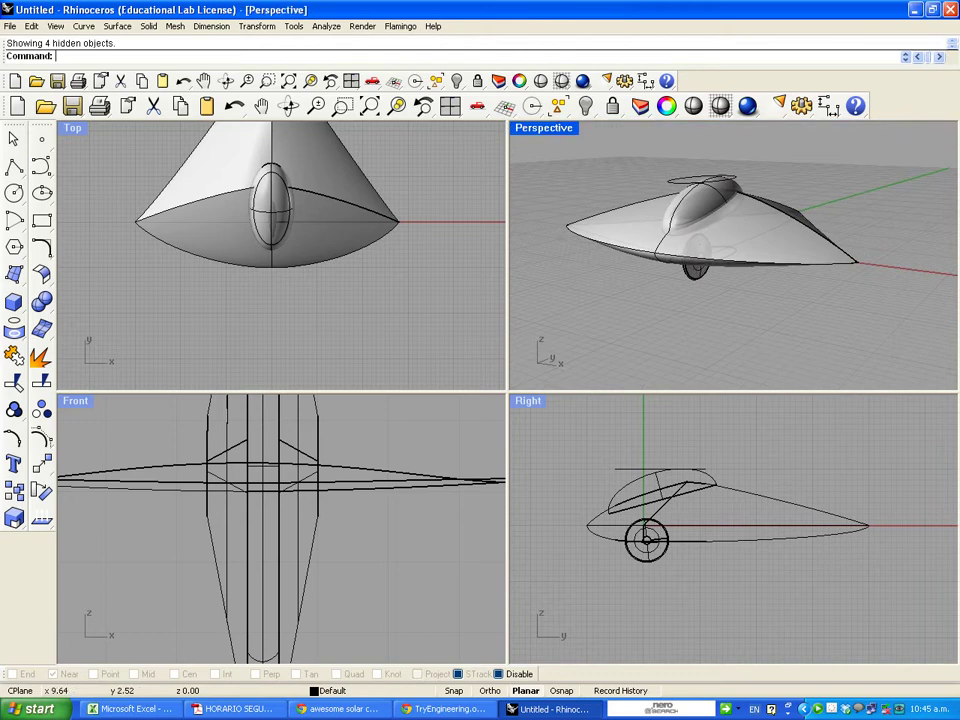
{"action": "right_click_drag", "start_coordinate": [734, 439], "coordinate": [714, 481], "text": "shift"}
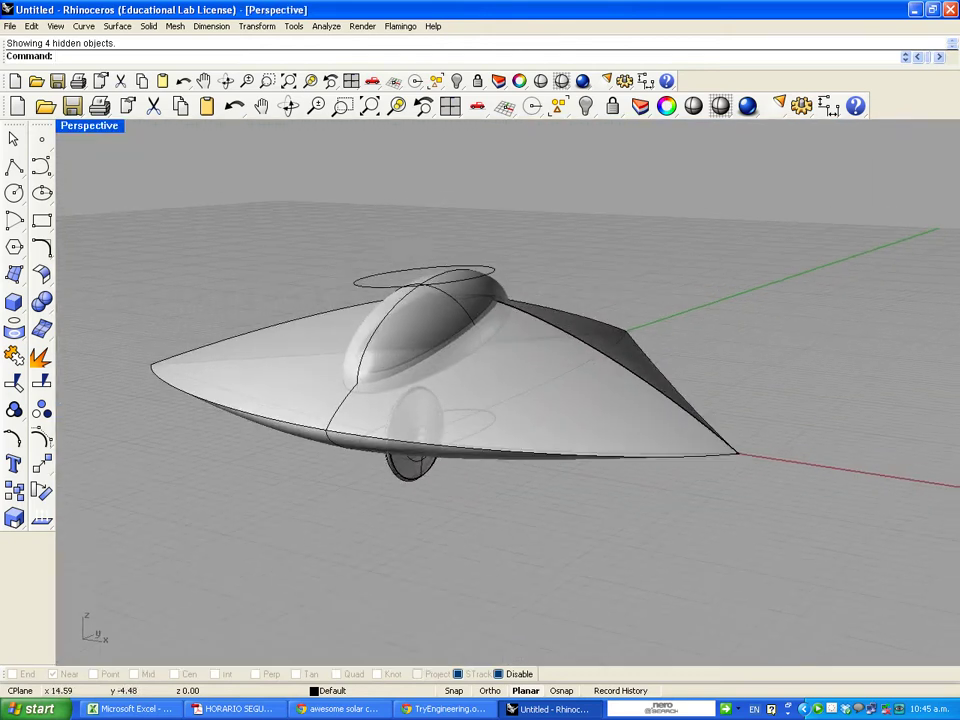
{"action": "right_click_drag", "start_coordinate": [760, 560], "coordinate": [680, 512]}
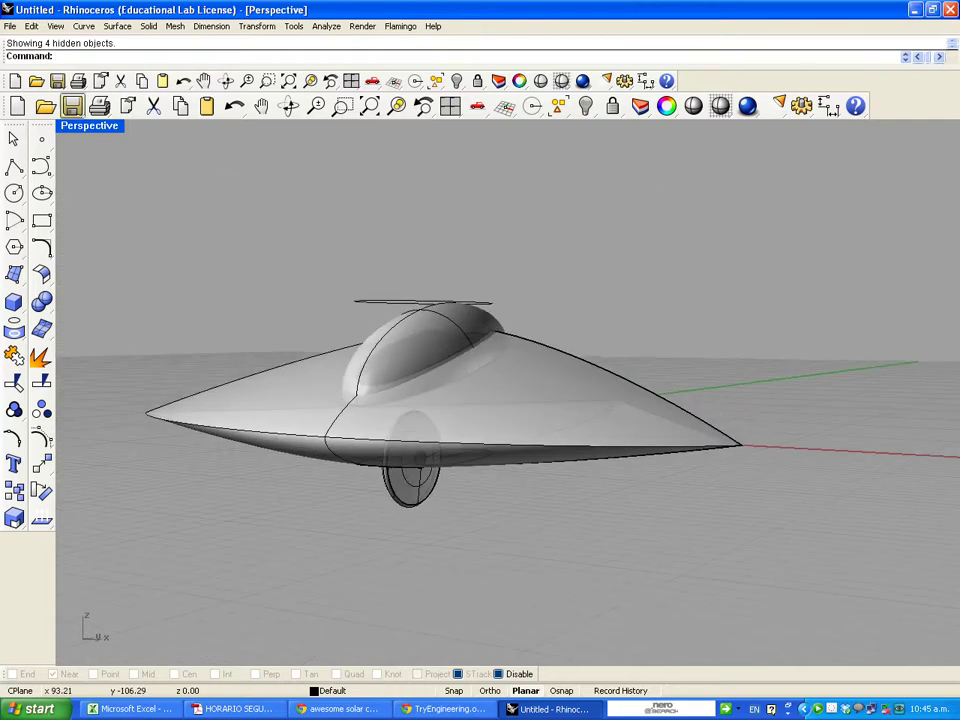
{"action": "double_click", "coordinate": [89, 126]}
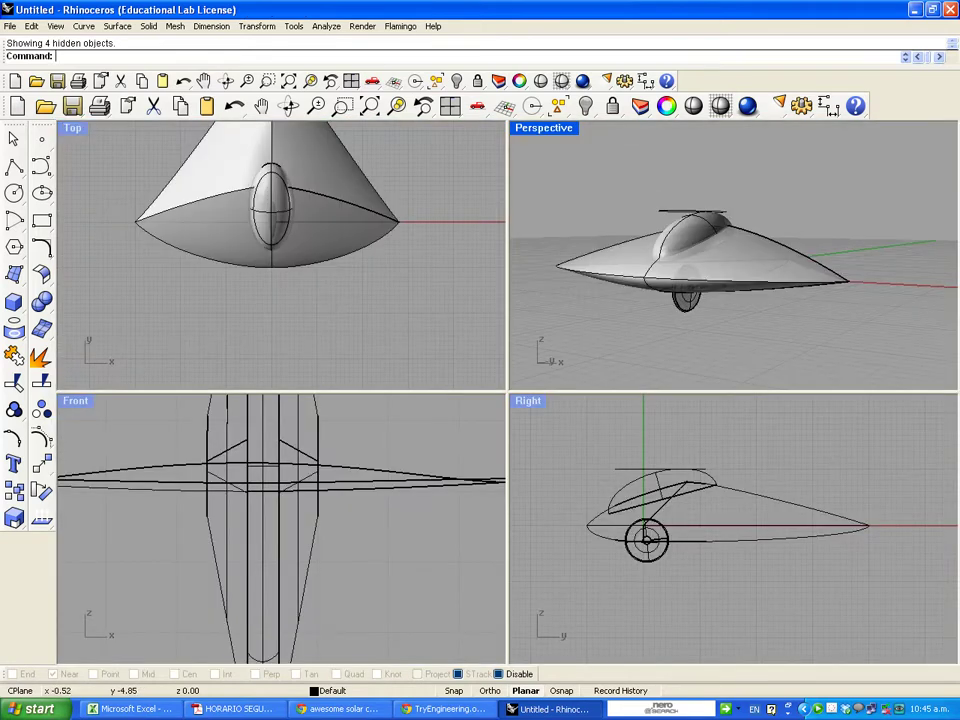
Hide the car body, the cockpit and their curves, leaving only the wheel on display
{"action": "scroll", "coordinate": [280, 500], "scroll_direction": "down", "scroll_amount": 20}
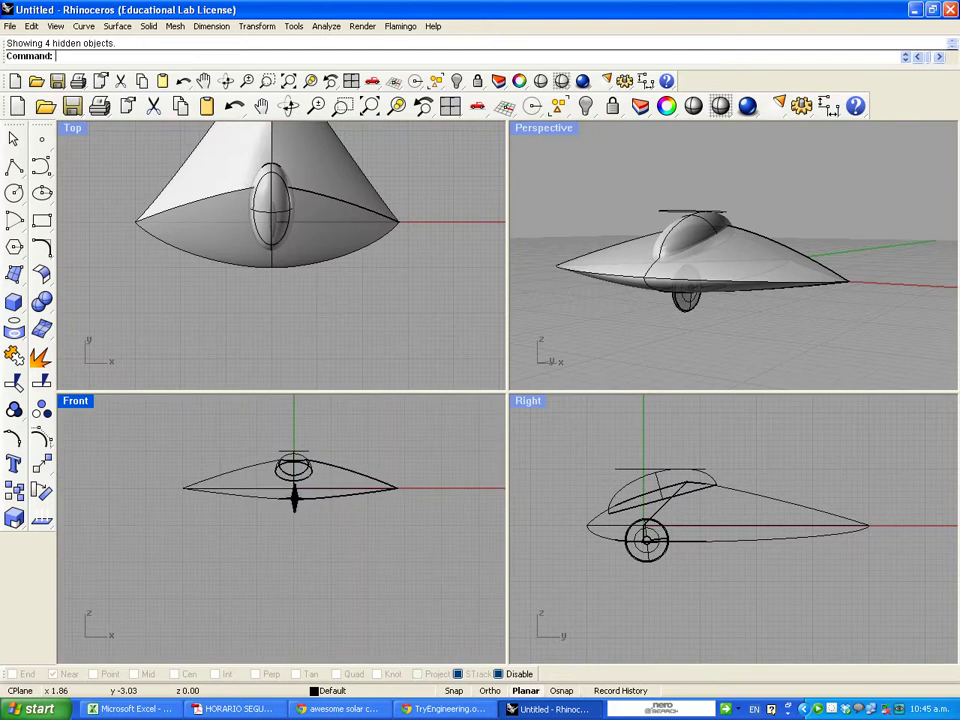
{"action": "scroll", "coordinate": [288, 540], "scroll_direction": "up", "scroll_amount": 4}
{"action": "left_click", "coordinate": [288, 540]}
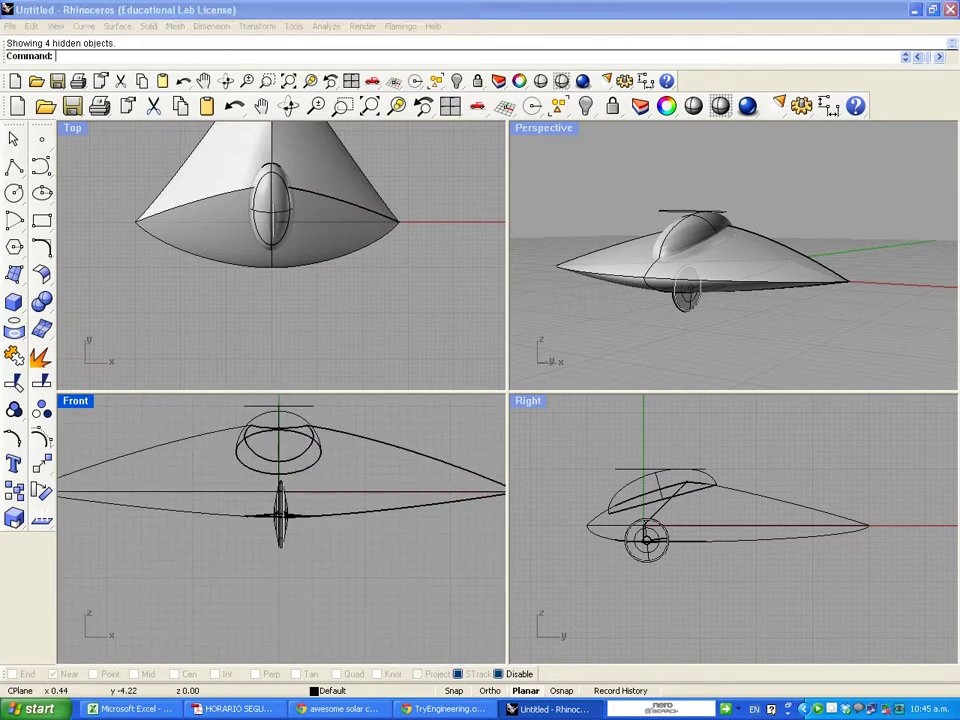
{"action": "key", "text": "Escape"}
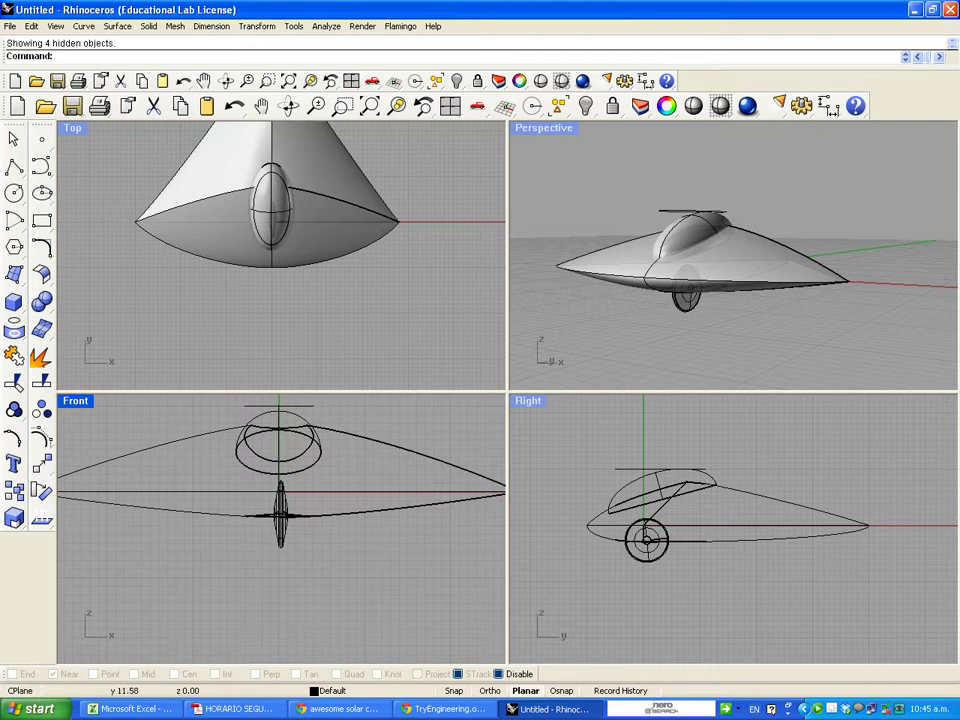
{"action": "left_click", "coordinate": [585, 106]}
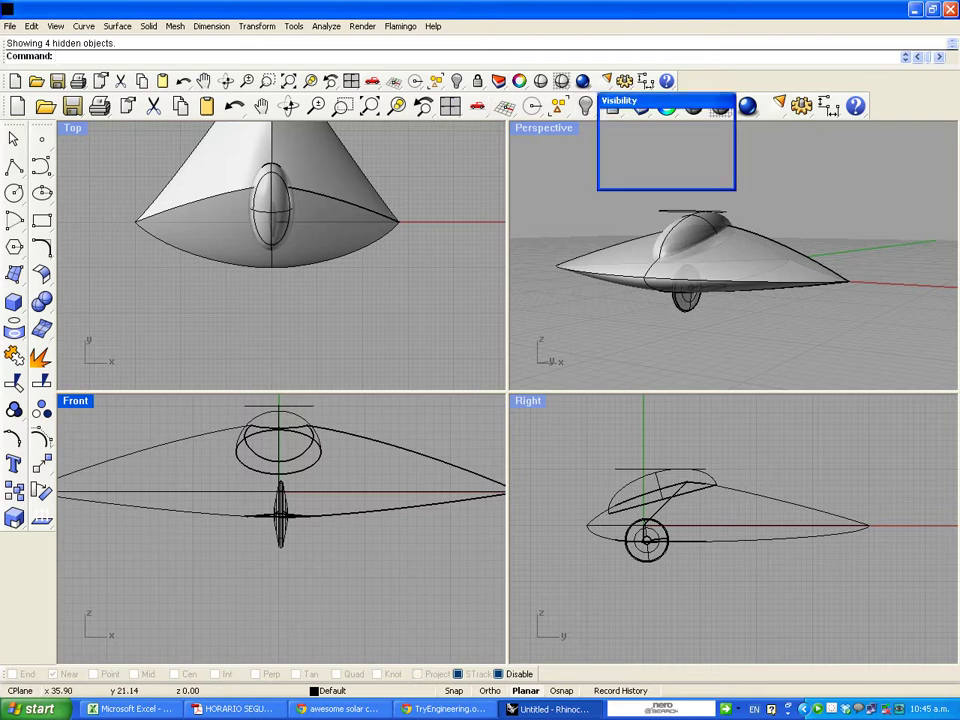
{"action": "left_click", "coordinate": [546, 188]}
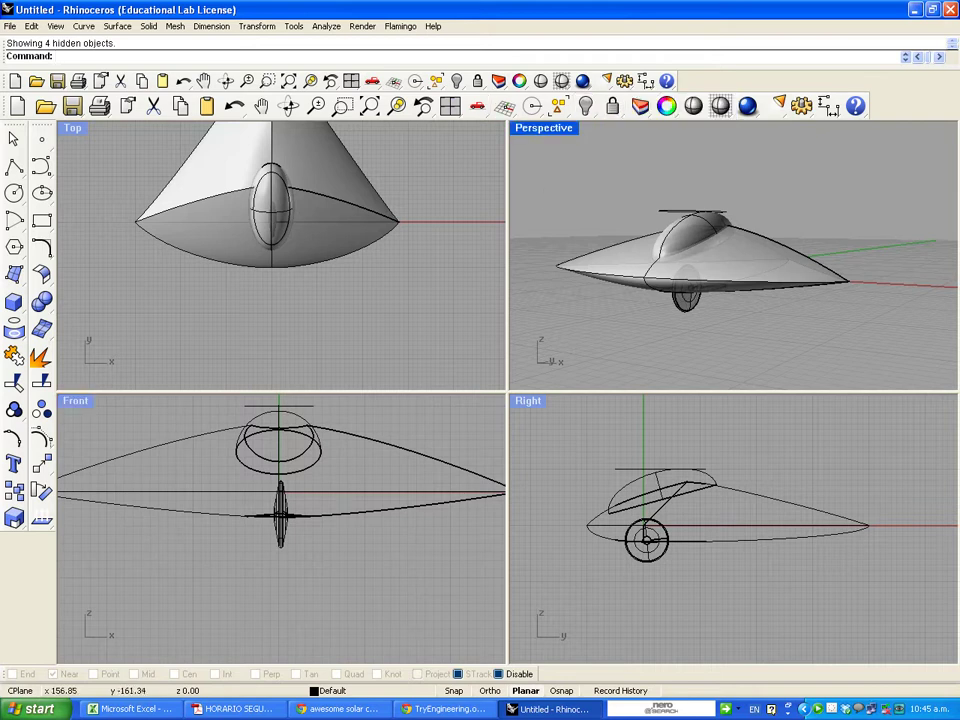
{"action": "left_click_drag", "start_coordinate": [544, 189], "coordinate": [865, 296]}
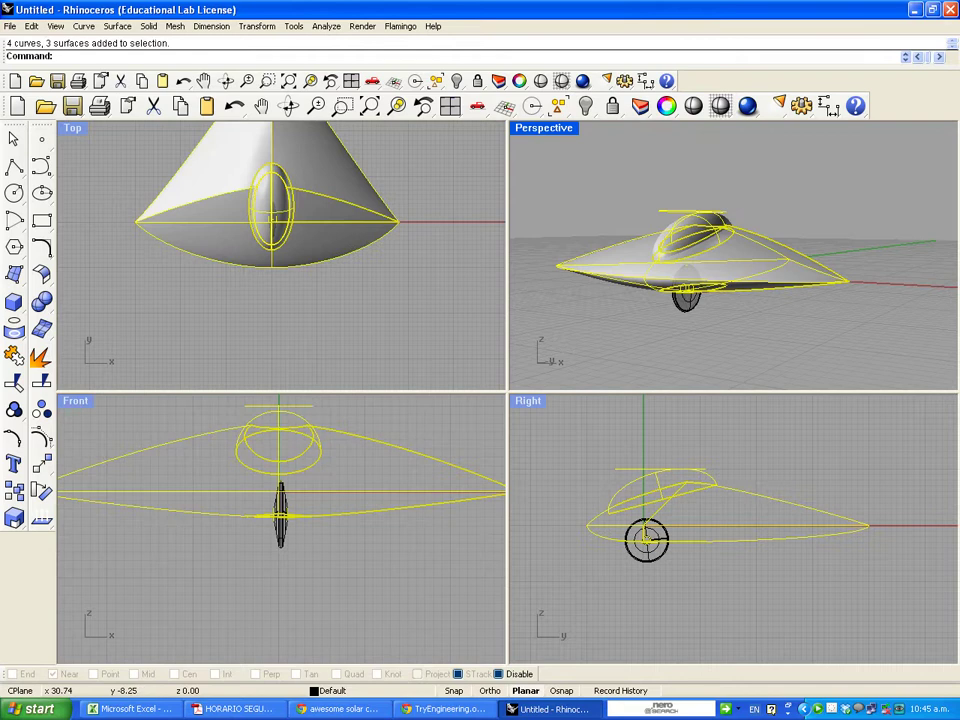
{"action": "left_click", "coordinate": [585, 106]}
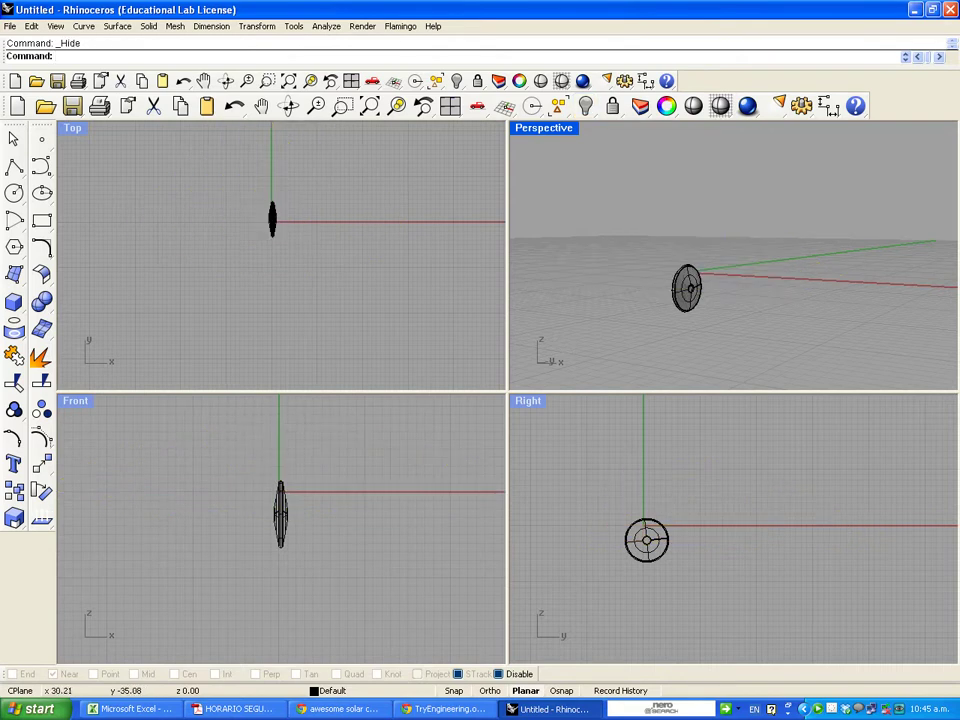
Group all of the wheel's surfaces and hub circles into one object
{"action": "left_click_drag", "start_coordinate": [638, 251], "coordinate": [729, 326]}
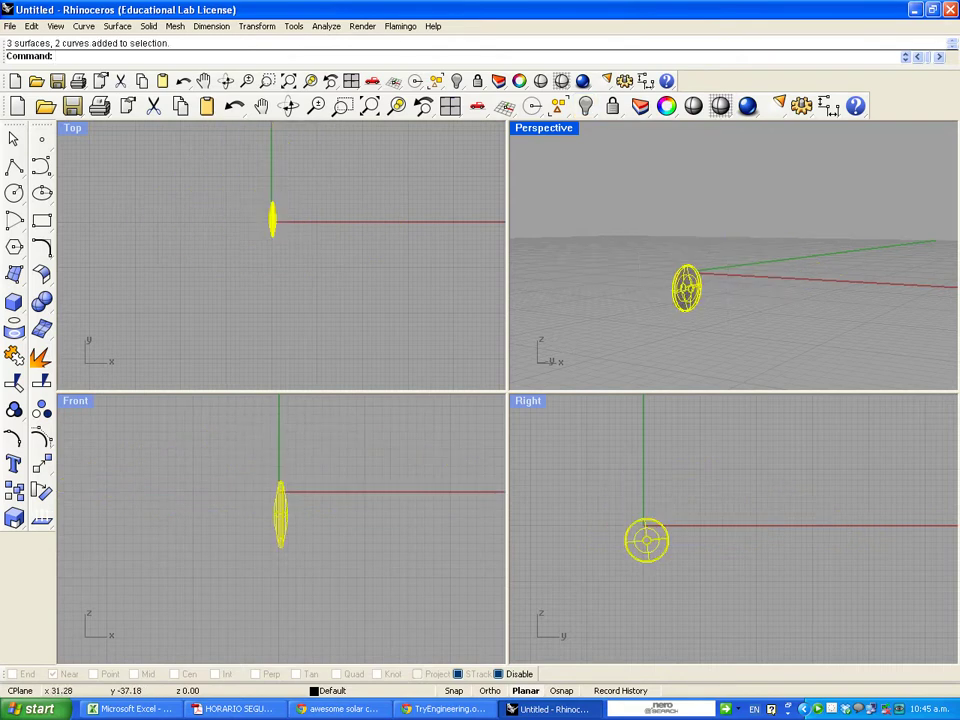
{"action": "mouse_move", "coordinate": [729, 326]}
{"action": "right_mouse_down"}
{"action": "mouse_move", "coordinate": [815, 330]}
{"action": "mouse_move", "coordinate": [812, 280]}
{"action": "mouse_move", "coordinate": [745, 332]}
{"action": "right_mouse_up"}
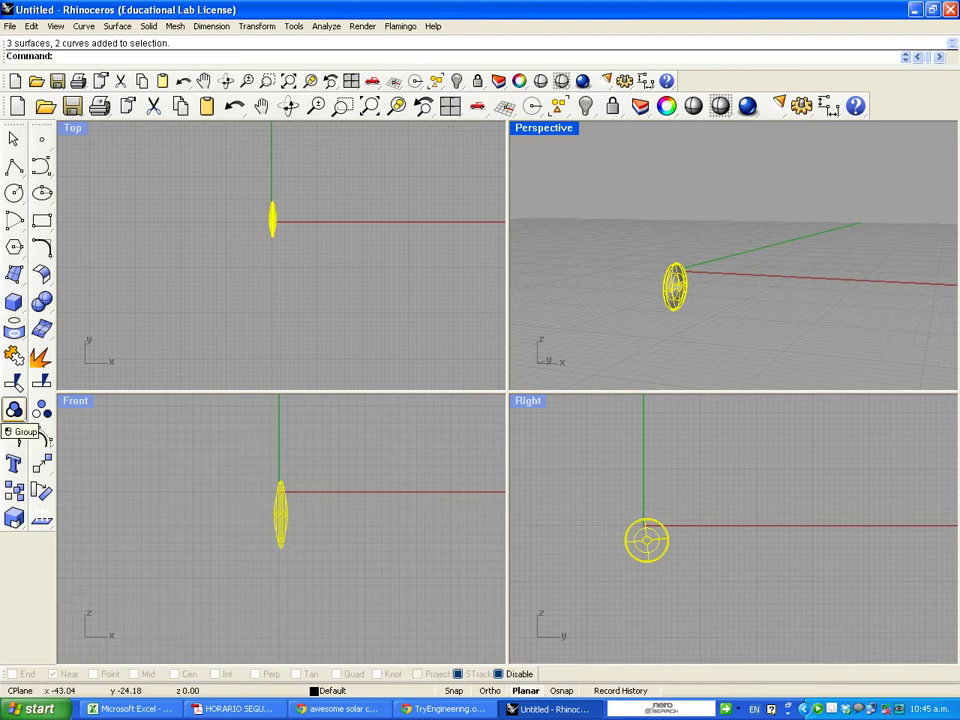
{"action": "left_click", "coordinate": [14, 410]}
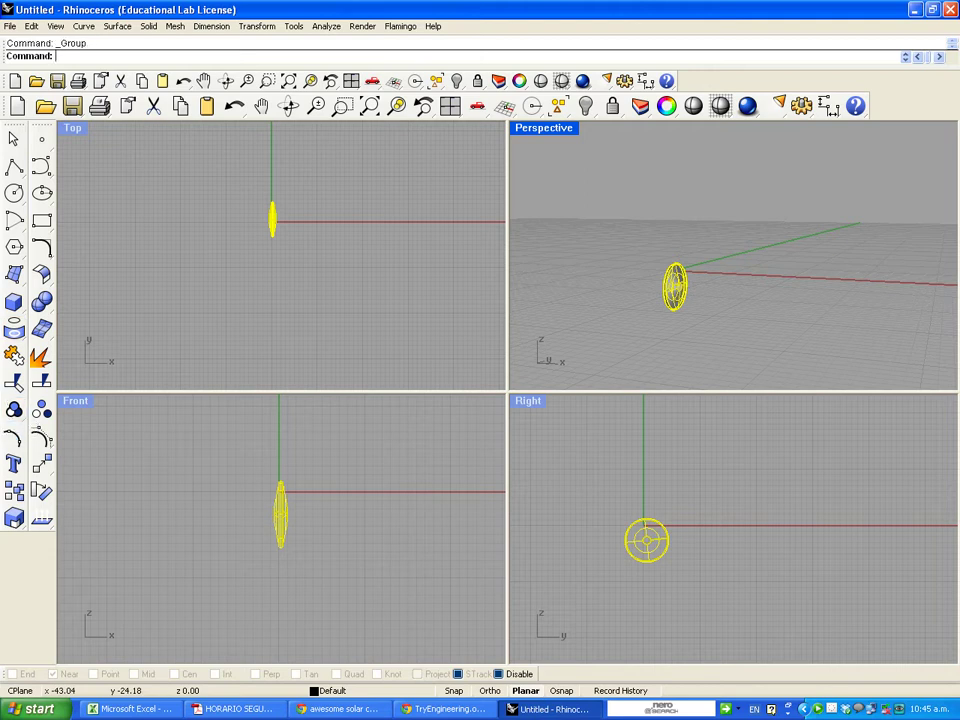
{"action": "key", "text": "Escape"}
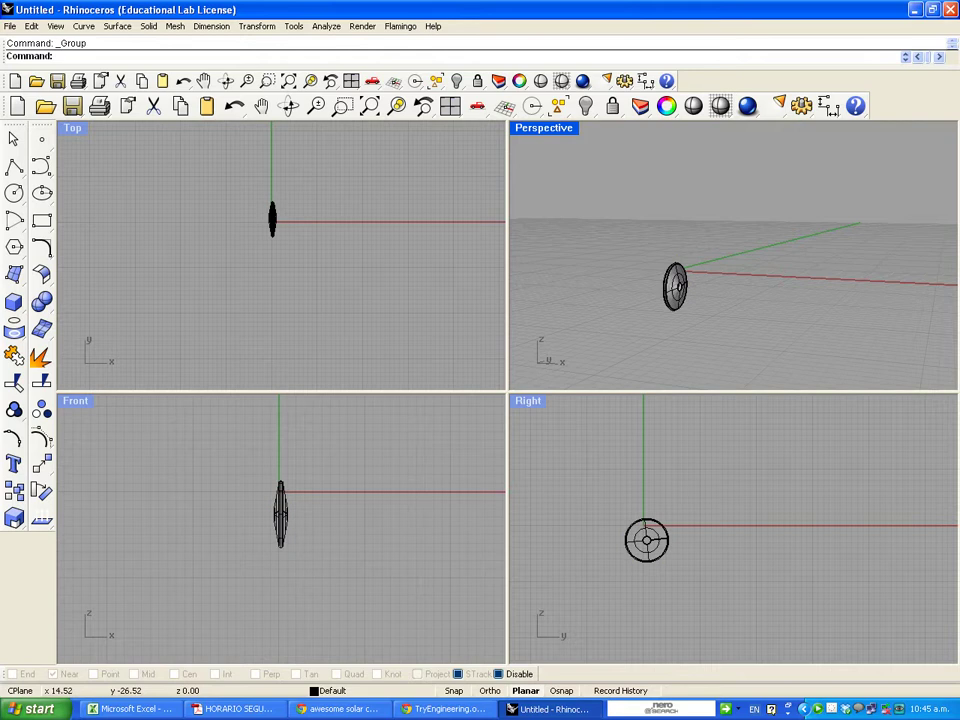
Copy and paste the grouped wheel twice, moving the copies sideways in the Front view so the three wheels stand apart in a row
{"action": "left_click", "coordinate": [676, 287]}
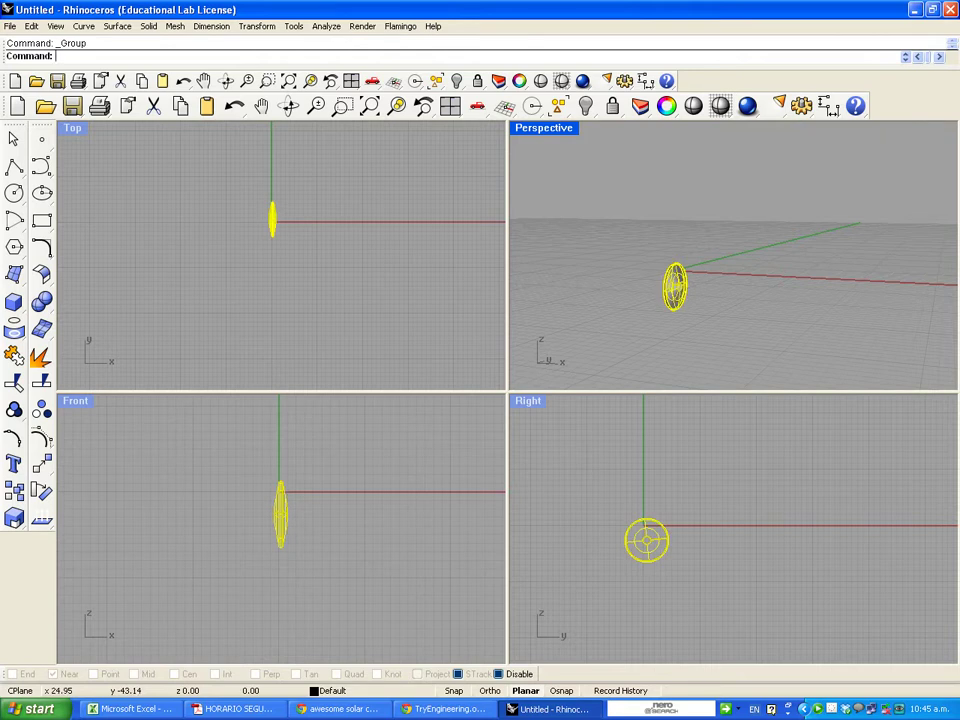
{"action": "key", "text": "ctrl+c"}
{"action": "key", "text": "ctrl+v"}
{"action": "right_click_drag", "start_coordinate": [402, 552], "coordinate": [304, 556]}
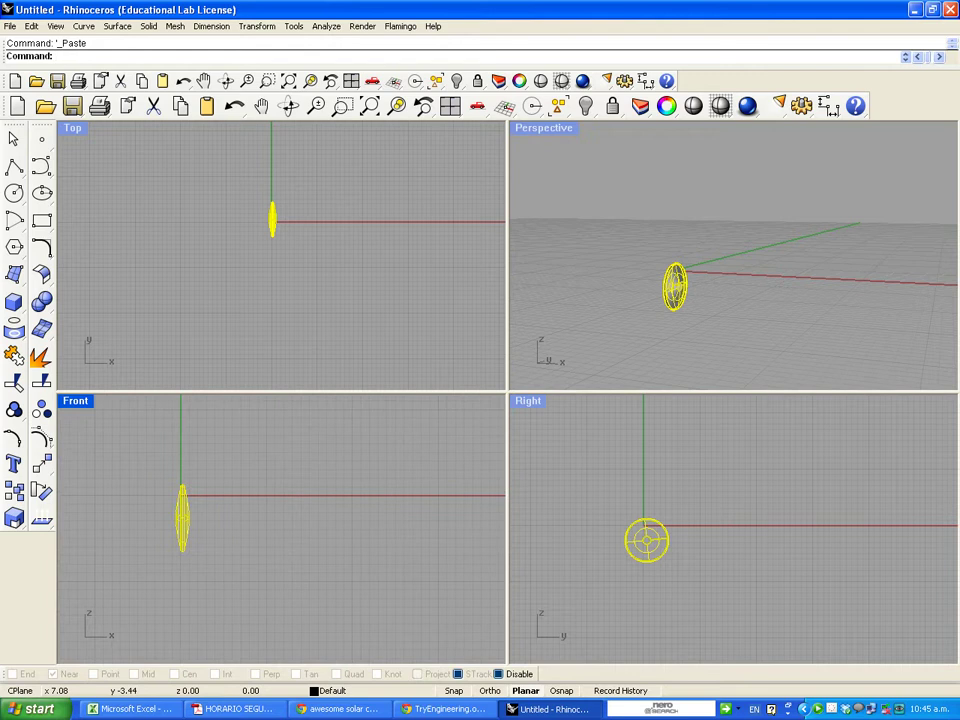
{"action": "left_click_drag", "start_coordinate": [186, 513], "coordinate": [244, 512]}
{"action": "key", "text": "ctrl+v"}
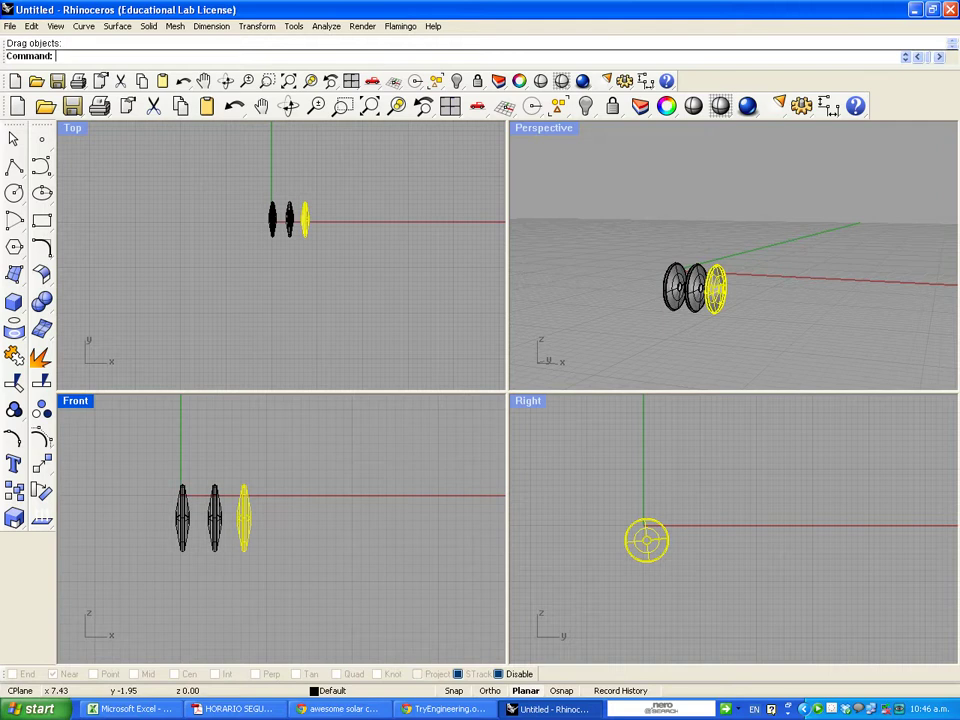
{"action": "left_click", "coordinate": [674, 348]}
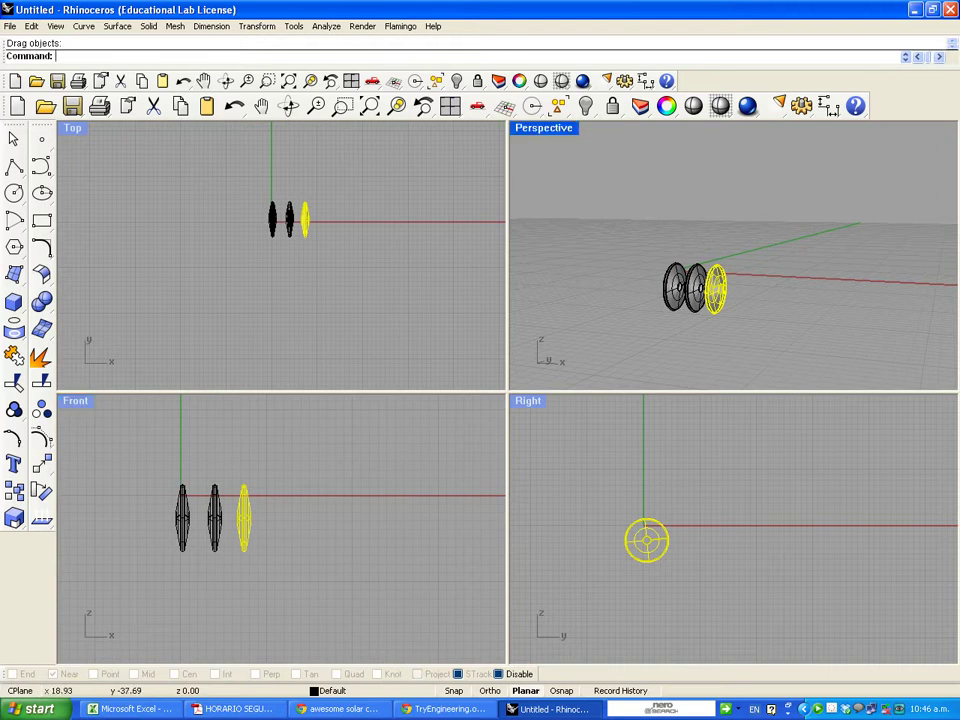
Show the hidden car body and move the outermost wheel copy horizontally towards the body's side tip in the Front view
{"action": "right_click_drag", "start_coordinate": [774, 339], "coordinate": [760, 370]}
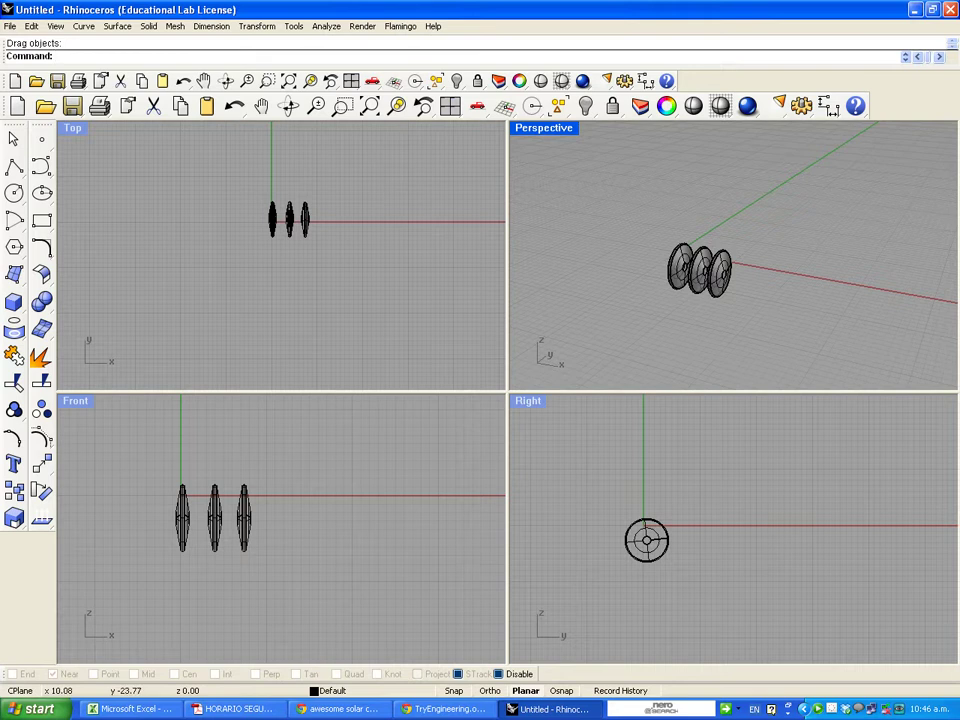
{"action": "left_click", "coordinate": [585, 105]}
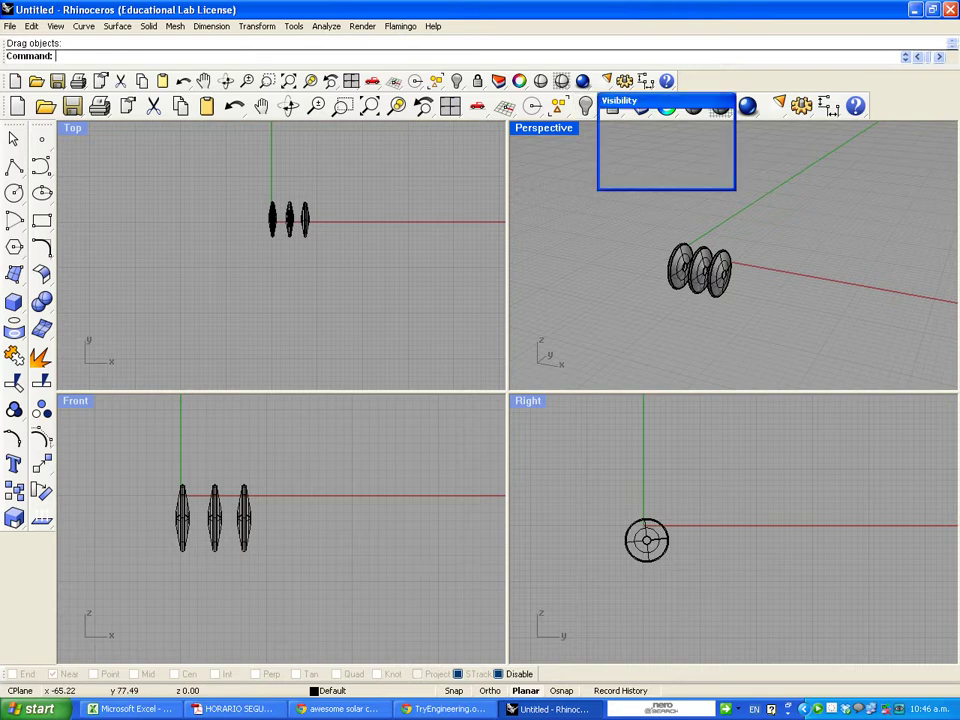
{"action": "left_click", "coordinate": [639, 120]}
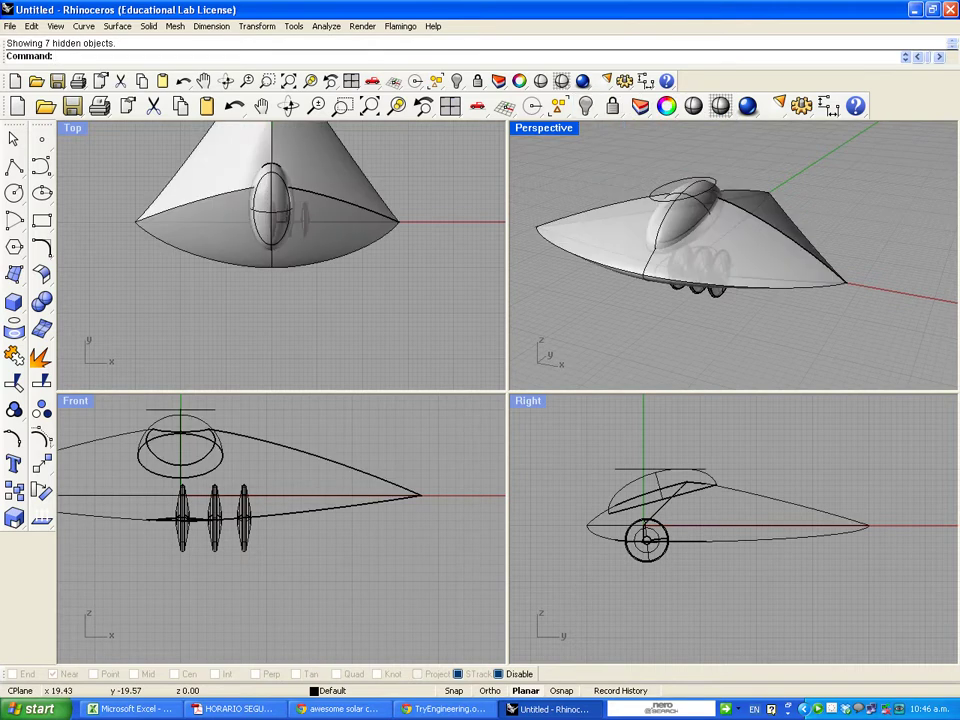
{"action": "left_click", "coordinate": [244, 532]}
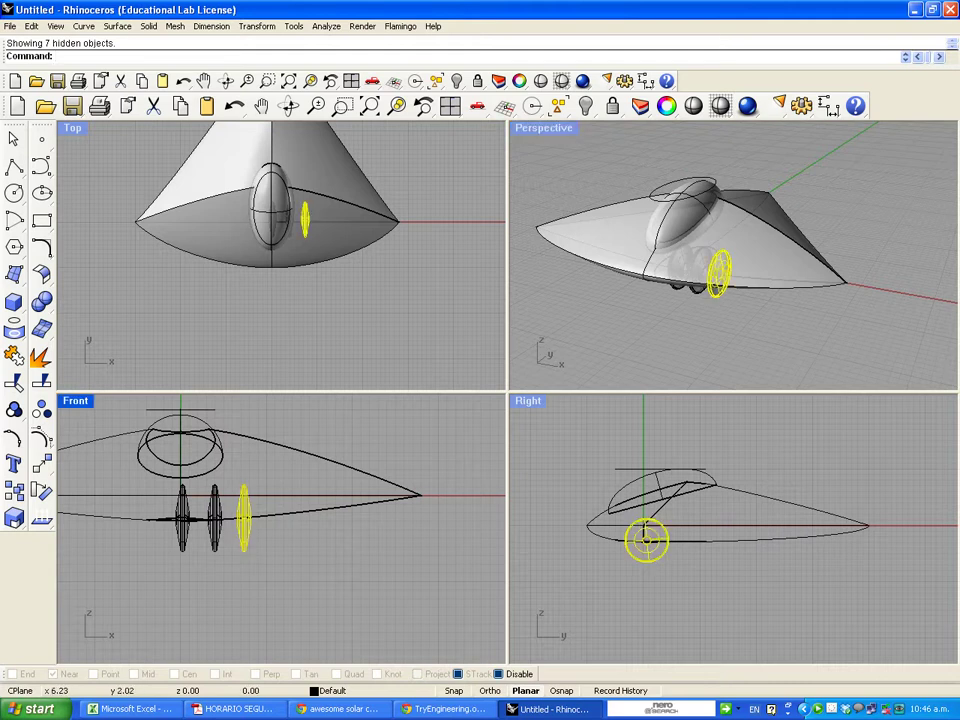
{"action": "left_click_drag", "start_coordinate": [243, 493], "coordinate": [351, 493]}
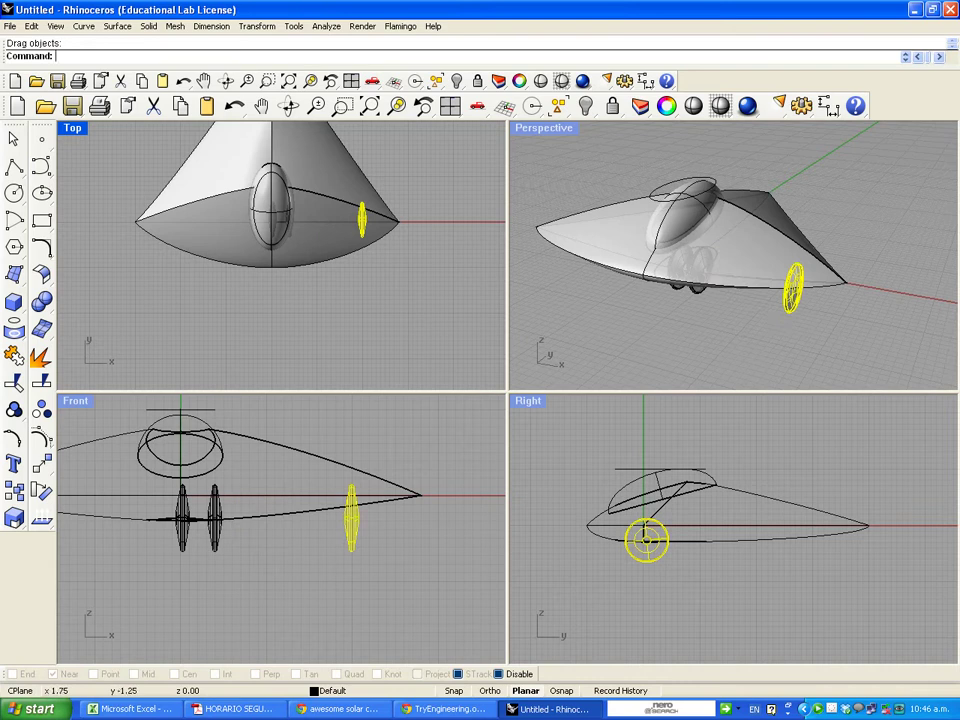
Move the second wheel copy horizontally in the Front view to the opposite side of the body, mirroring the outer wheel's position
{"action": "left_click", "coordinate": [186, 520]}
{"action": "key", "text": "Escape"}
{"action": "left_click", "coordinate": [197, 512]}
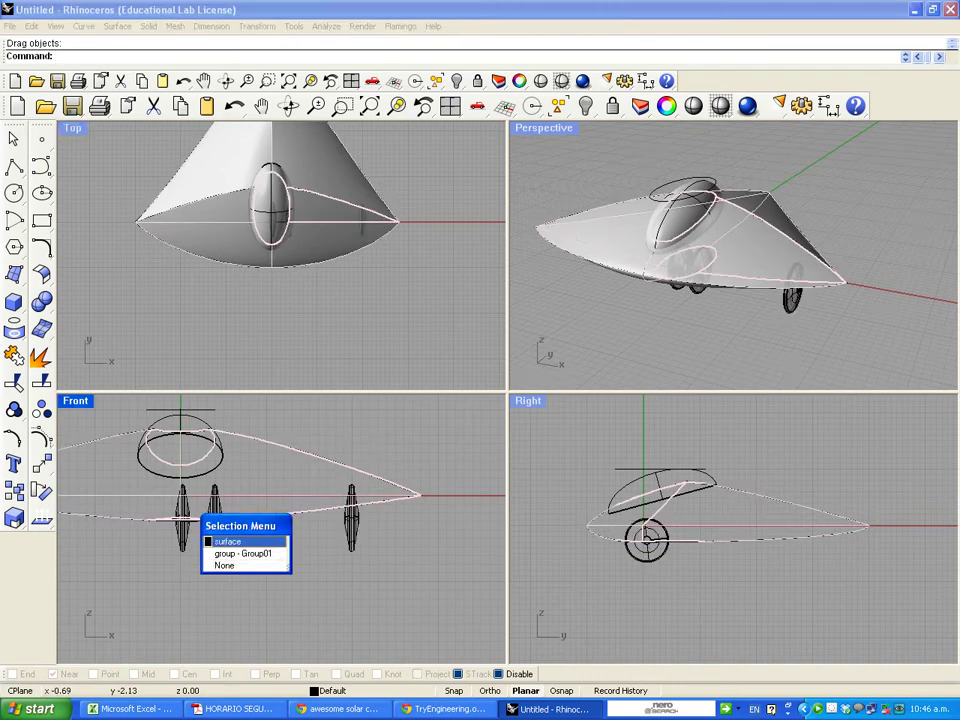
{"action": "key", "text": "Escape"}
{"action": "left_click", "coordinate": [214, 517]}
{"action": "right_click_drag", "start_coordinate": [186, 590], "coordinate": [266, 592]}
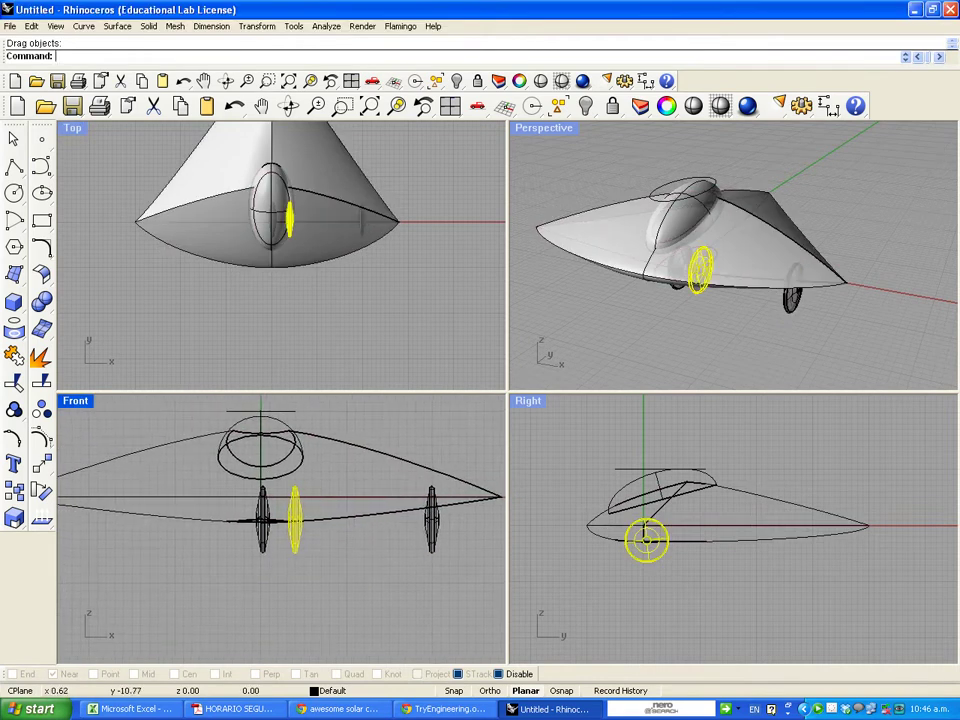
{"action": "left_click_drag", "start_coordinate": [294, 505], "coordinate": [109, 505]}
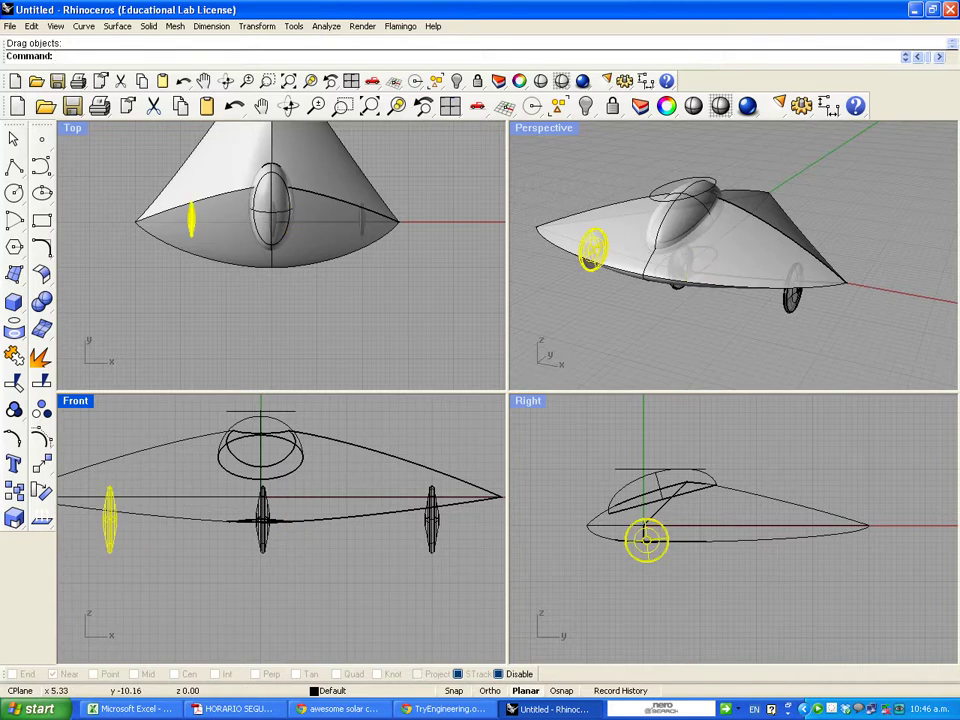
{"action": "key", "text": "Escape"}
Move the centre wheel straight back along the body's centreline in the Right view, placing it under the tail
{"action": "left_click", "coordinate": [262, 503]}
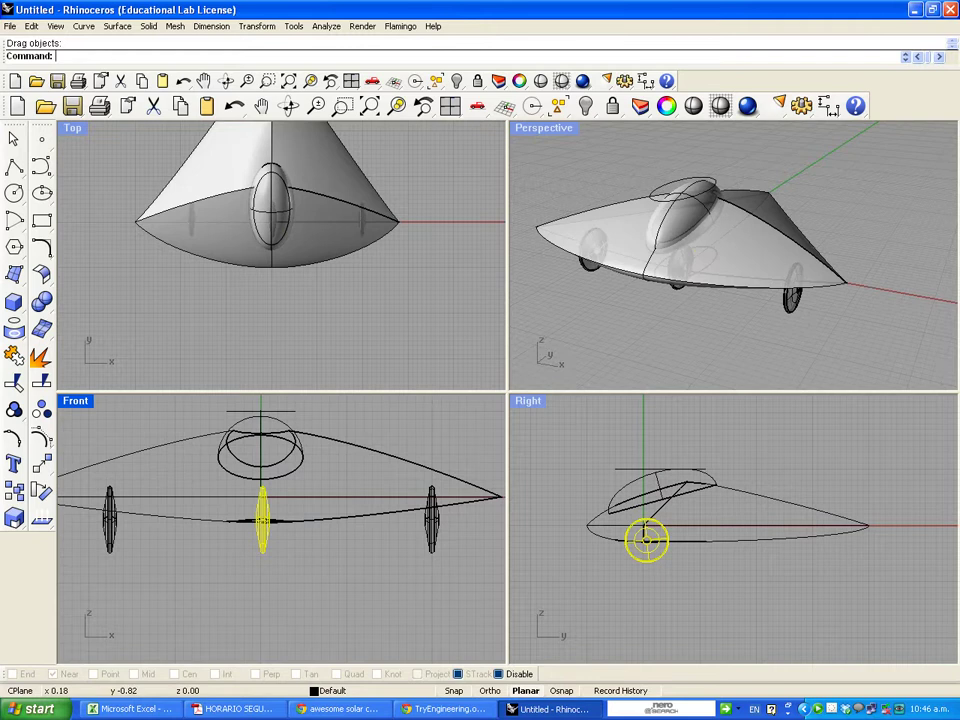
{"action": "right_click_drag", "start_coordinate": [298, 277], "coordinate": [339, 377]}
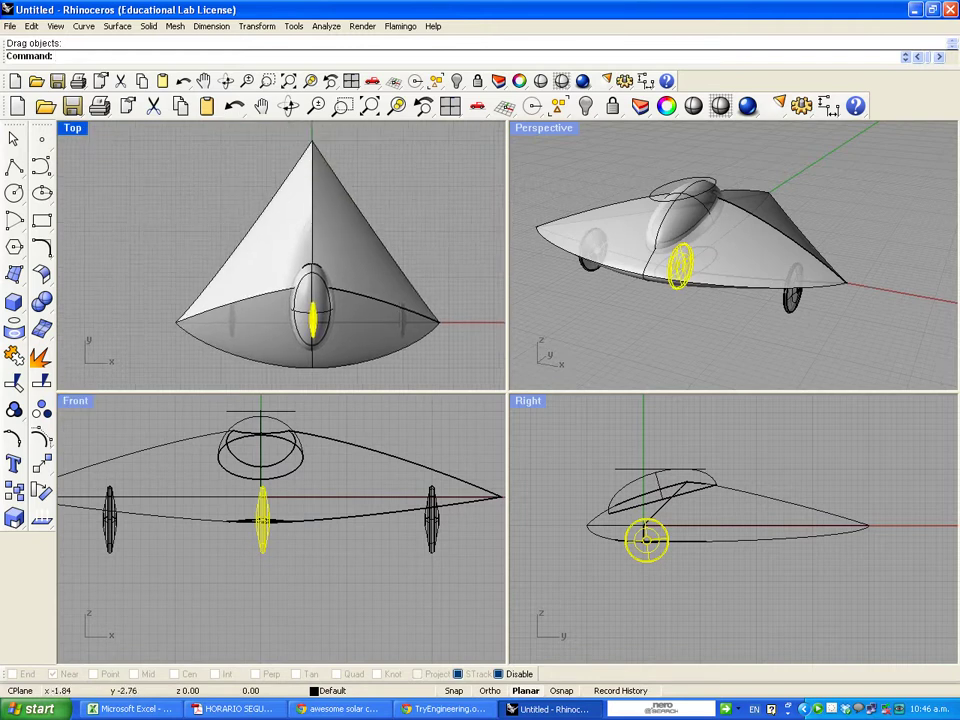
{"action": "left_click_drag", "start_coordinate": [646, 524], "coordinate": [792, 524]}
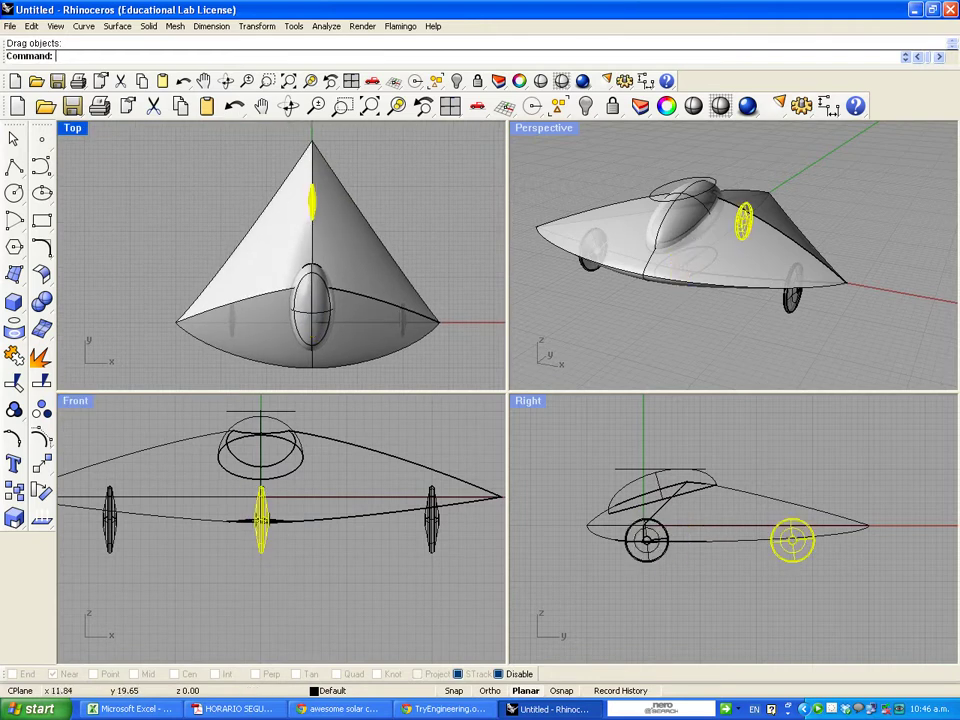
{"action": "left_click", "coordinate": [770, 372]}
{"action": "right_click_drag", "start_coordinate": [770, 372], "coordinate": [709, 349]}
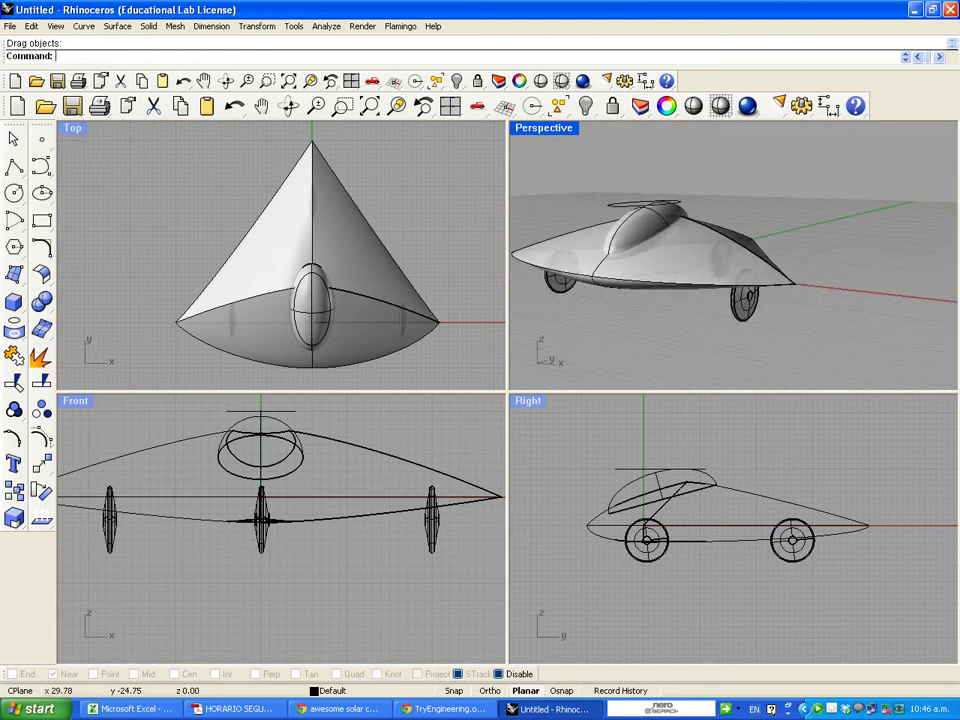
Raise the two side wheels and the rear wheel slightly in the Front view so they sit deeper in the body
{"action": "left_click_drag", "start_coordinate": [433, 521], "coordinate": [431, 505]}
{"action": "left_click_drag", "start_coordinate": [109, 527], "coordinate": [109, 507]}
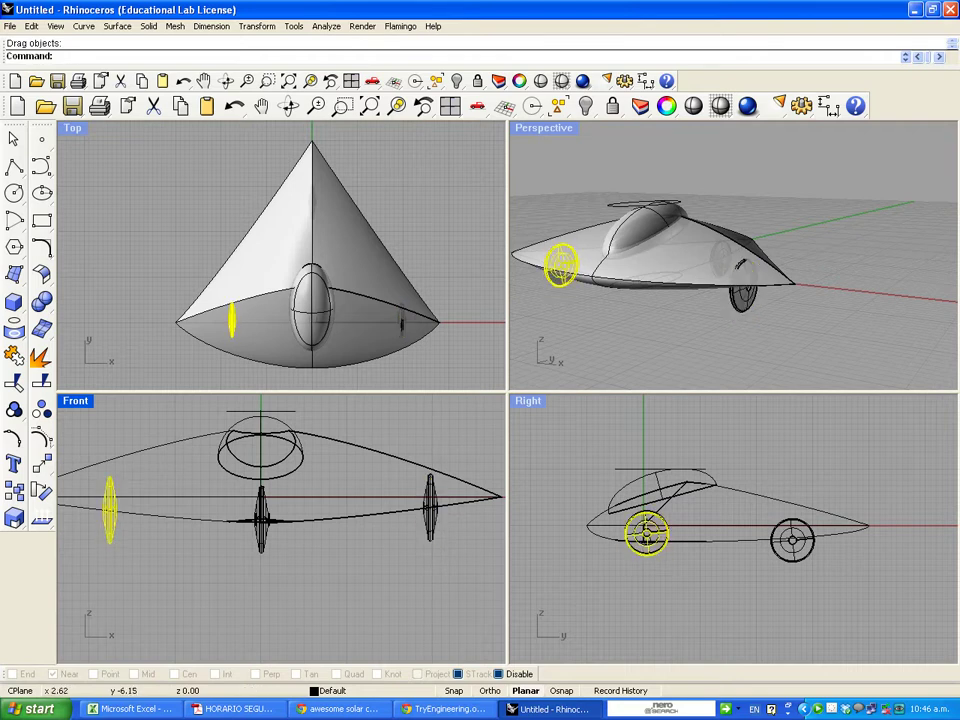
{"action": "left_click", "coordinate": [263, 538]}
{"action": "left_click_drag", "start_coordinate": [262, 538], "coordinate": [261, 518]}
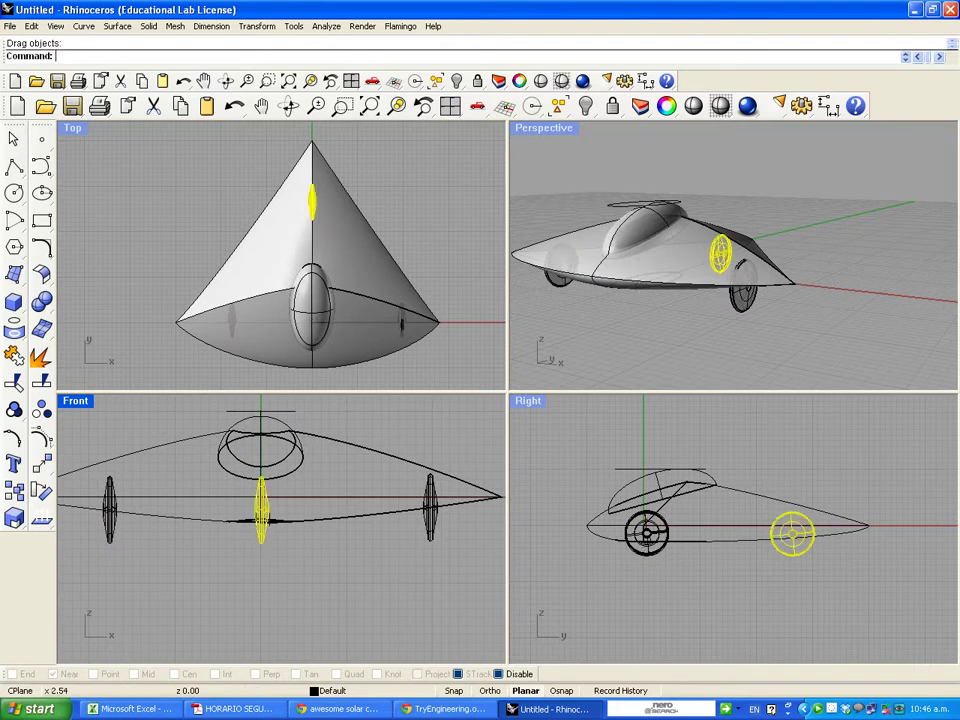
Maximize the Perspective view and set its display mode to Rendered
{"action": "left_click", "coordinate": [600, 335]}
{"action": "right_click_drag", "start_coordinate": [600, 335], "coordinate": [634, 331]}
{"action": "double_click", "coordinate": [543, 128]}
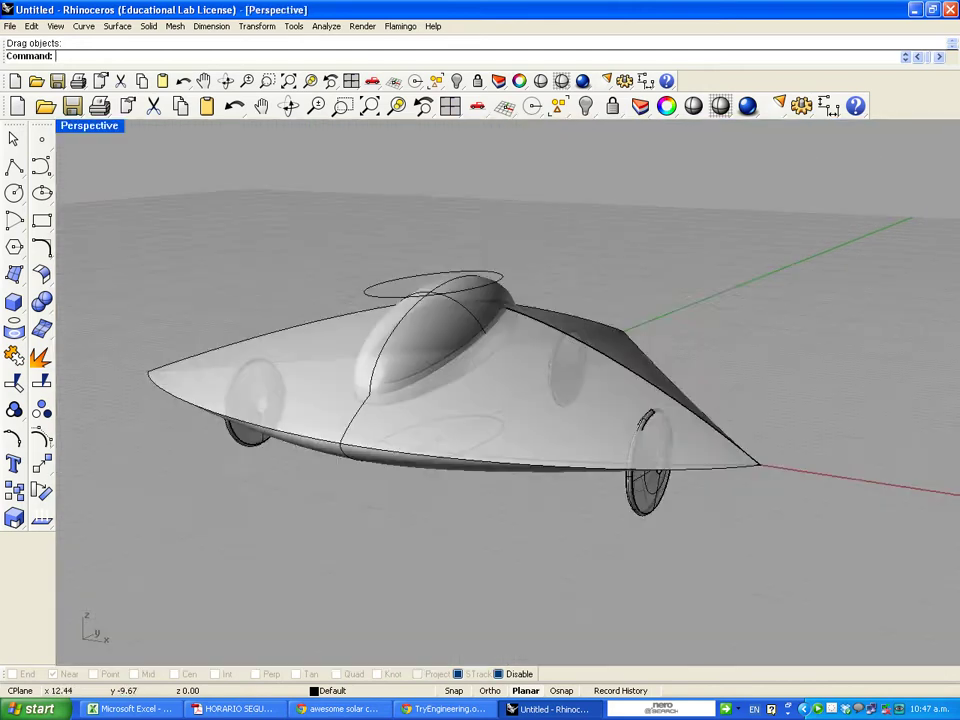
{"action": "mouse_move", "coordinate": [530, 520]}
{"action": "right_mouse_down"}
{"action": "mouse_move", "coordinate": [428, 520]}
{"action": "mouse_move", "coordinate": [545, 516]}
{"action": "right_mouse_up"}
{"action": "left_click", "coordinate": [89, 125]}
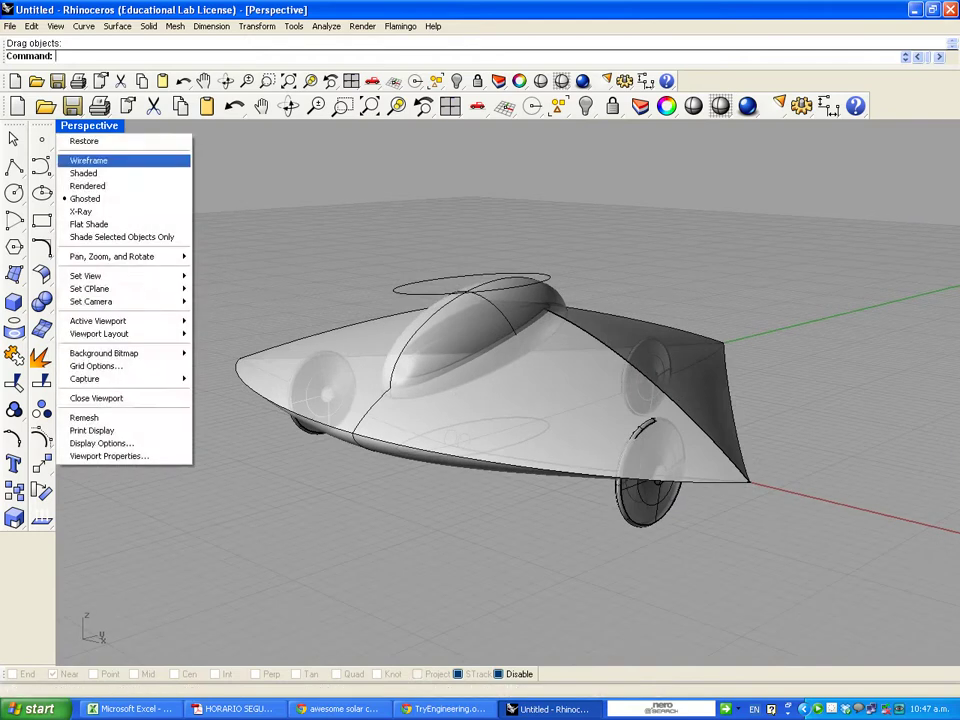
{"action": "left_click", "coordinate": [75, 186]}
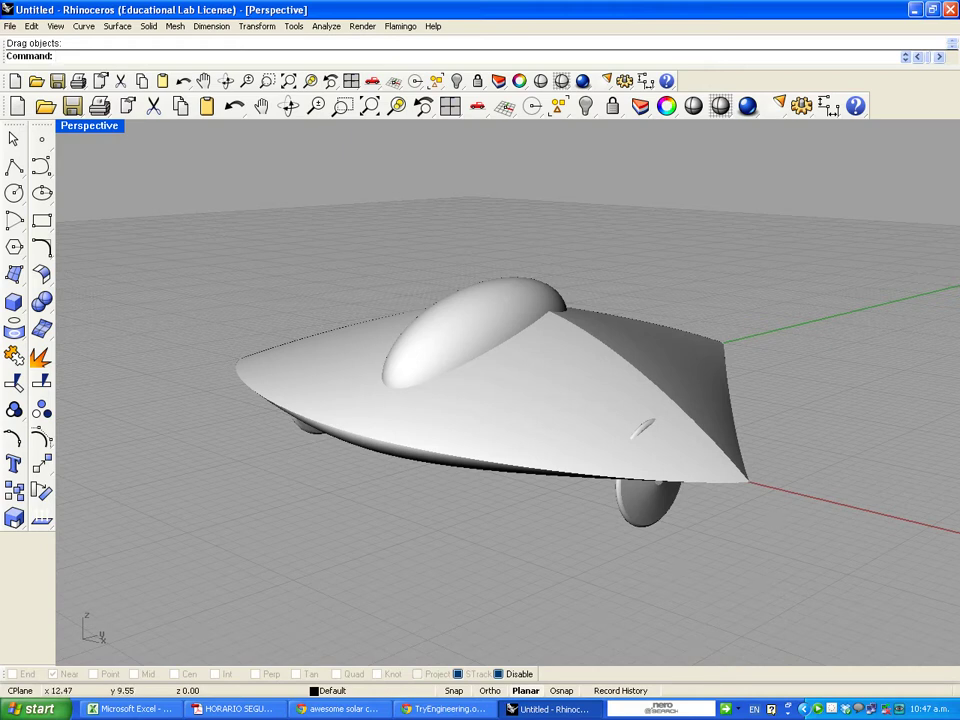
Restore the four-viewport layout and lower the side wheel that pokes through the body slightly in the Right view
{"action": "key", "text": "ctrl+m"}
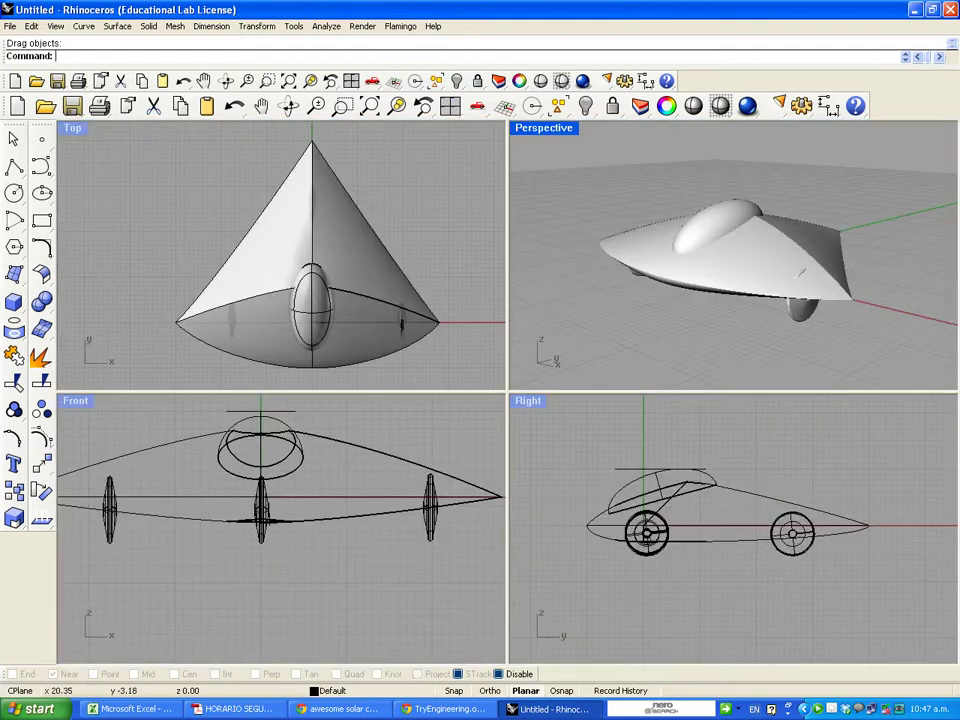
{"action": "scroll", "coordinate": [340, 566], "scroll_direction": "down", "scroll_amount": 3}
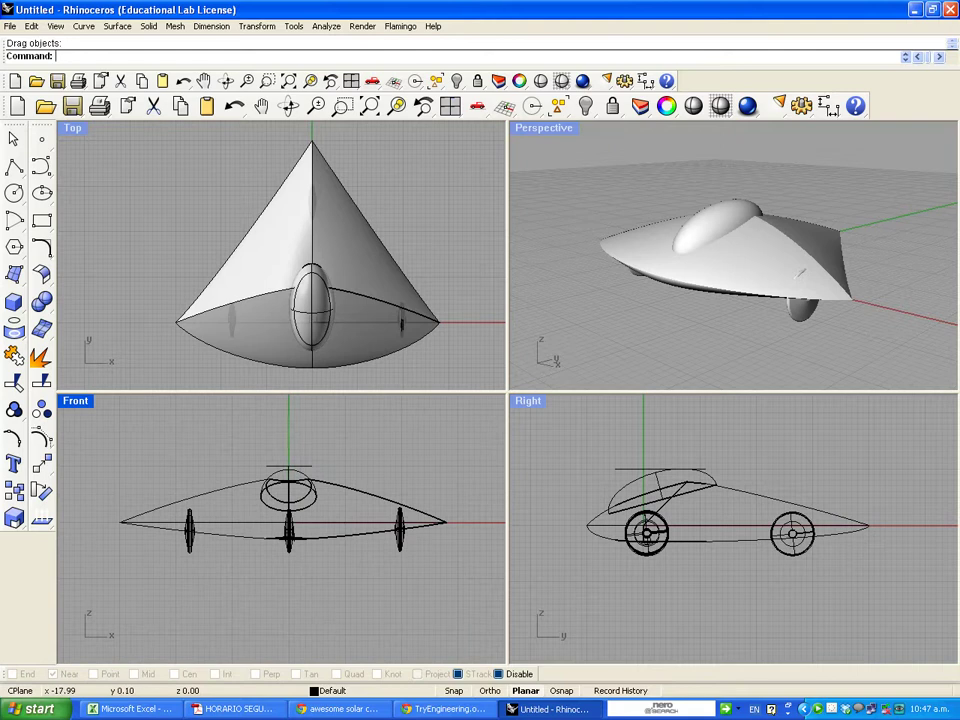
{"action": "left_click", "coordinate": [190, 531]}
{"action": "key", "text": "Escape"}
{"action": "right_click_drag", "start_coordinate": [785, 330], "coordinate": [670, 305]}
{"action": "left_click", "coordinate": [752, 308]}
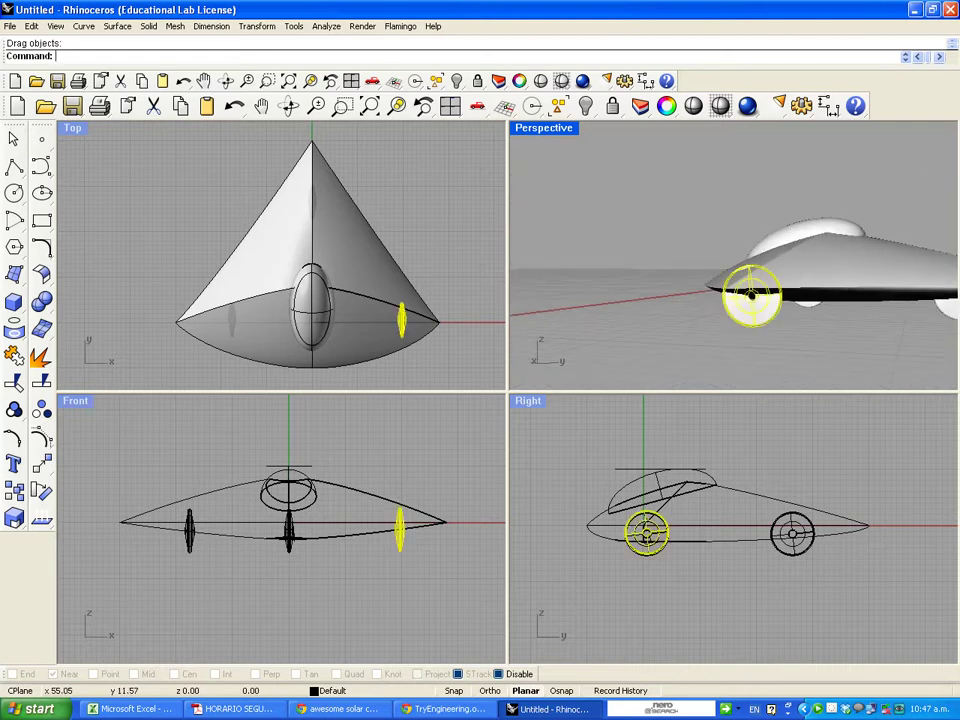
{"action": "scroll", "coordinate": [658, 573], "scroll_direction": "up", "scroll_amount": 4}
{"action": "right_click_drag", "start_coordinate": [644, 552], "coordinate": [639, 572]}
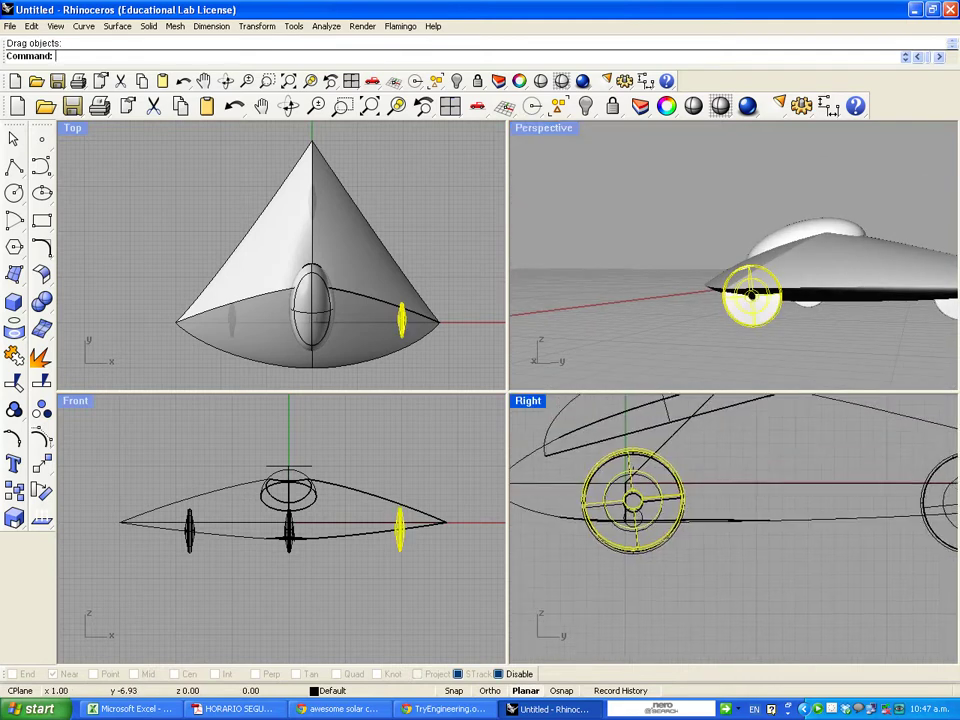
{"action": "left_click", "coordinate": [650, 533]}
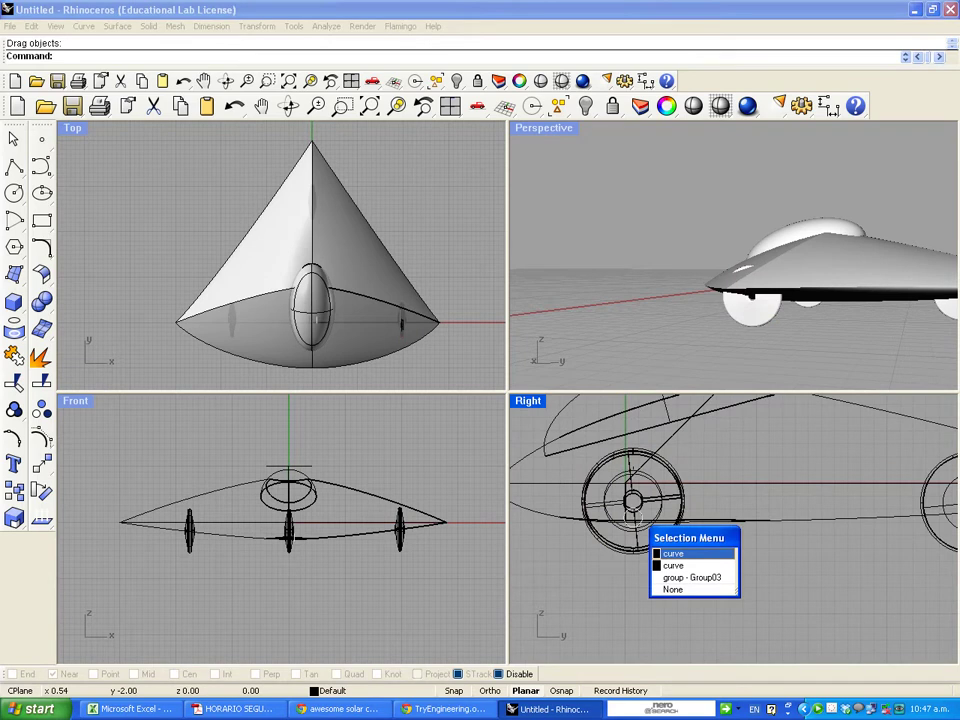
{"action": "key", "text": "Escape"}
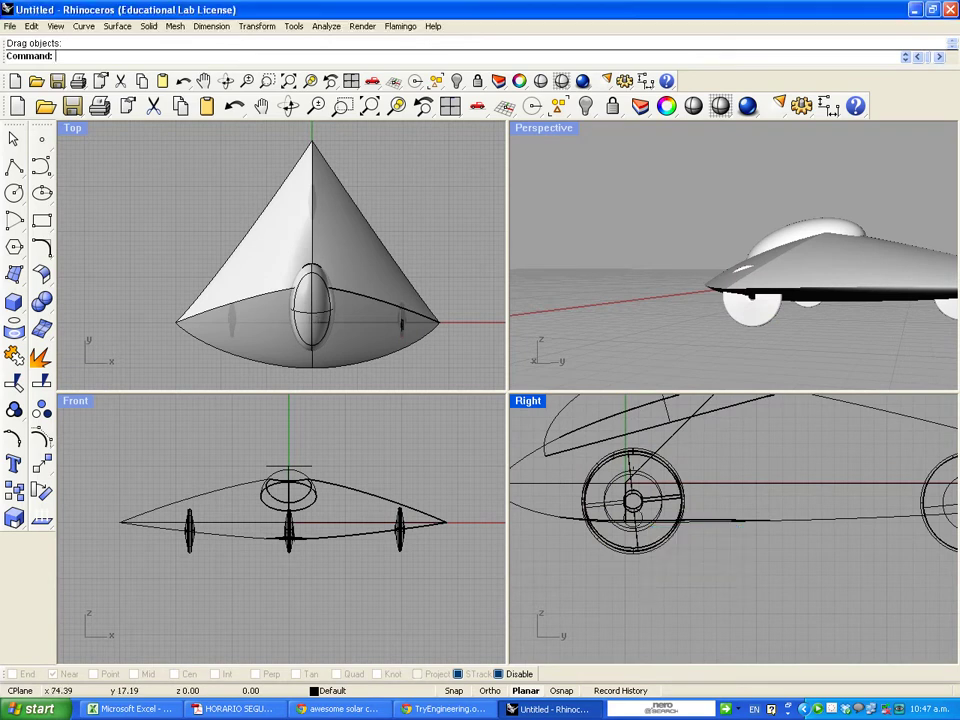
{"action": "left_click", "coordinate": [740, 308]}
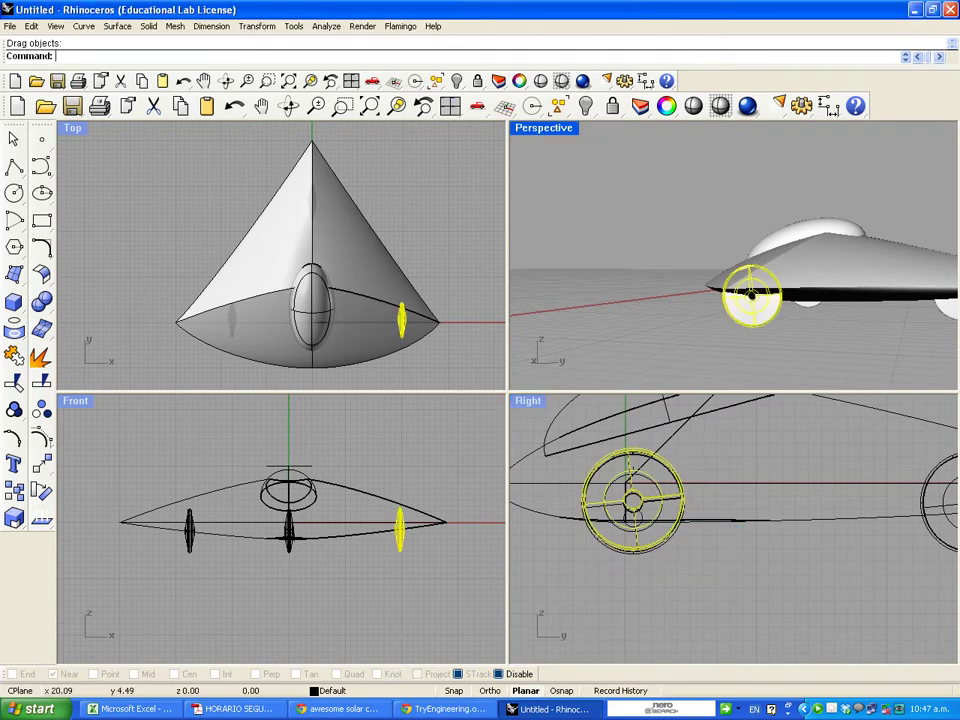
{"action": "left_click_drag", "start_coordinate": [641, 493], "coordinate": [662, 517]}
{"action": "left_click_drag", "start_coordinate": [641, 495], "coordinate": [641, 499]}
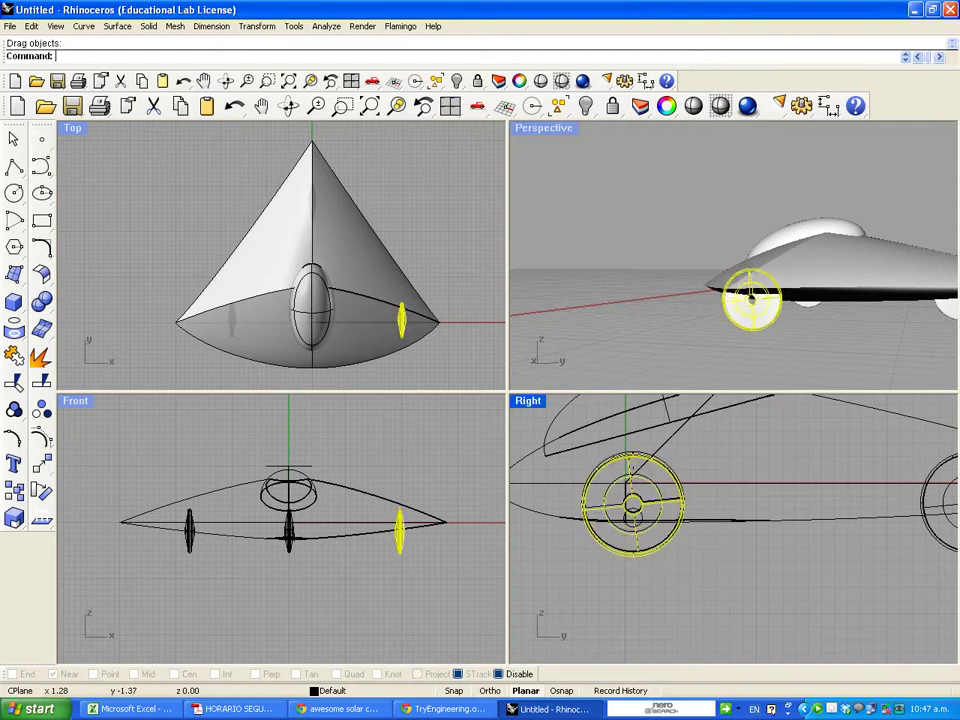
{"action": "left_click", "coordinate": [700, 325]}
Examine the rendered car from several angles in the maximized Perspective view, then return to four viewports and check the side profile
{"action": "right_click_drag", "start_coordinate": [645, 320], "coordinate": [785, 330]}
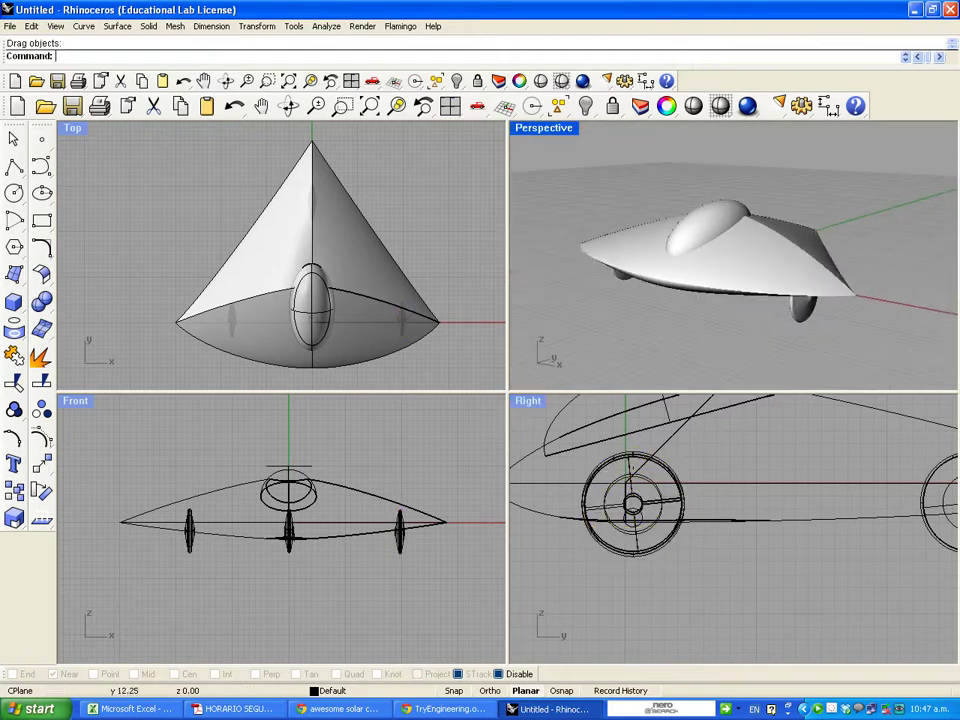
{"action": "double_click", "coordinate": [543, 128]}
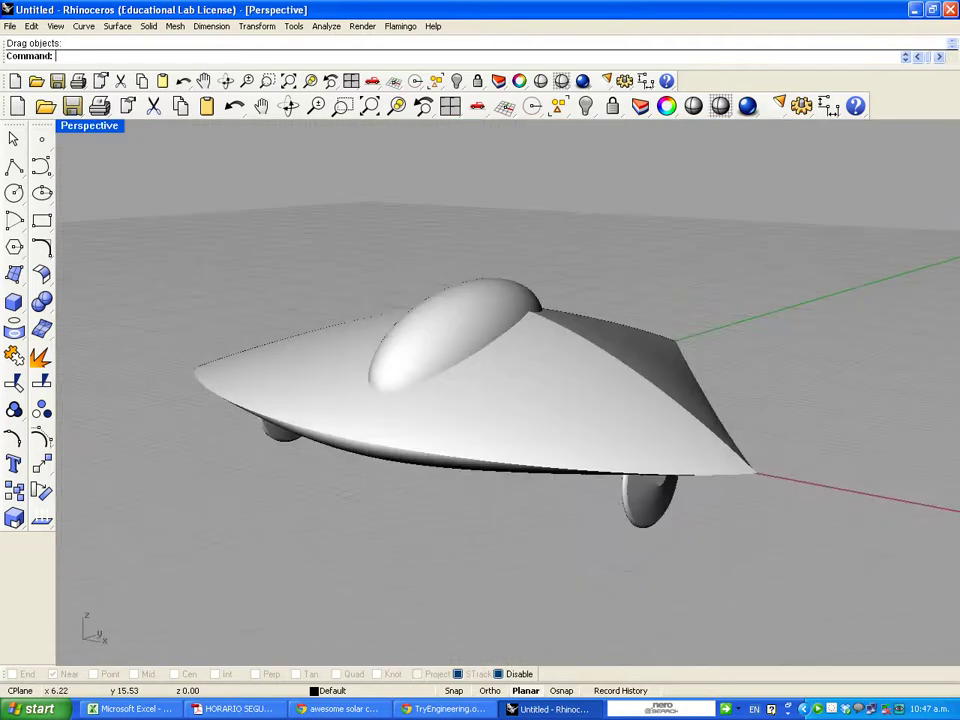
{"action": "right_click_drag", "start_coordinate": [600, 520], "coordinate": [215, 495]}
{"action": "scroll", "coordinate": [505, 518], "scroll_direction": "down", "scroll_amount": 4}
{"action": "scroll", "coordinate": [505, 518], "scroll_direction": "up", "scroll_amount": 4}
{"action": "right_click_drag", "start_coordinate": [600, 530], "coordinate": [635, 595]}
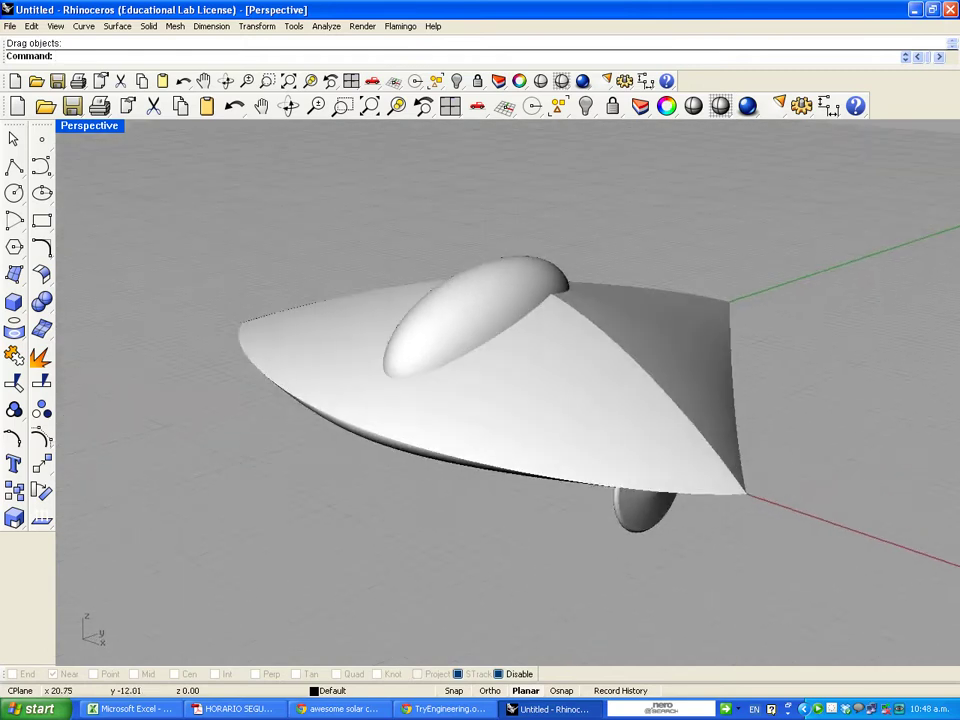
{"action": "mouse_move", "coordinate": [500, 600]}
{"action": "right_mouse_down"}
{"action": "mouse_move", "coordinate": [570, 582]}
{"action": "mouse_move", "coordinate": [625, 550]}
{"action": "mouse_move", "coordinate": [470, 610]}
{"action": "mouse_move", "coordinate": [505, 602]}
{"action": "right_mouse_up"}
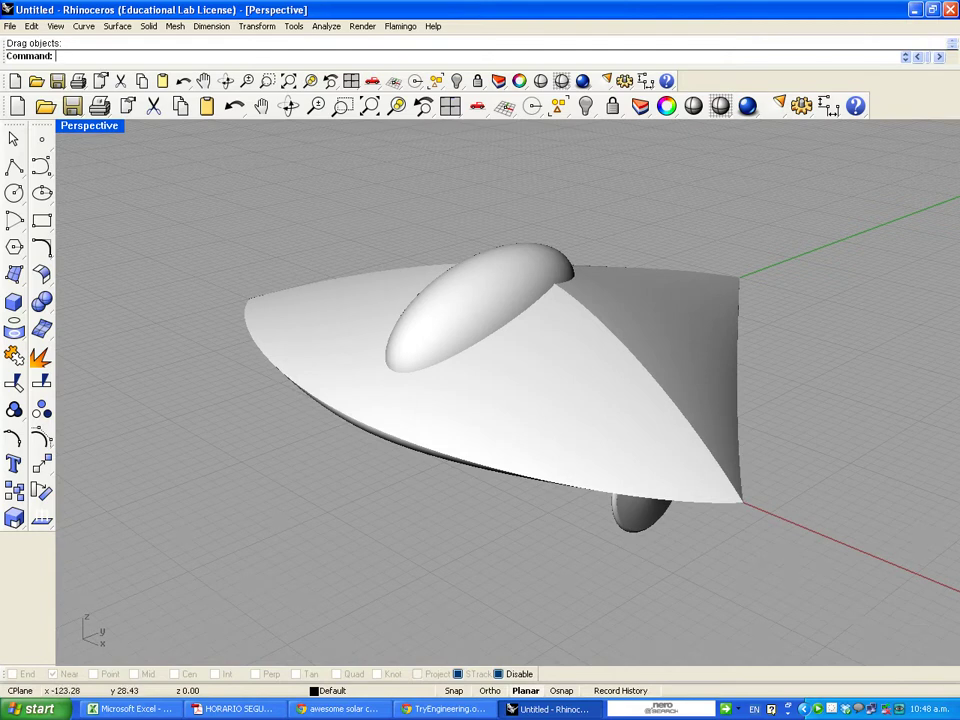
{"action": "double_click", "coordinate": [89, 126]}
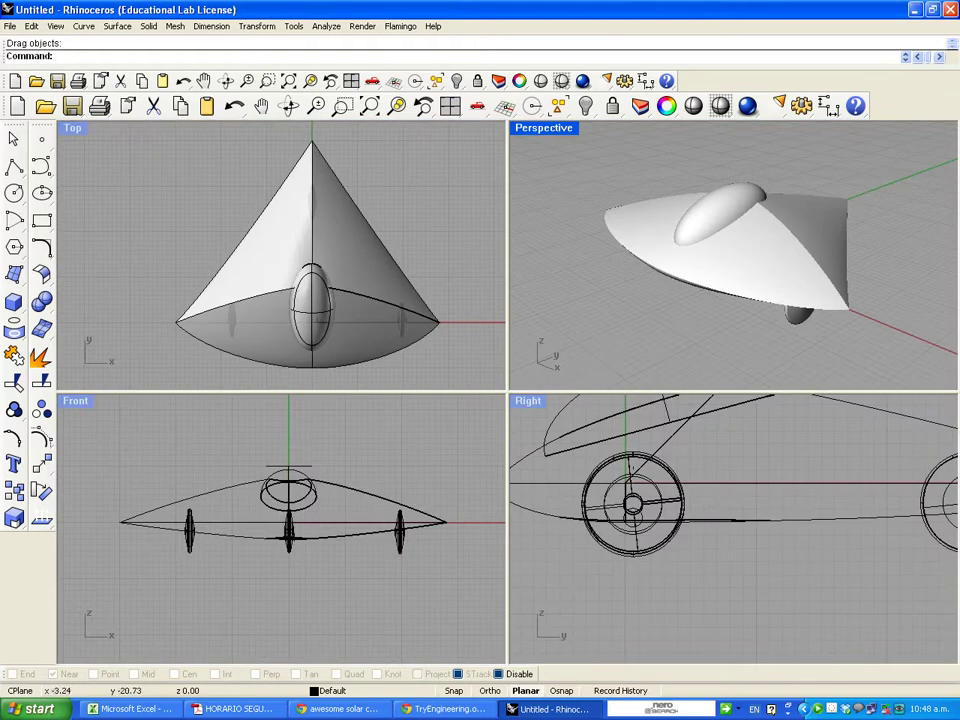
{"action": "scroll", "coordinate": [657, 636], "scroll_direction": "down", "scroll_amount": 4}
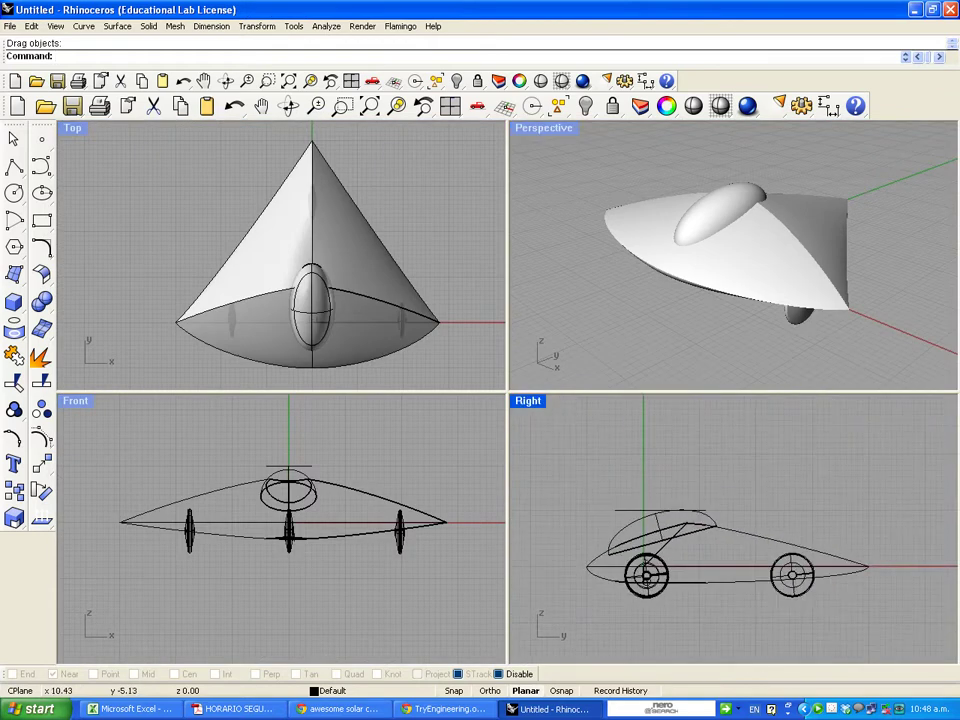
{"action": "mouse_move", "coordinate": [627, 320]}
{"action": "right_mouse_down"}
{"action": "mouse_move", "coordinate": [590, 295]}
{"action": "mouse_move", "coordinate": [615, 318]}
{"action": "mouse_move", "coordinate": [690, 290]}
{"action": "mouse_move", "coordinate": [634, 307]}
{"action": "right_mouse_up"}
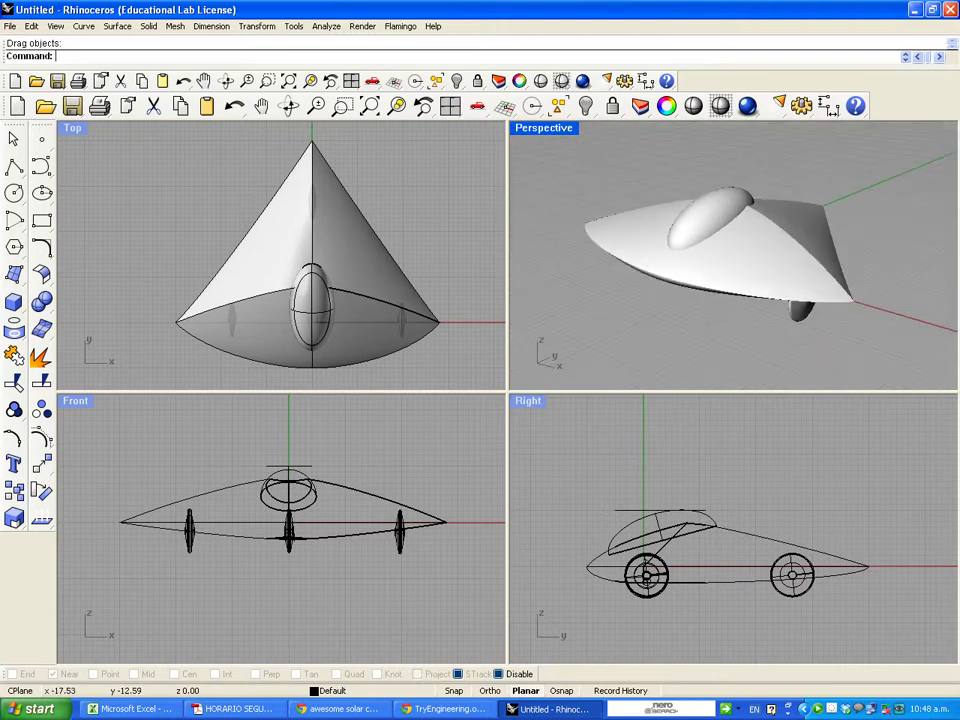
Switch to the TryEngineering.org solar car game in Chrome to view the reference cars, then return to Rhinoceros
{"action": "left_click", "coordinate": [446, 708]}
{"action": "left_click", "coordinate": [445, 708]}
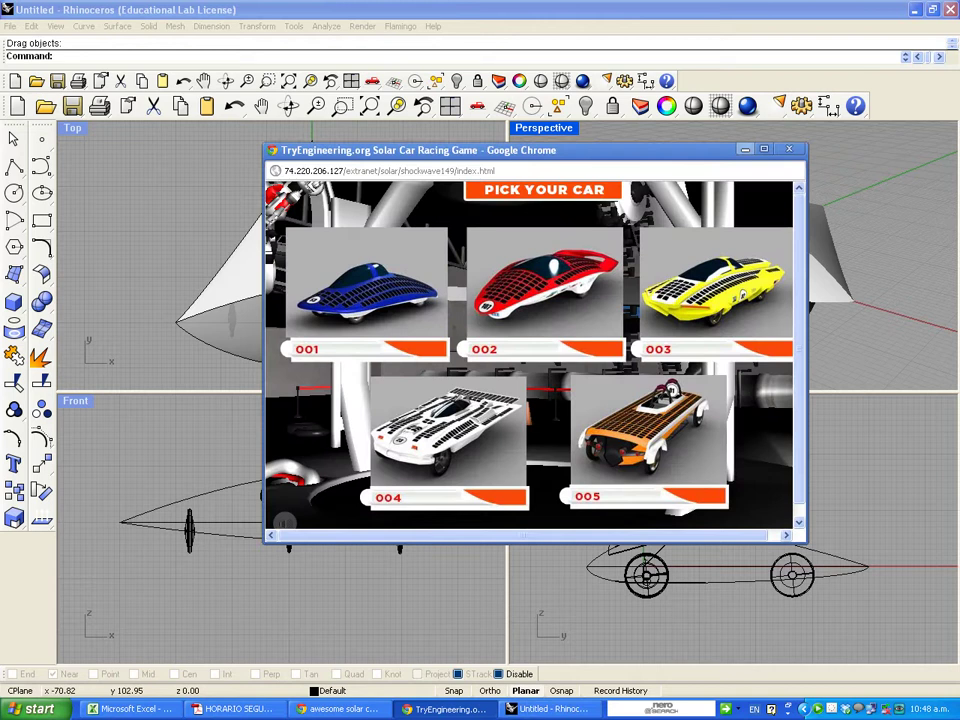
{"action": "key", "text": "alt+Tab"}
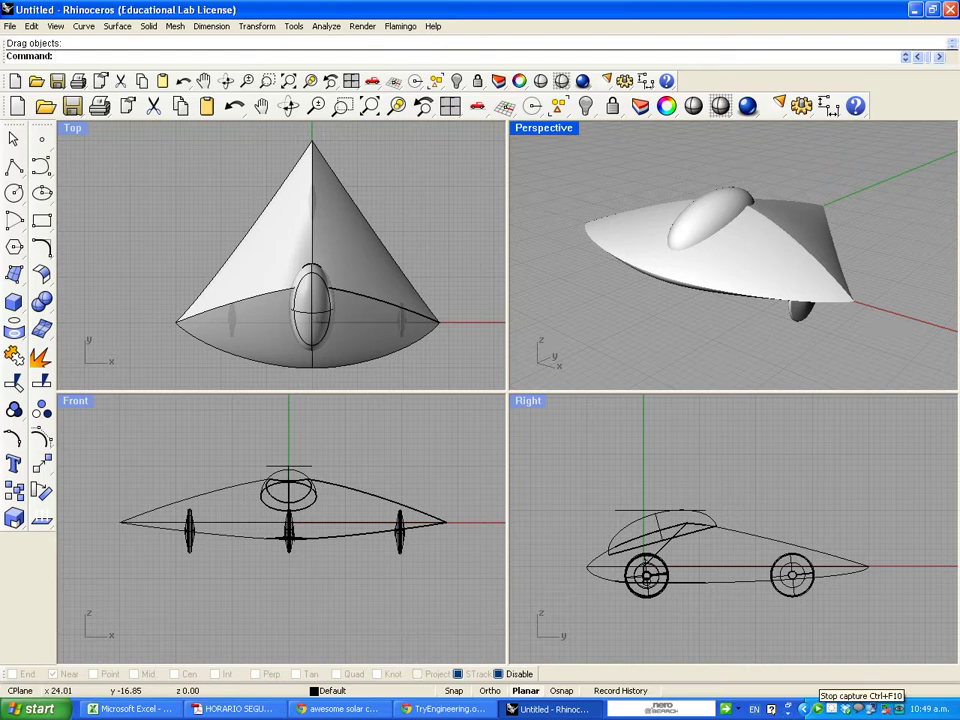
{"action": "right_click", "coordinate": [816, 708]}
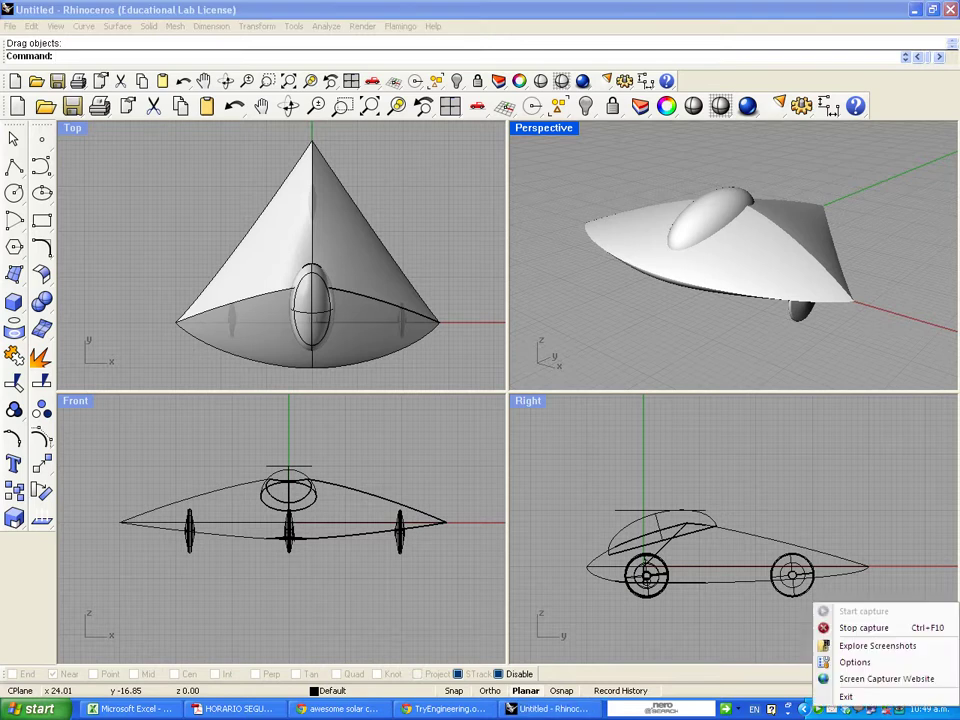